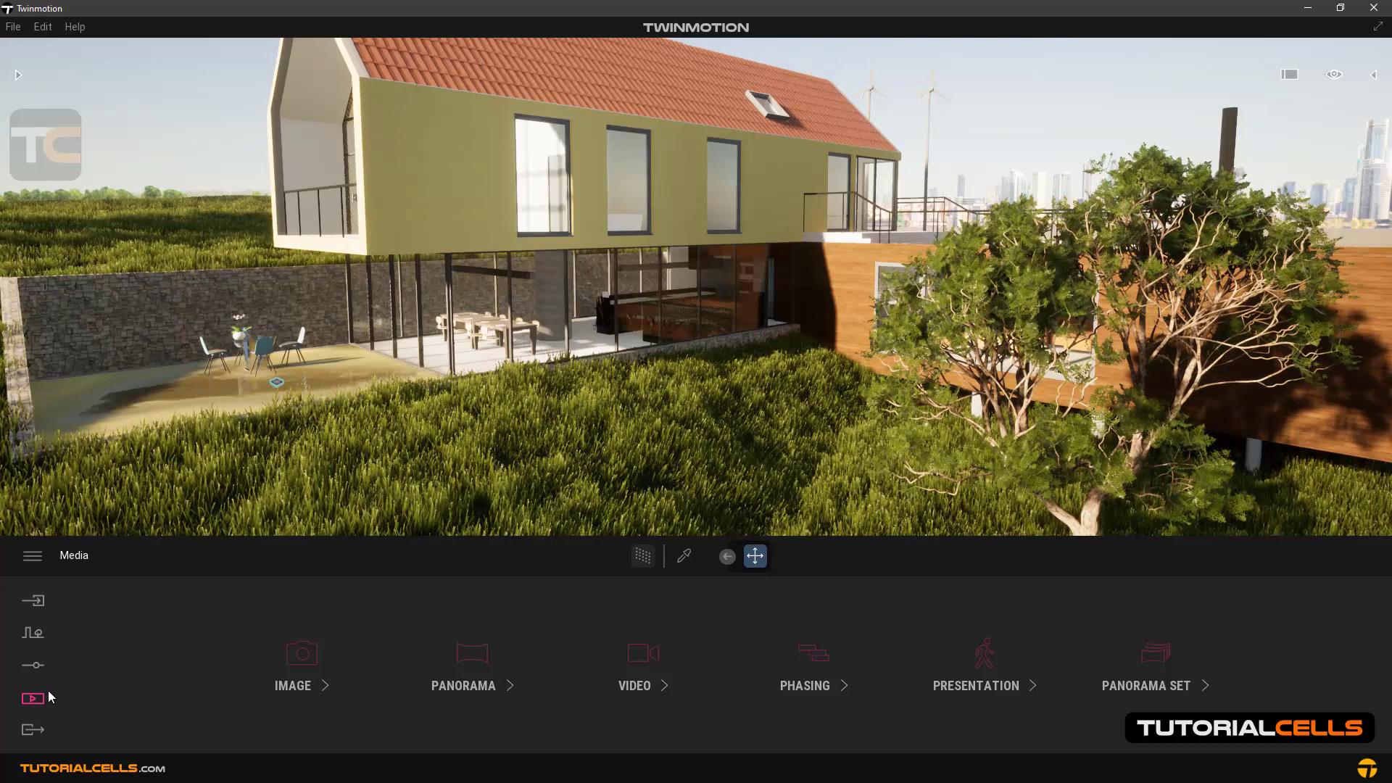
Frame the house from the garden and create Video5 from that view.
left_click(628, 661)
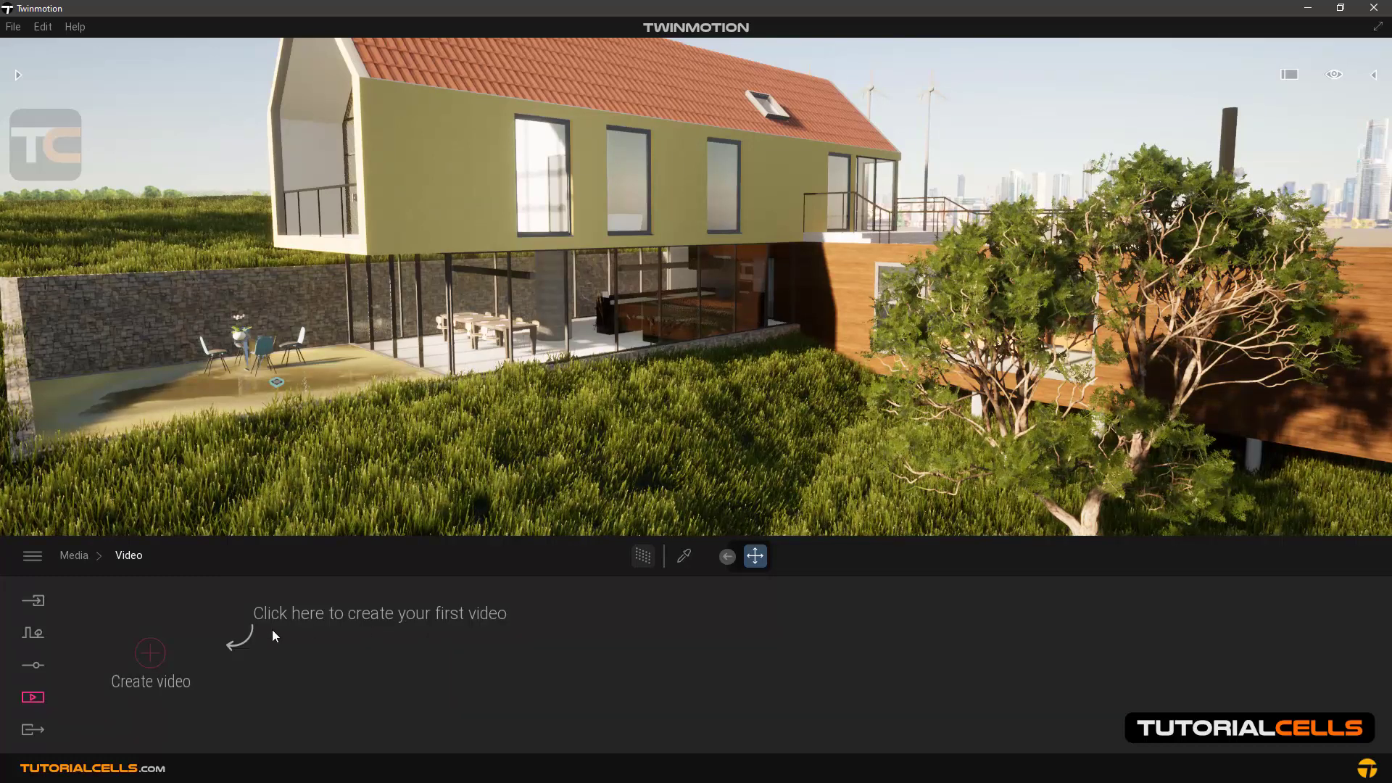
left_click_drag(695, 290, 732, 305)
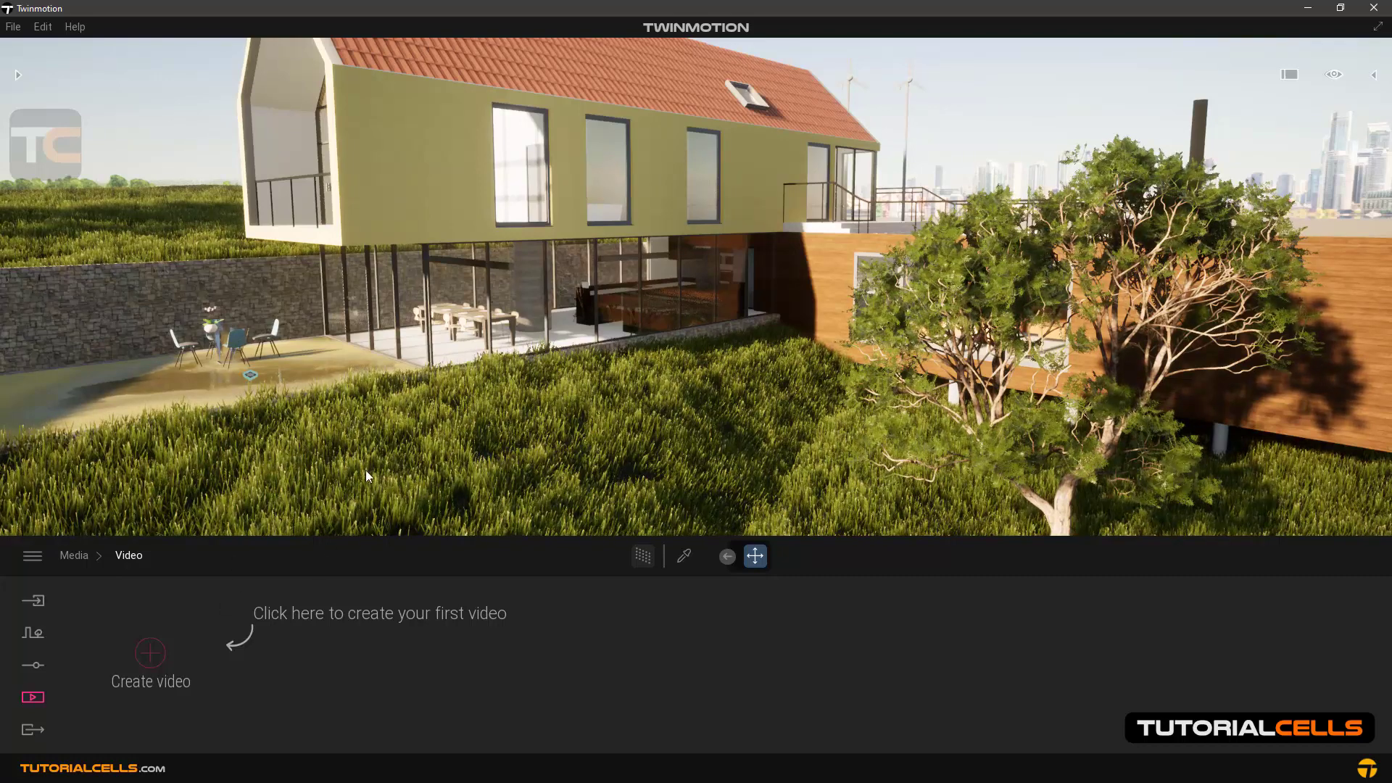
left_click_drag(366, 470, 433, 429)
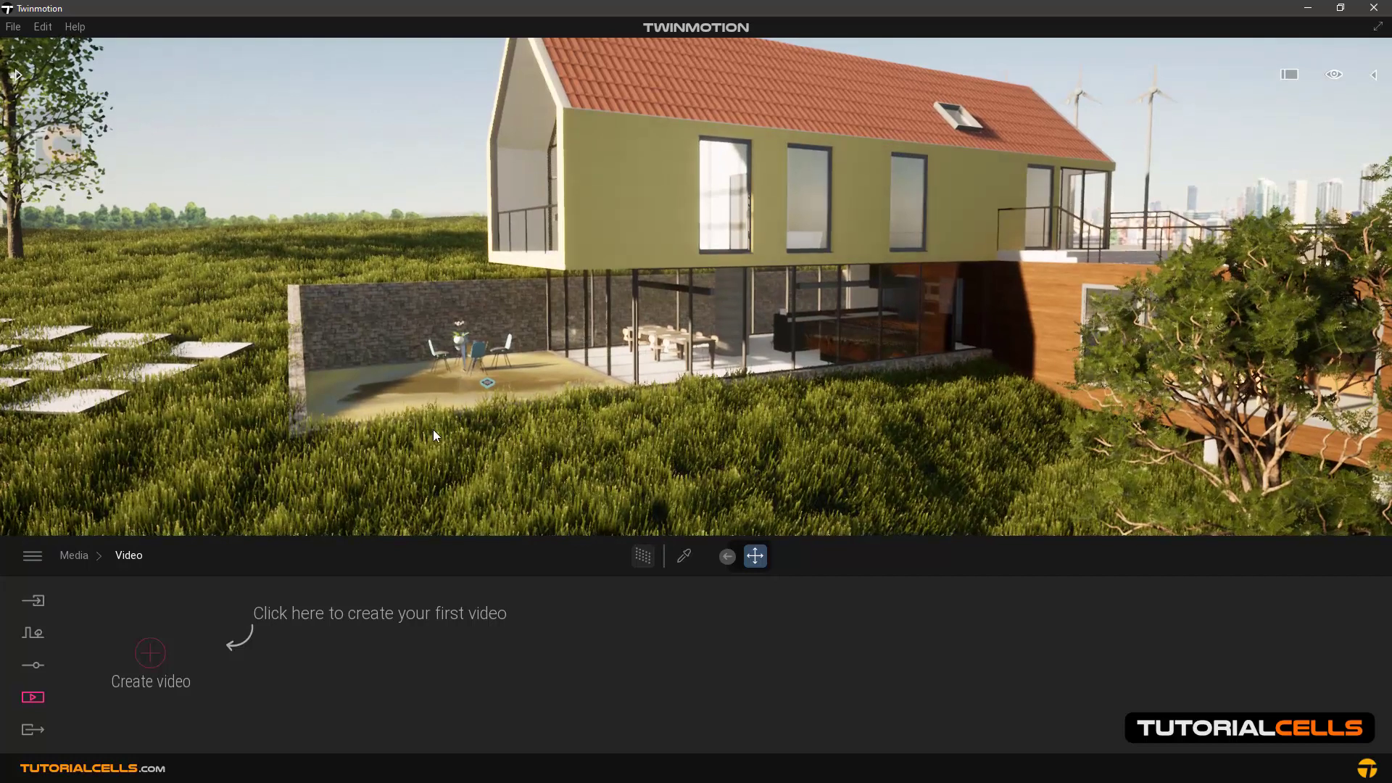
left_click(150, 652)
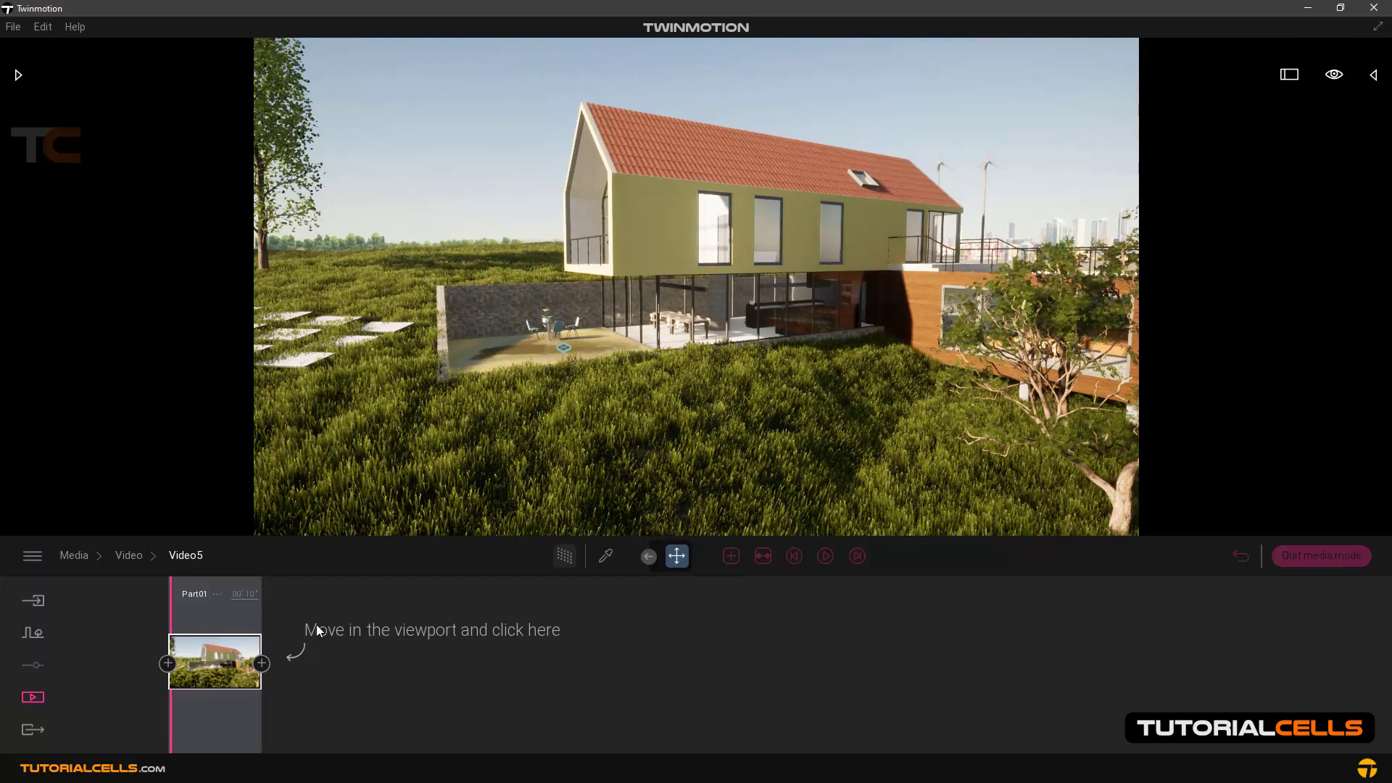
Rename Video5 to 'v1' from its thumbnail menu and open it in the timeline.
left_click(130, 557)
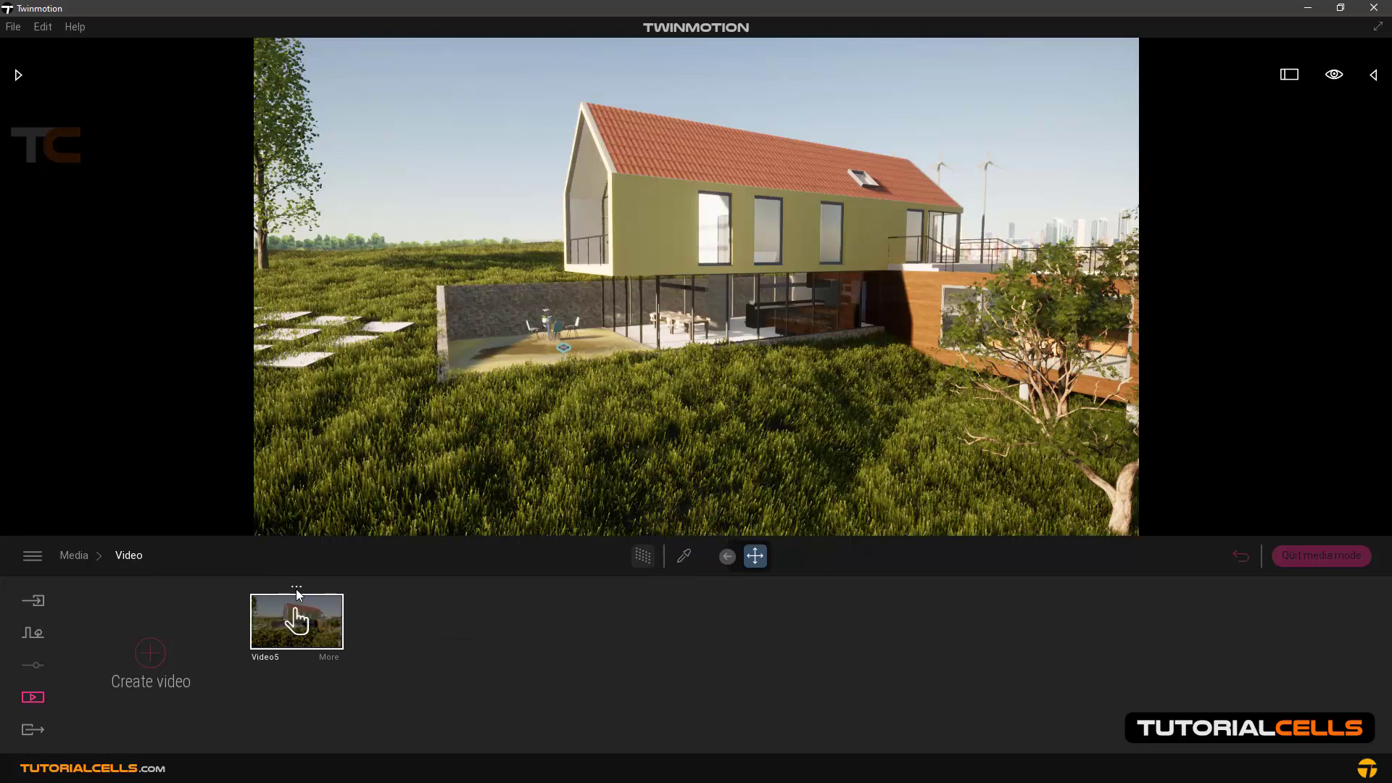
left_click(296, 588)
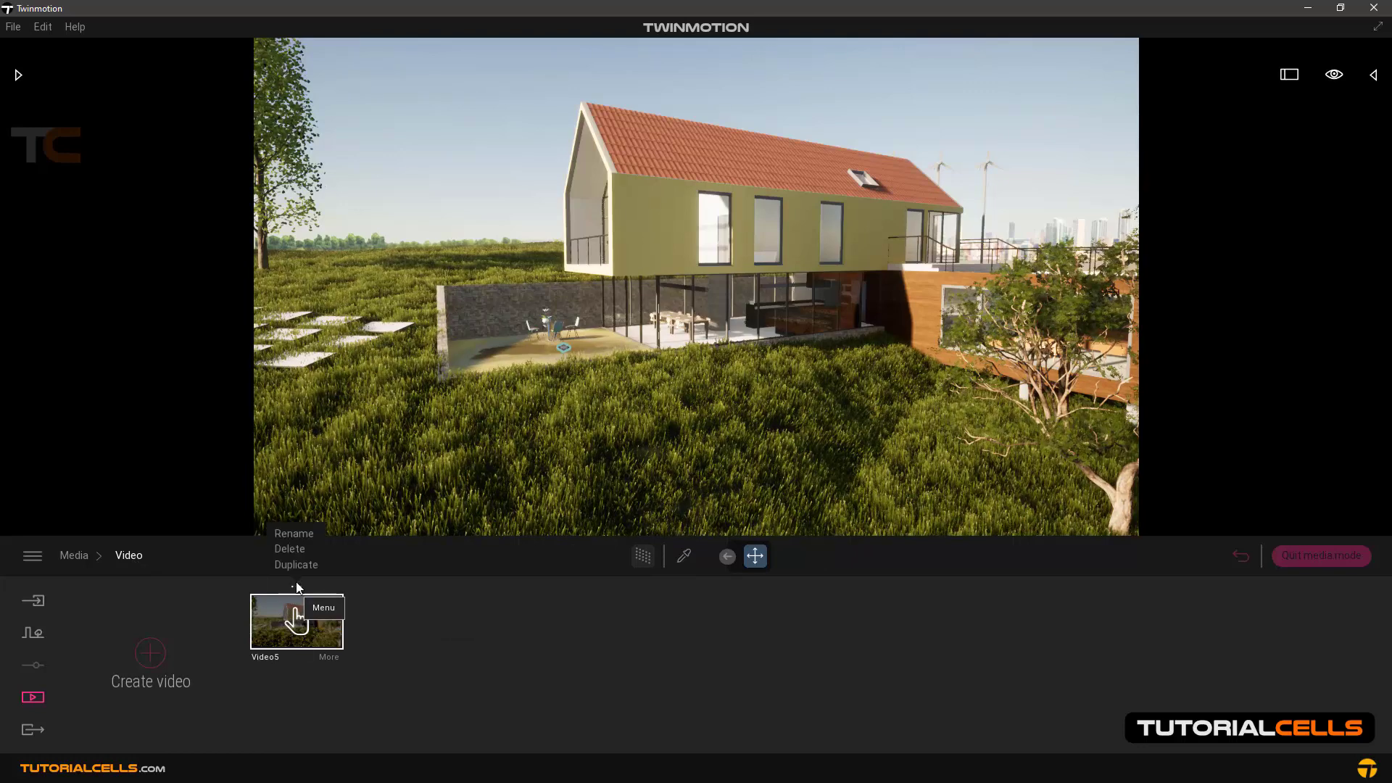
left_click(298, 536)
type("v1")
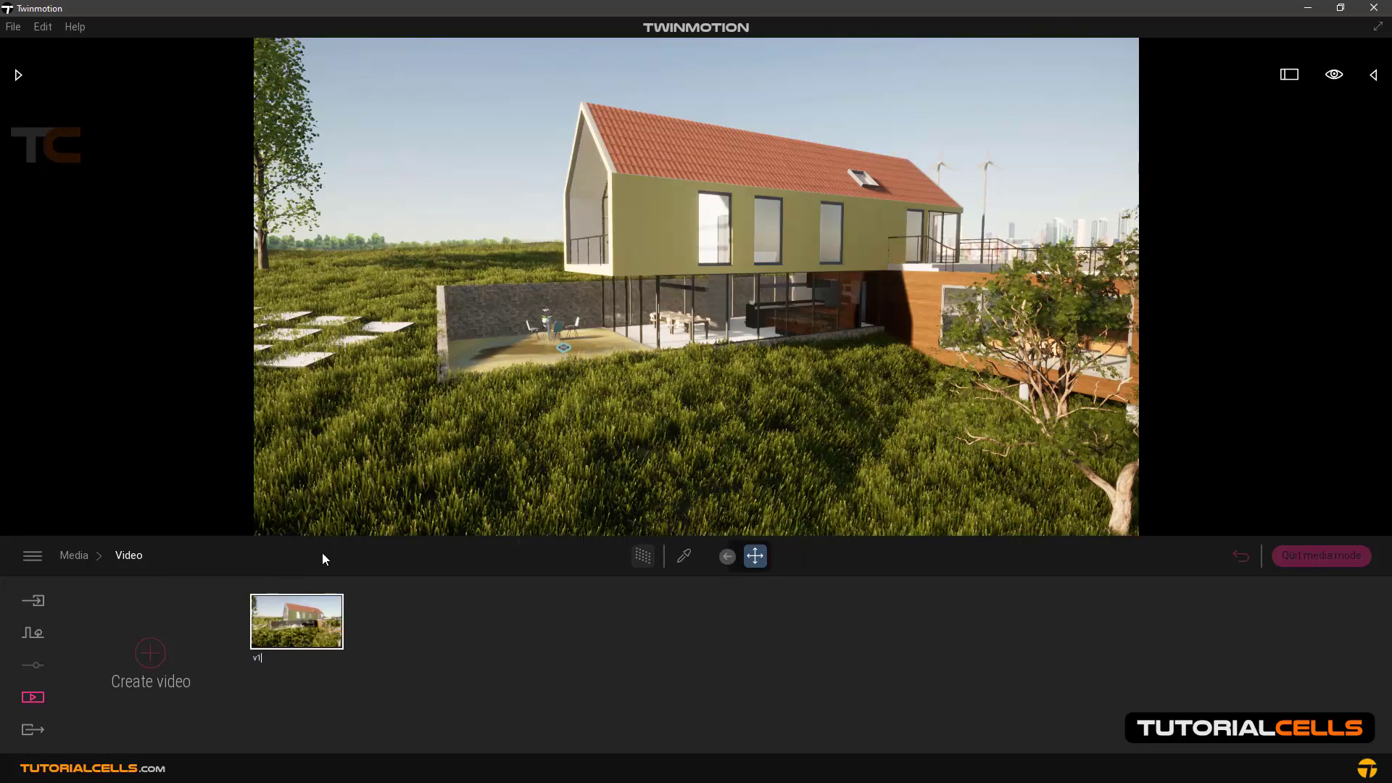
double_click(296, 617)
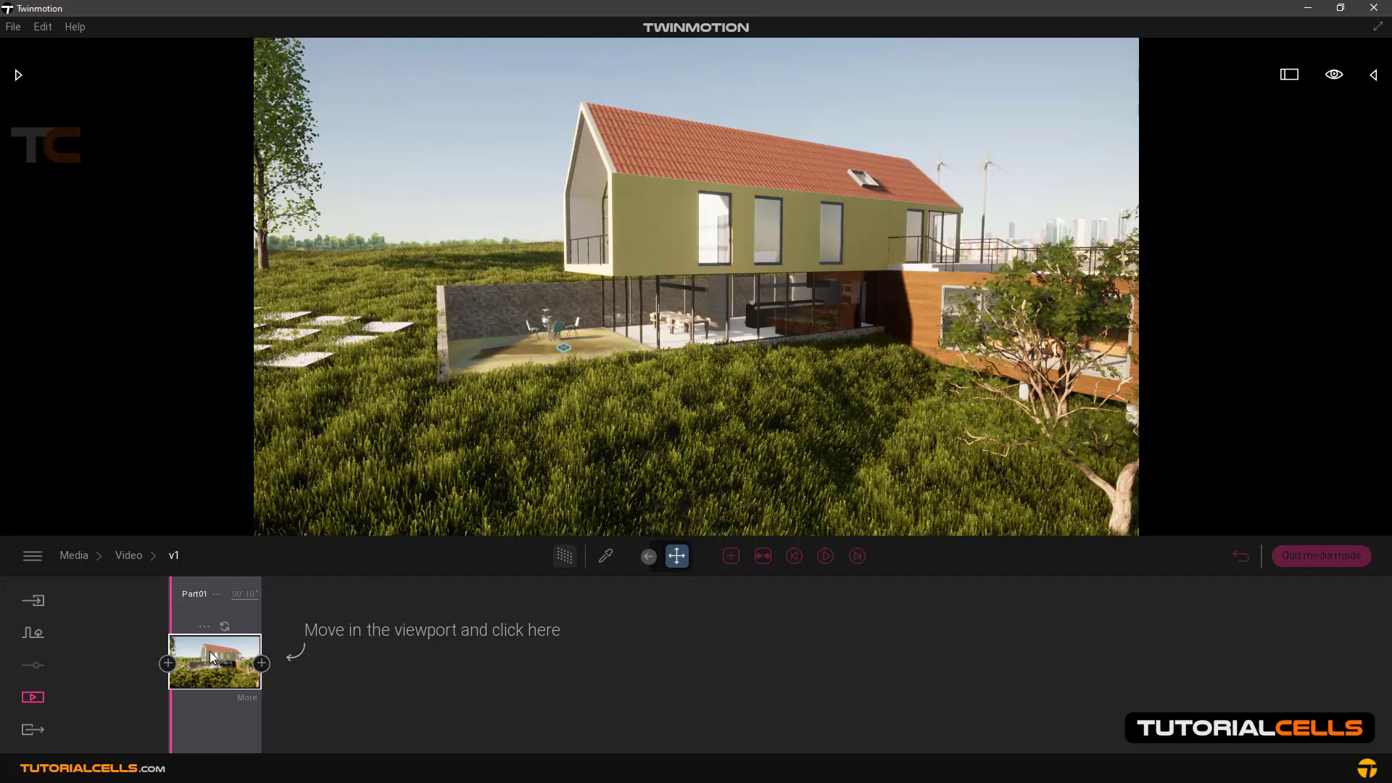
Update the first keyframe to a new house angle, then add a patio table-and-chairs keyframe.
left_click_drag(549, 454, 325, 549)
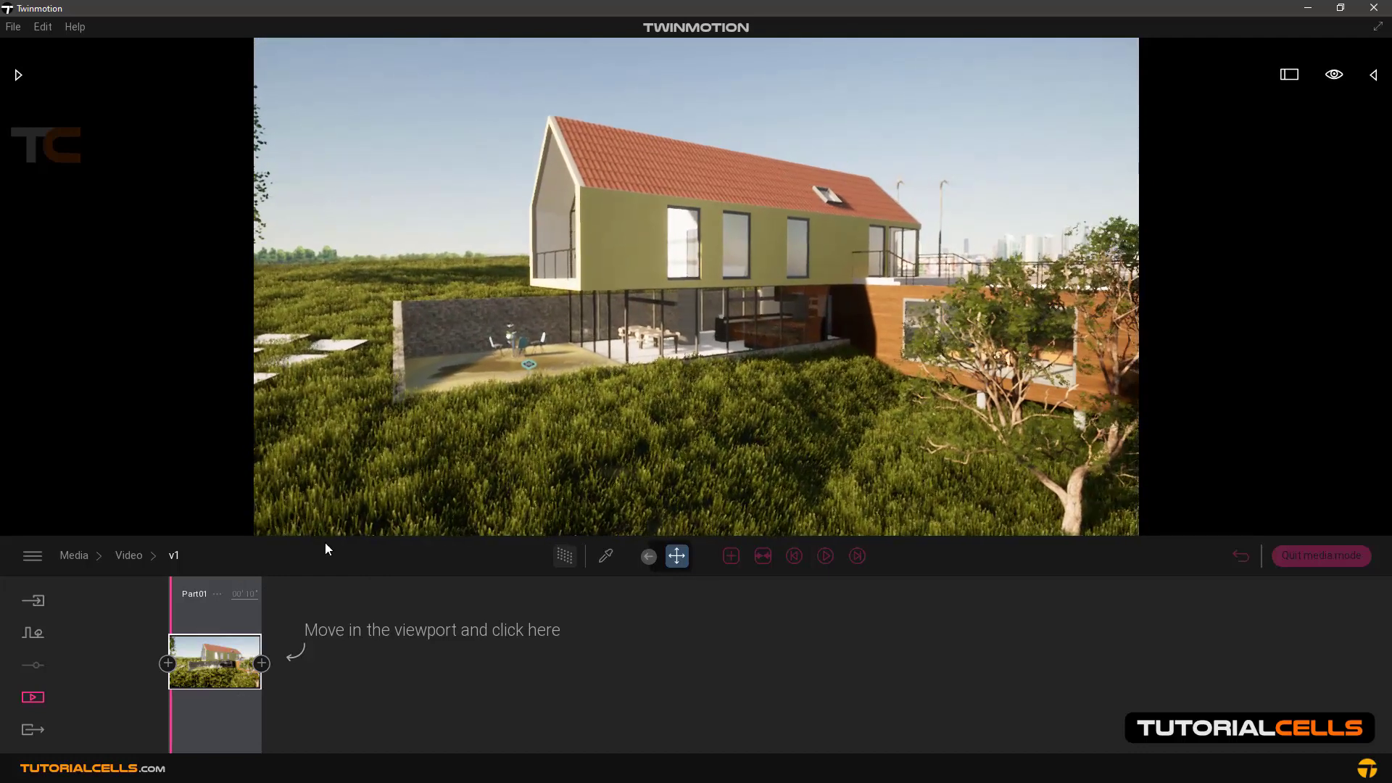
left_click(226, 628)
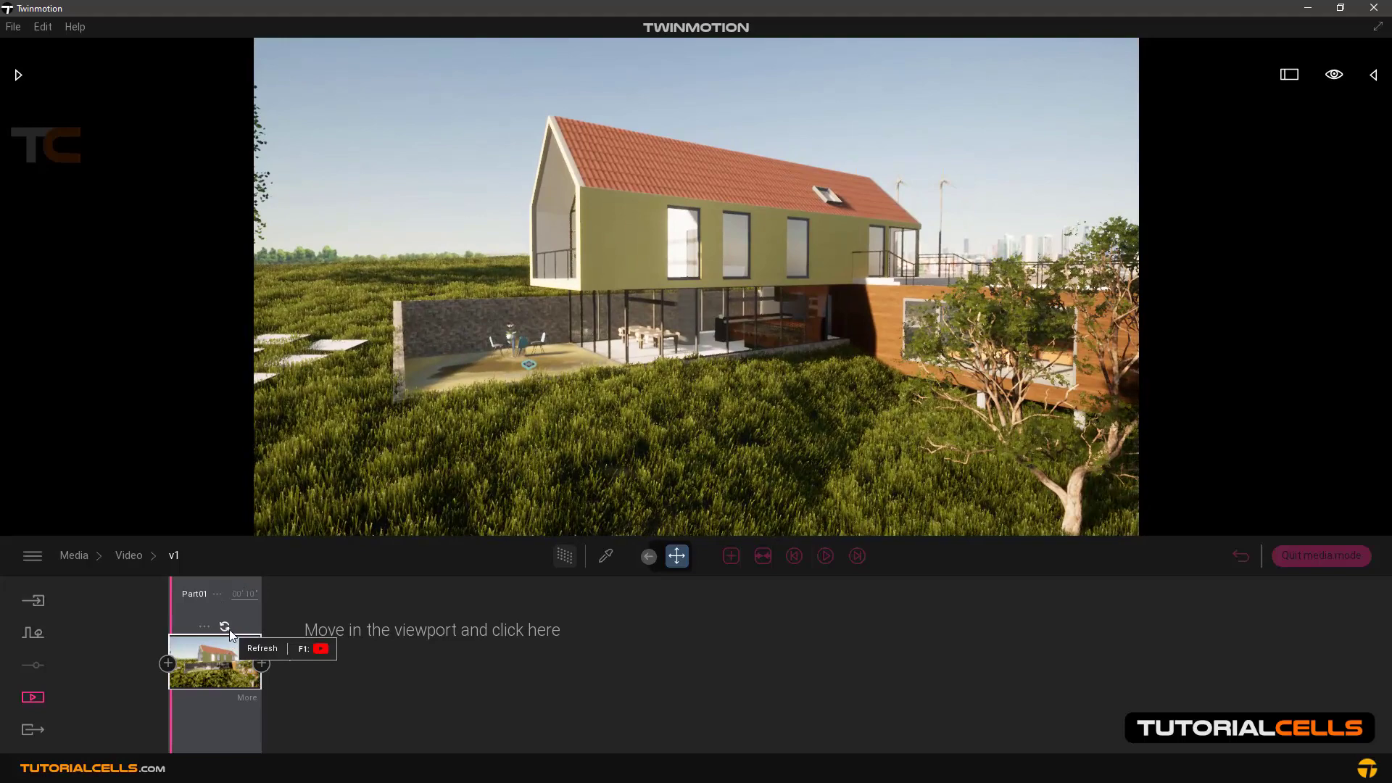
scroll(520, 435, "up", 5)
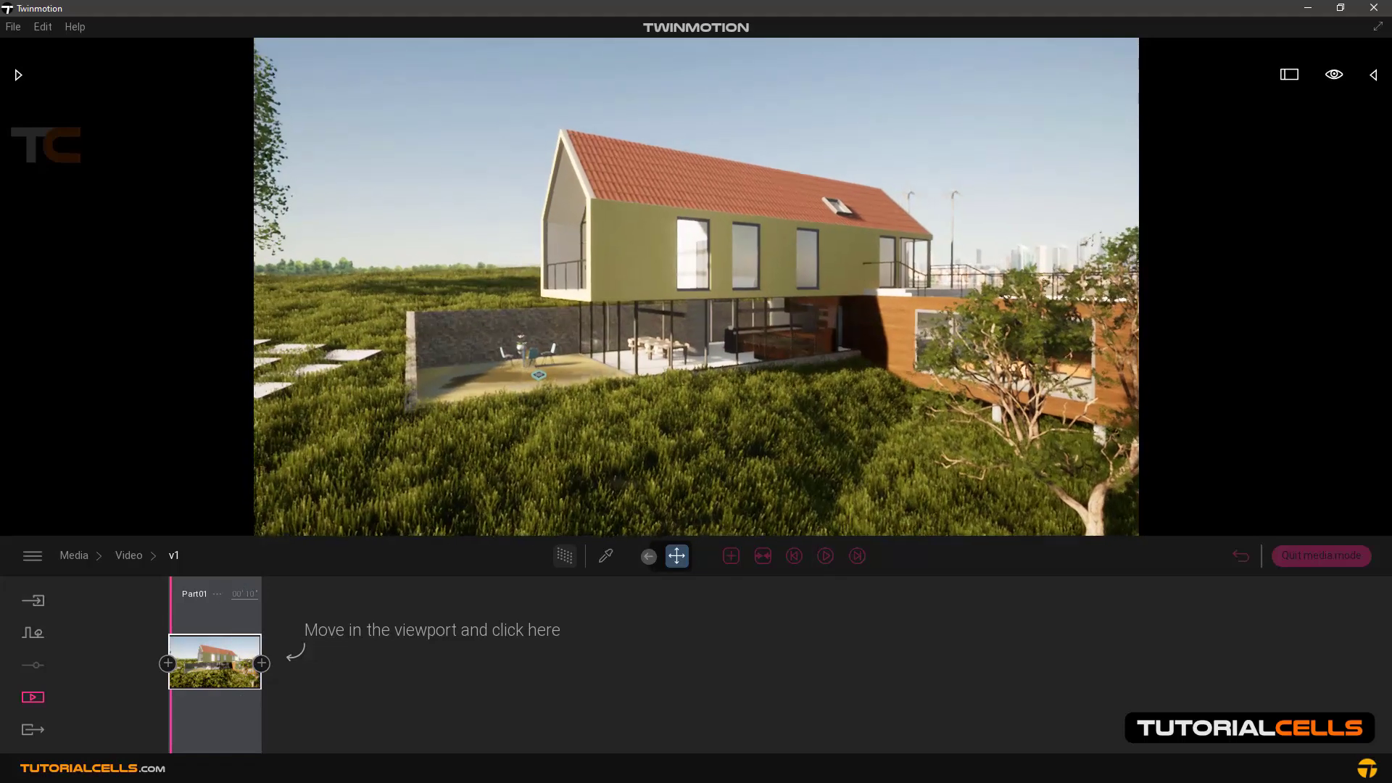
scroll(635, 379, "up", 8)
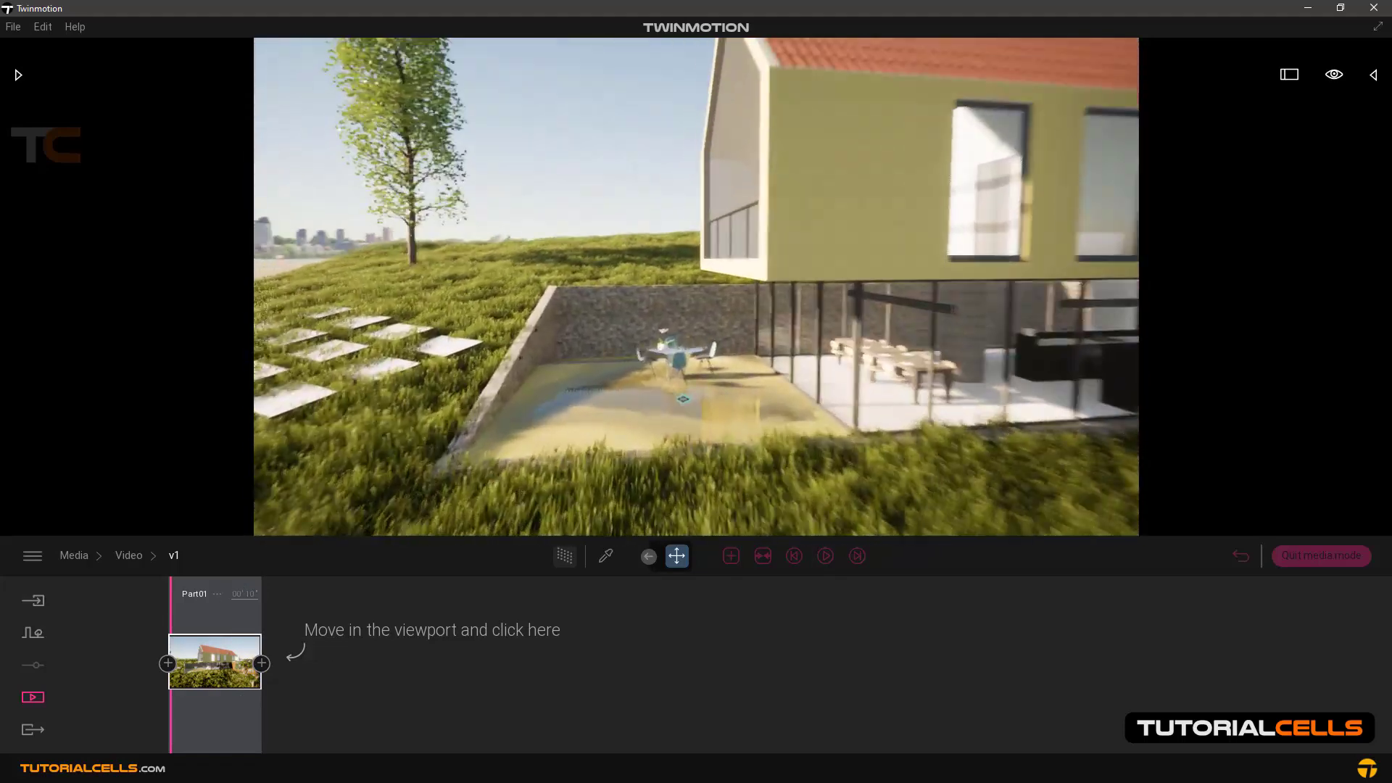
scroll(436, 340, "up", 5)
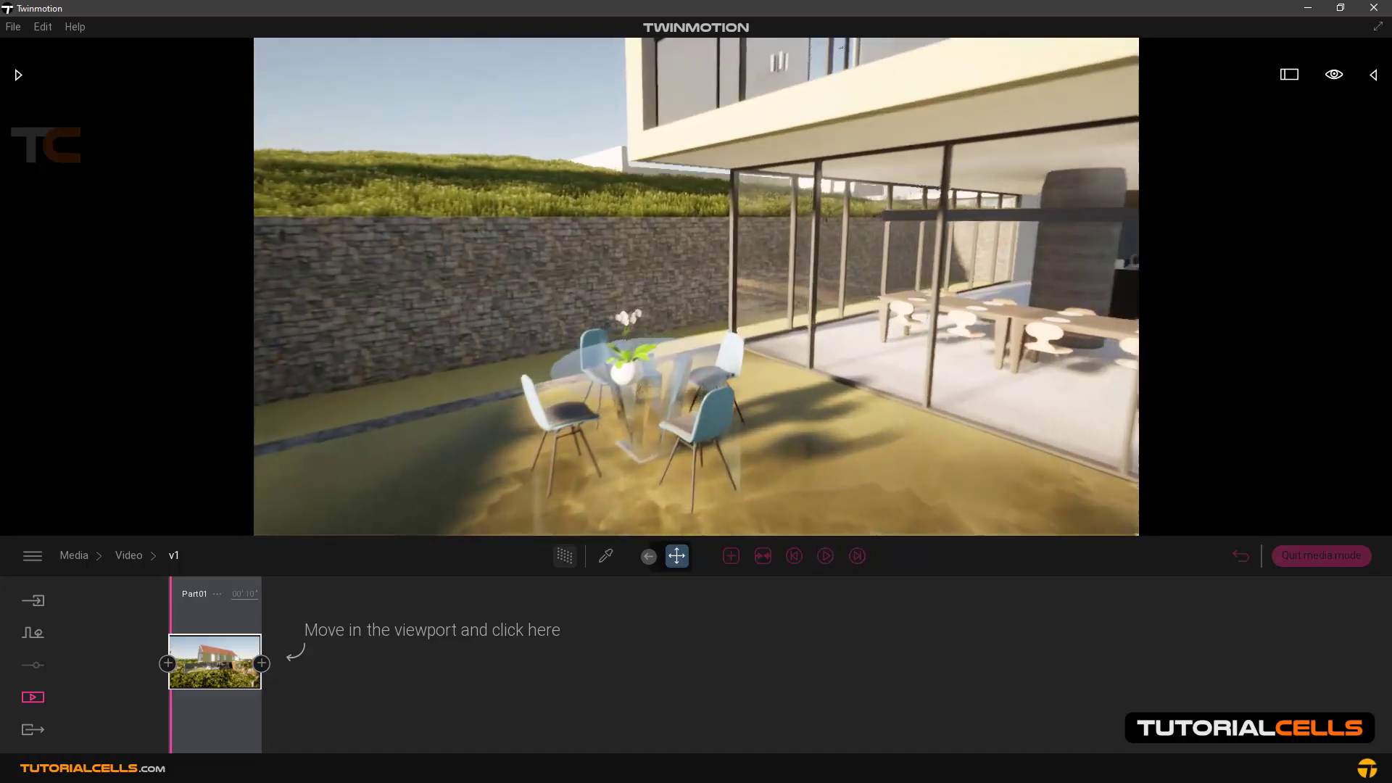
left_click(261, 664)
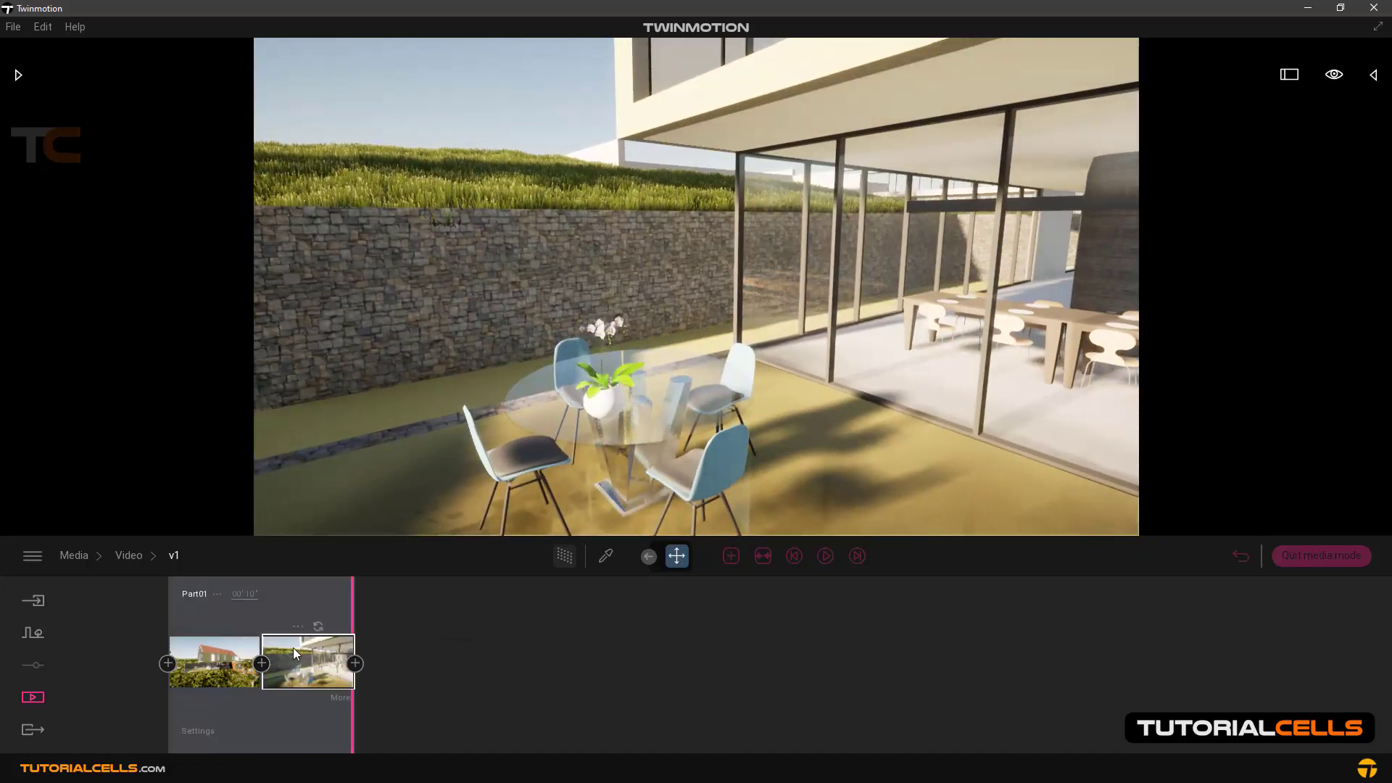
Scrub back along the camera path and play a quick preview of Part01.
left_click(352, 598)
left_click_drag(352, 597, 167, 574)
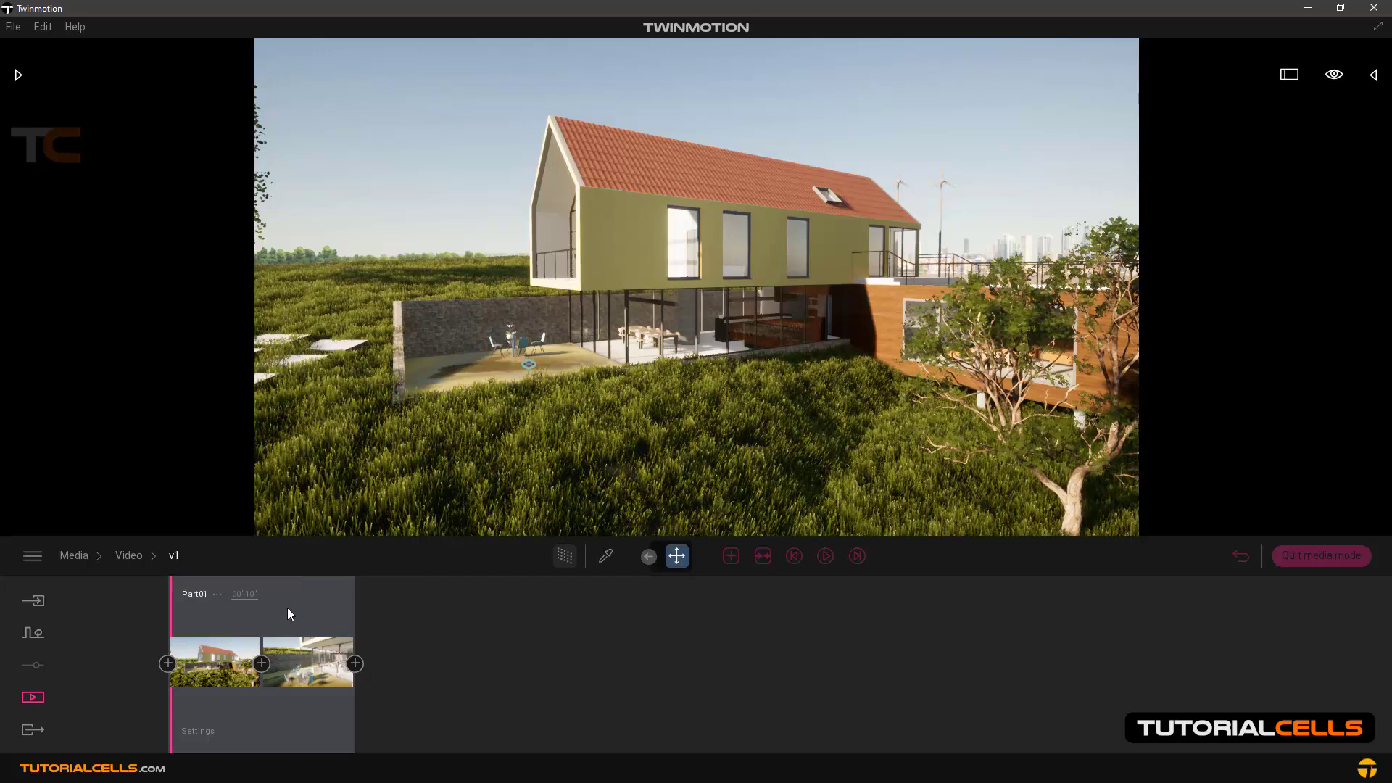
left_click(824, 555)
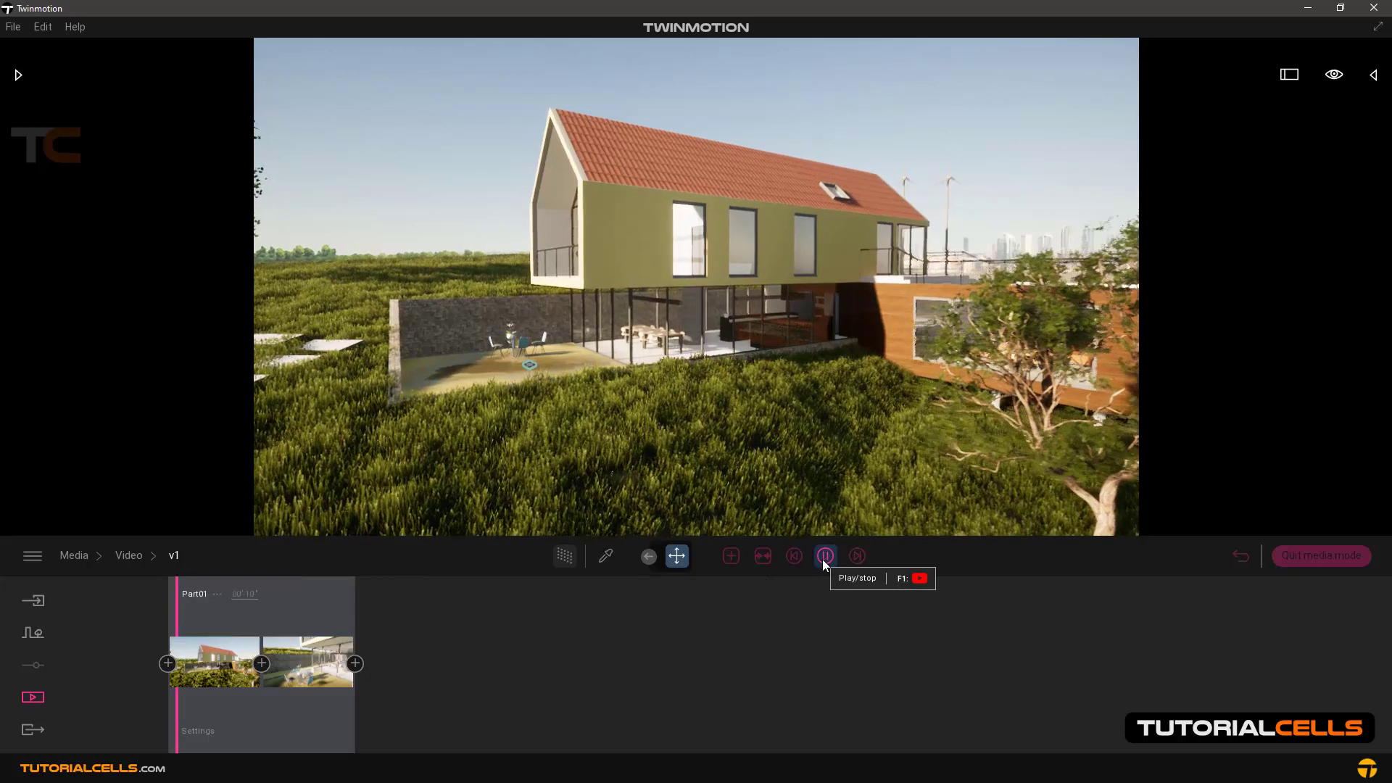
left_click(824, 556)
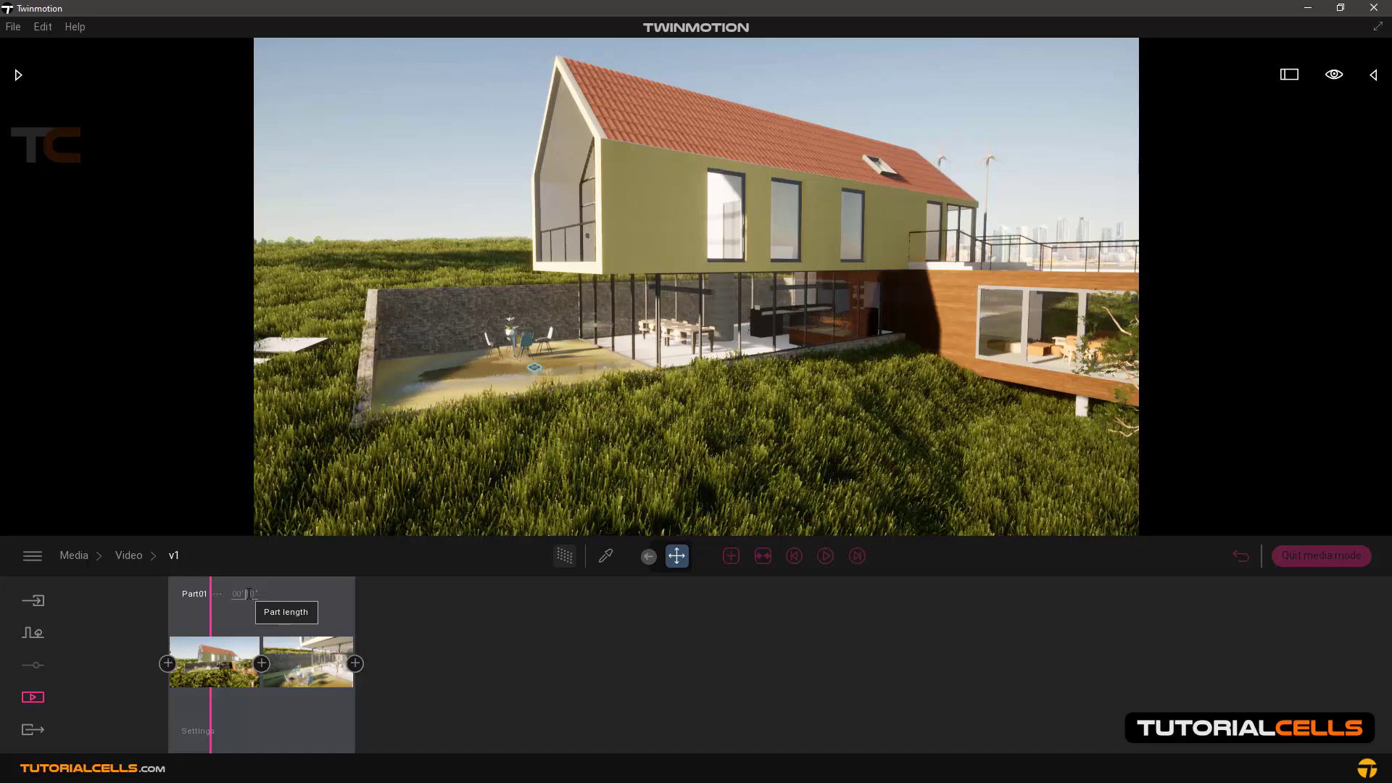
Change Part01's length from 10 to 5 seconds.
double_click(250, 595)
key("Return")
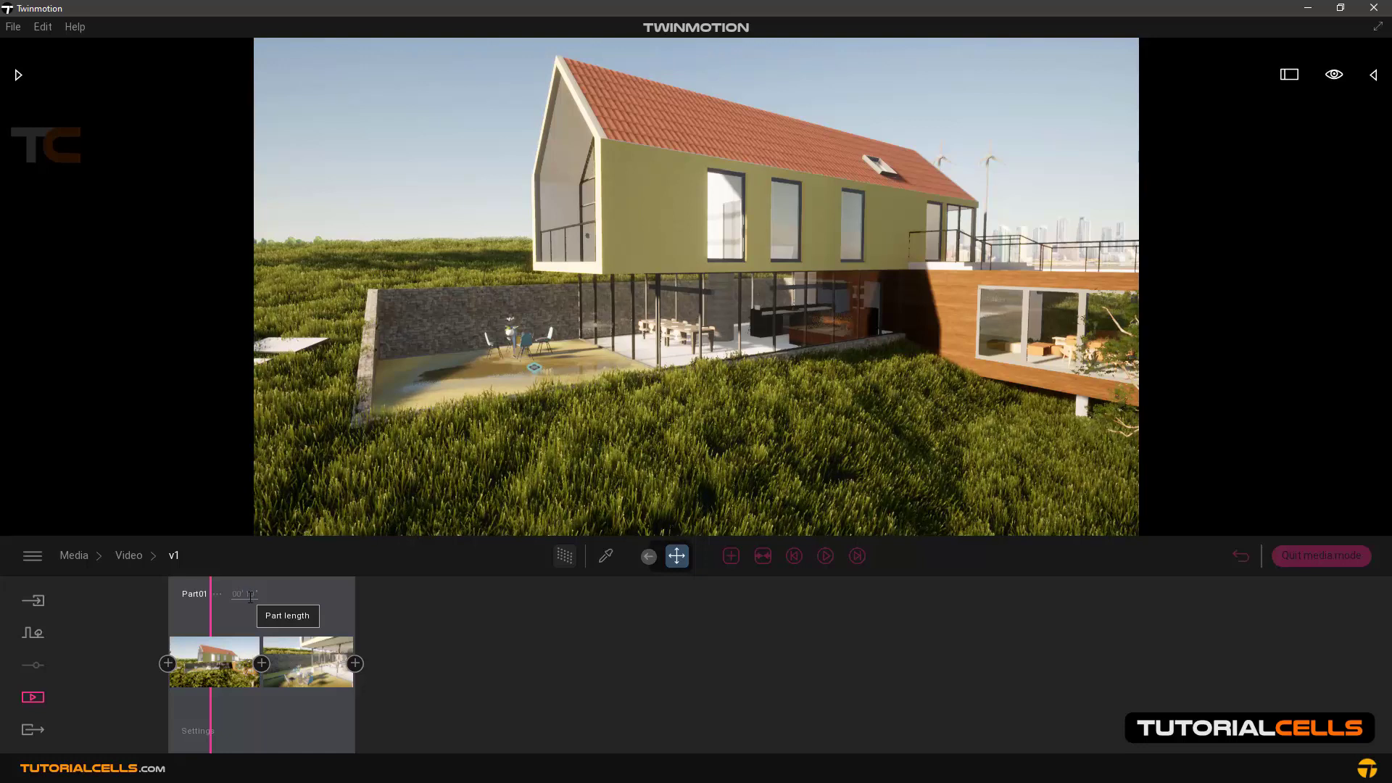
type("5")
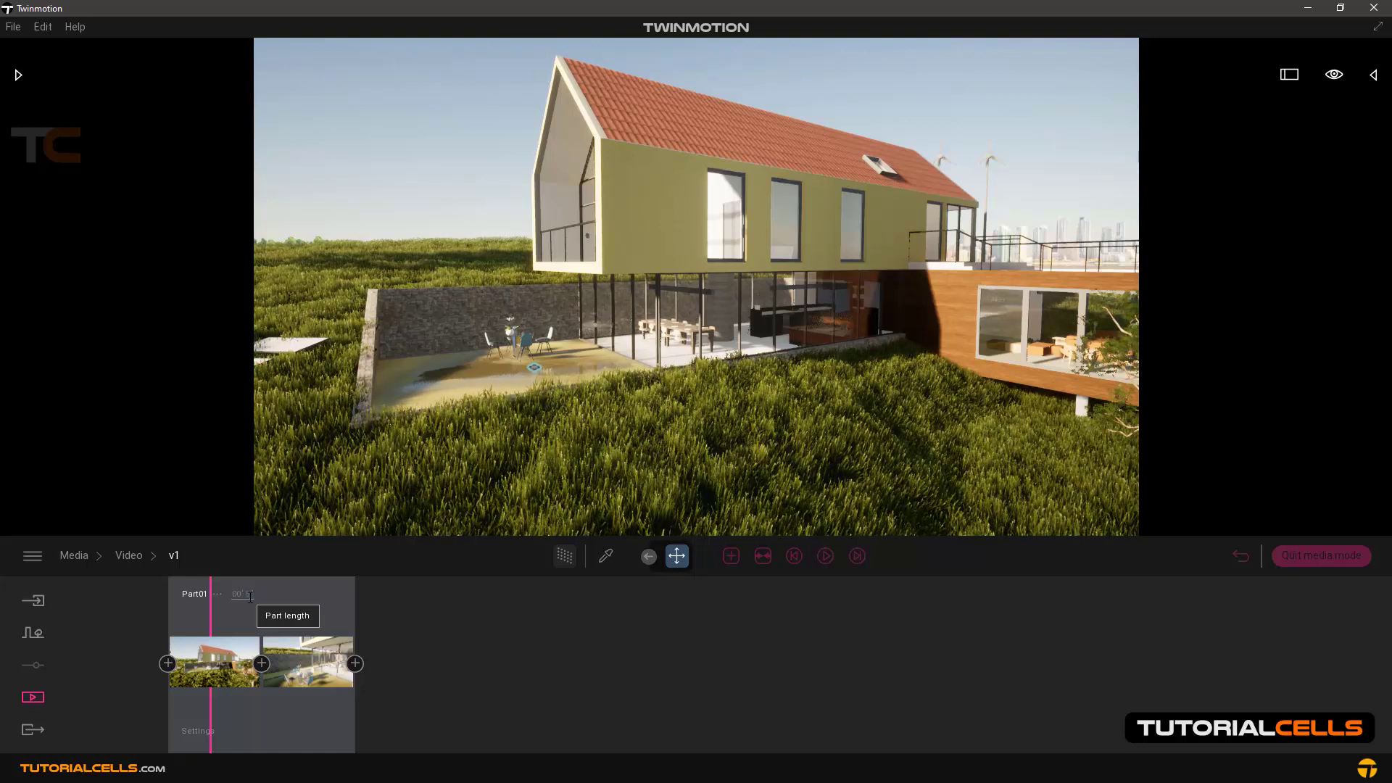
key("Return")
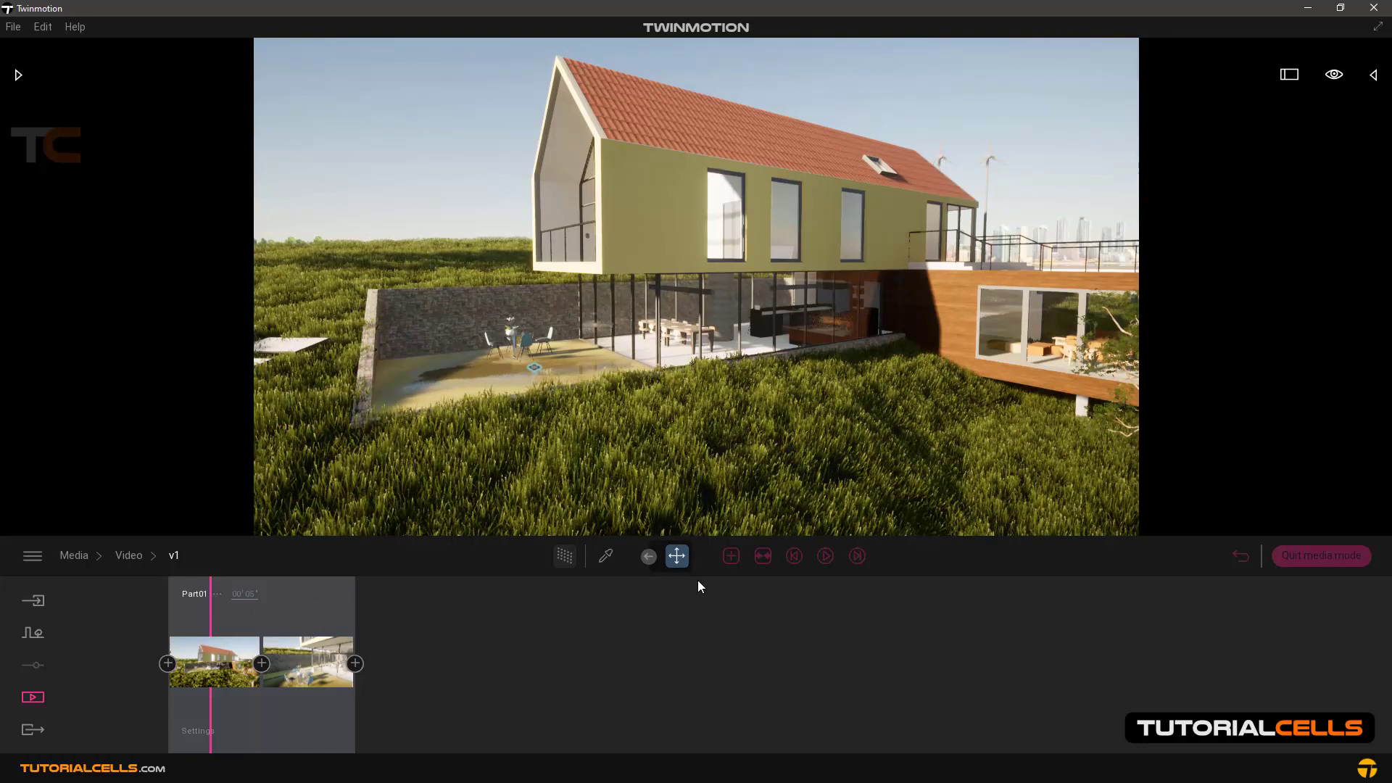
Preview the 5-second camera move from the house view into the patio close-up.
left_click(793, 562)
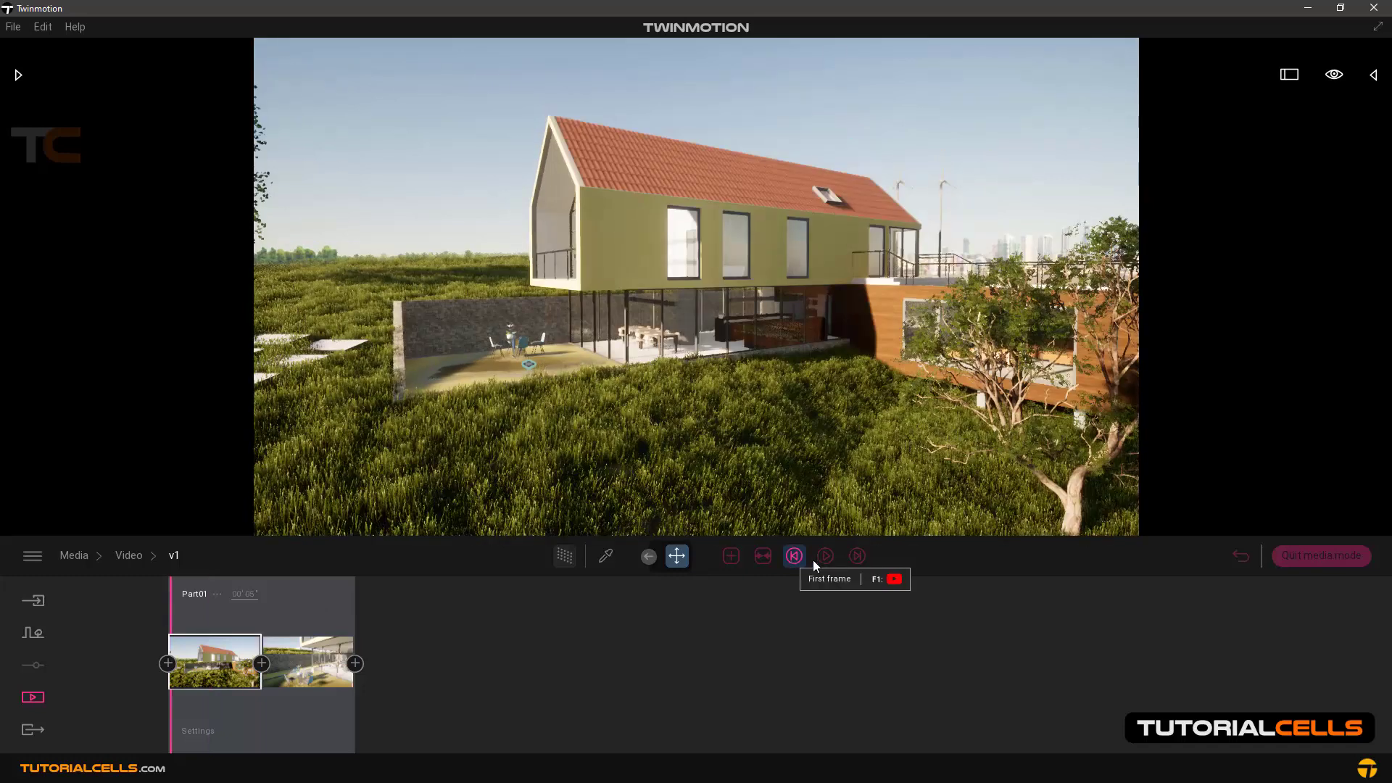
left_click(857, 559)
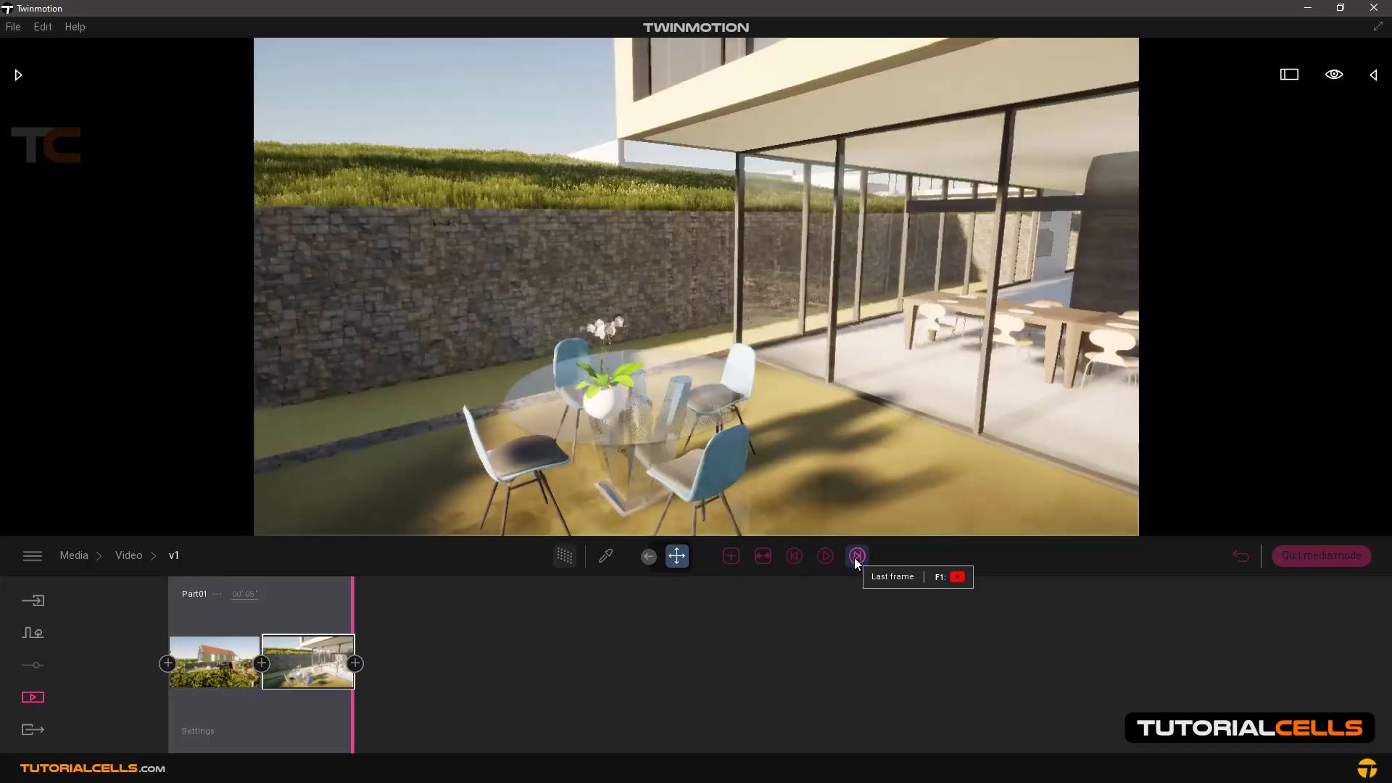
left_click(792, 558)
left_click(826, 556)
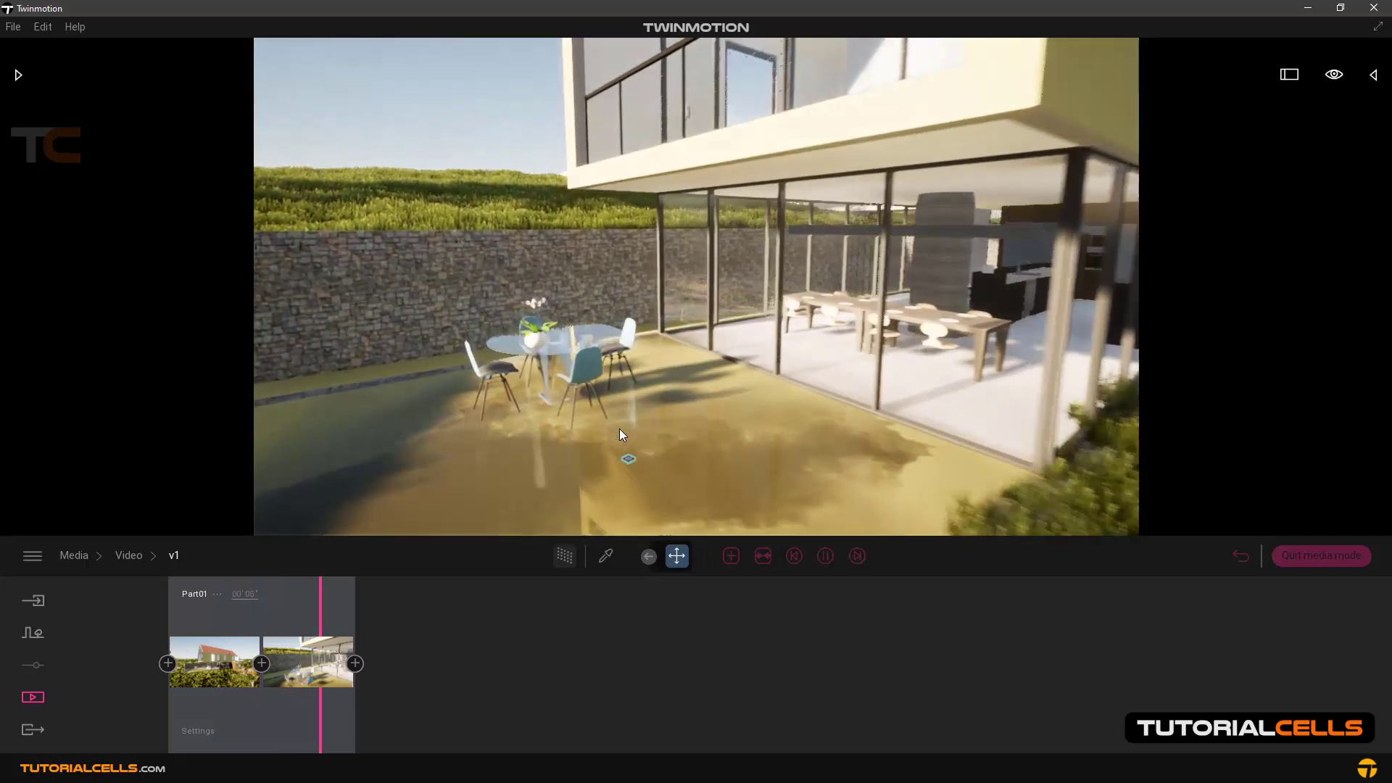
left_click(795, 557)
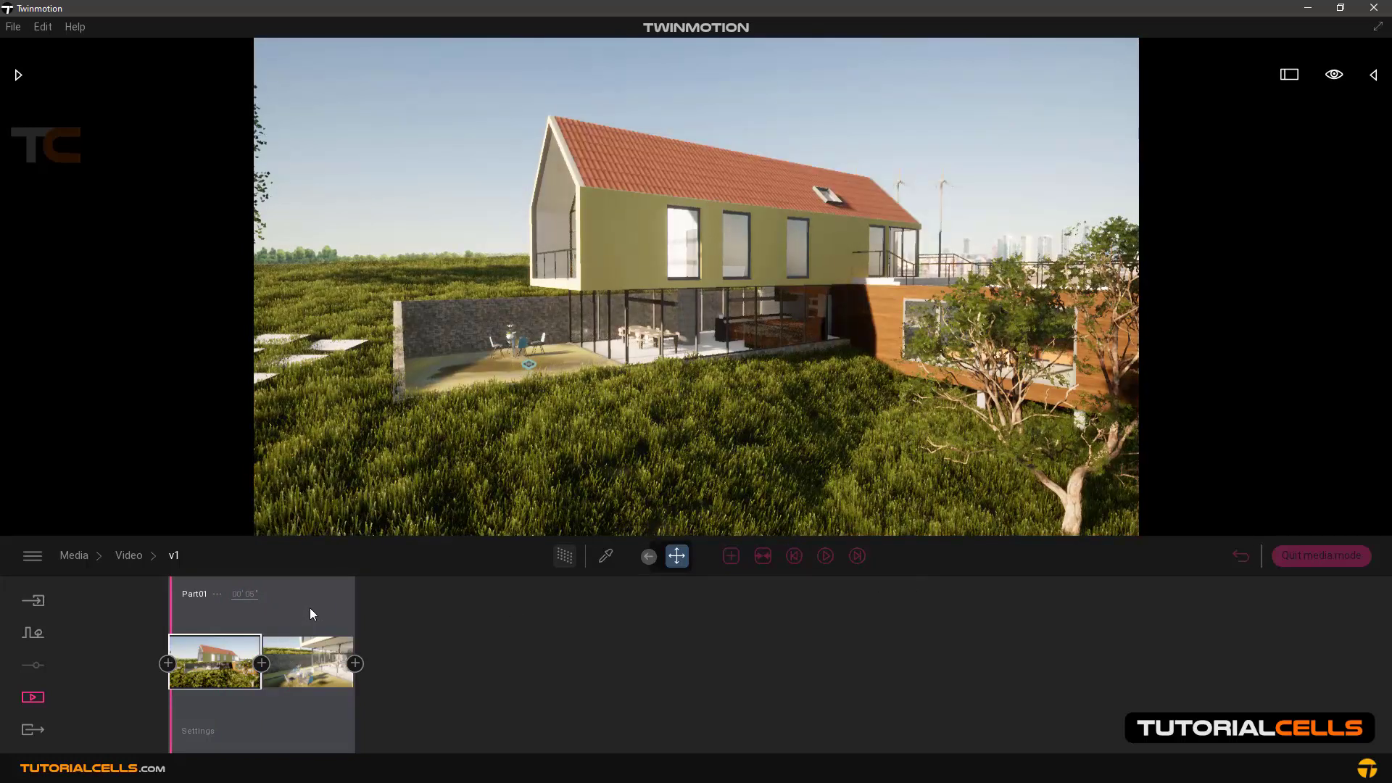
Move the camera onto the terrace, add Part02 with a keyframe, and turn toward the facade.
mouse_move(1033, 451)
left_mouse_down()
mouse_move(1080, 377)
mouse_move(1037, 448)
left_mouse_up()
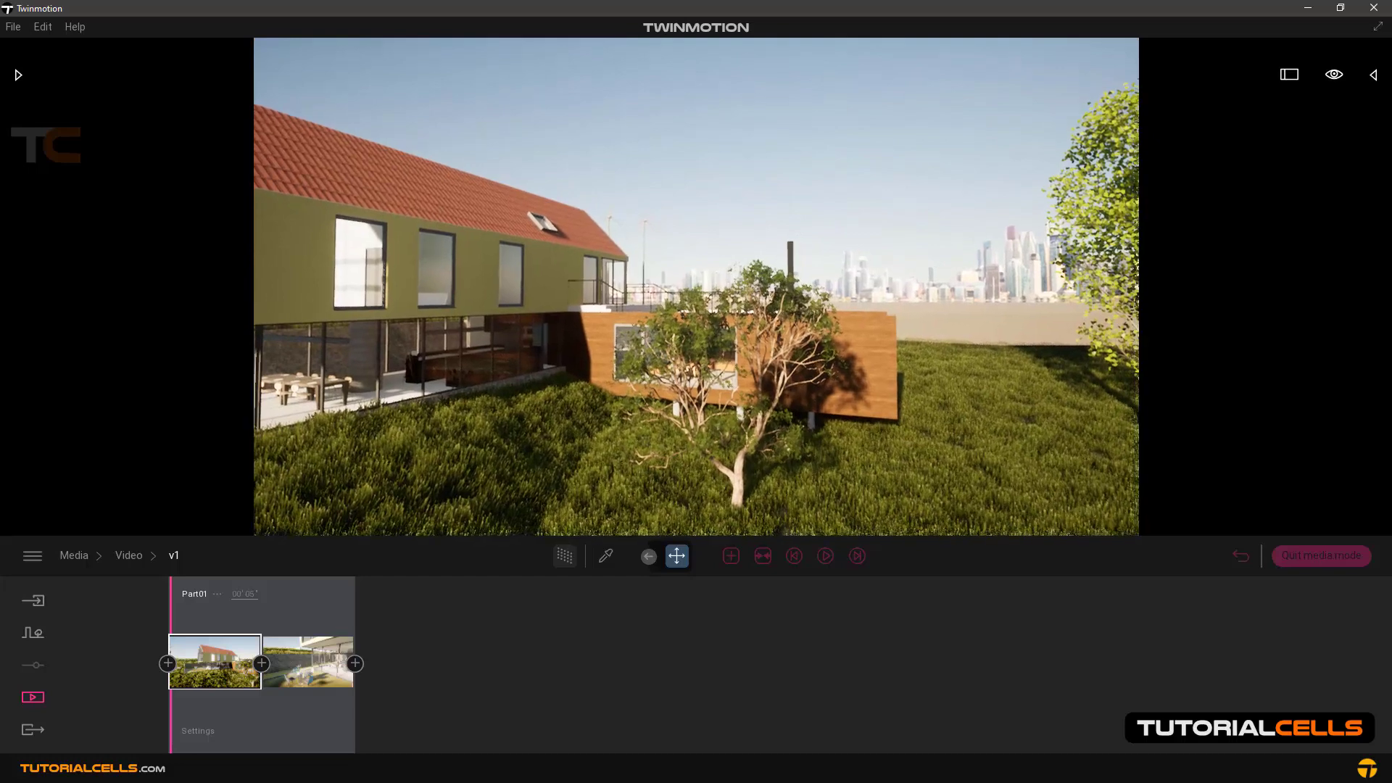
scroll(772, 450, "up", 3)
left_click_drag(772, 450, 746, 422)
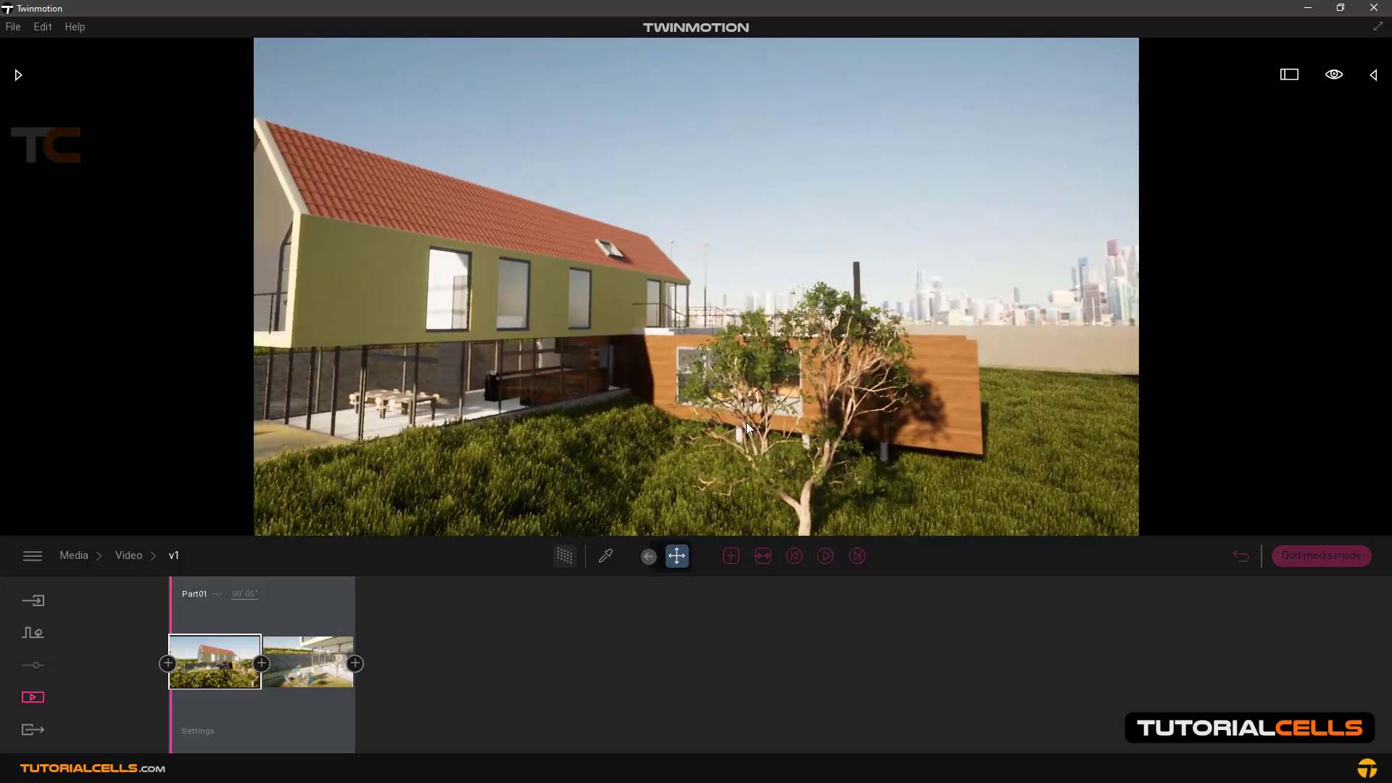
scroll(743, 424, "up", 5)
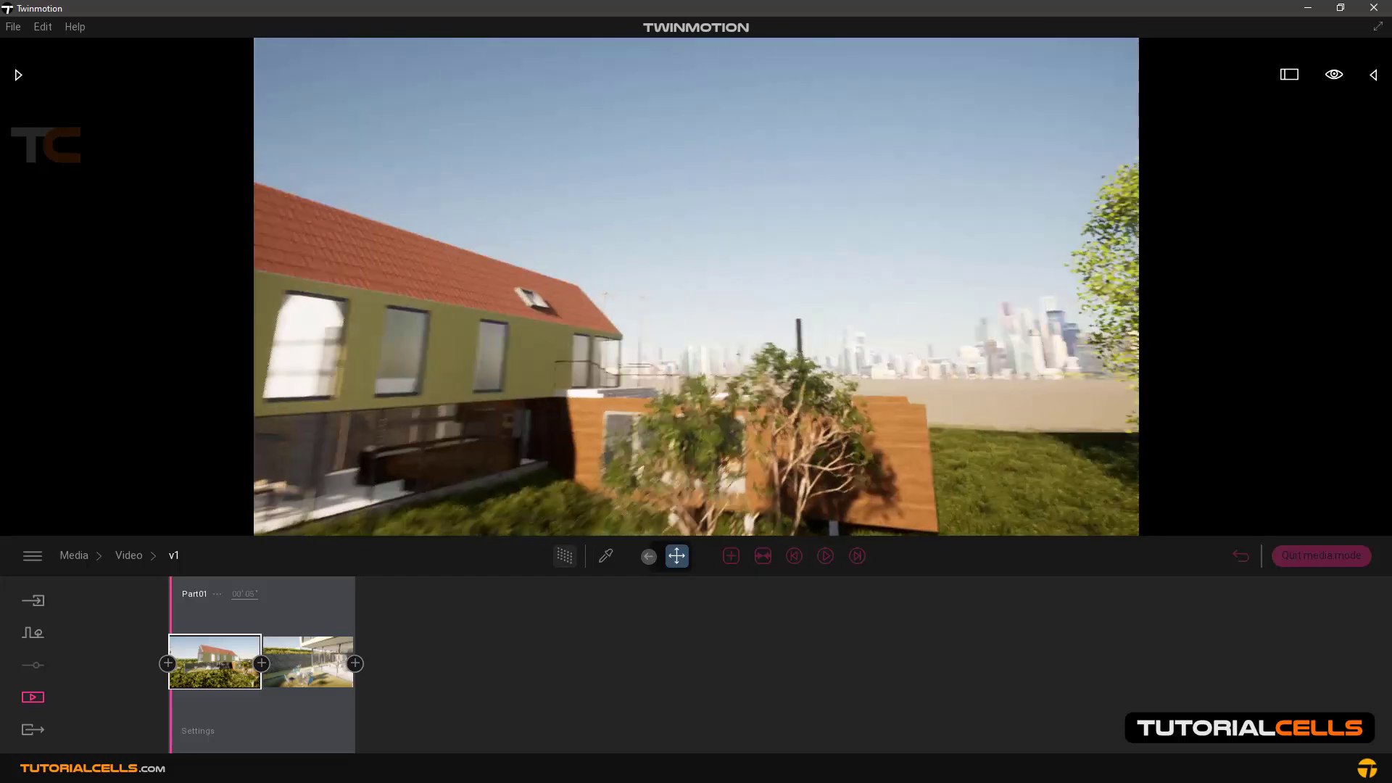
left_click_drag(743, 425, 637, 479)
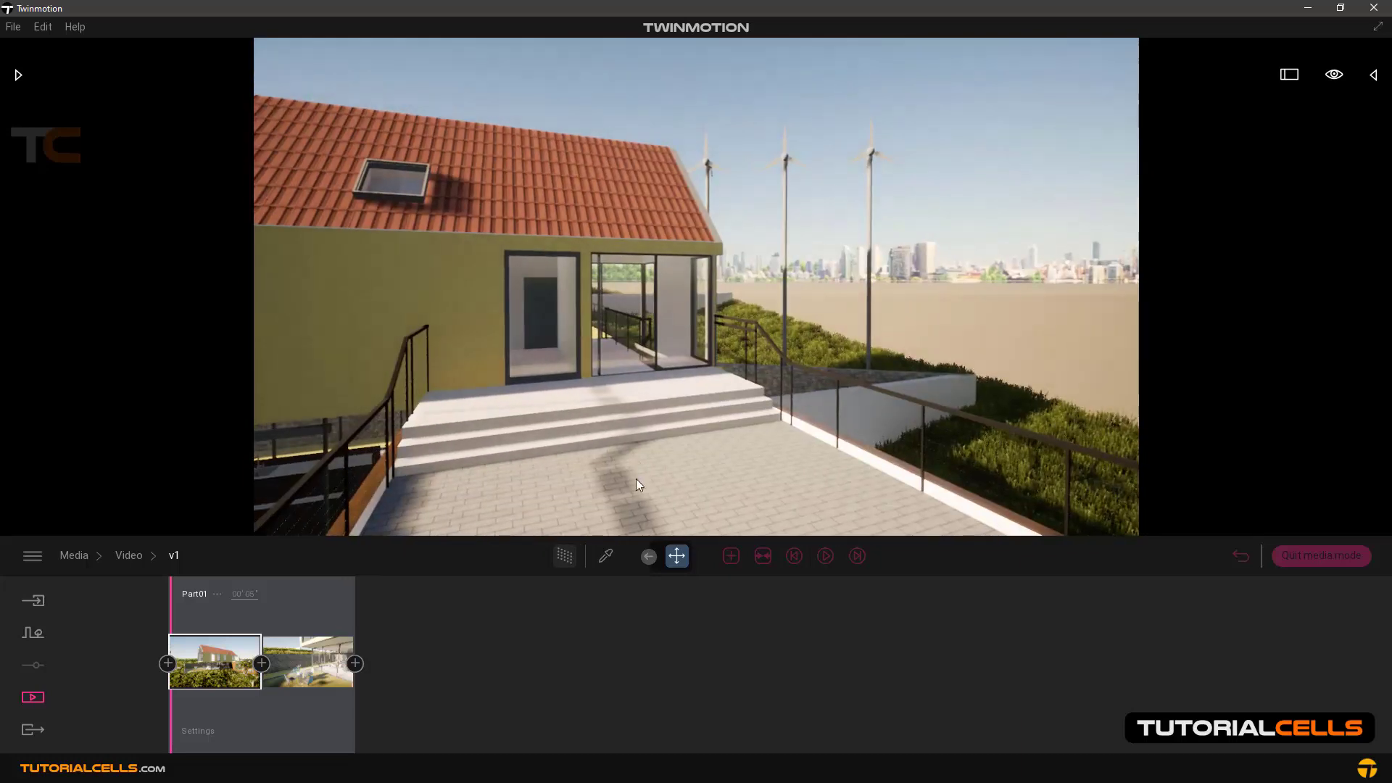
left_click(728, 558)
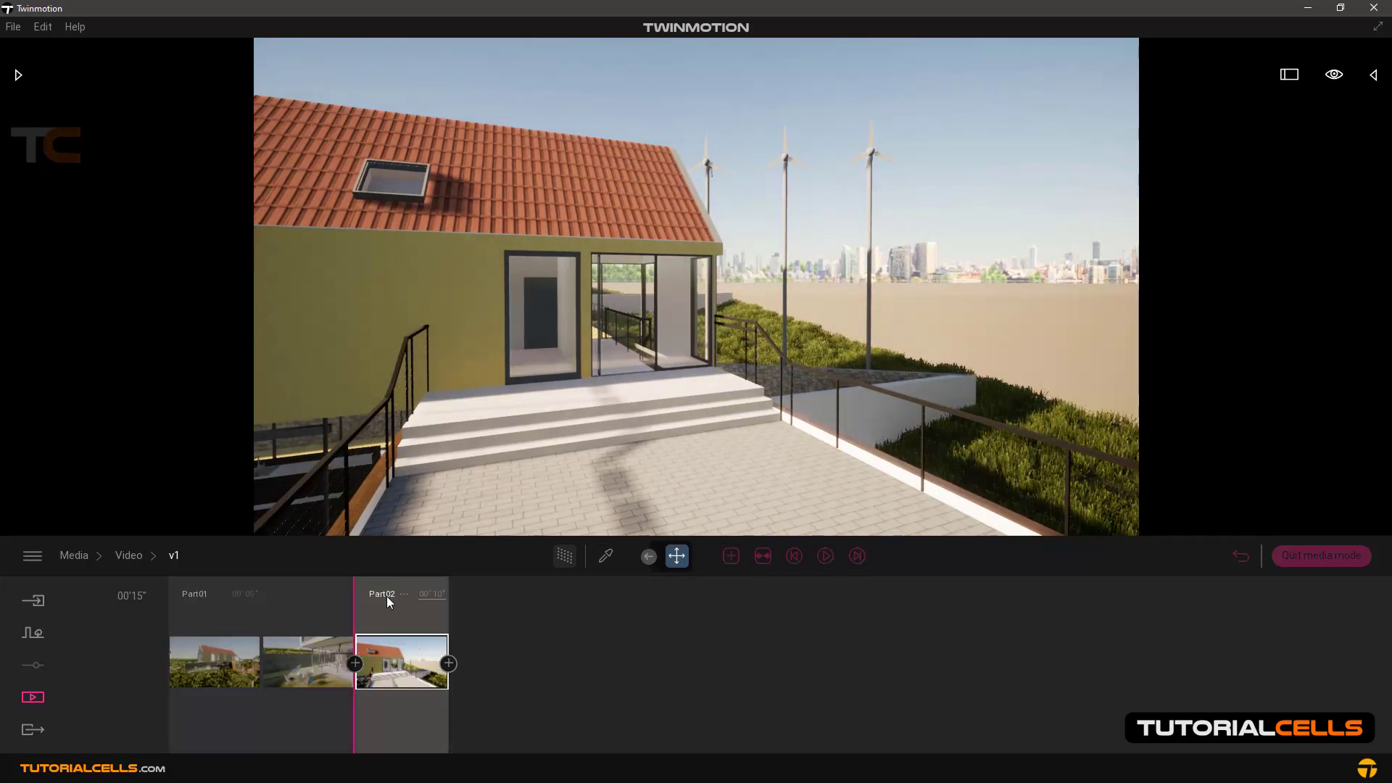
right_click_drag(777, 356, 935, 355)
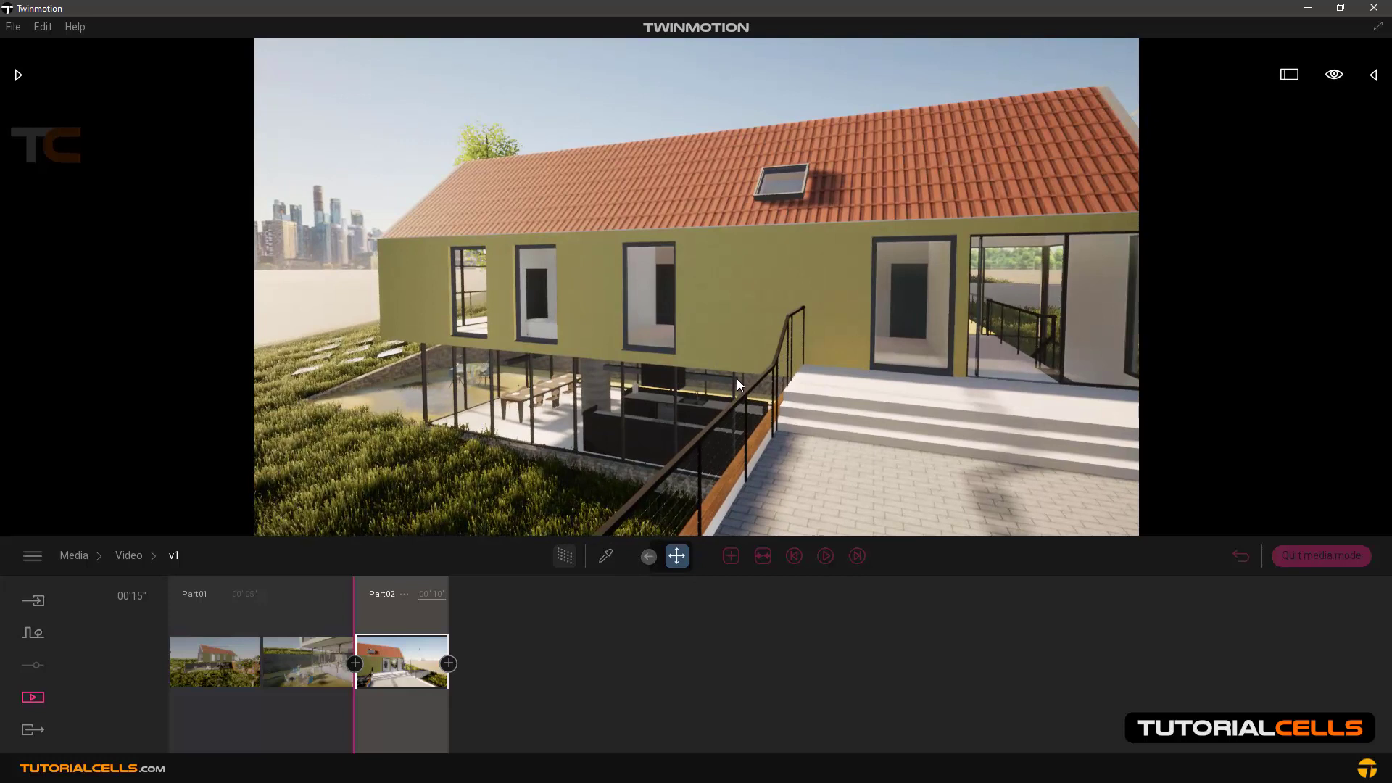
Add a second facade keyframe to Part02, check its 5-second duration, and preview from Part01.
left_click(449, 664)
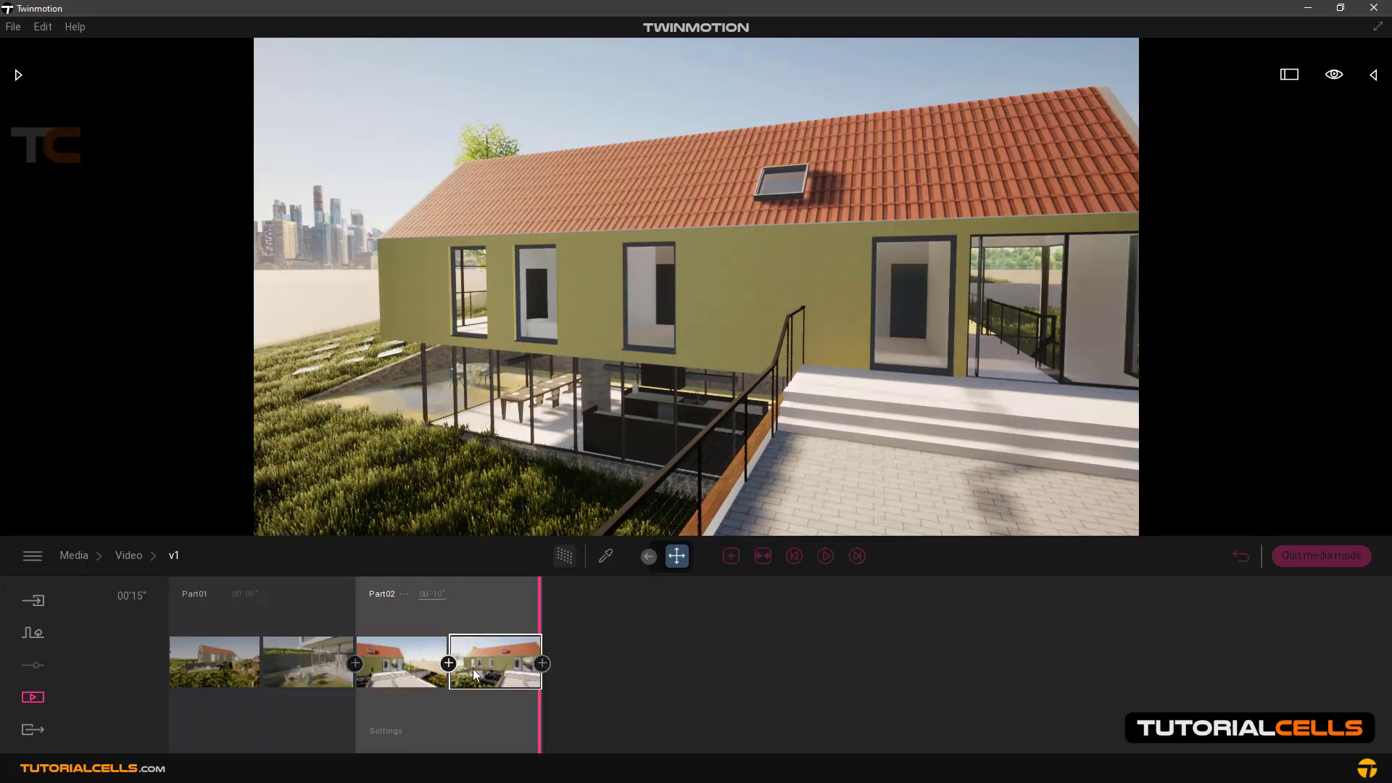
left_click_drag(540, 598, 387, 596)
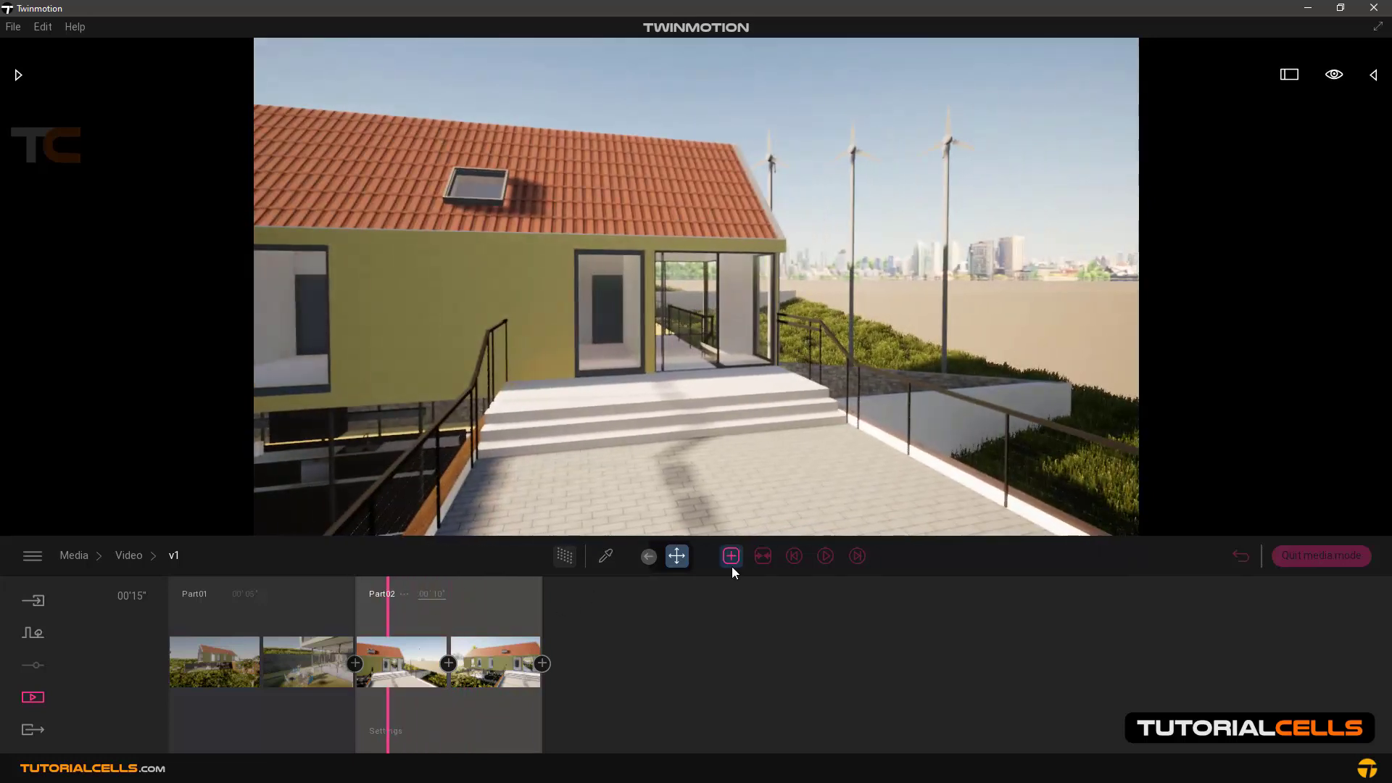
double_click(441, 593)
left_click_drag(388, 612, 335, 610)
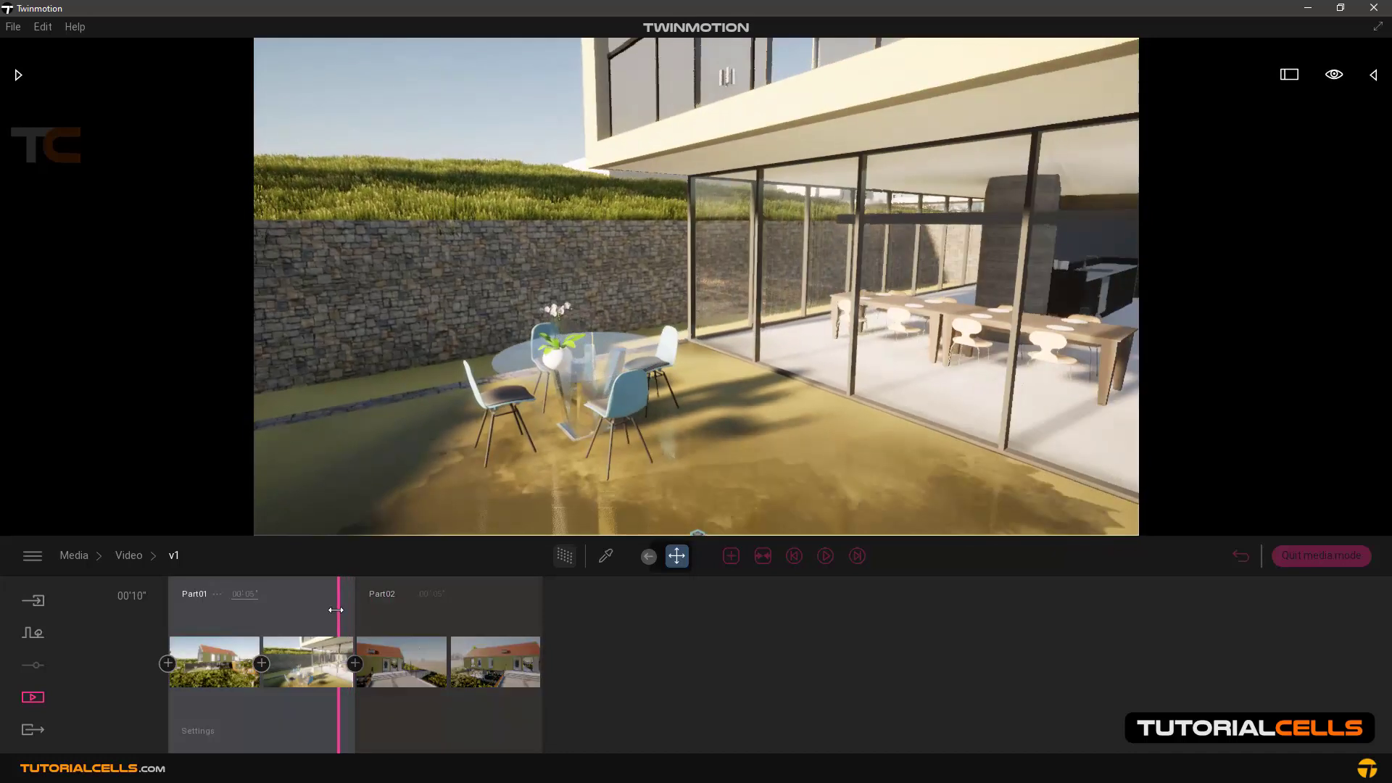
left_click(826, 556)
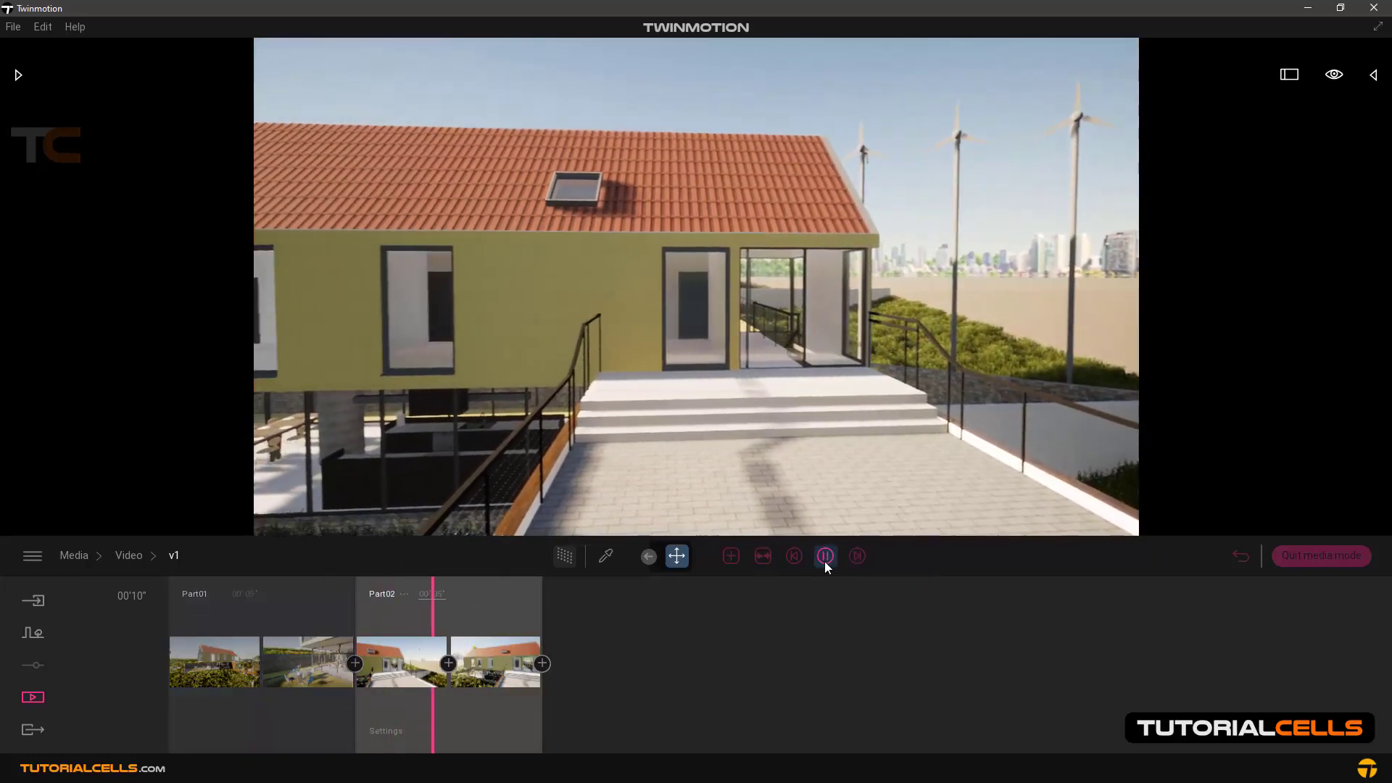
left_click(824, 558)
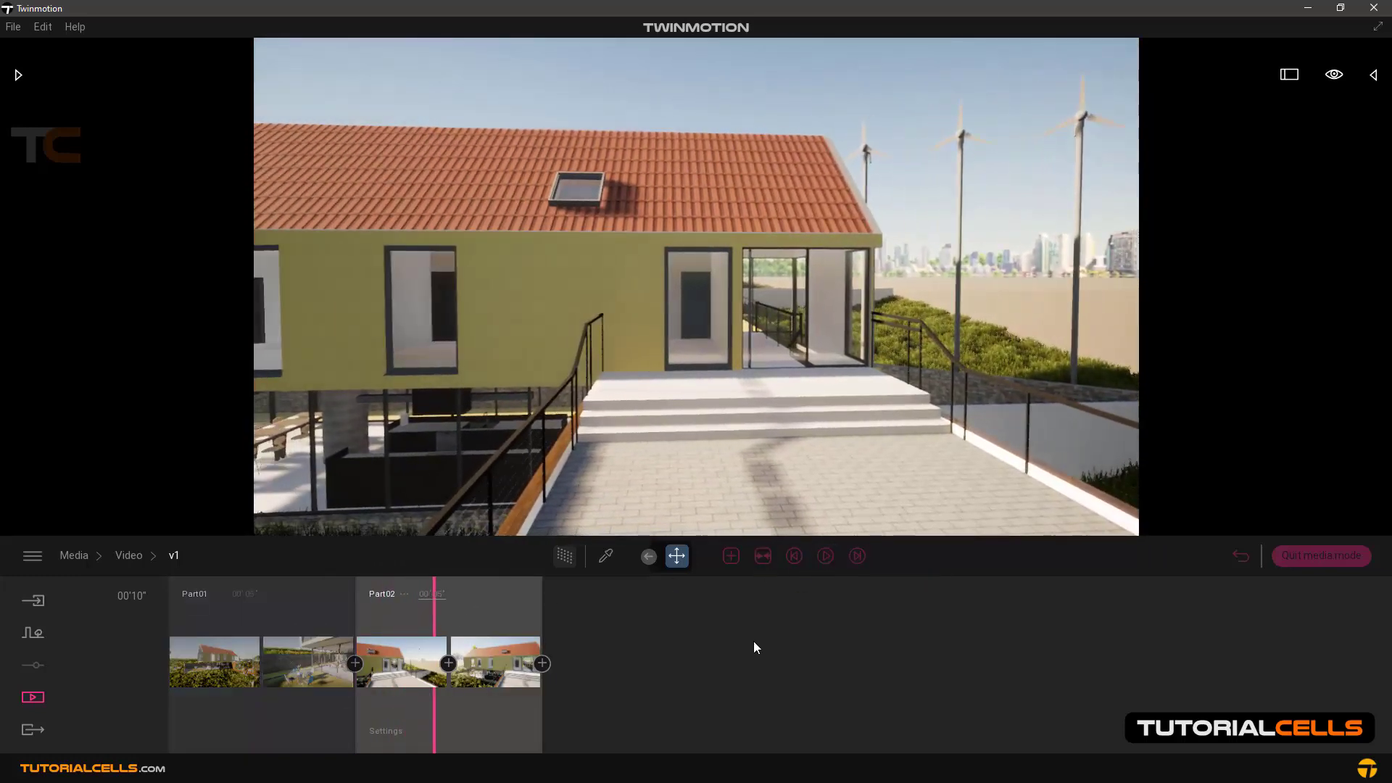
Collapse Part01 and Part02 into single blocks, play from Part01, and show the transition choices.
left_click(764, 559)
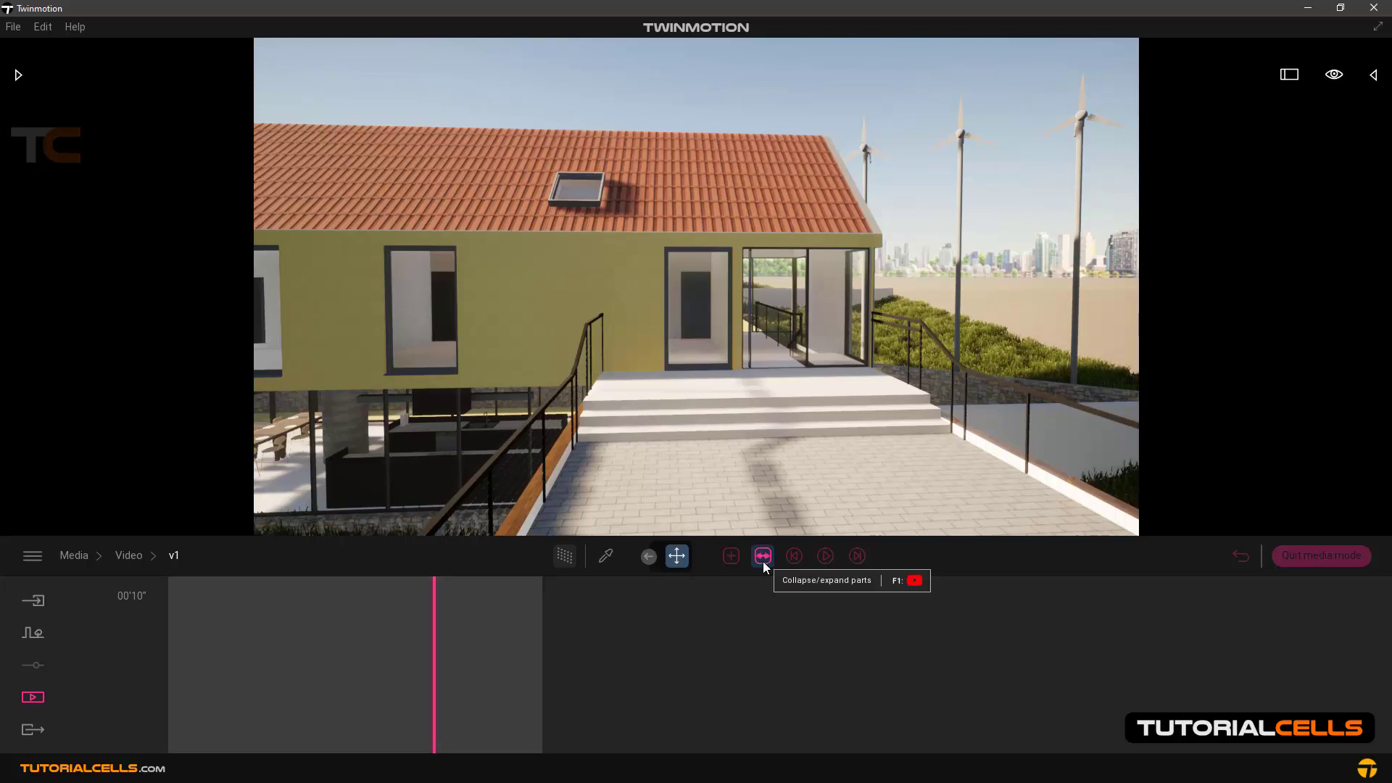
left_click(208, 599)
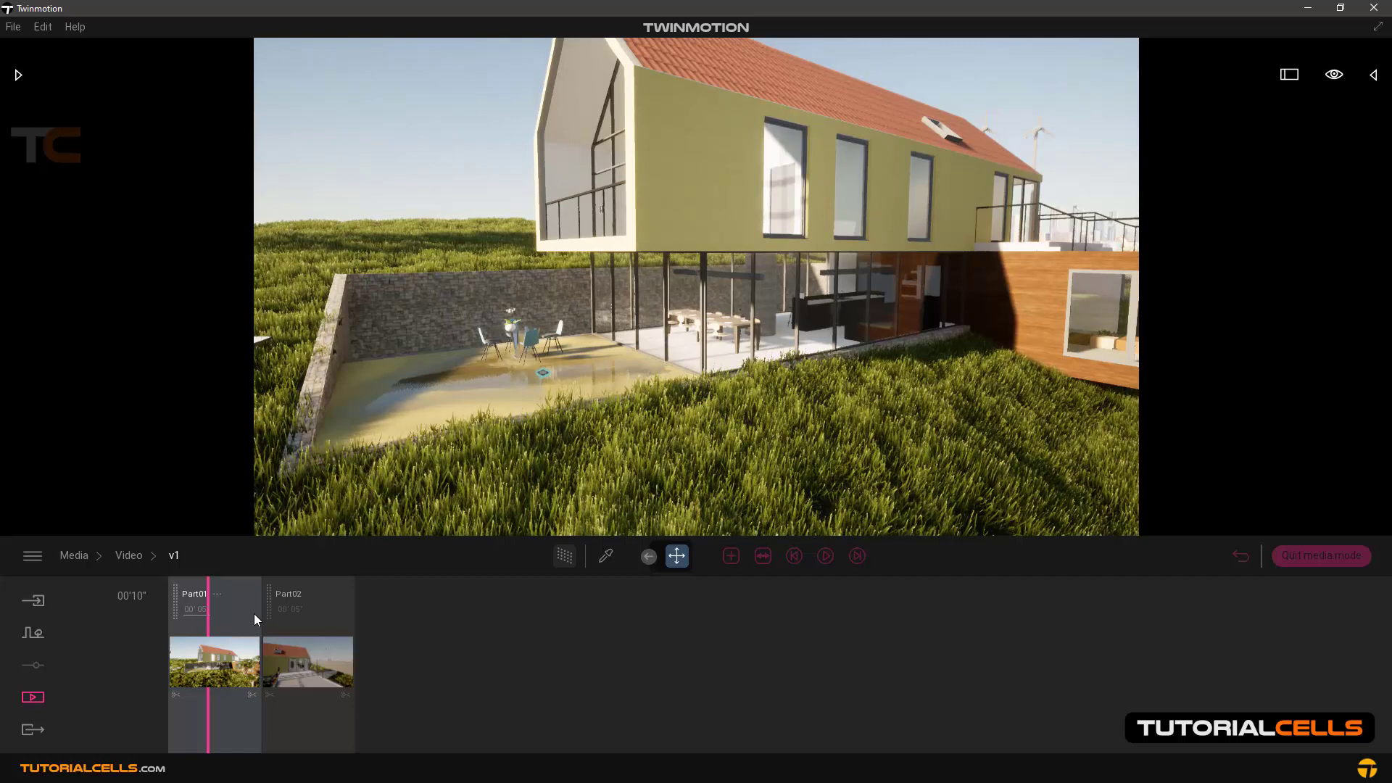
left_click(207, 601)
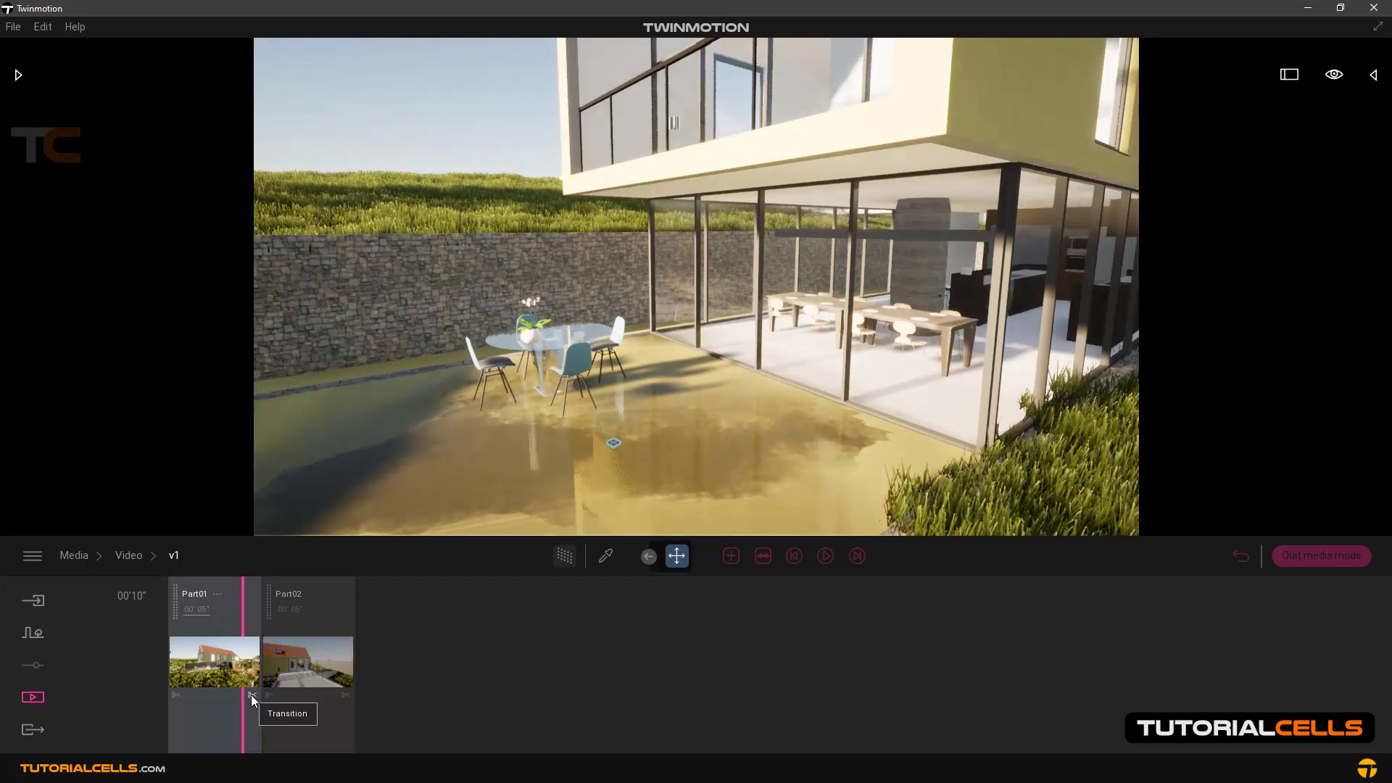
left_click(251, 694)
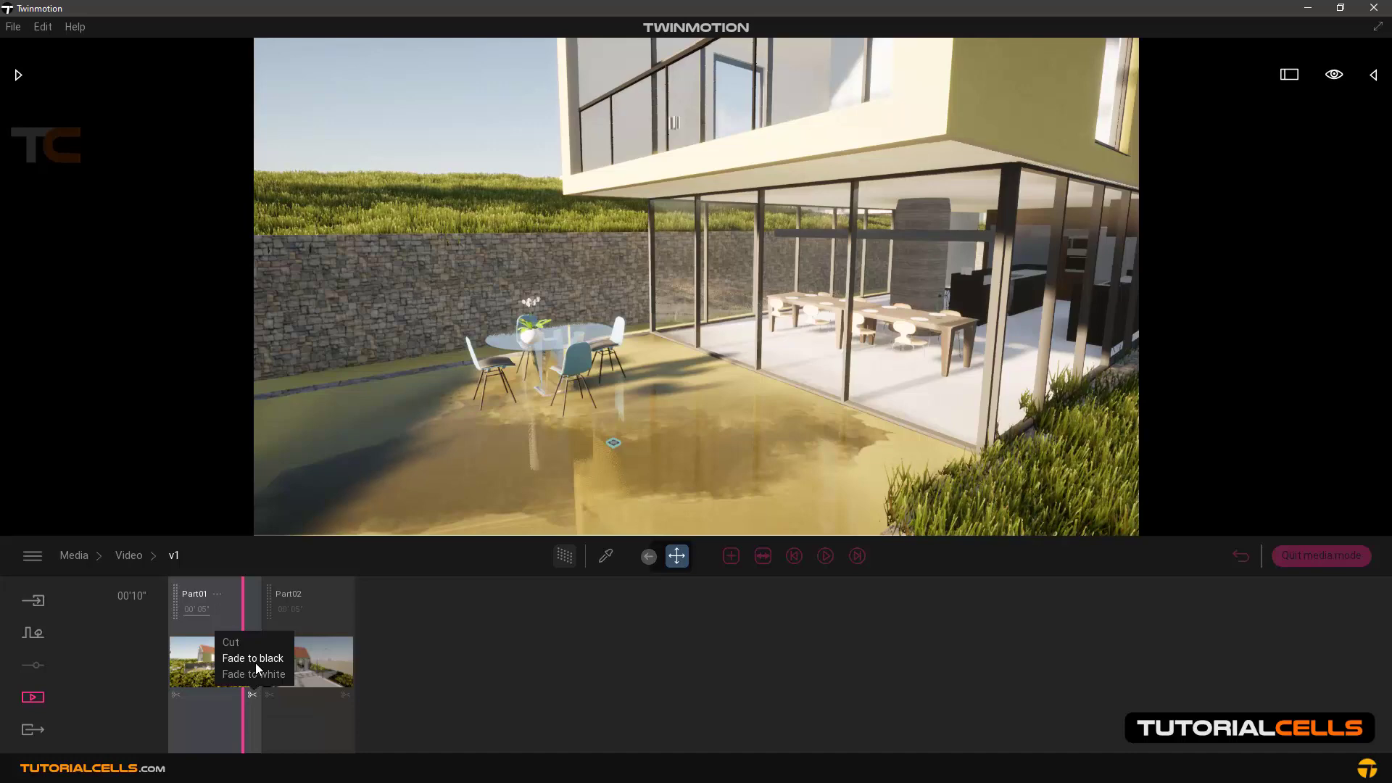
Set the Part01–Part02 transition to Fade to black and preview it.
left_click(255, 659)
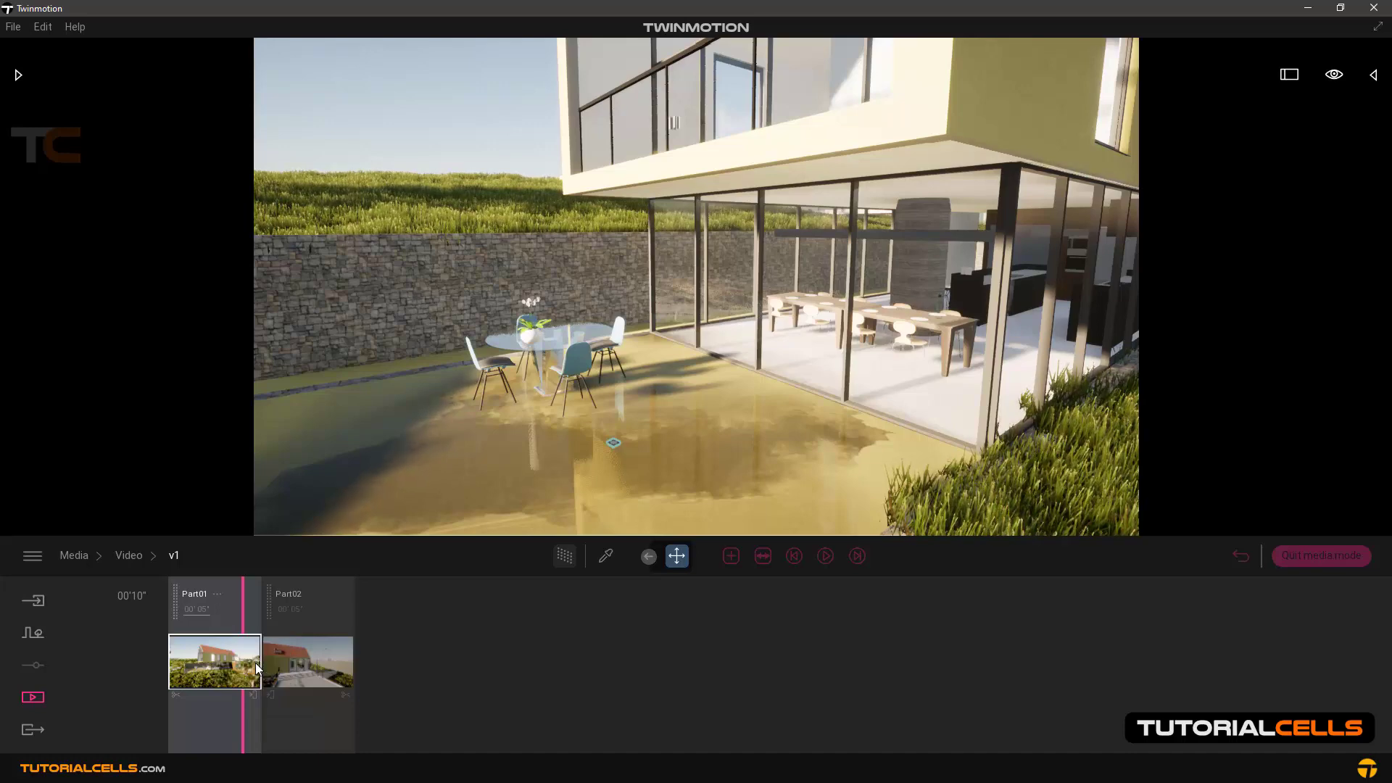
left_click(825, 556)
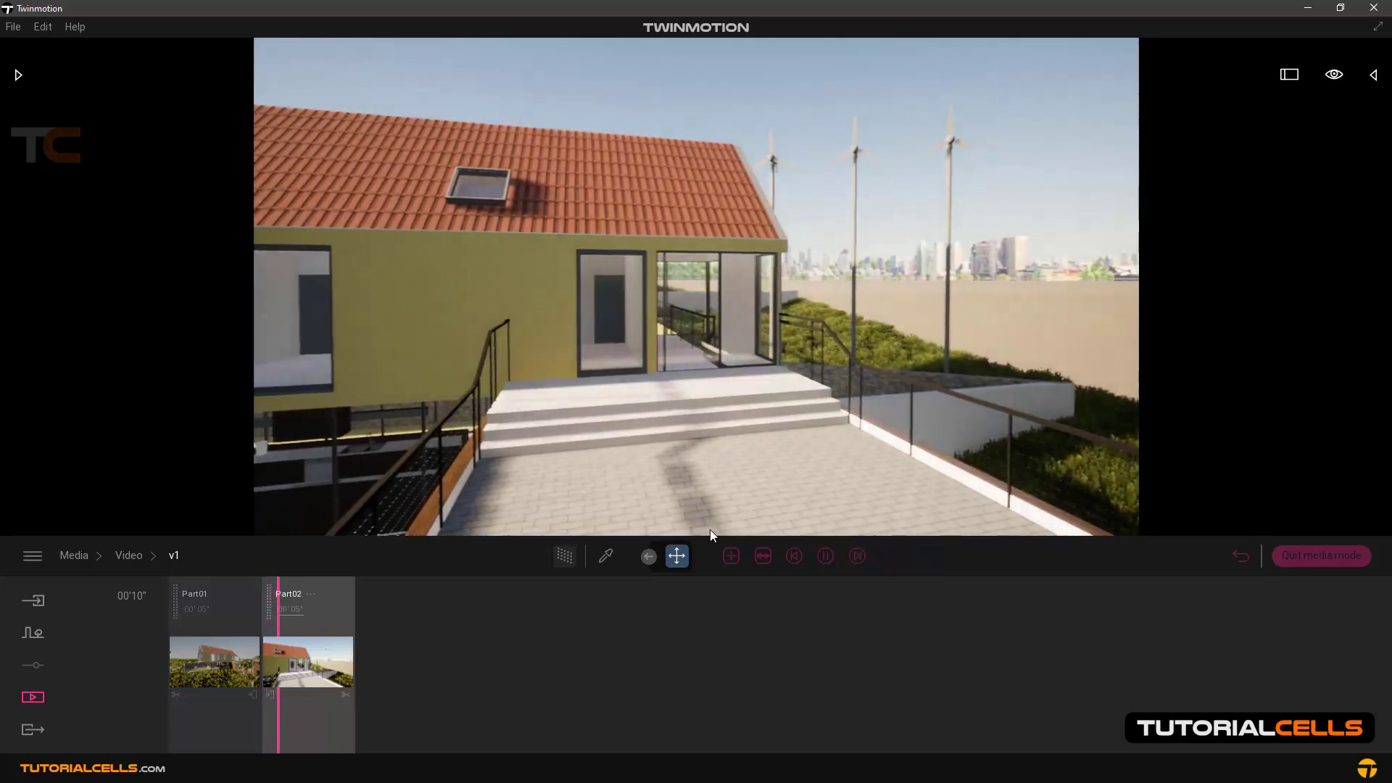
left_click(825, 556)
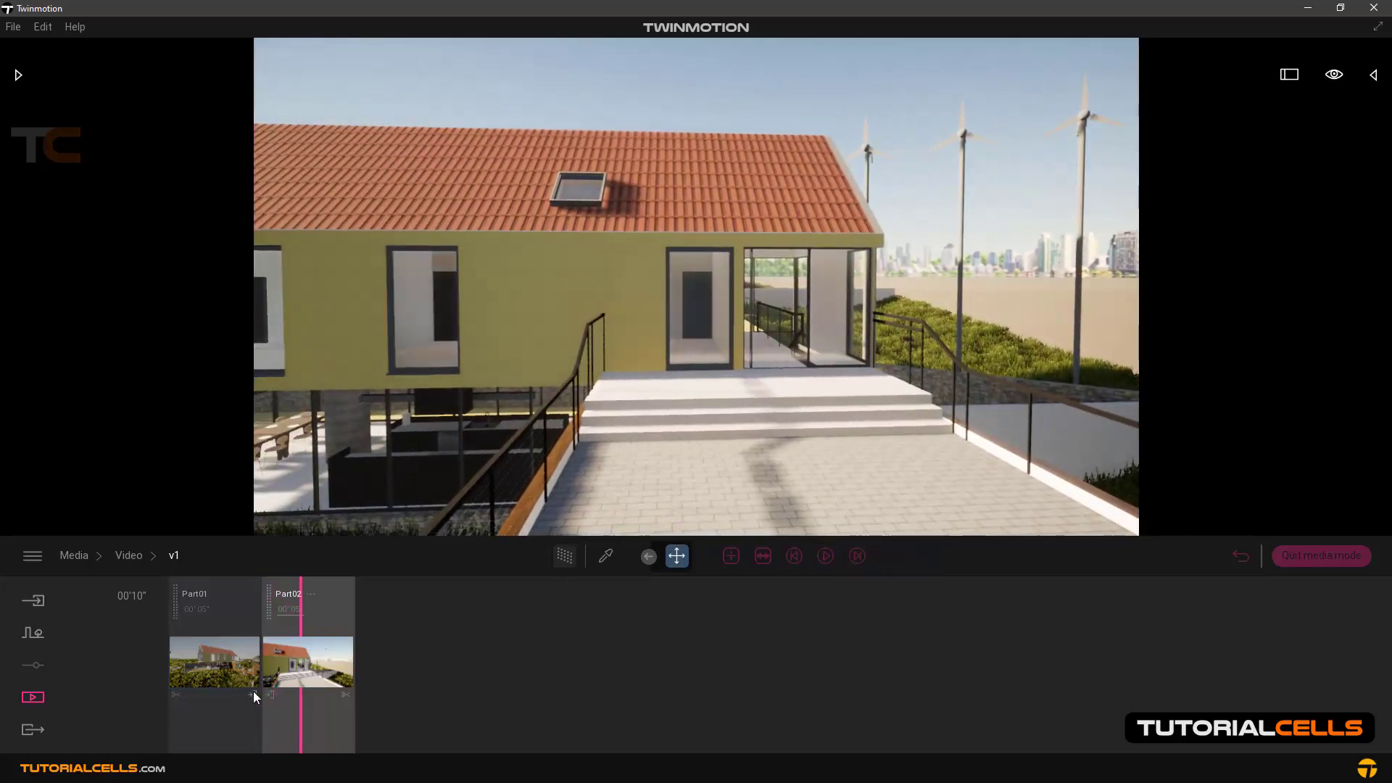
Replay the preview through the fade from just before the transition and reselect the fade option.
left_click(254, 694)
left_click(259, 612)
left_click(825, 556)
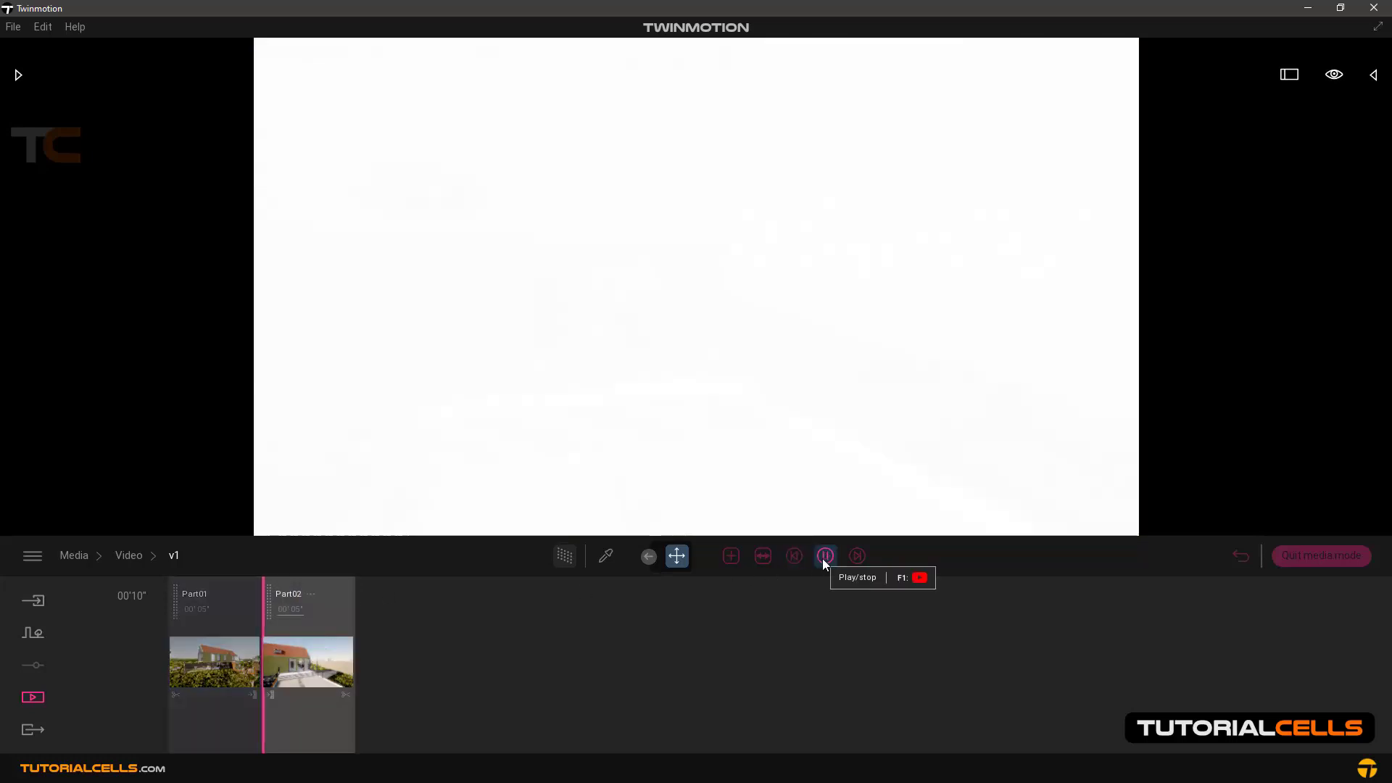
left_click(825, 556)
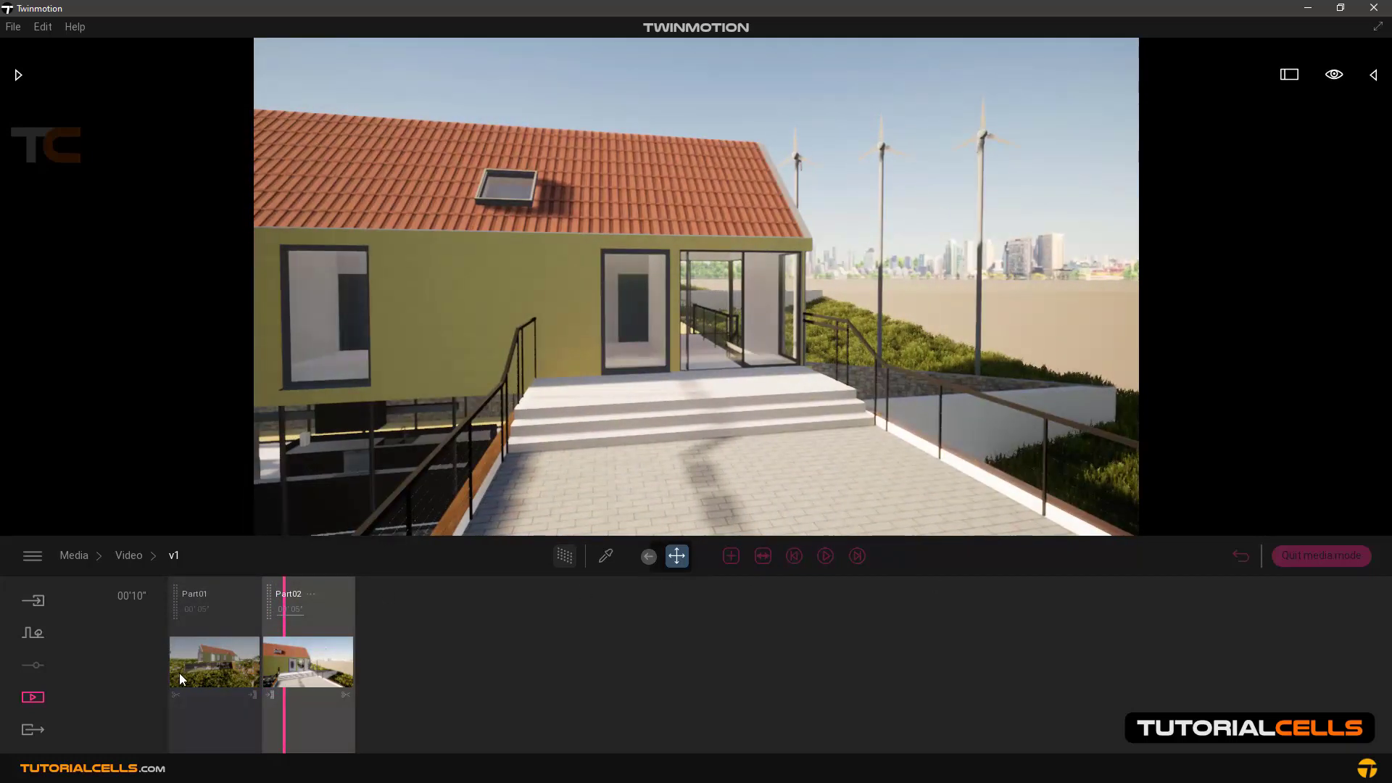
left_click(251, 692)
left_click(255, 659)
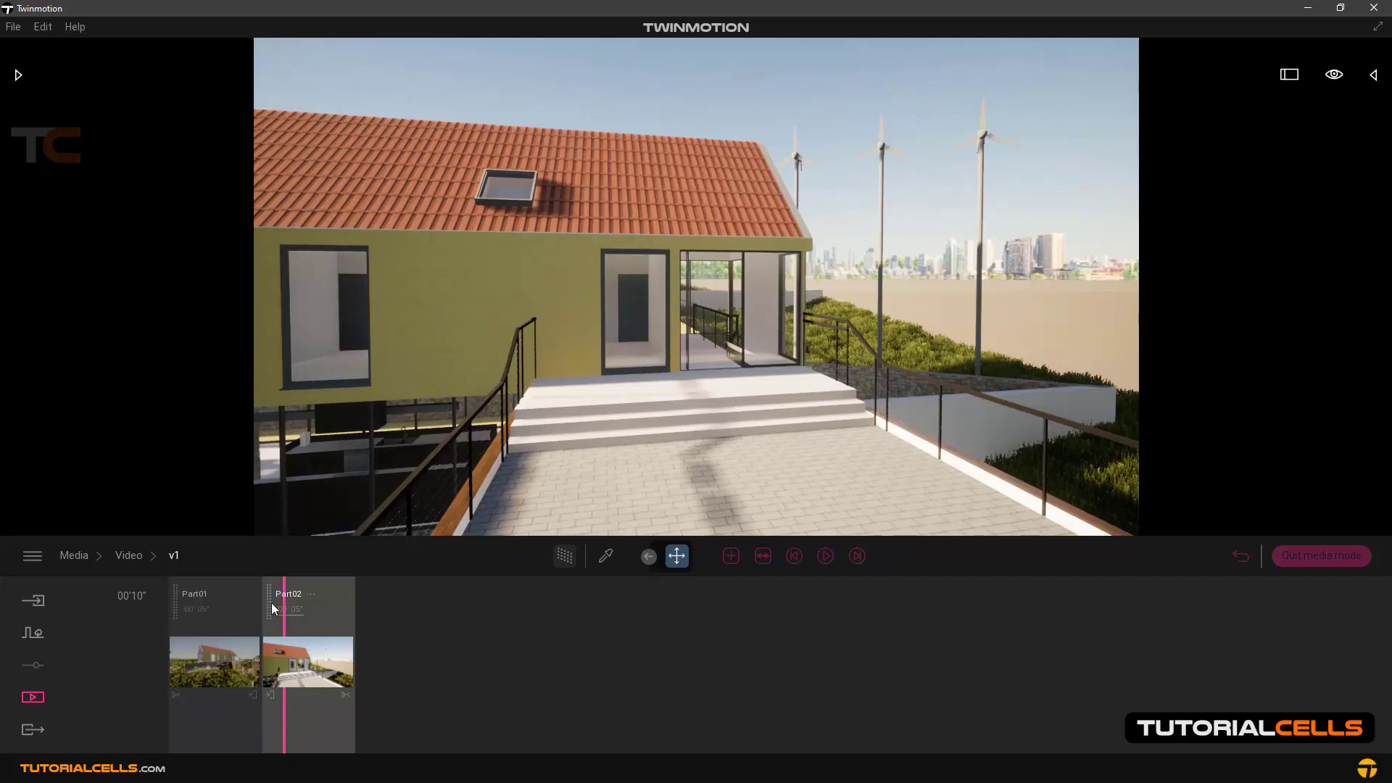
left_click_drag(284, 603, 239, 602)
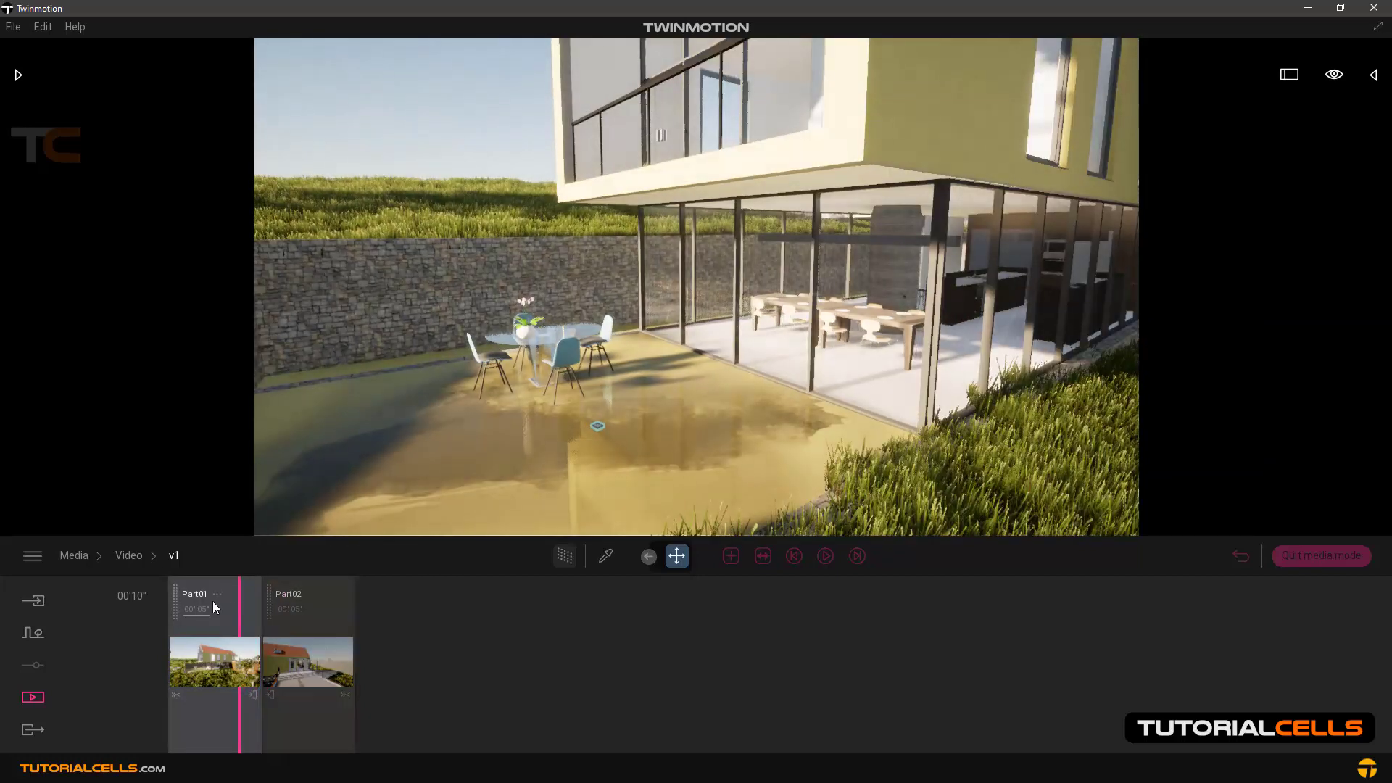
left_click(136, 557)
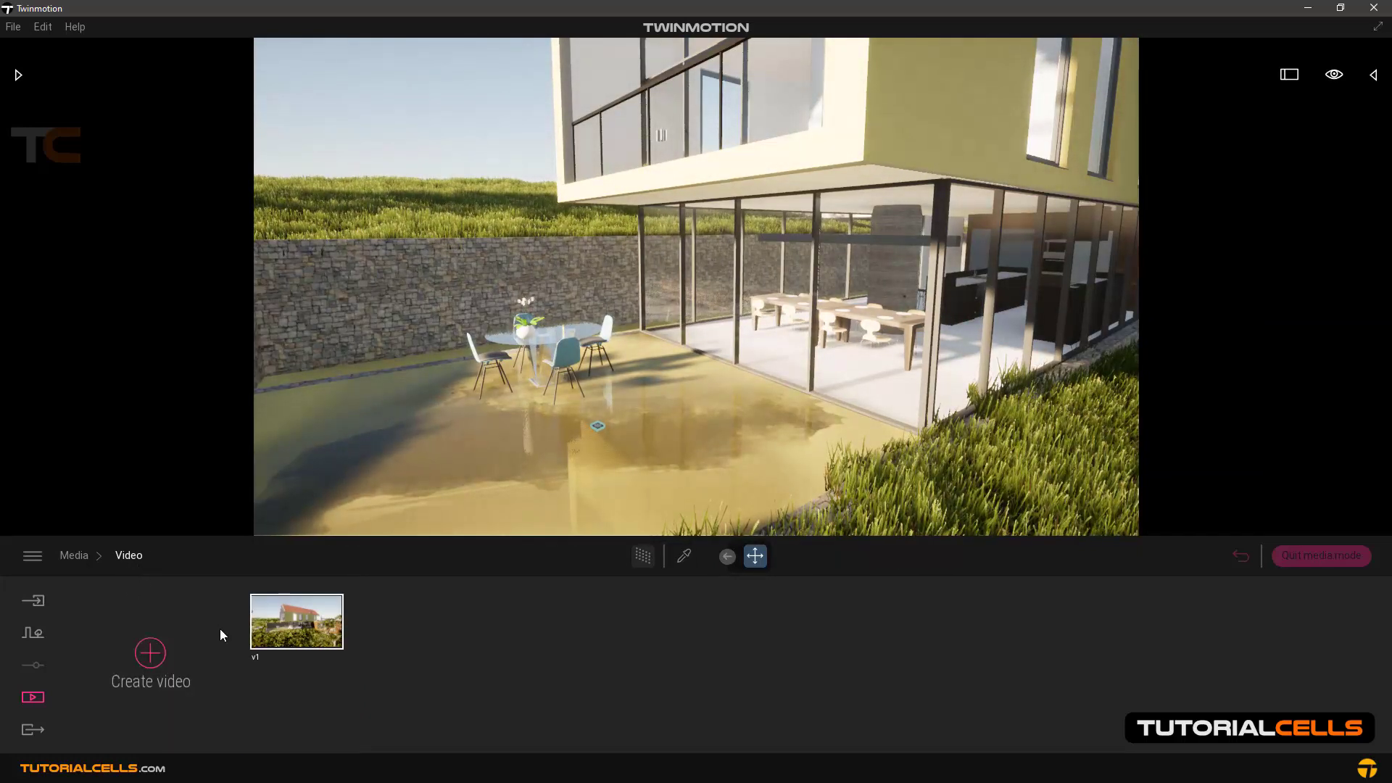
mouse_move(298, 615)
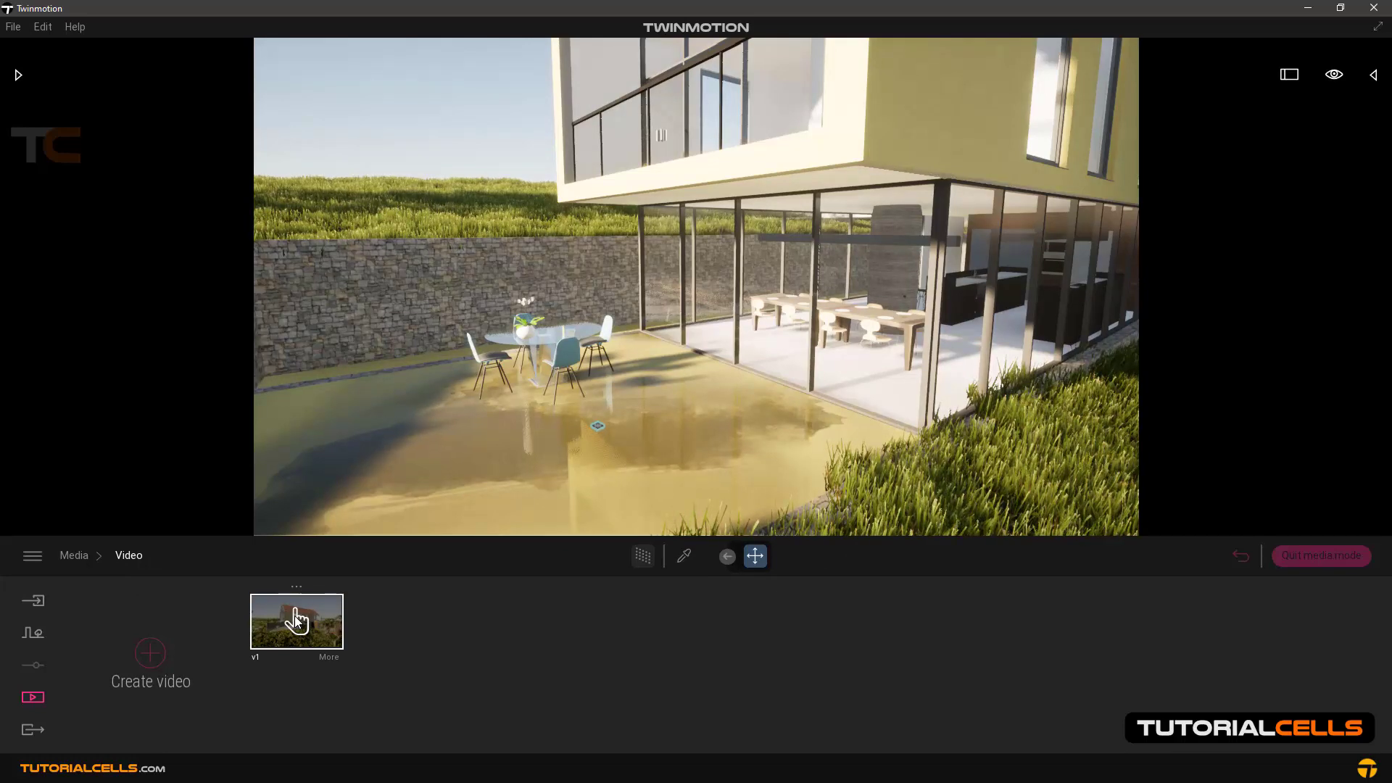
left_click(294, 615)
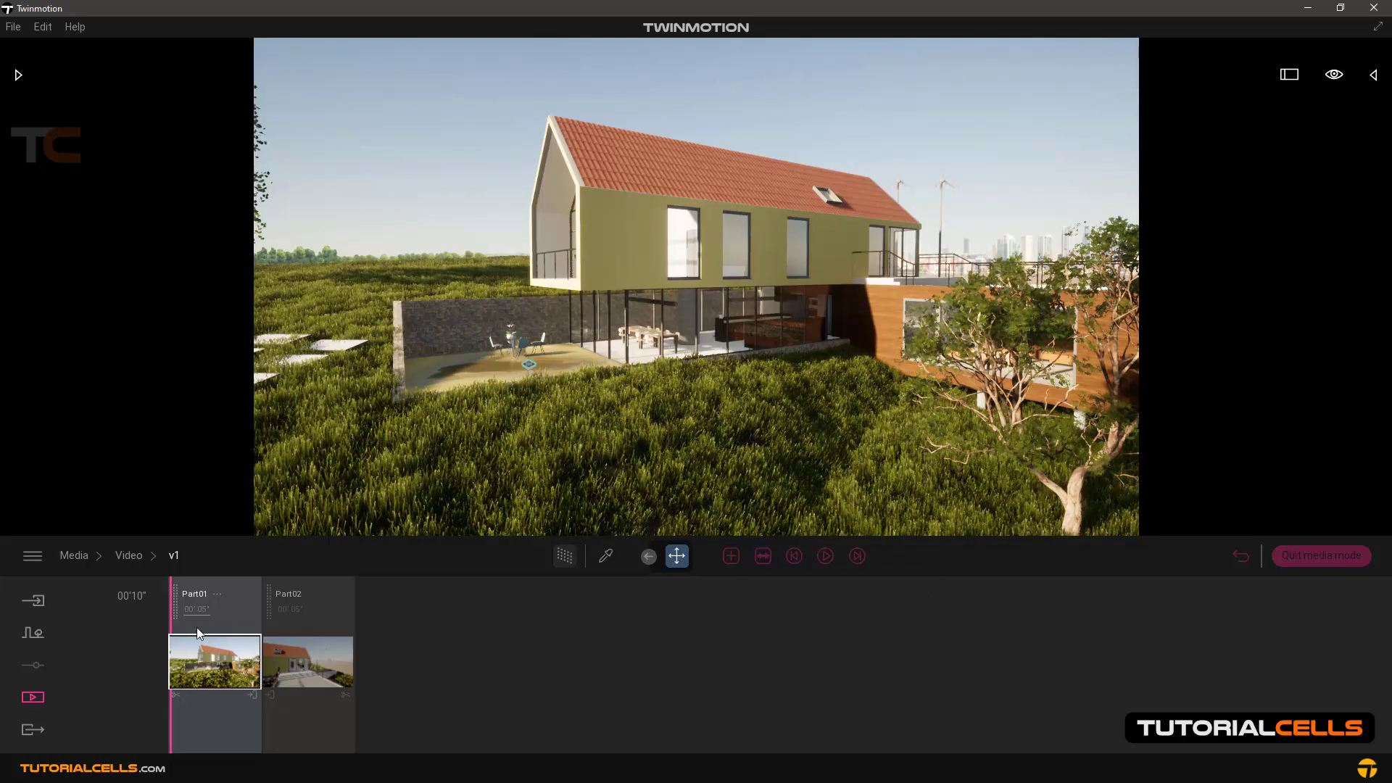
Expand the collapsed timeline so Part01 and Part02 each show their two keyframes.
left_click(219, 595)
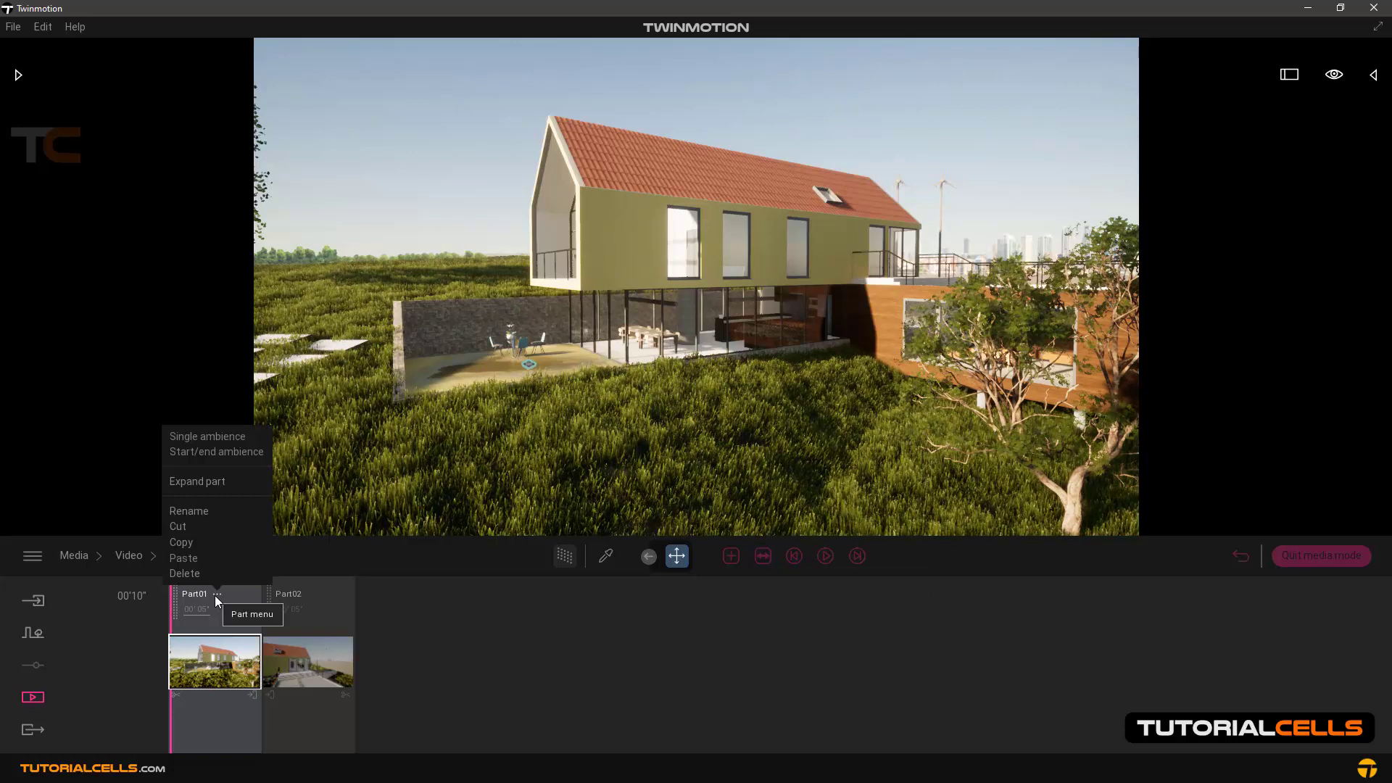
left_click(572, 664)
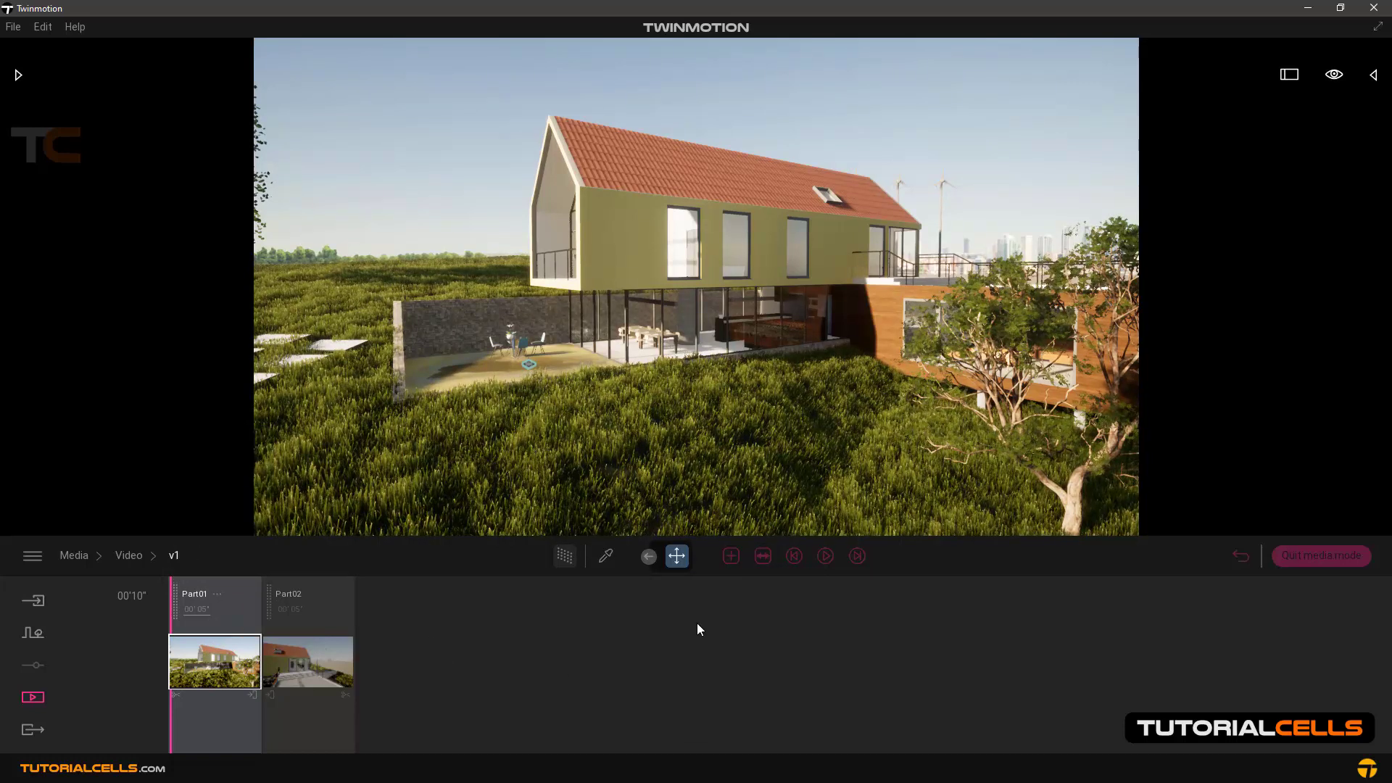
left_click(763, 556)
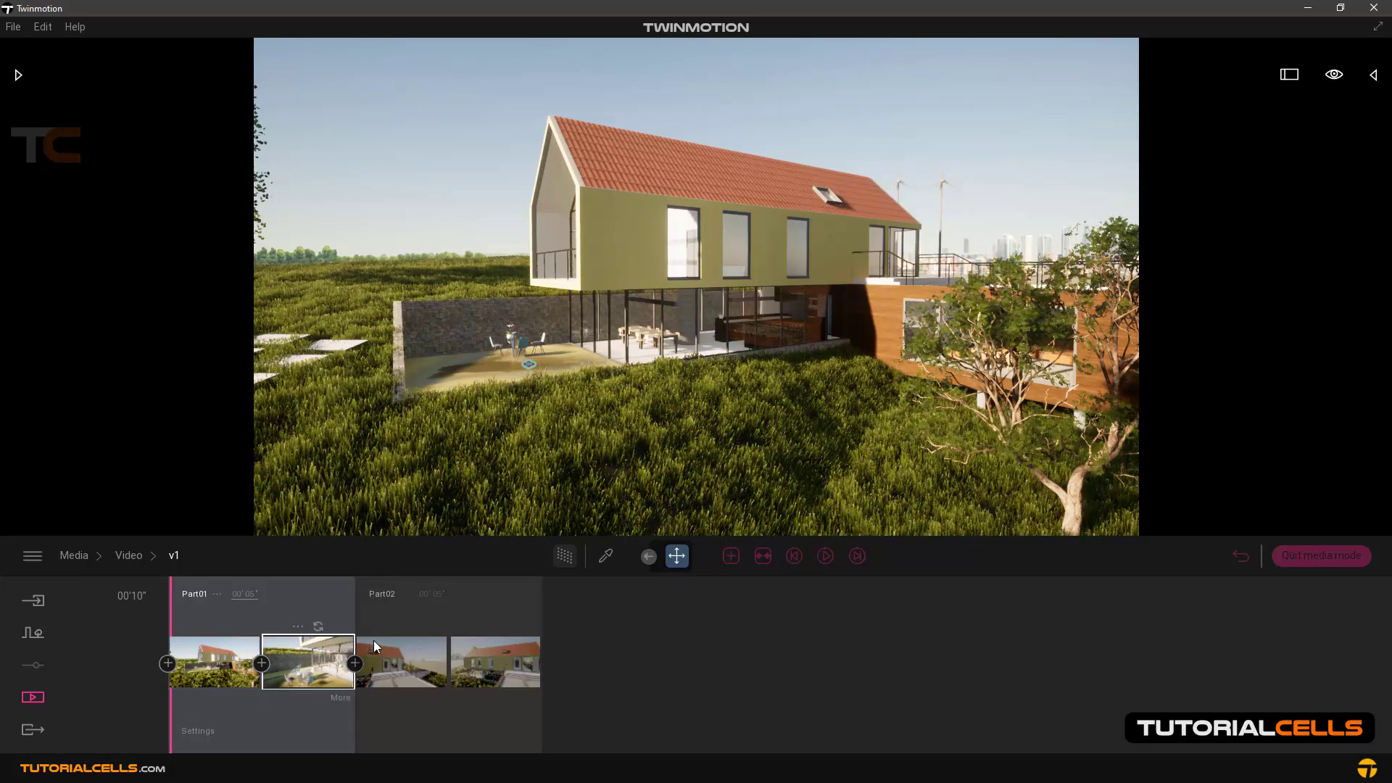
Insert a third Part01 keyframe viewing the glass corner, lawn and wooden annex, then scrub through.
left_click(295, 668)
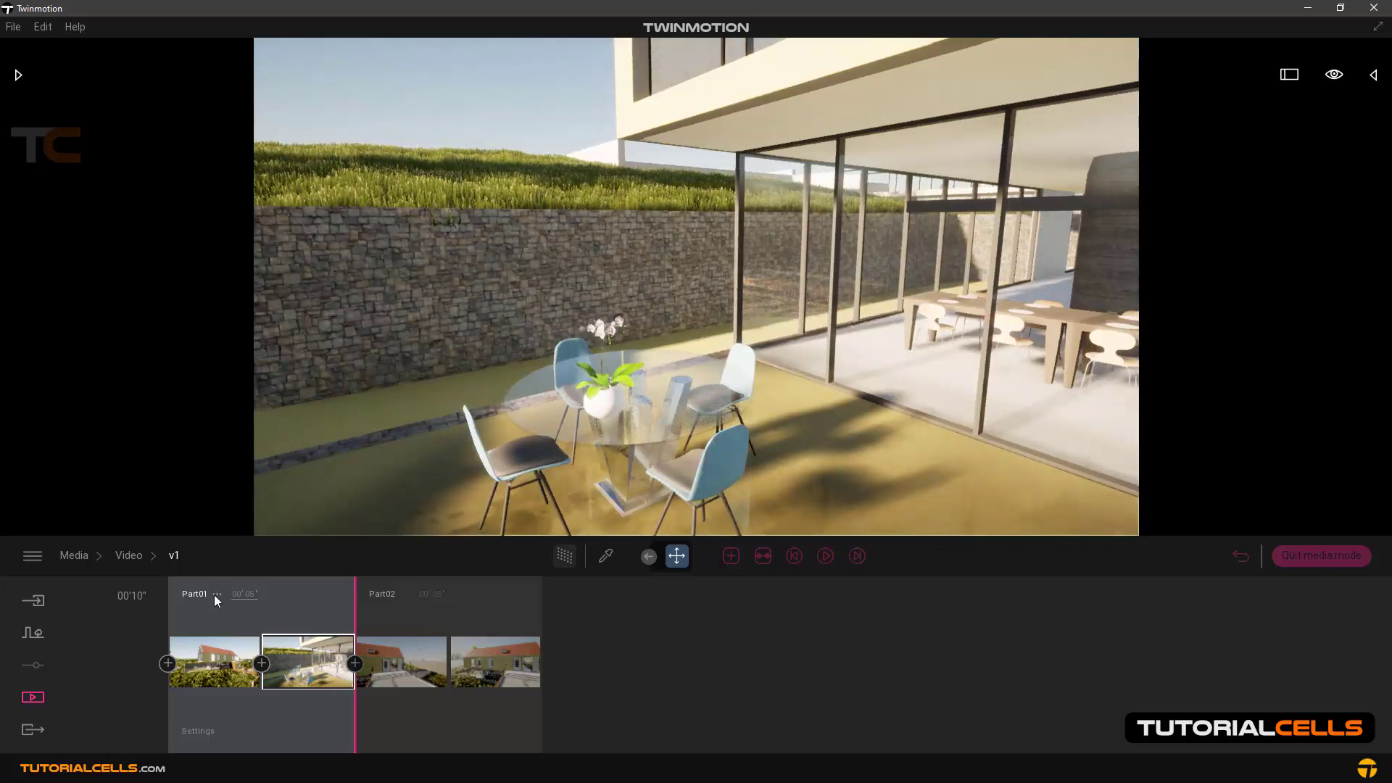
left_click_drag(796, 345, 949, 348)
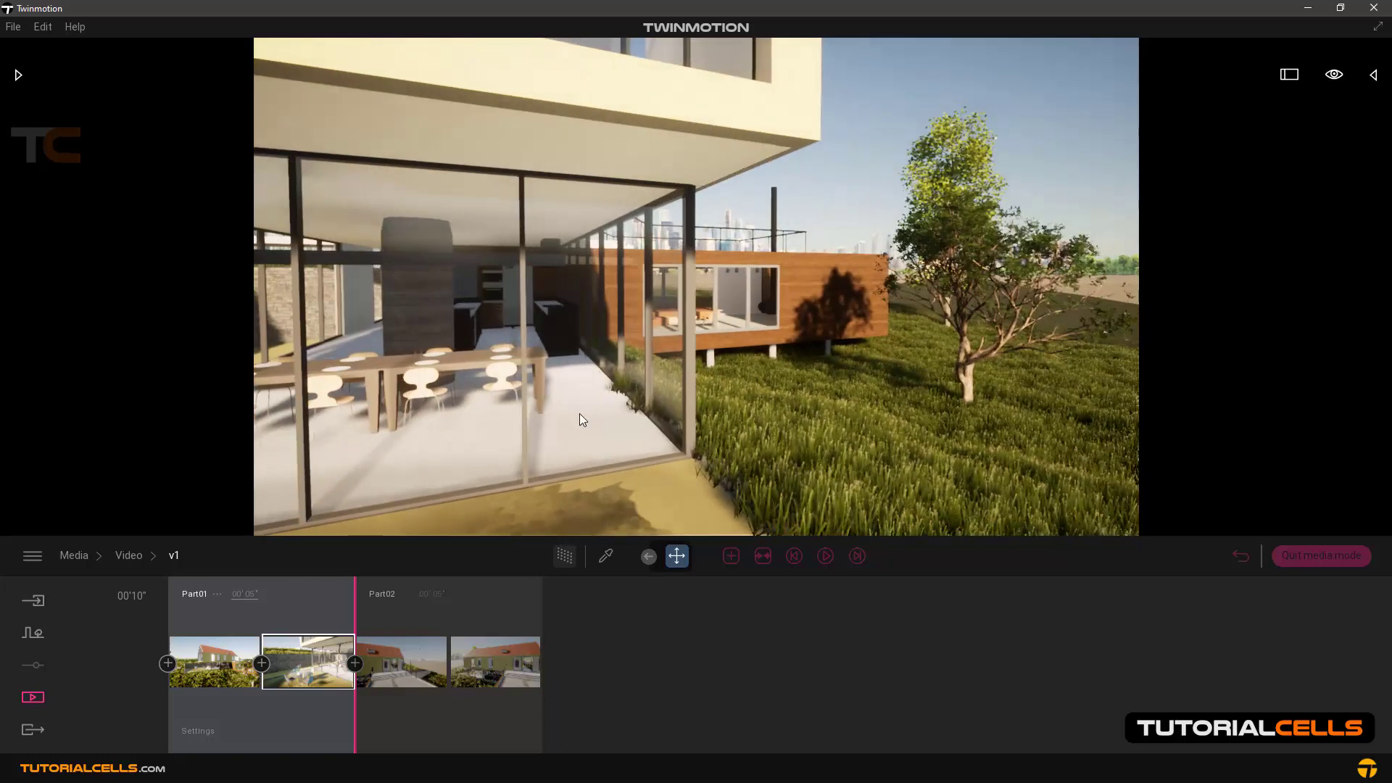
left_click(354, 663)
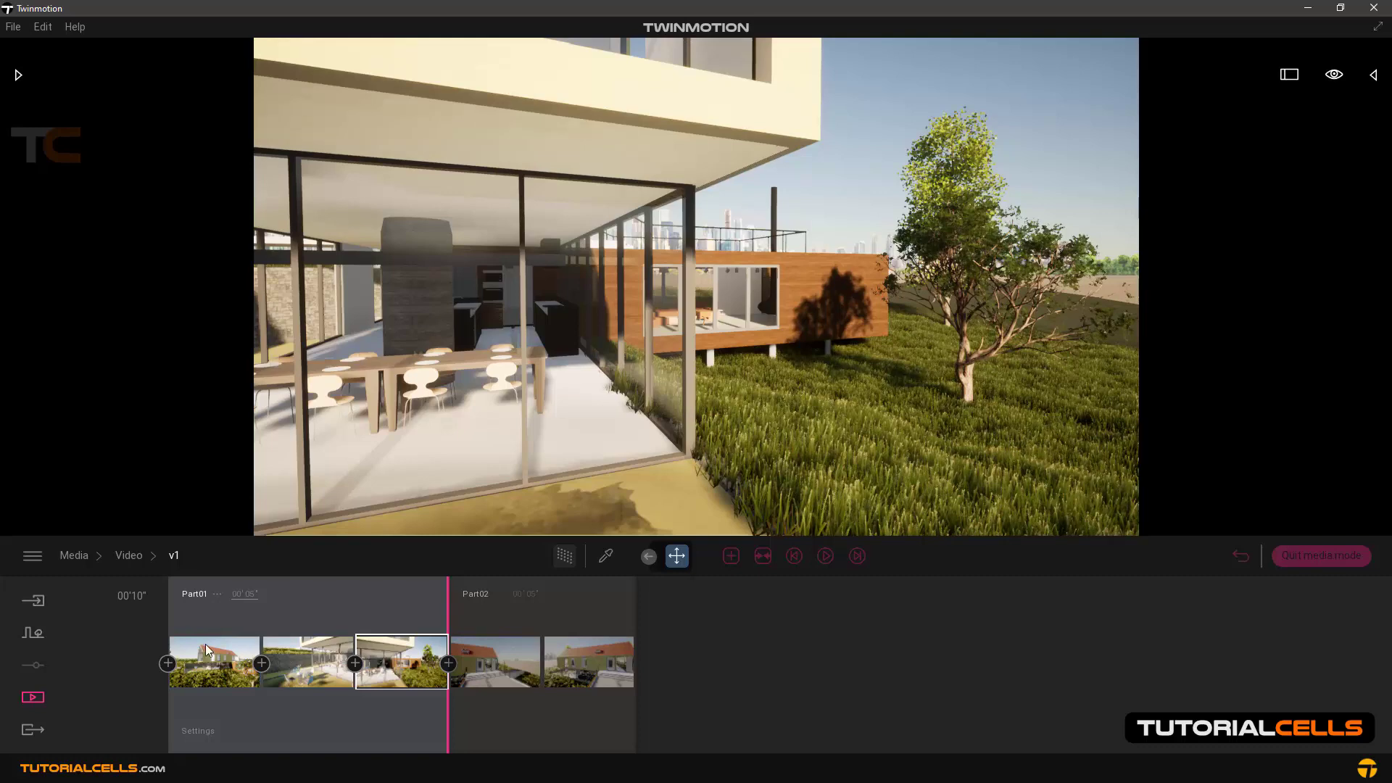
left_click_drag(446, 603, 329, 613)
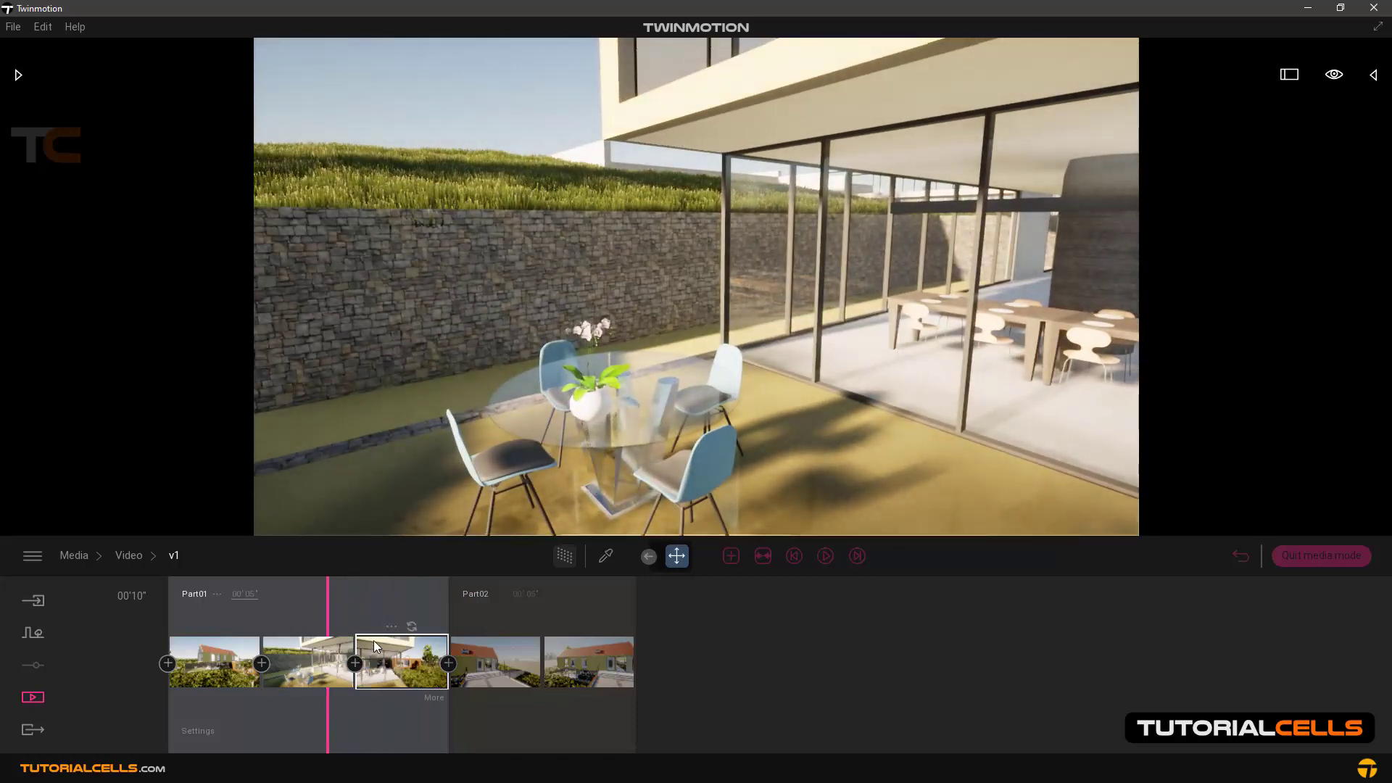
Compare the house and patio keyframe views, then open the first keyframe's ambience settings.
left_click(224, 679)
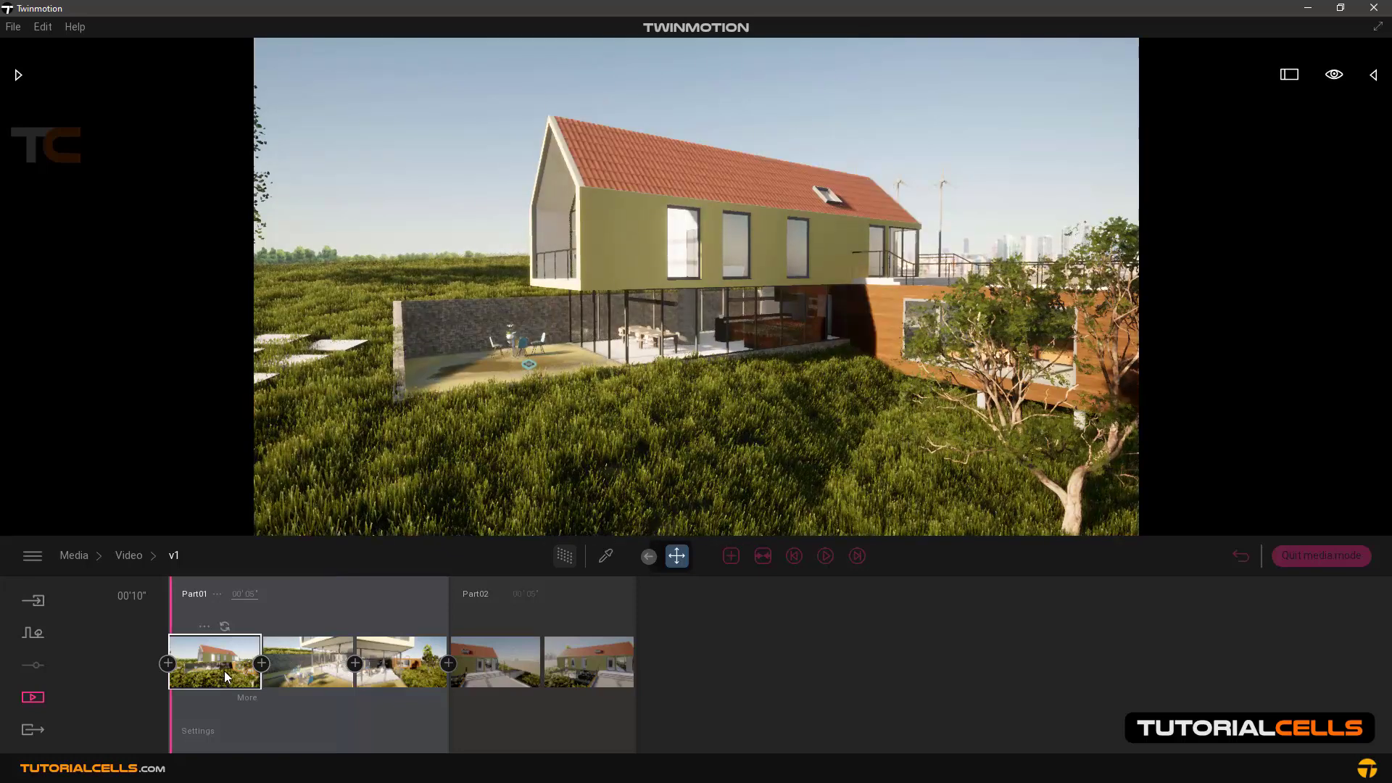
left_click(203, 627)
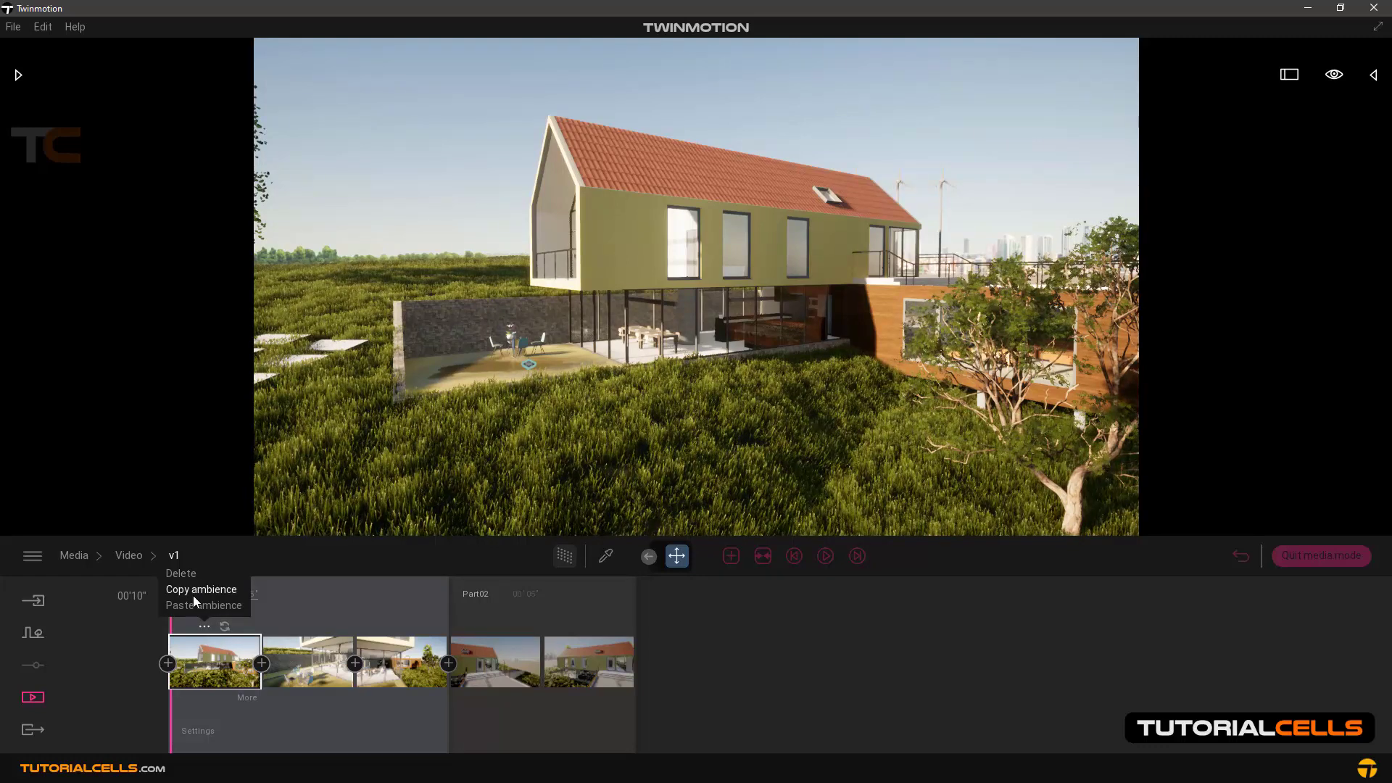
left_click(208, 674)
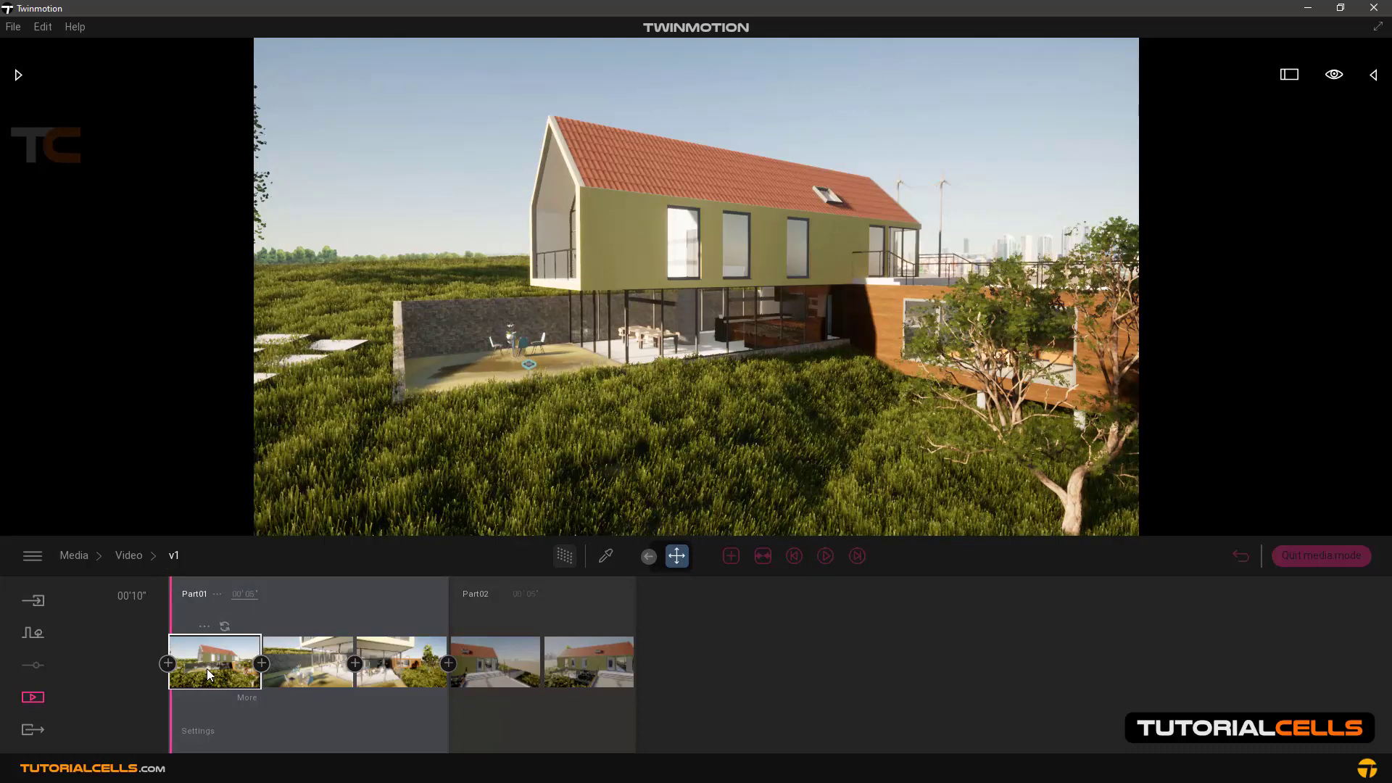
left_click(316, 672)
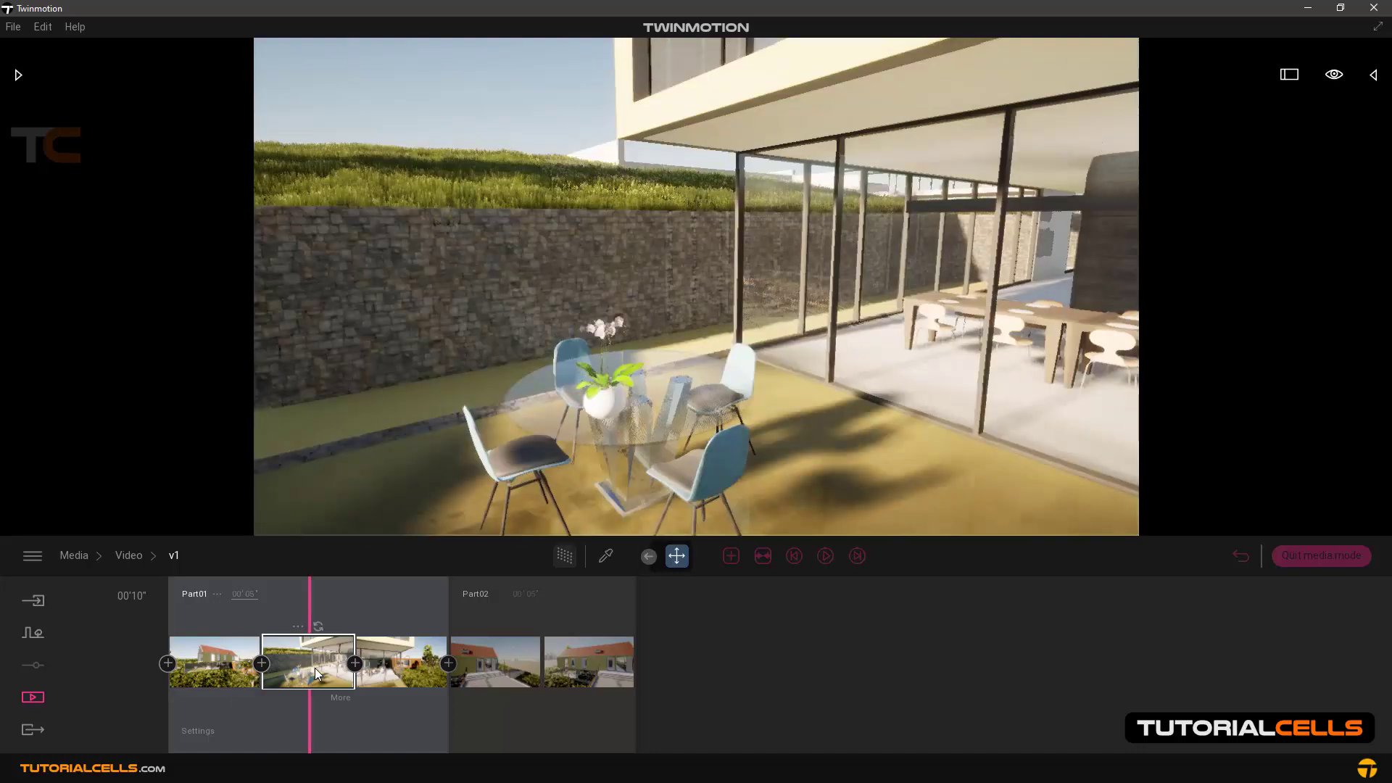
left_click(204, 658)
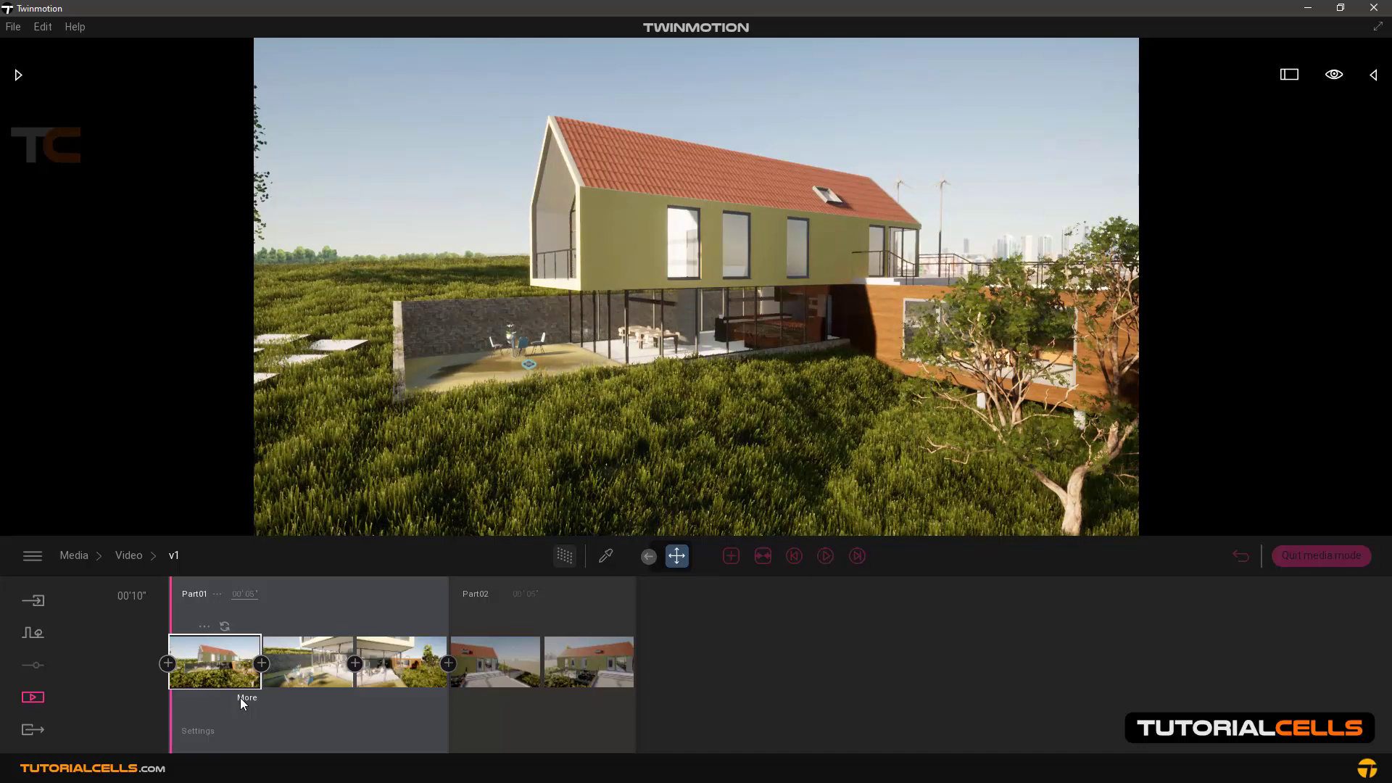
left_click(242, 697)
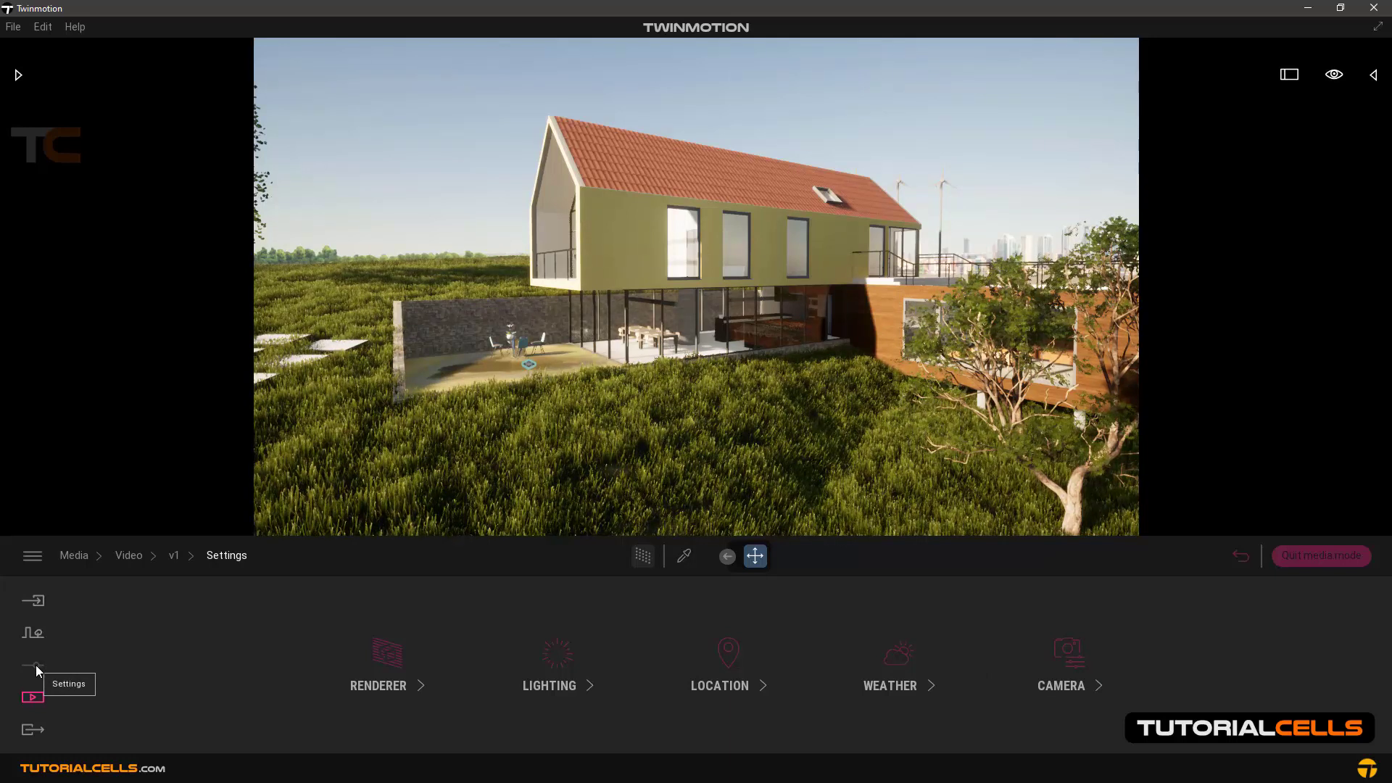
Leave the keyframe settings through the v1 breadcrumb, back to the video timeline.
left_click(174, 559)
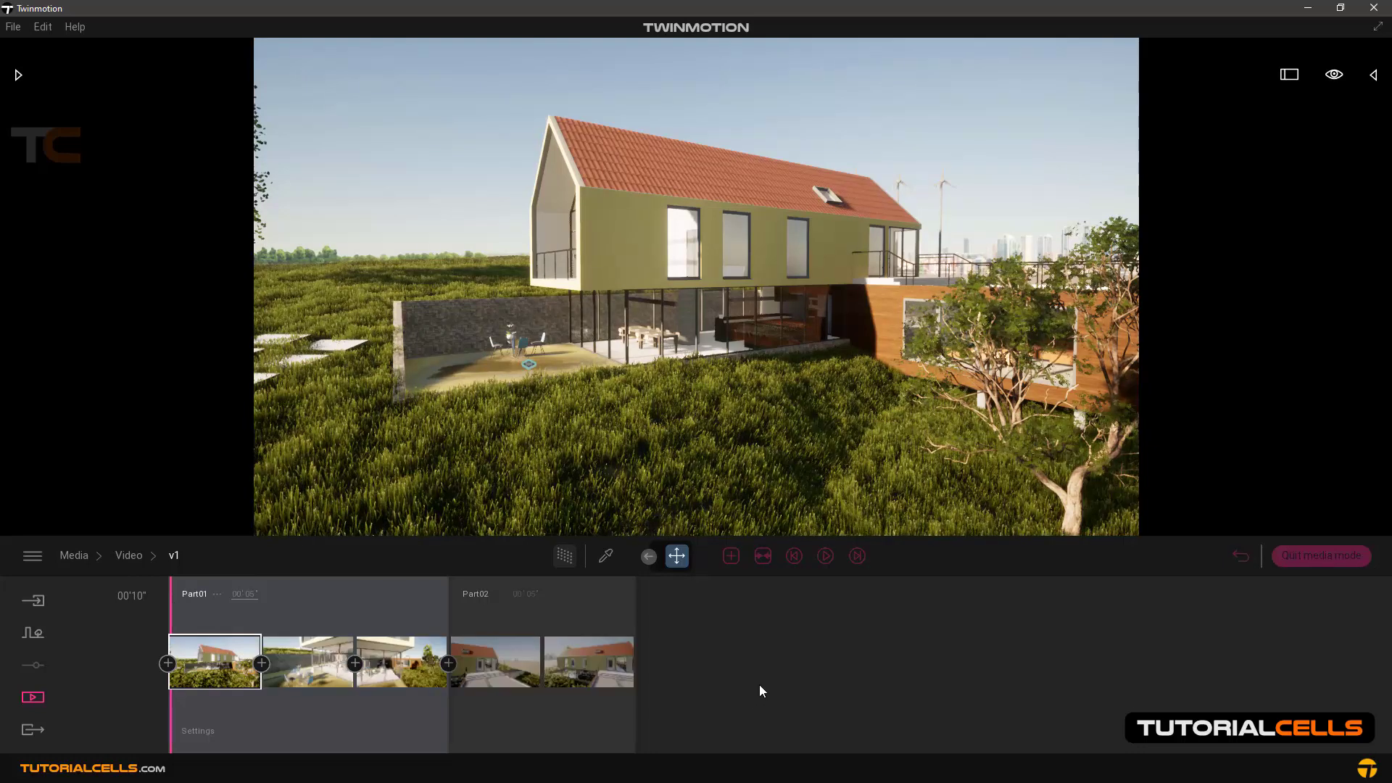
mouse_move(239, 670)
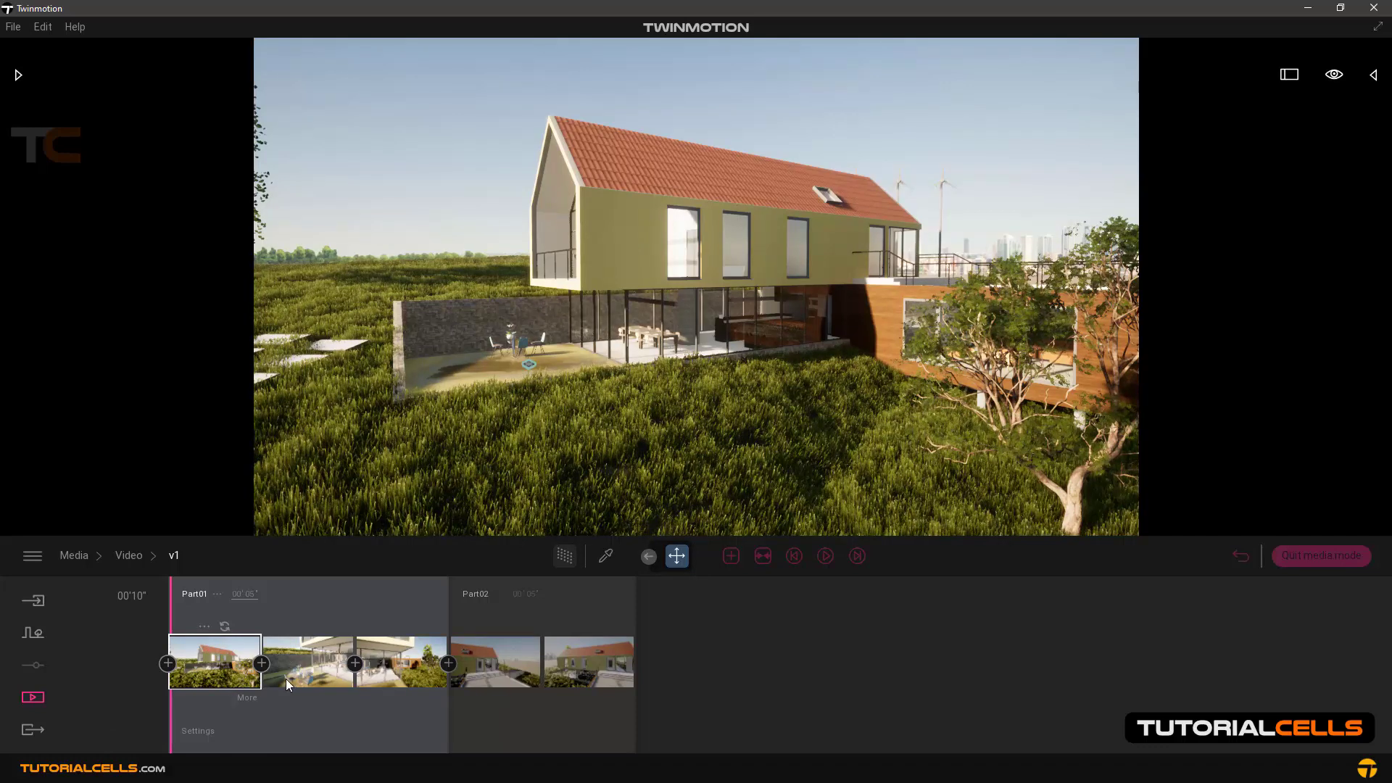
Move the first keyframe's Location time of day back from 19:14 to around 14:22.
left_click(243, 698)
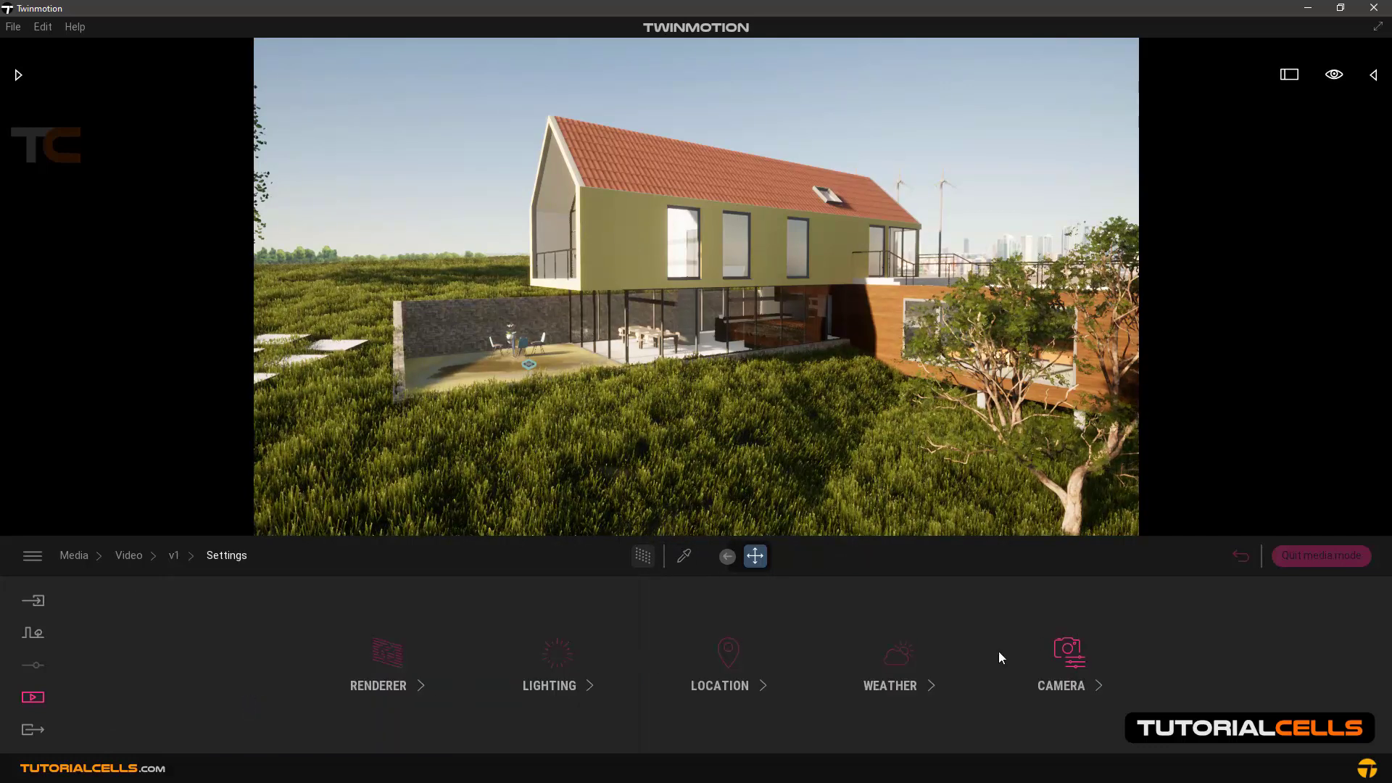
left_click(410, 656)
left_click(226, 556)
left_click(544, 650)
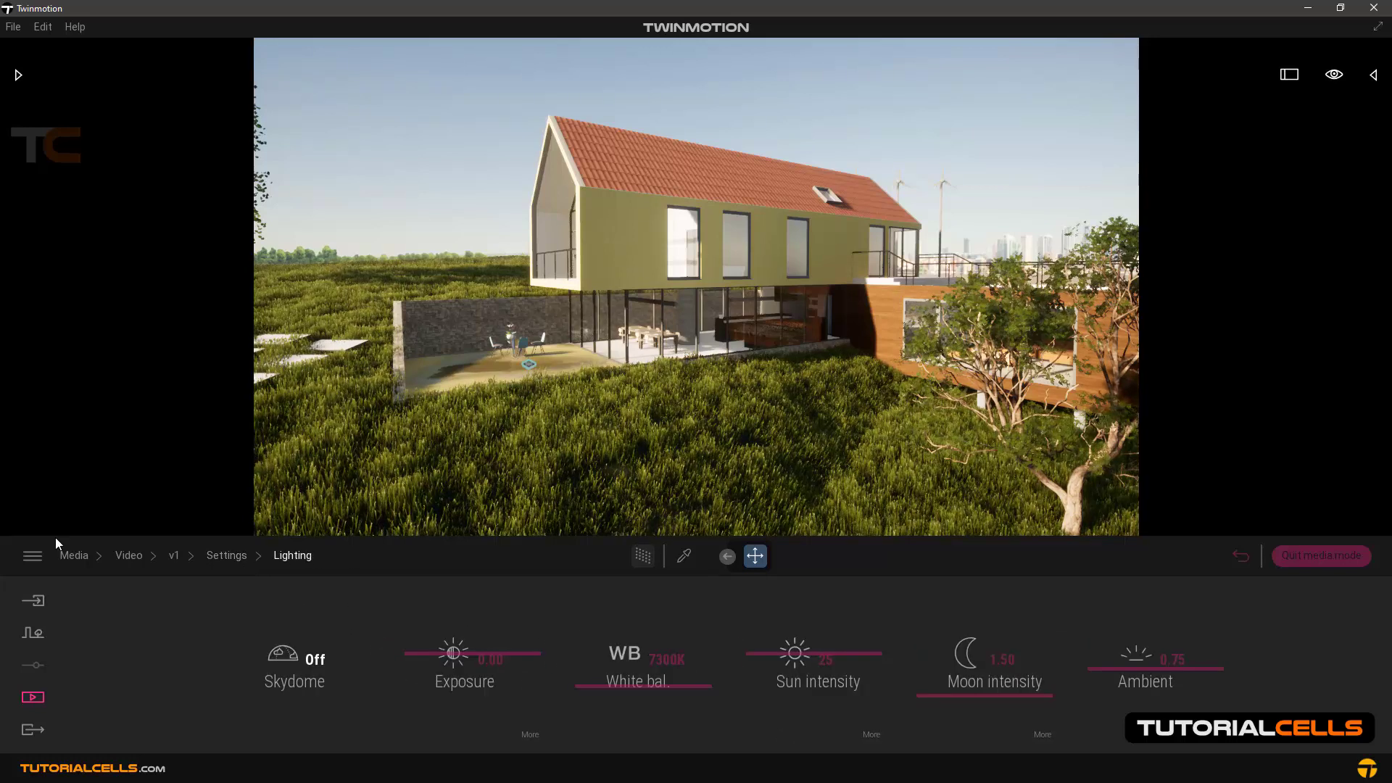
left_click(225, 555)
left_click(696, 651)
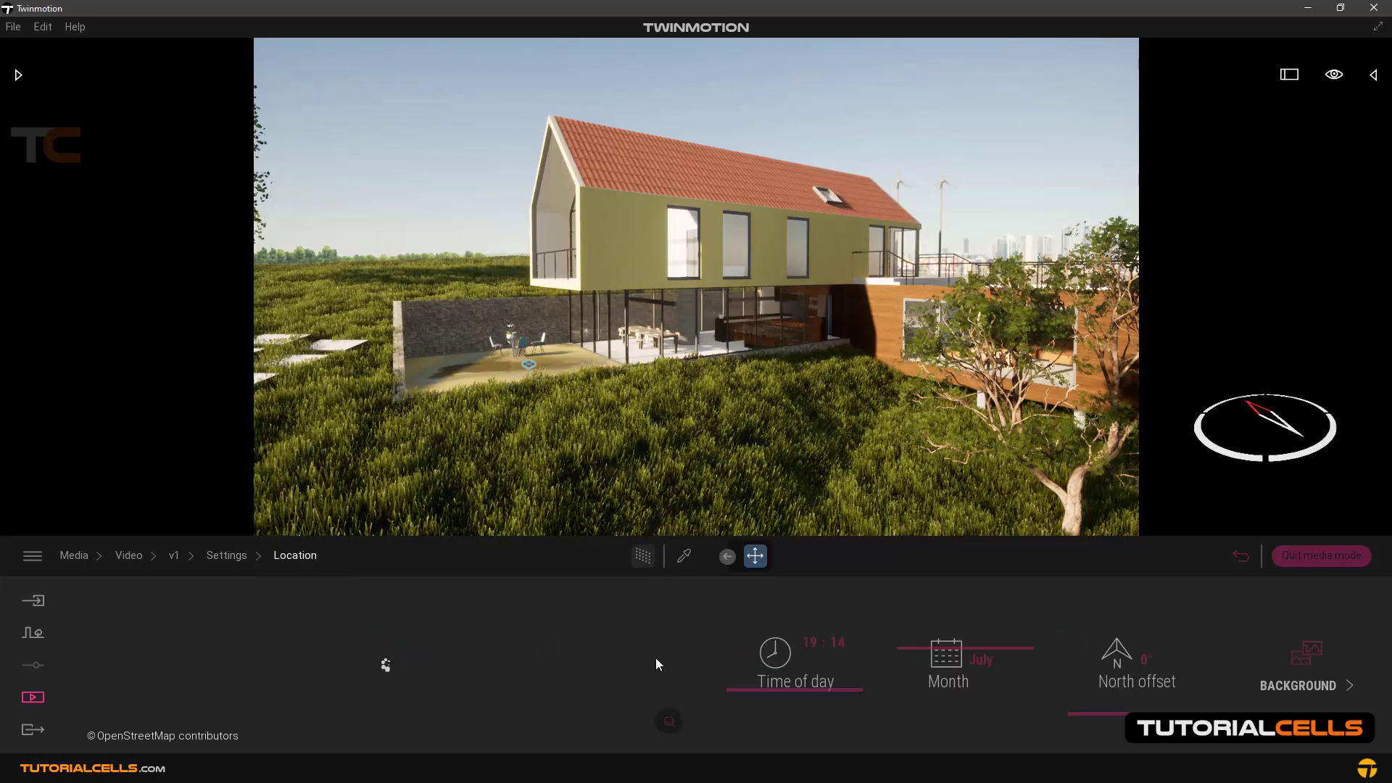
left_click(762, 684)
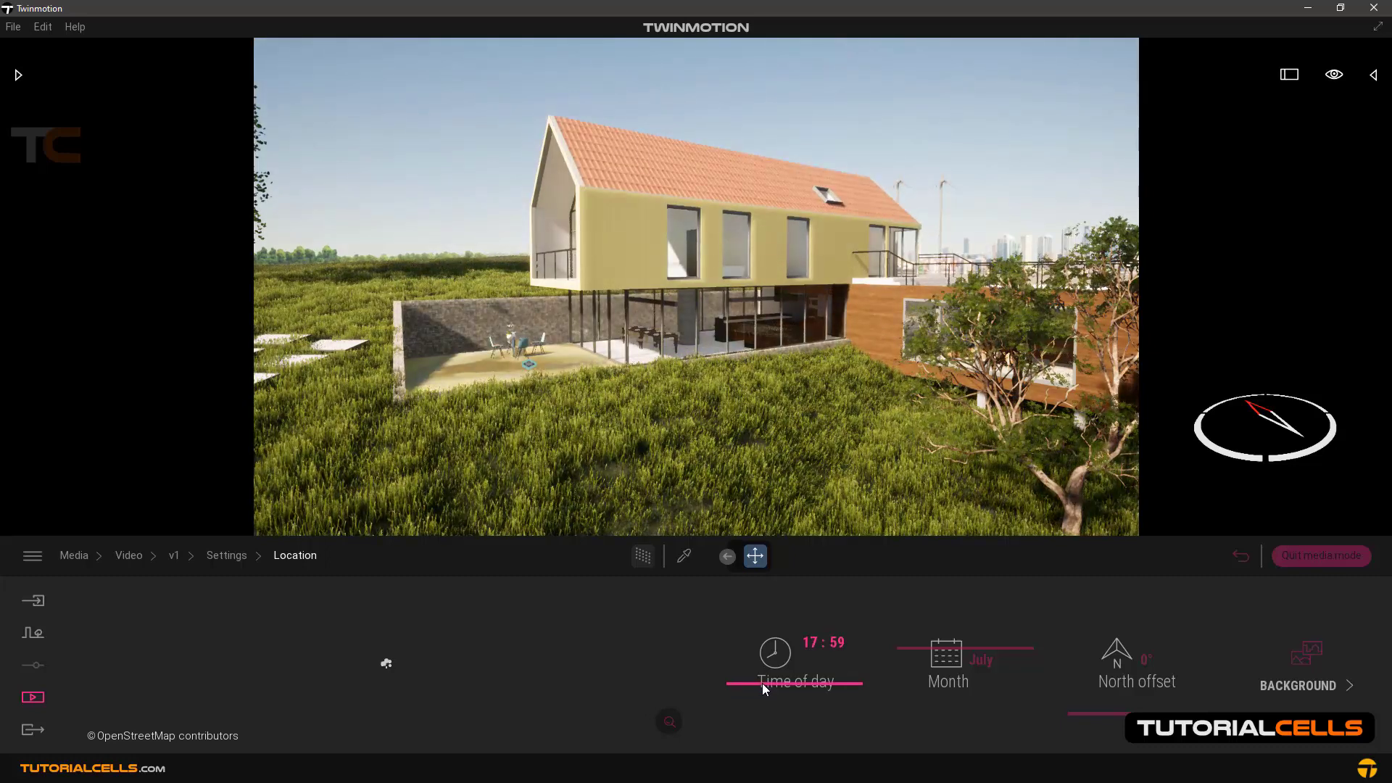
left_click_drag(763, 683, 766, 628)
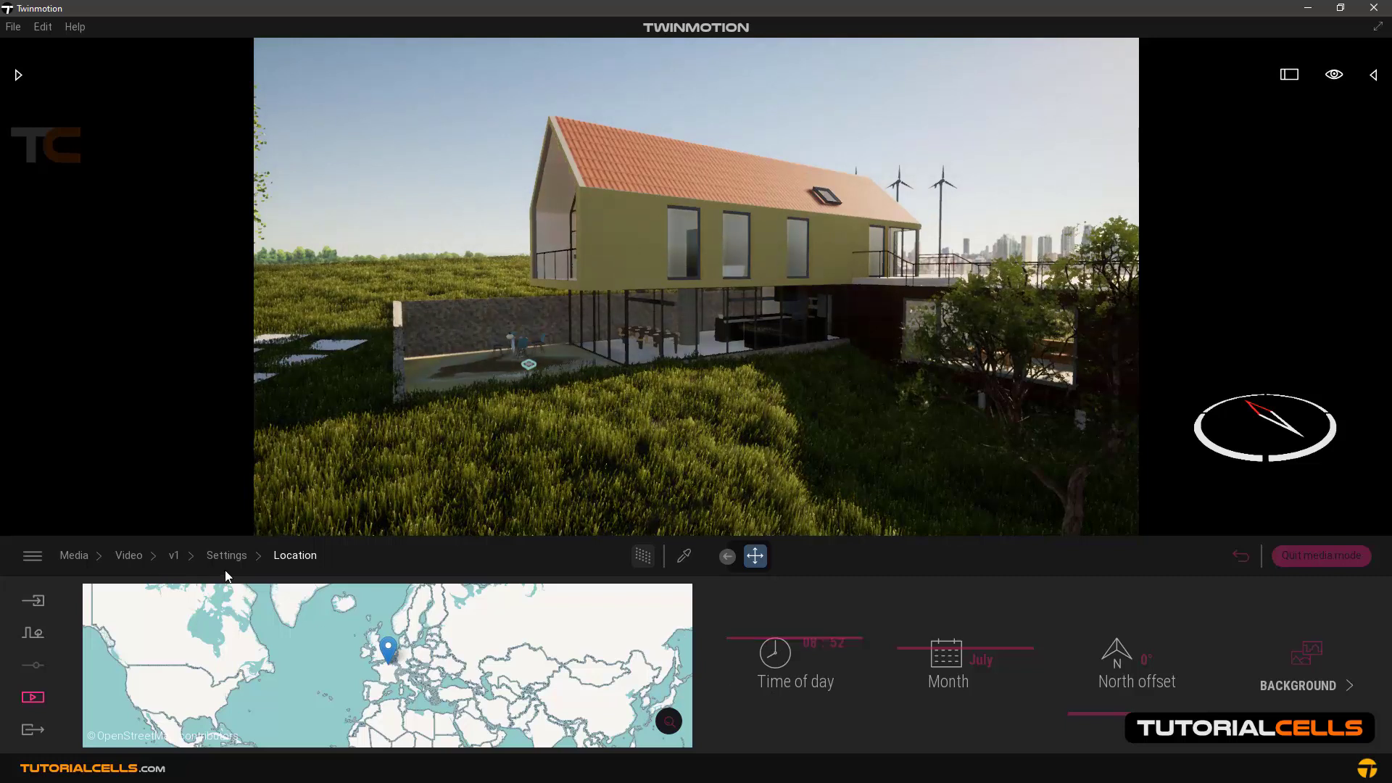
left_click(1233, 561)
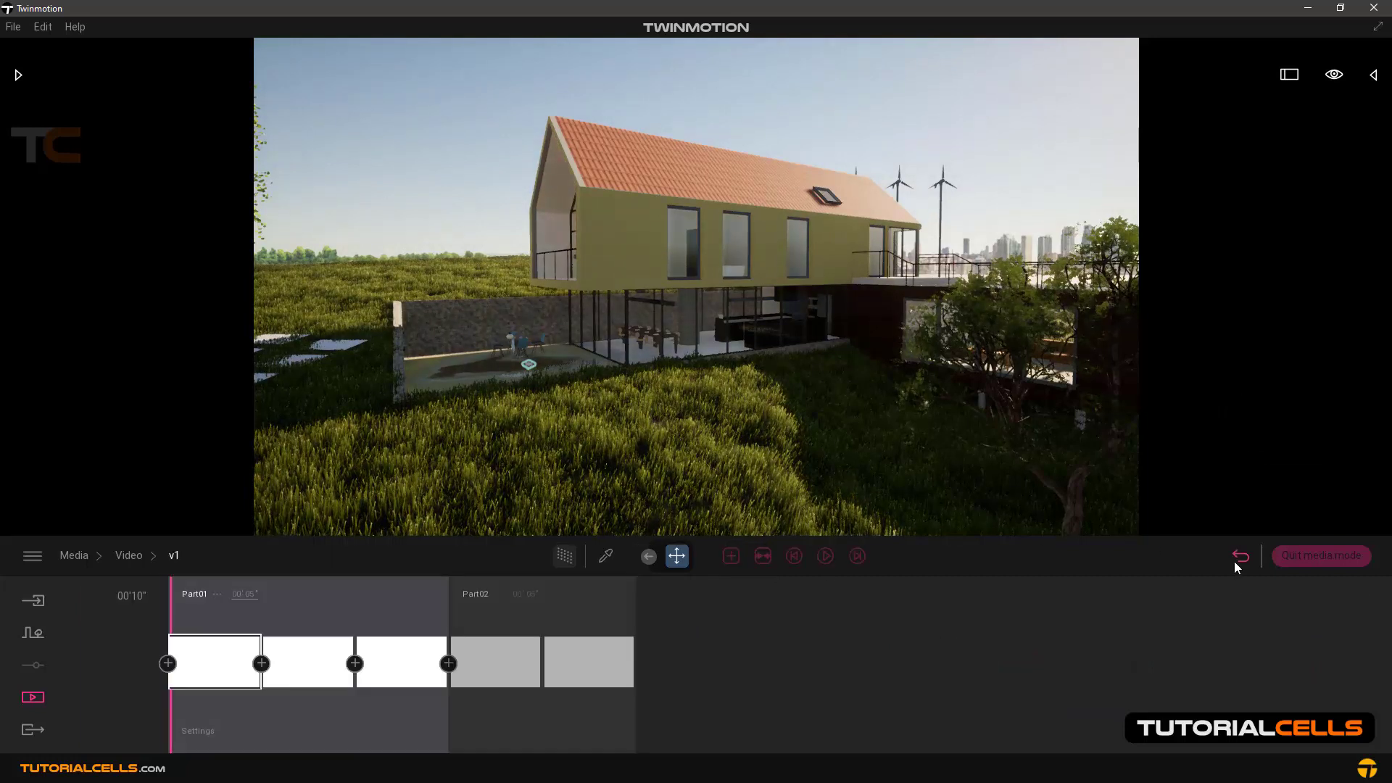
left_click(303, 671)
left_click(211, 668)
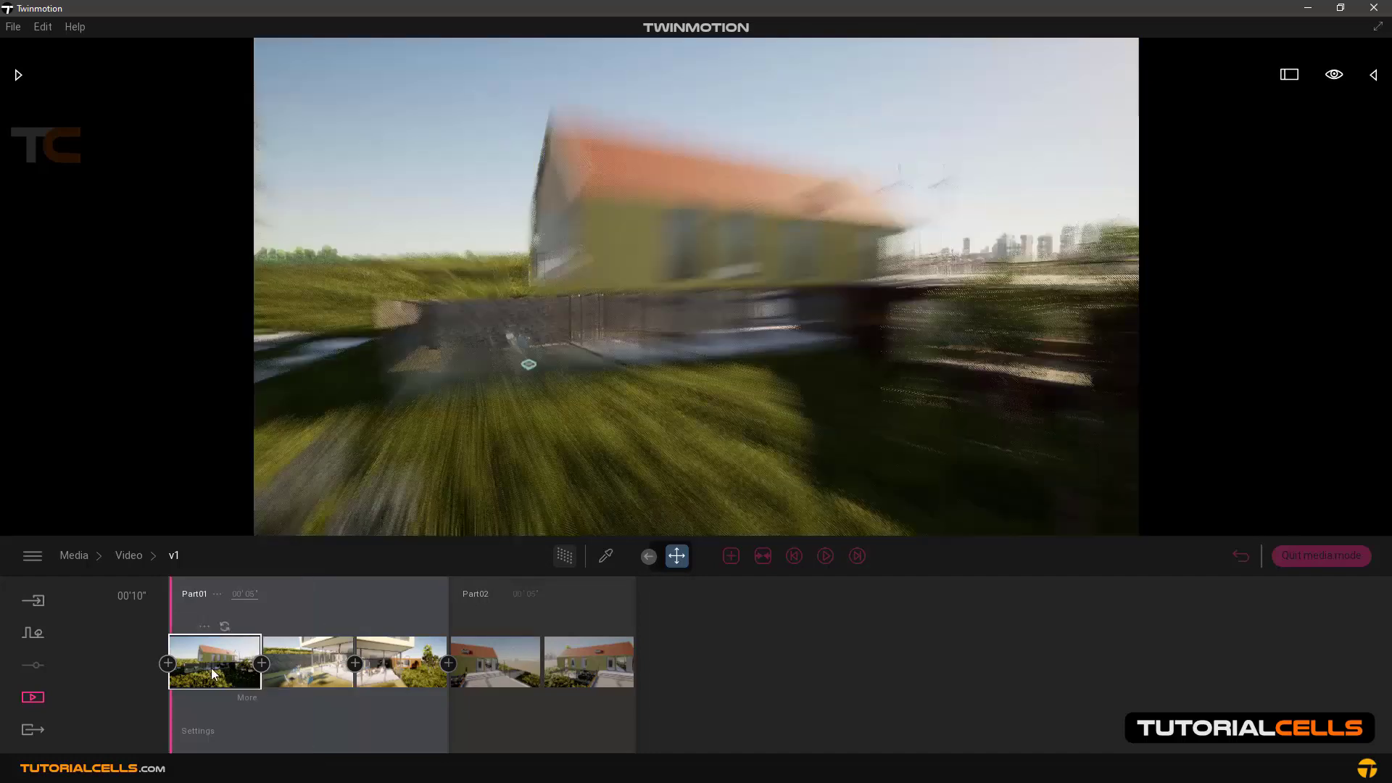
left_click(825, 558)
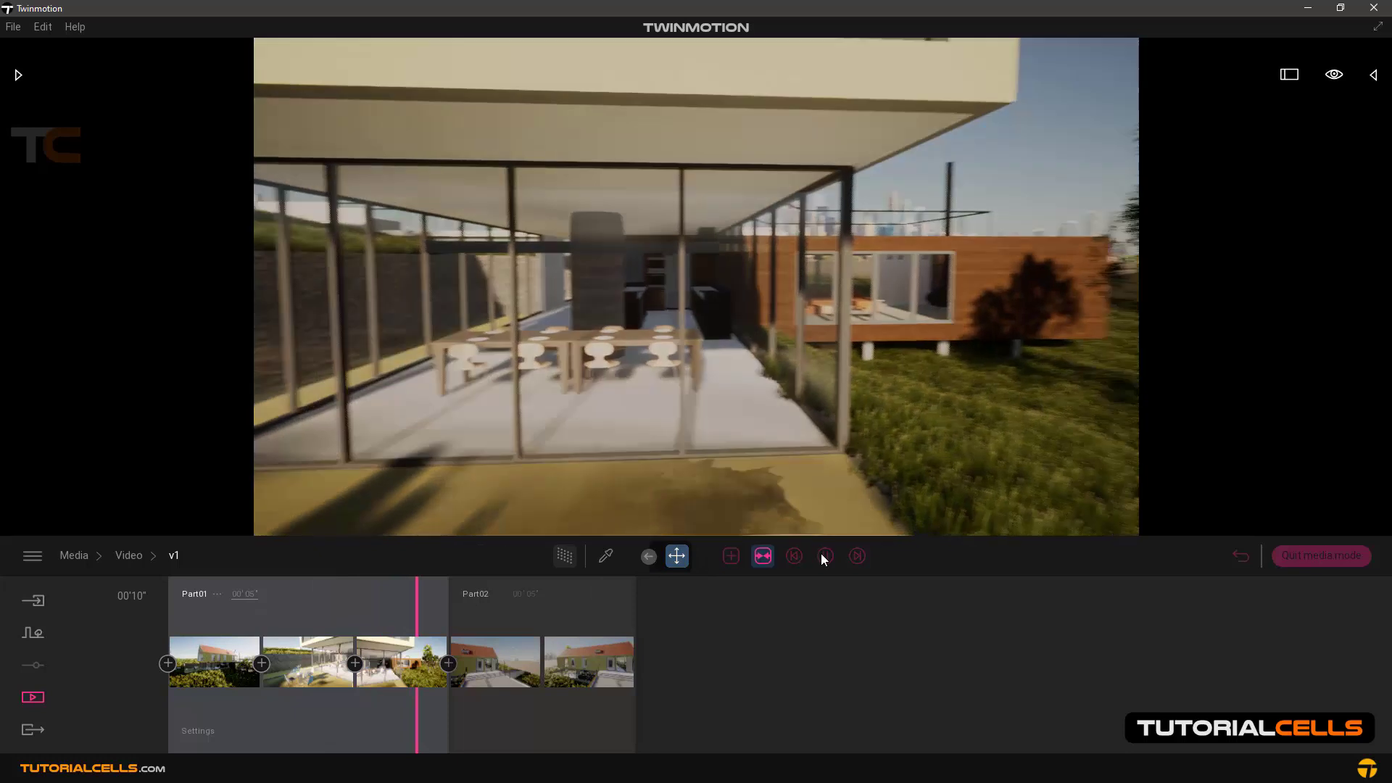
left_click(825, 556)
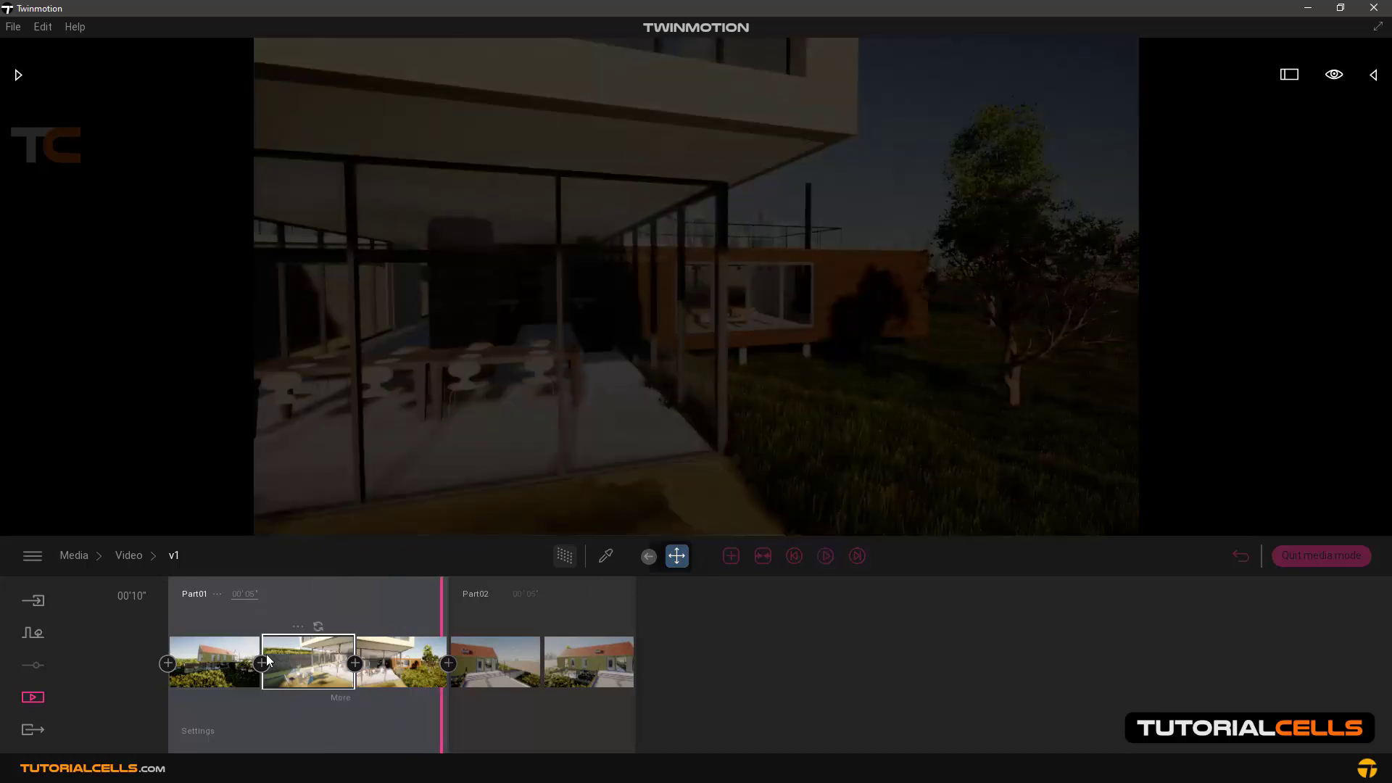
left_click(217, 663)
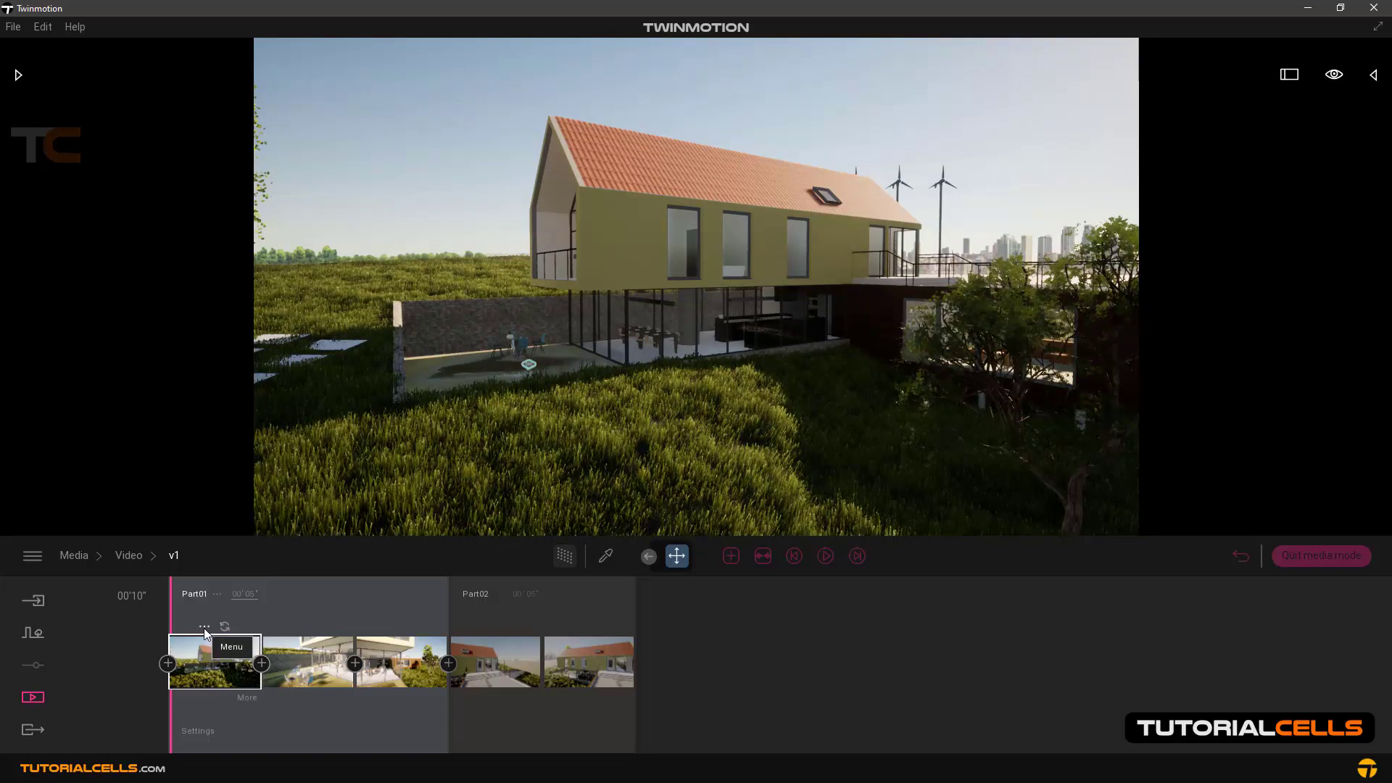
Copy the first keyframe's ambience and paste it onto the second, patio keyframe.
left_click(204, 628)
left_click(196, 589)
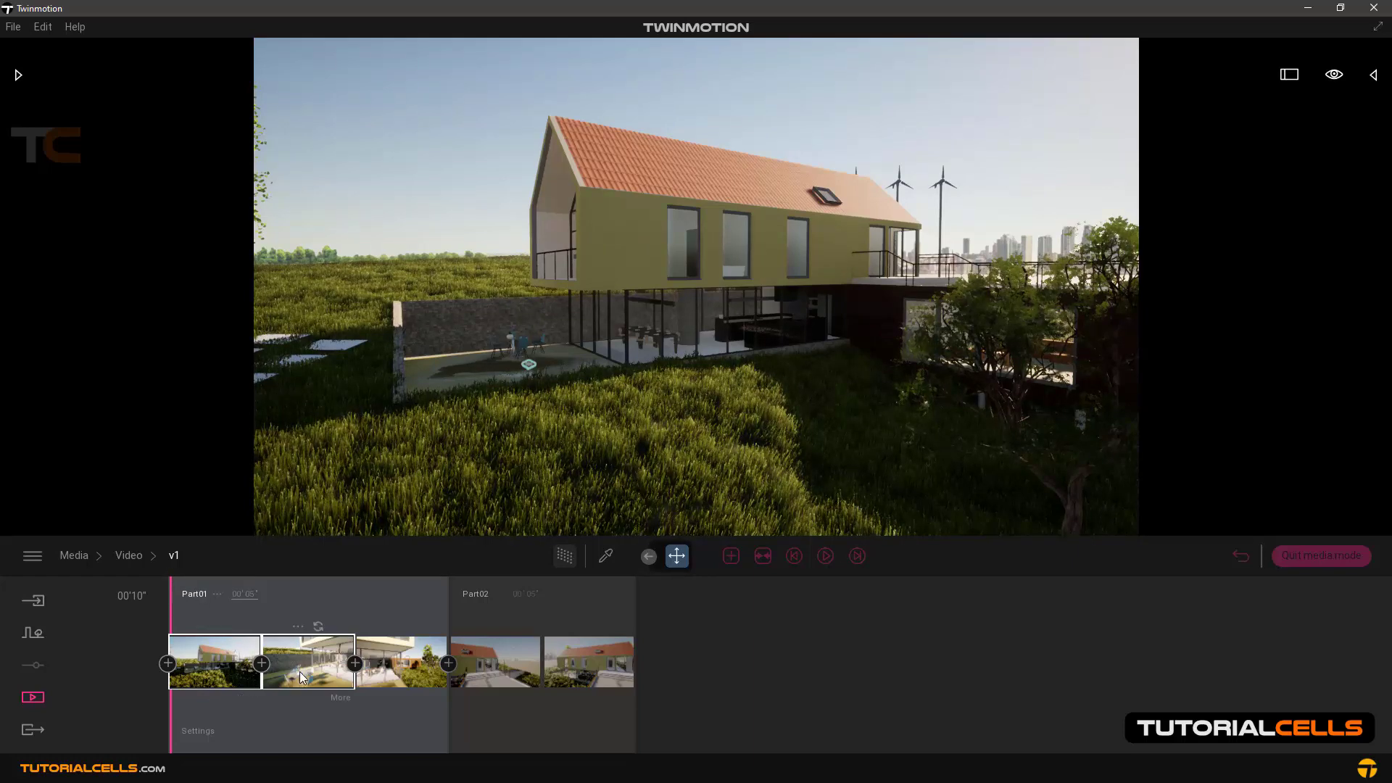
left_click(298, 626)
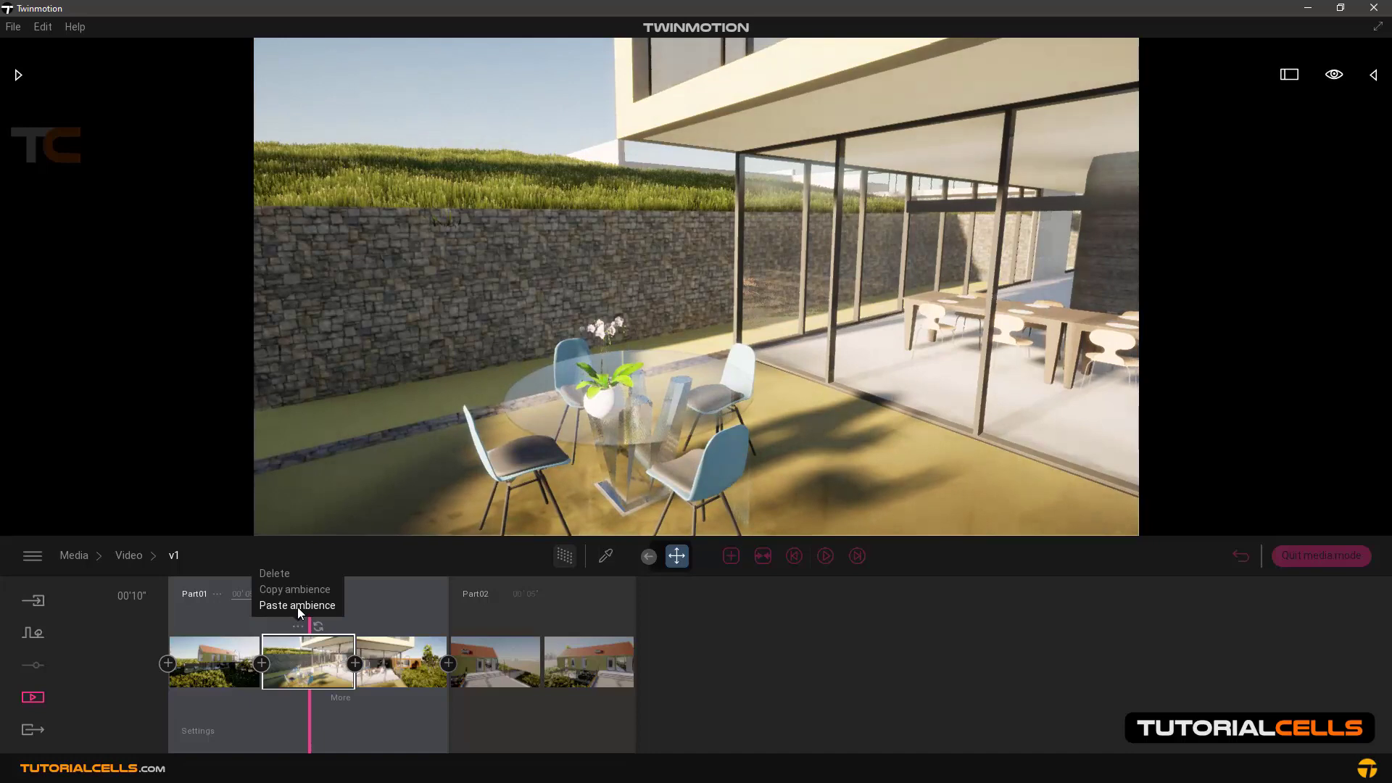
left_click(297, 607)
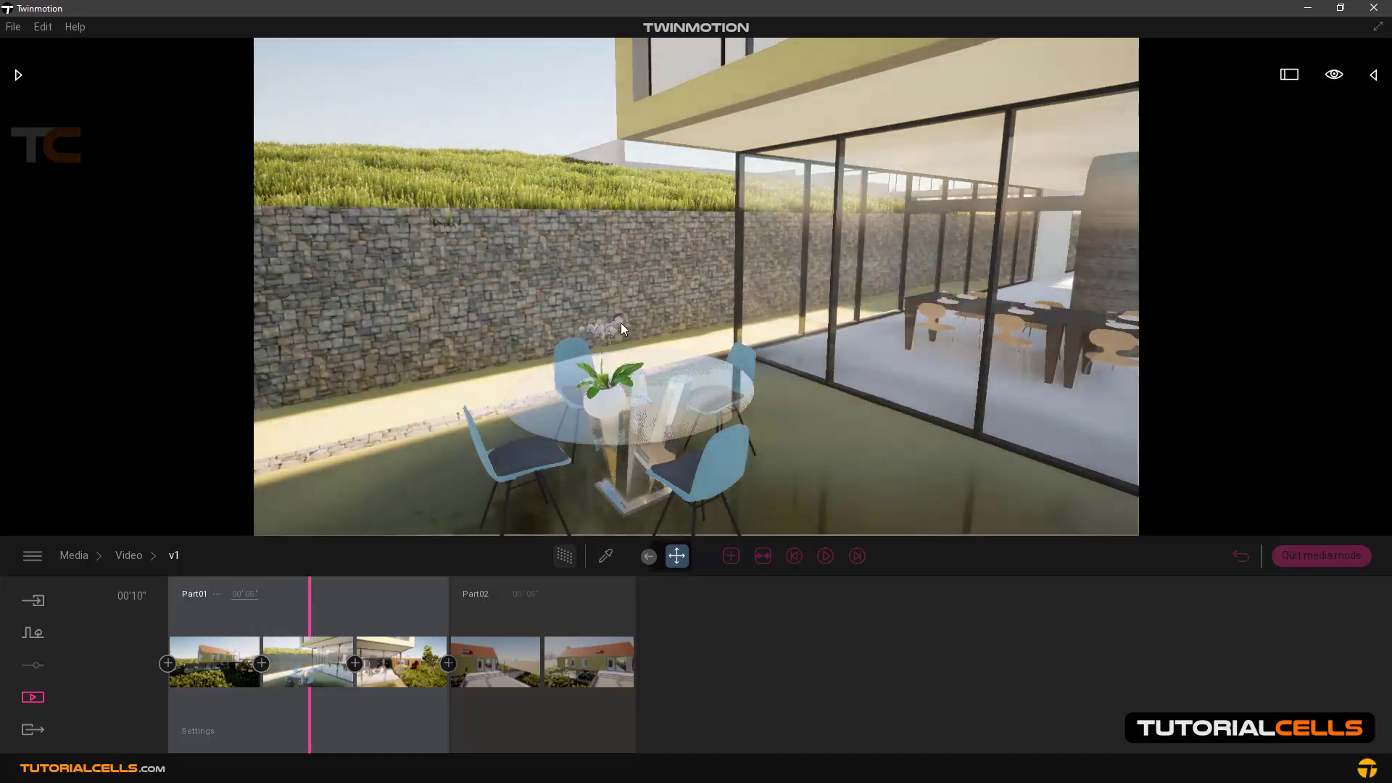
mouse_move(234, 658)
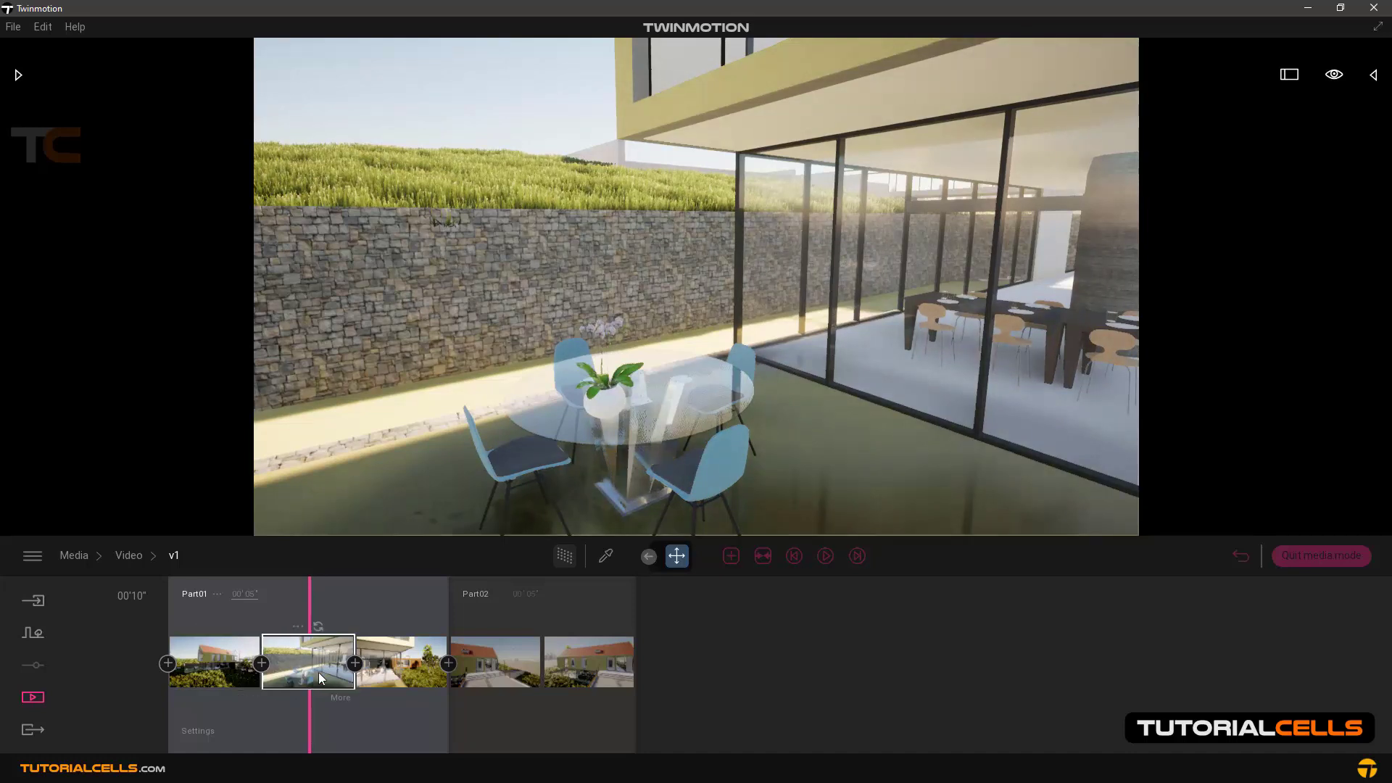
Set the third Part01 keyframe's Weather season to snowy winter.
left_click(389, 669)
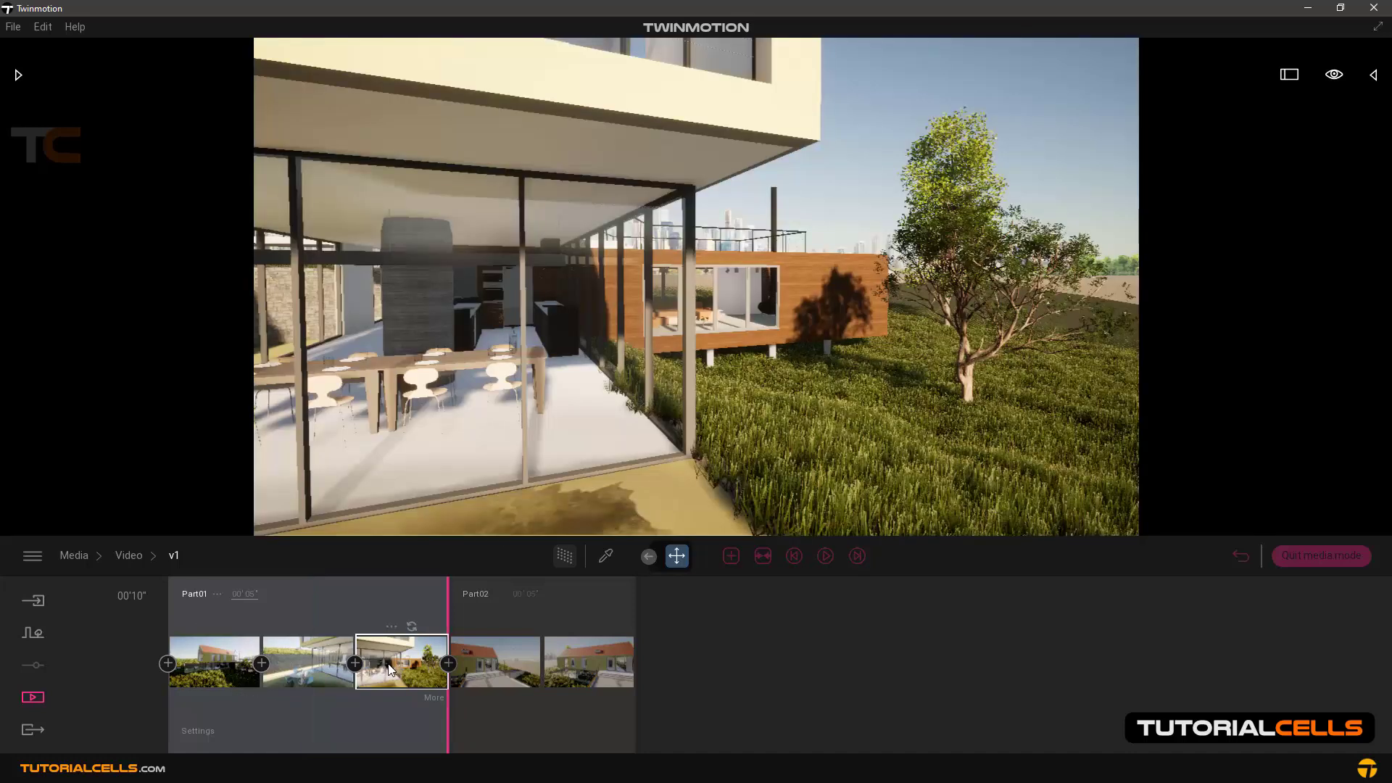
left_click(429, 697)
left_click(885, 650)
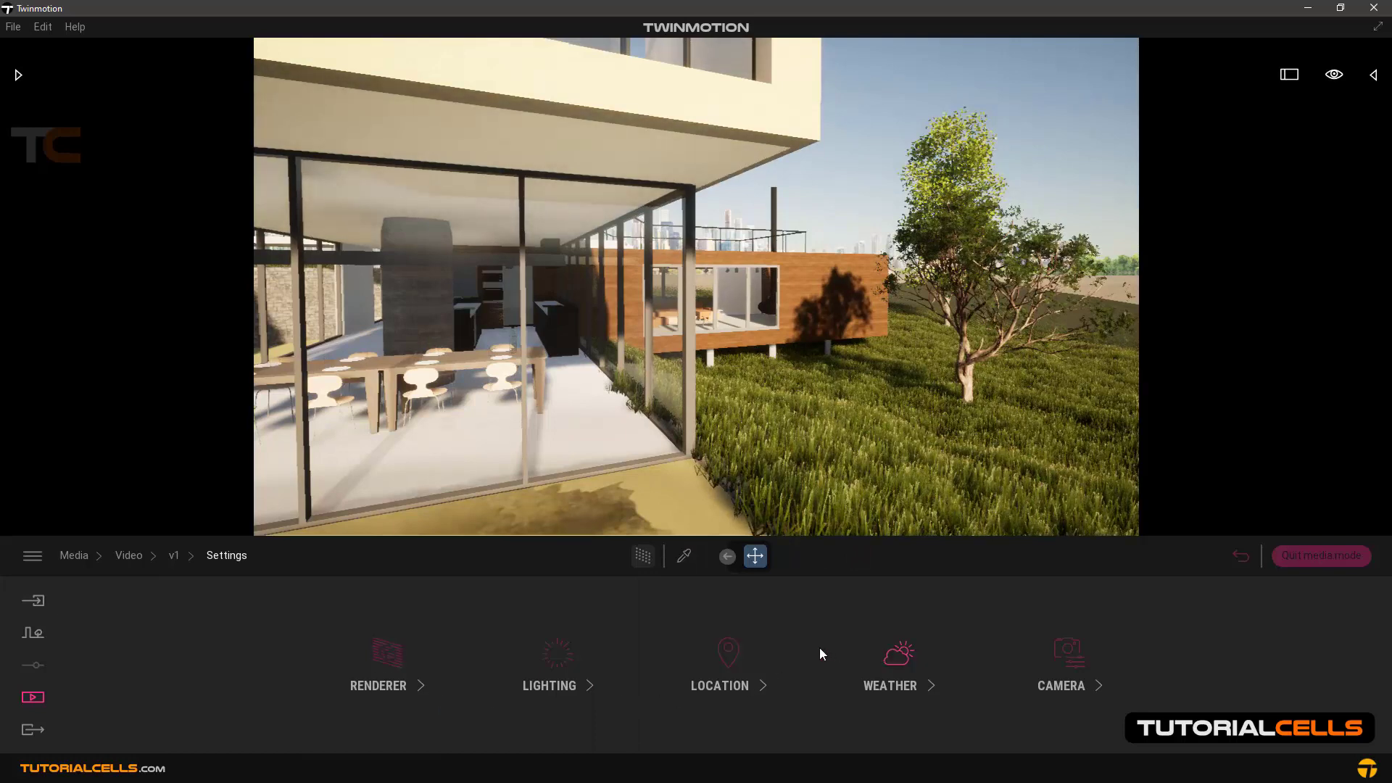
left_click(775, 647)
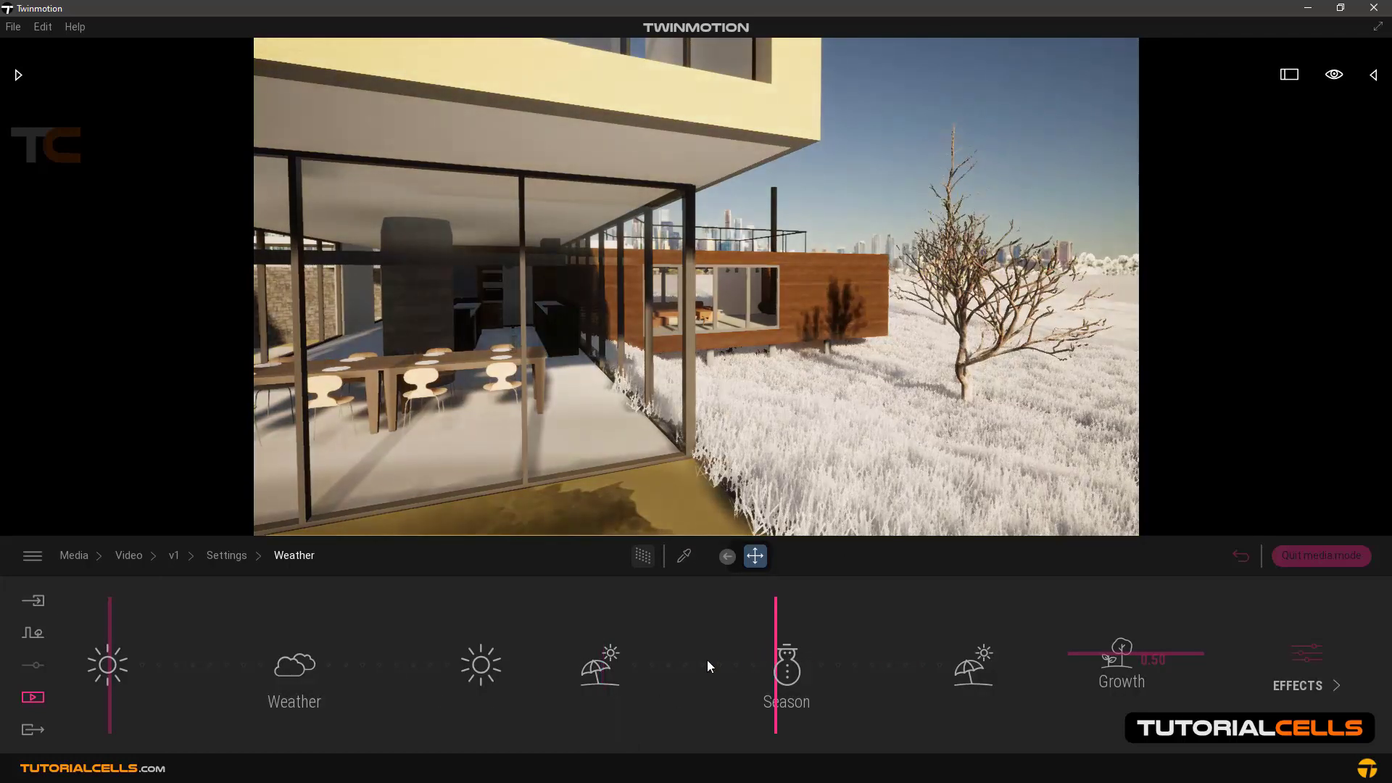
left_click(722, 647)
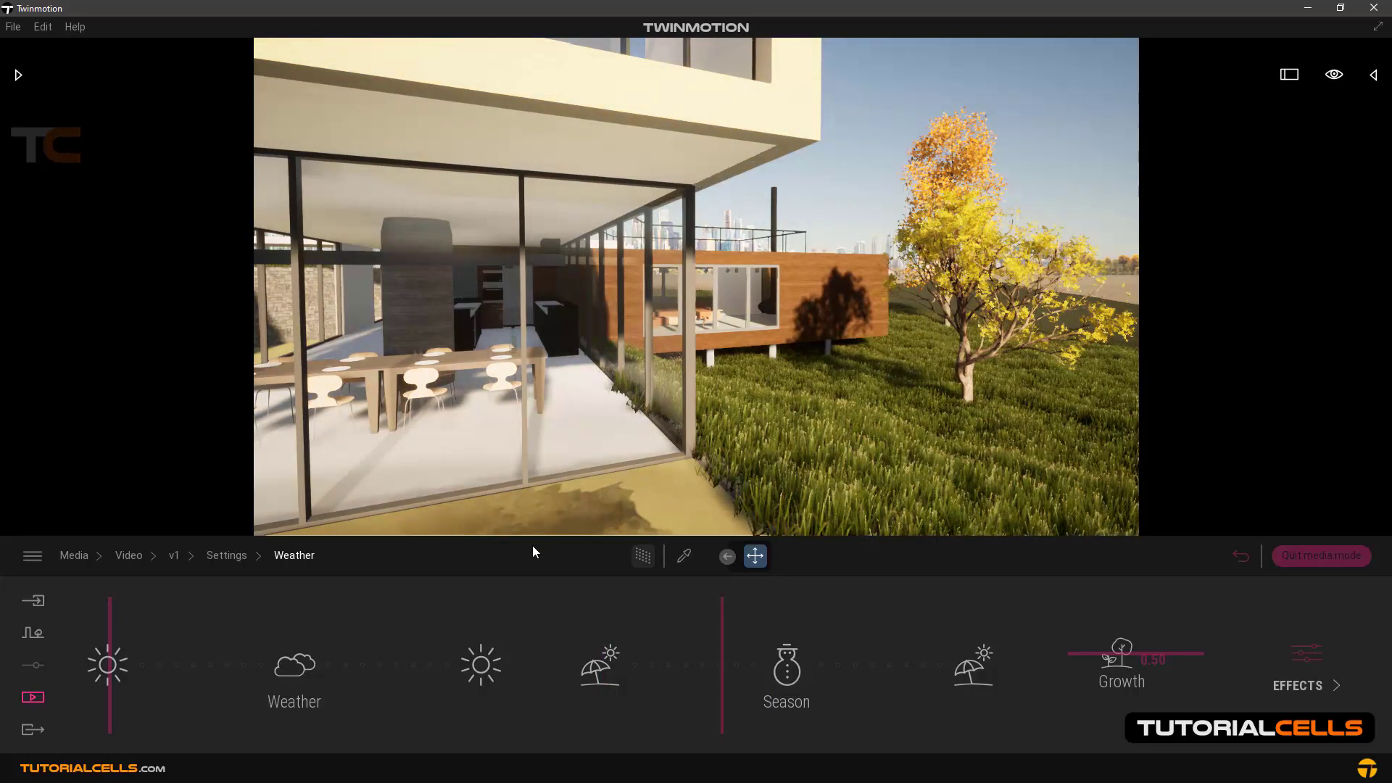
left_click(744, 631)
left_click_drag(749, 636, 777, 637)
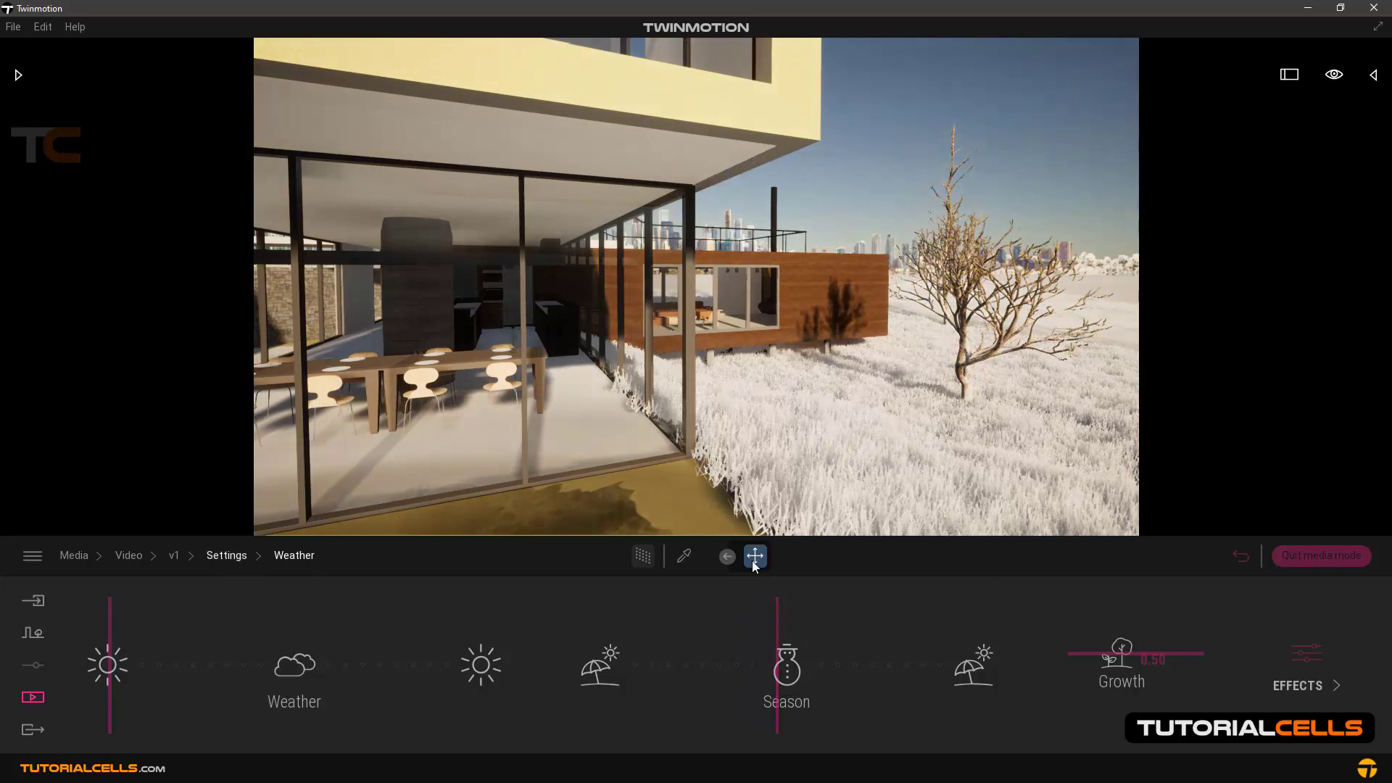
left_click(1239, 555)
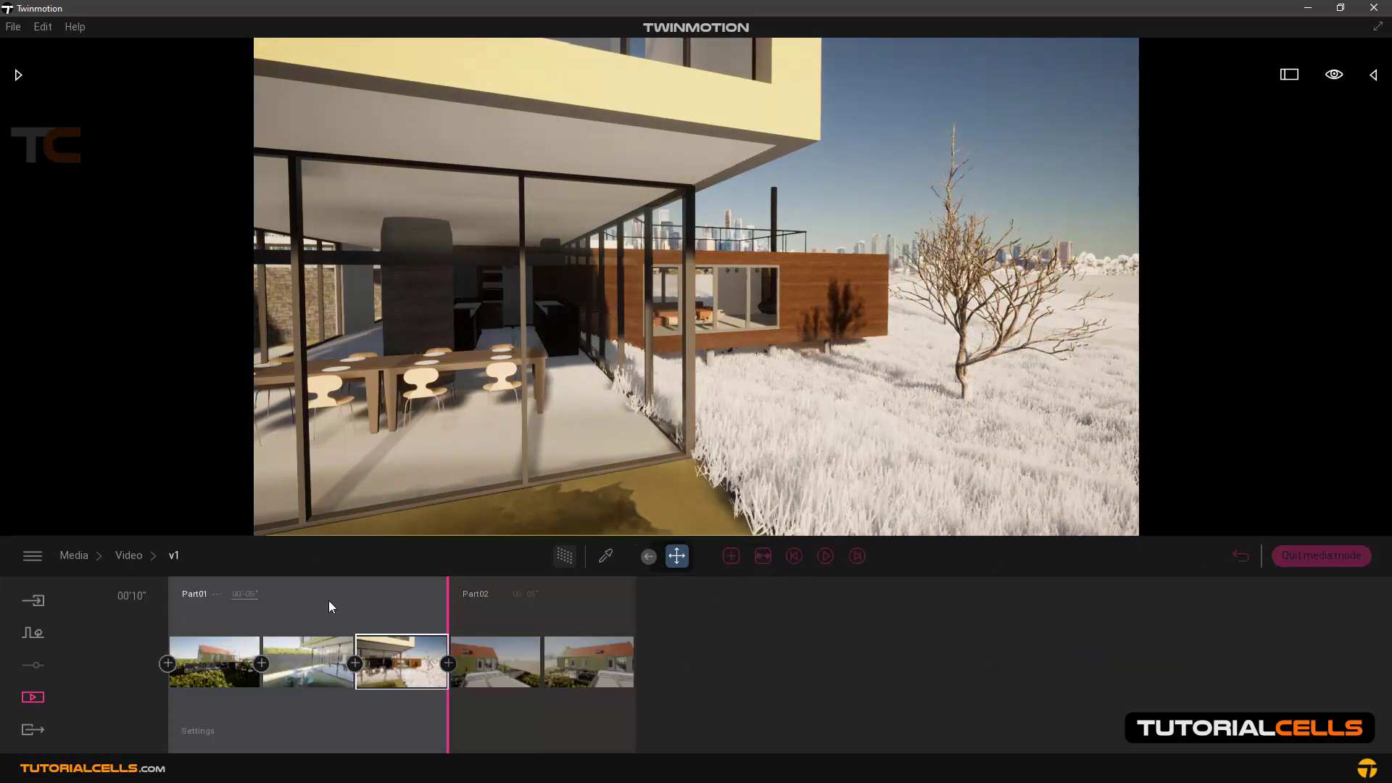
left_click(325, 598)
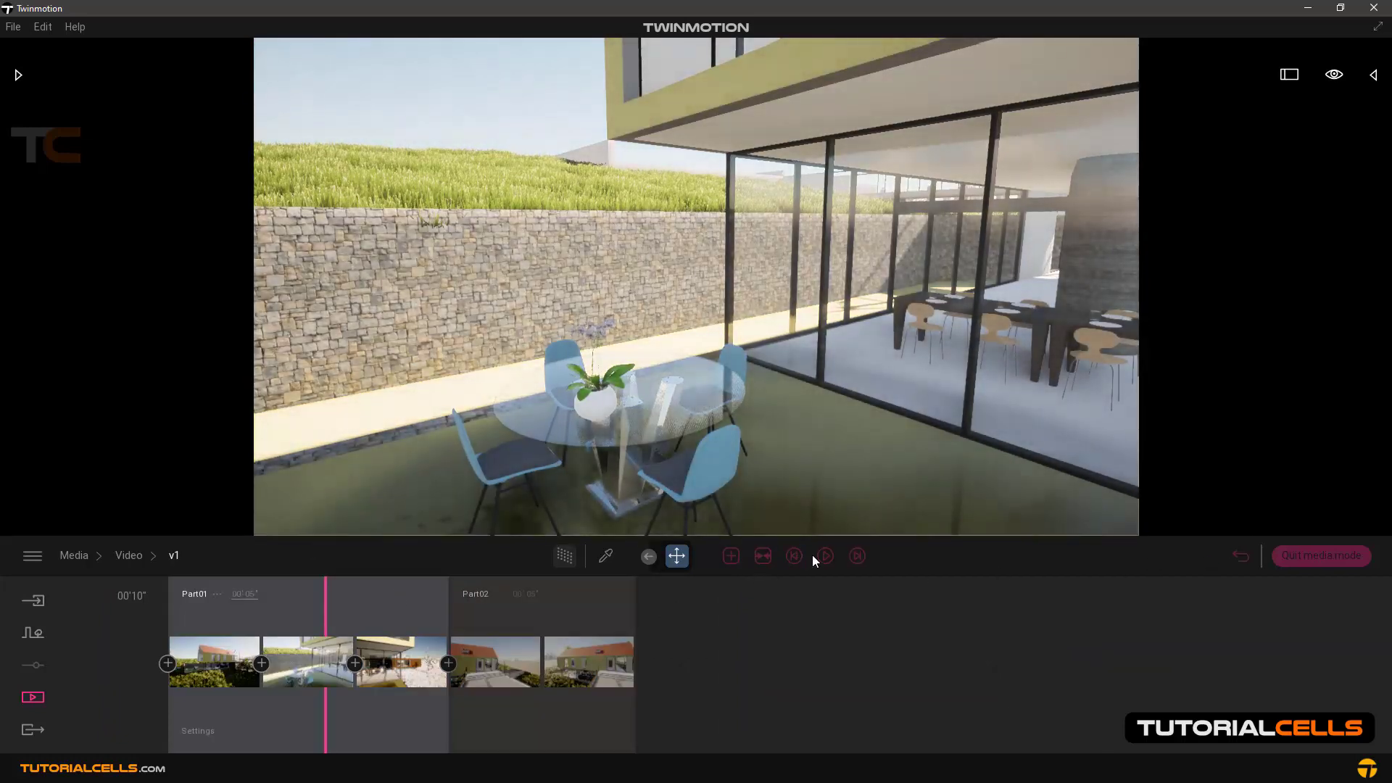
Set Part01's length to 10 seconds.
left_click(824, 556)
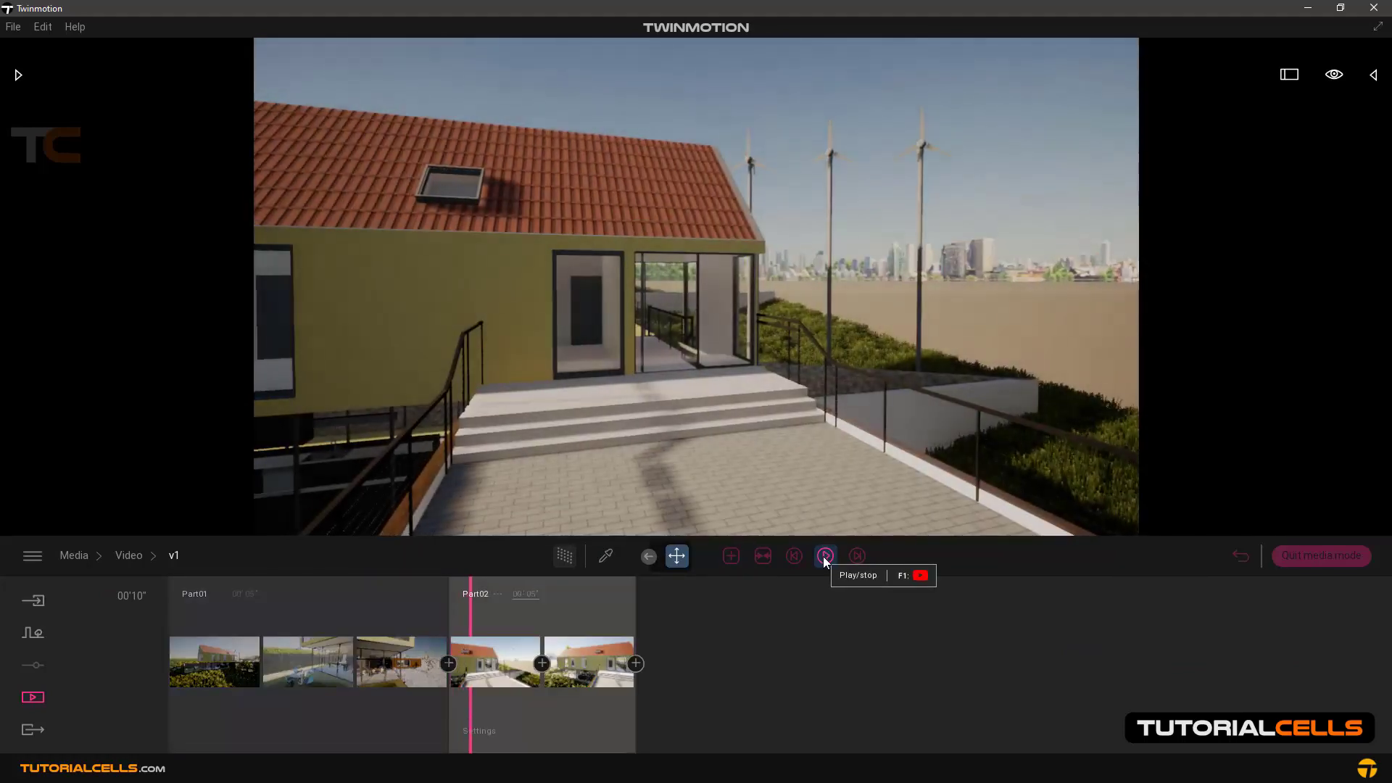
left_click(824, 556)
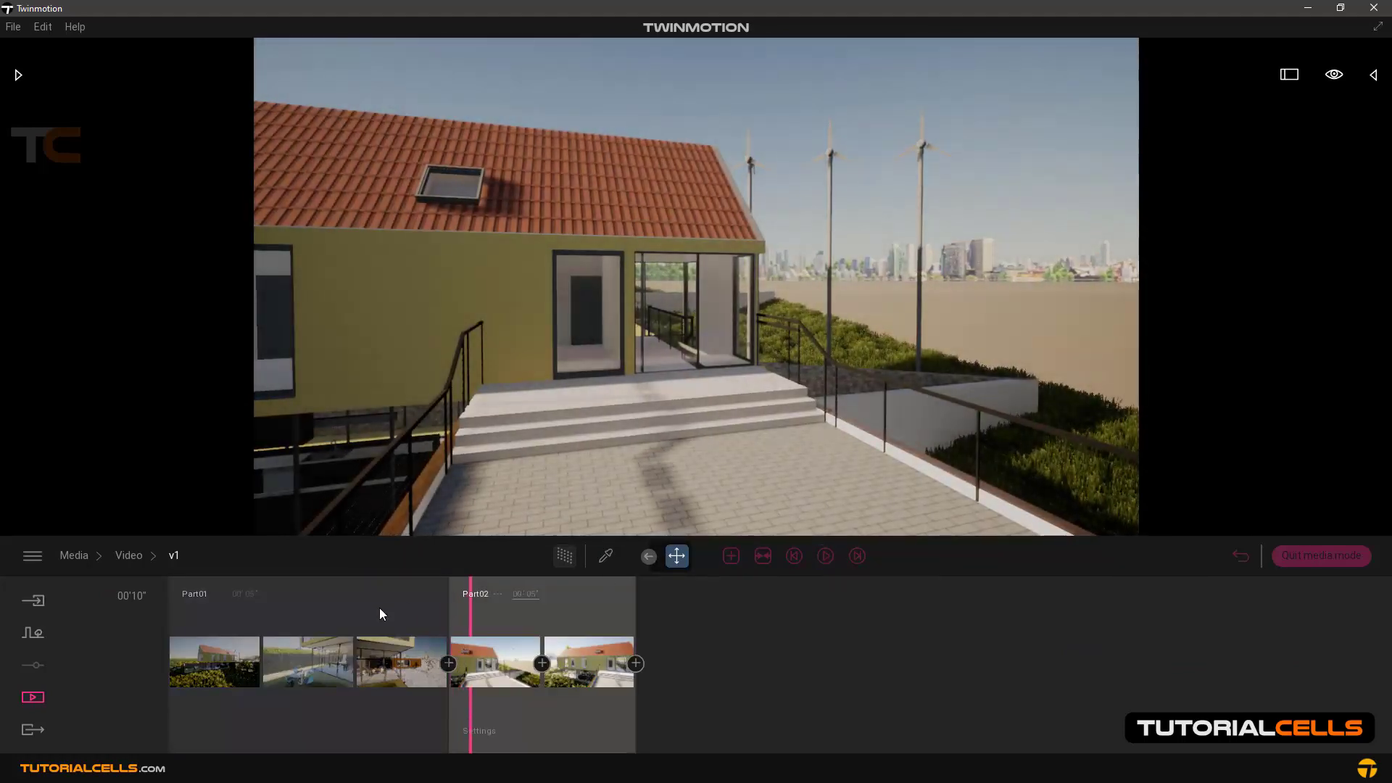
left_click(378, 603)
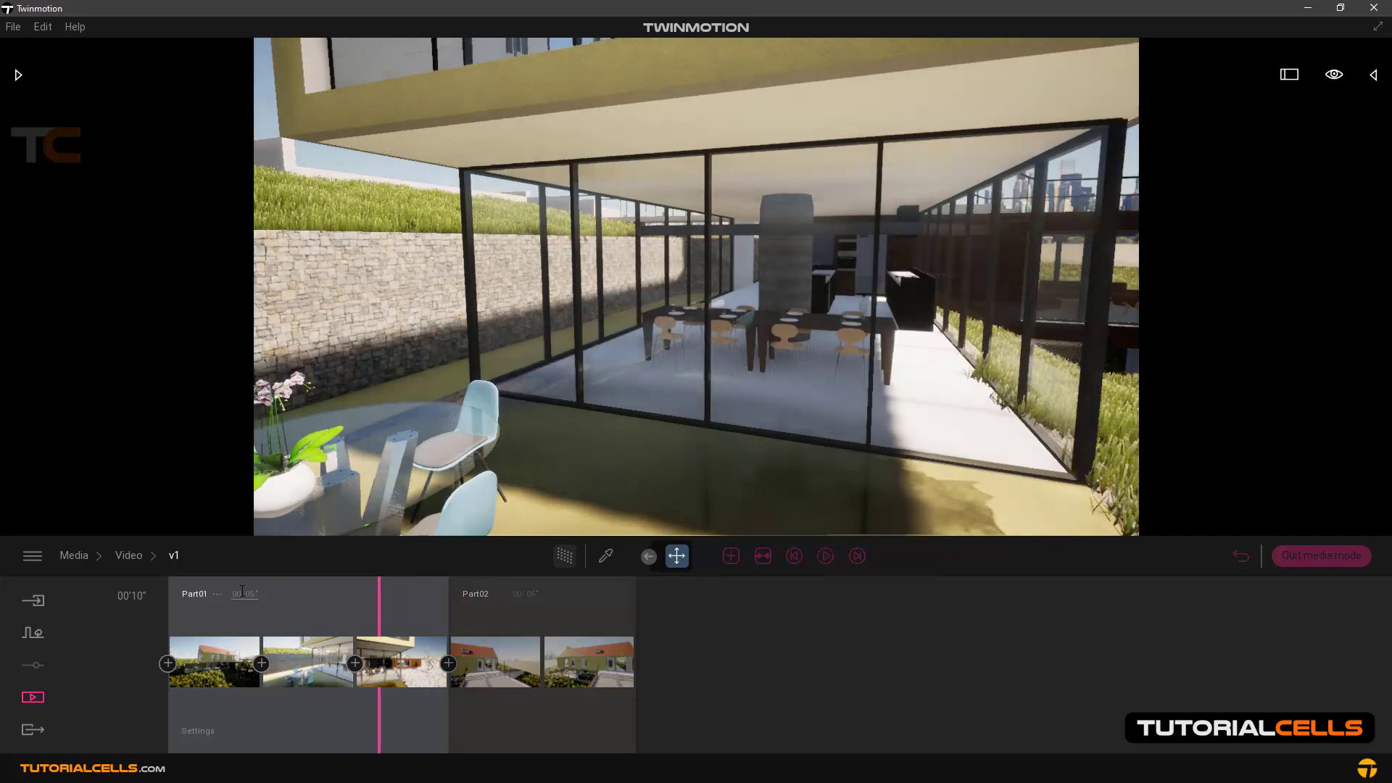
left_click_drag(247, 594, 263, 593)
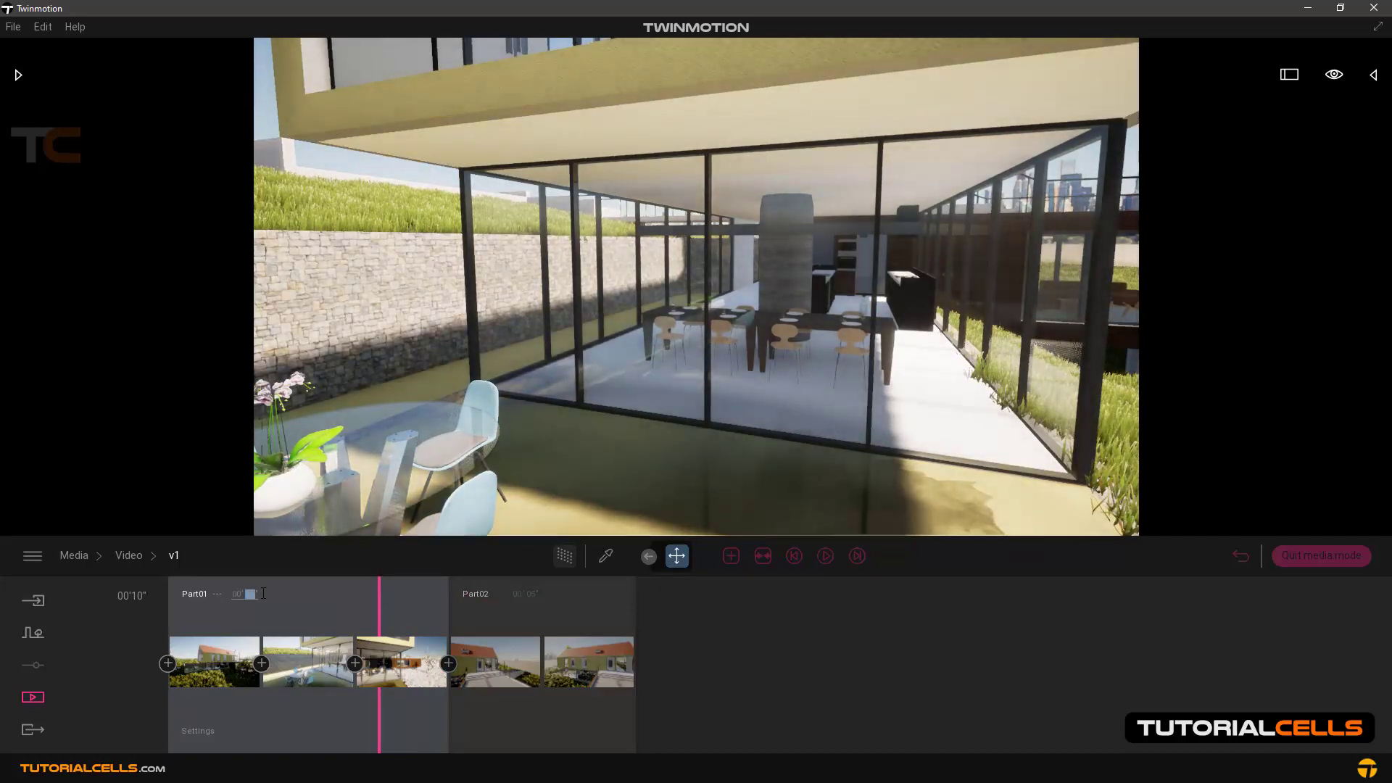
type("10")
left_click(676, 628)
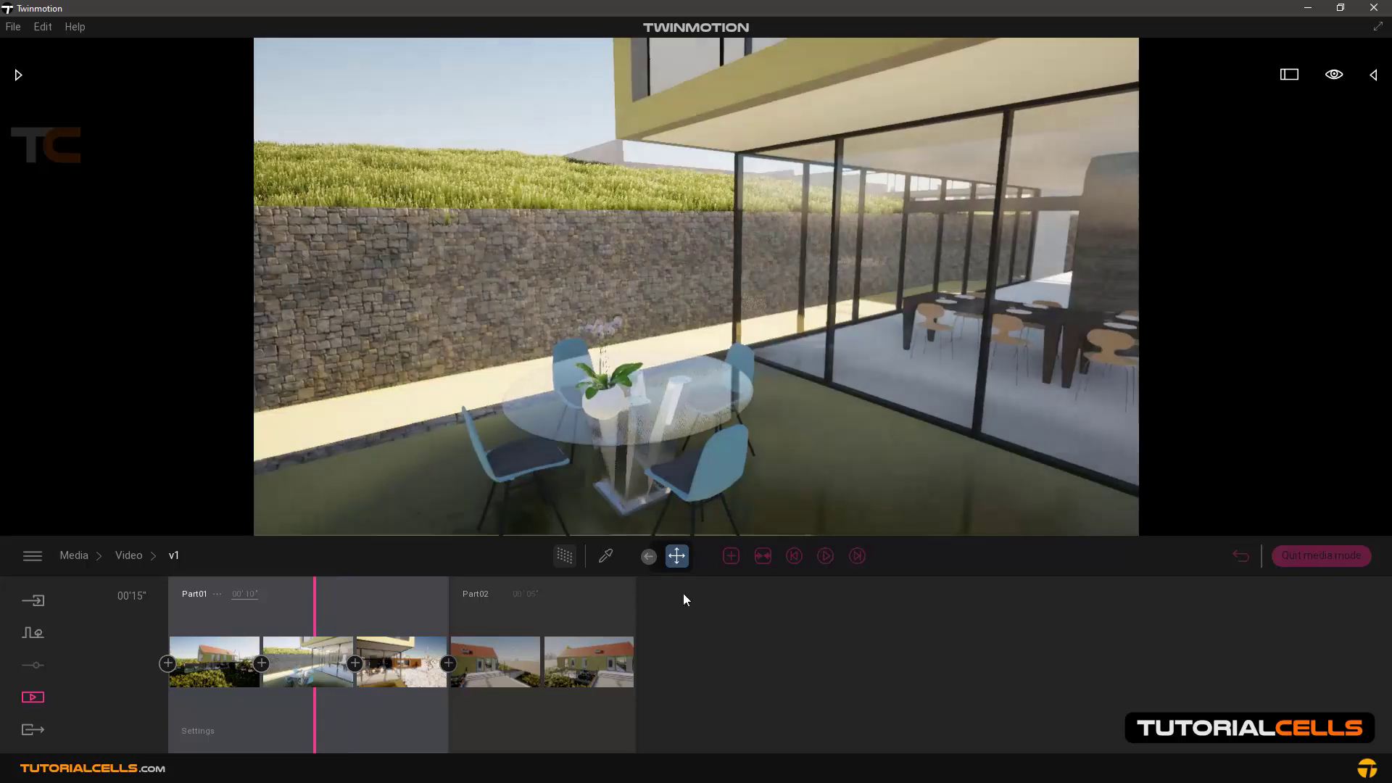
Replay the lengthened video and scrub back to the glass-table terrace view.
left_click(834, 556)
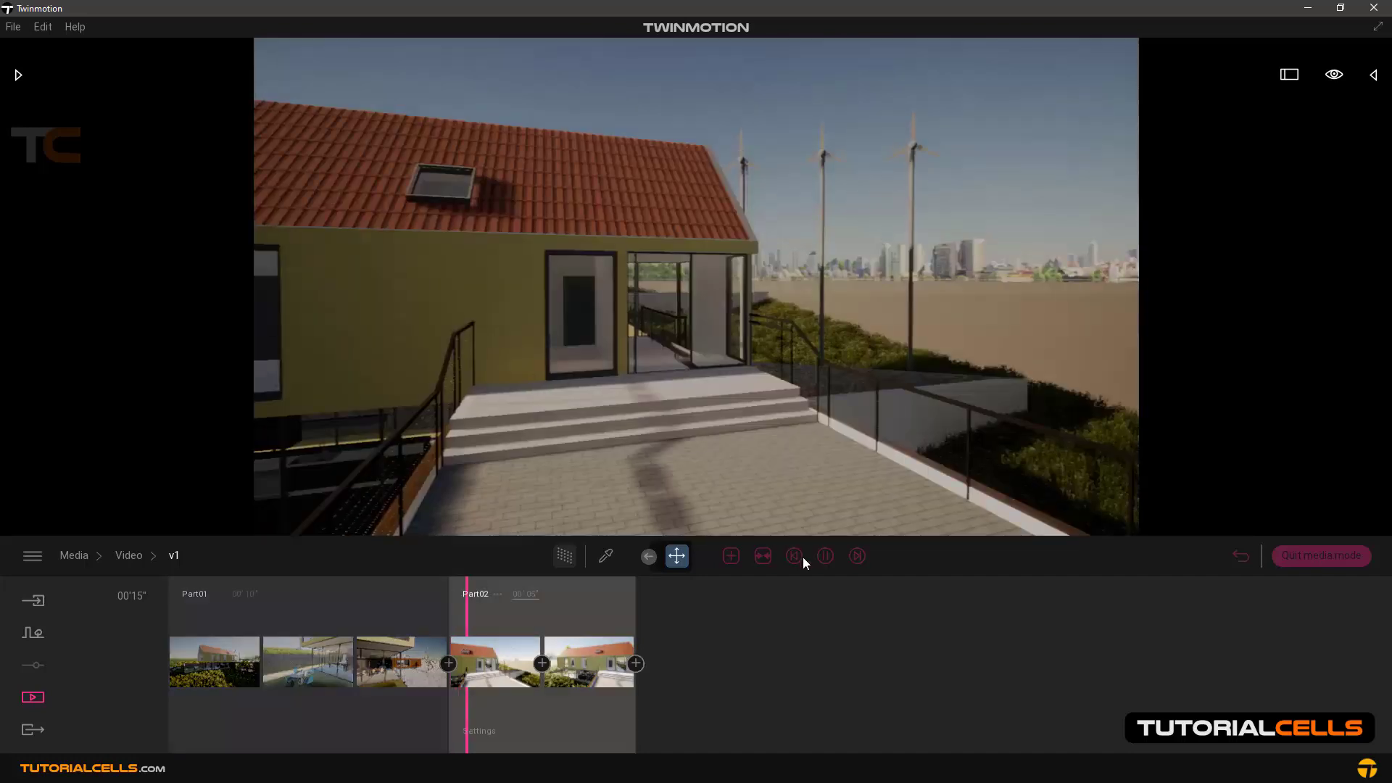
left_click(817, 559)
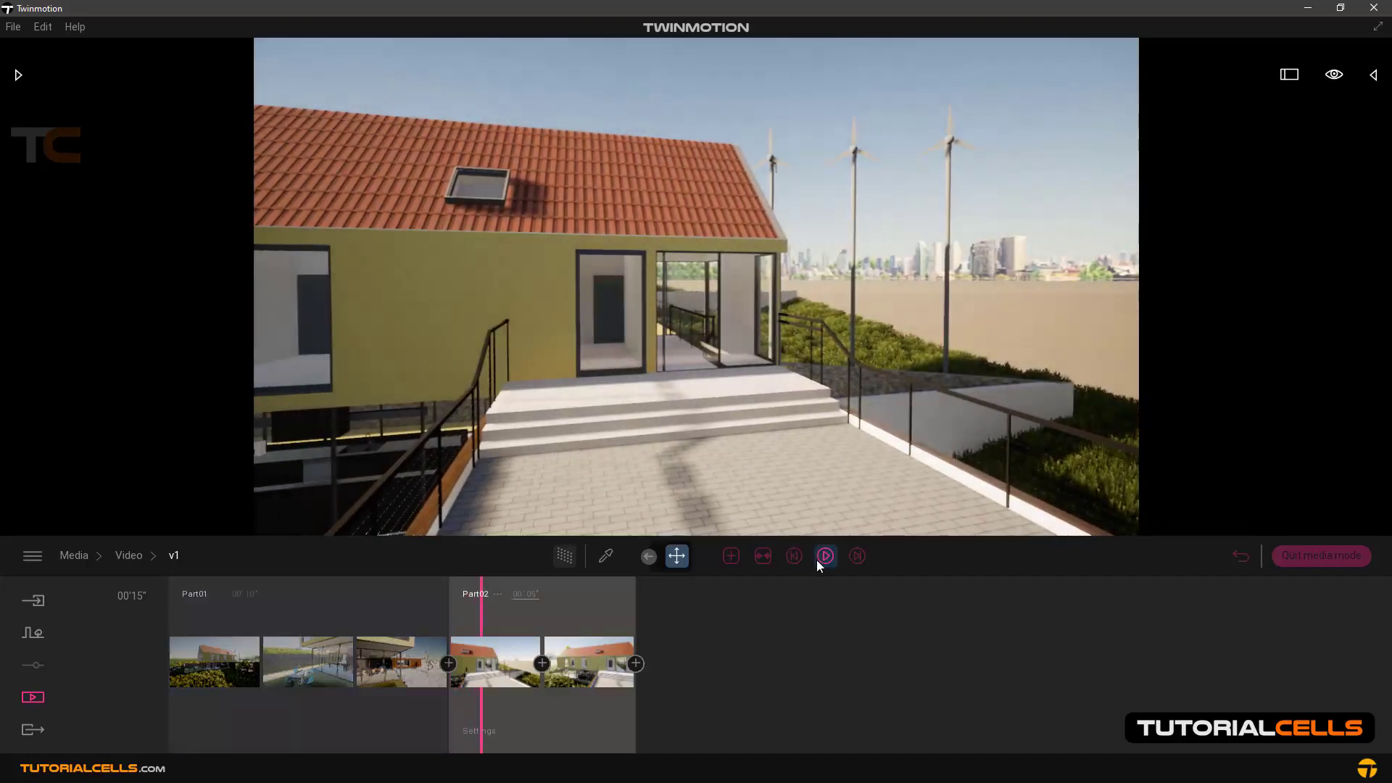
left_click_drag(474, 583, 303, 584)
mouse_move(338, 702)
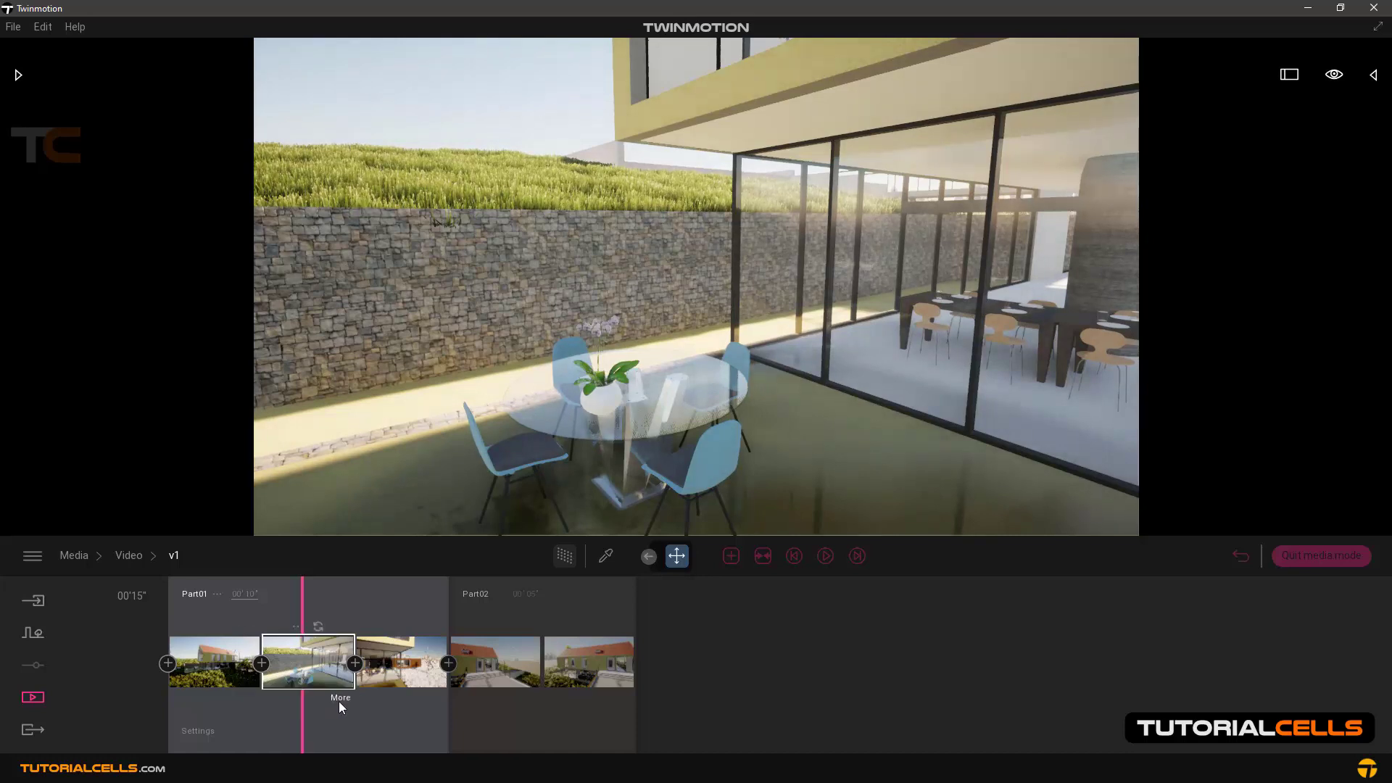
mouse_move(367, 665)
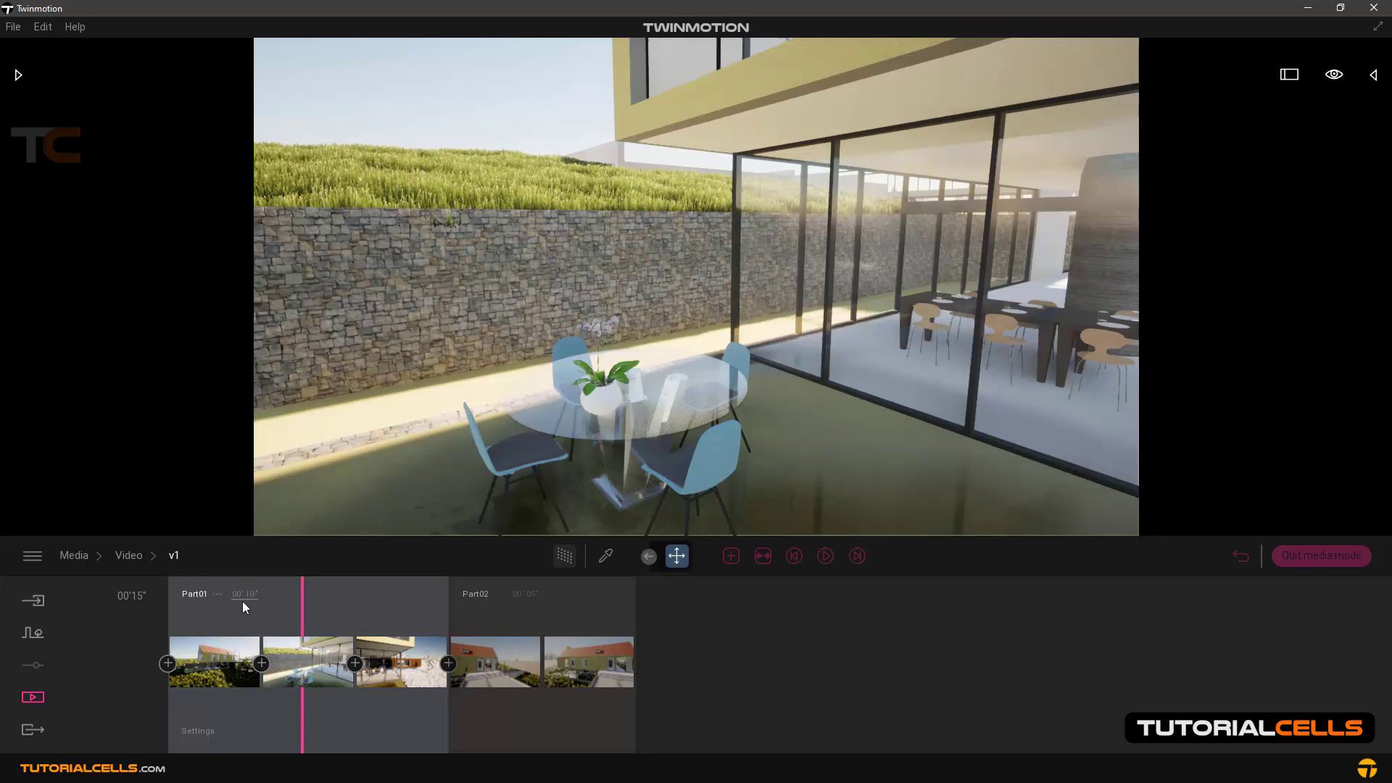
left_click(329, 642)
left_click(216, 595)
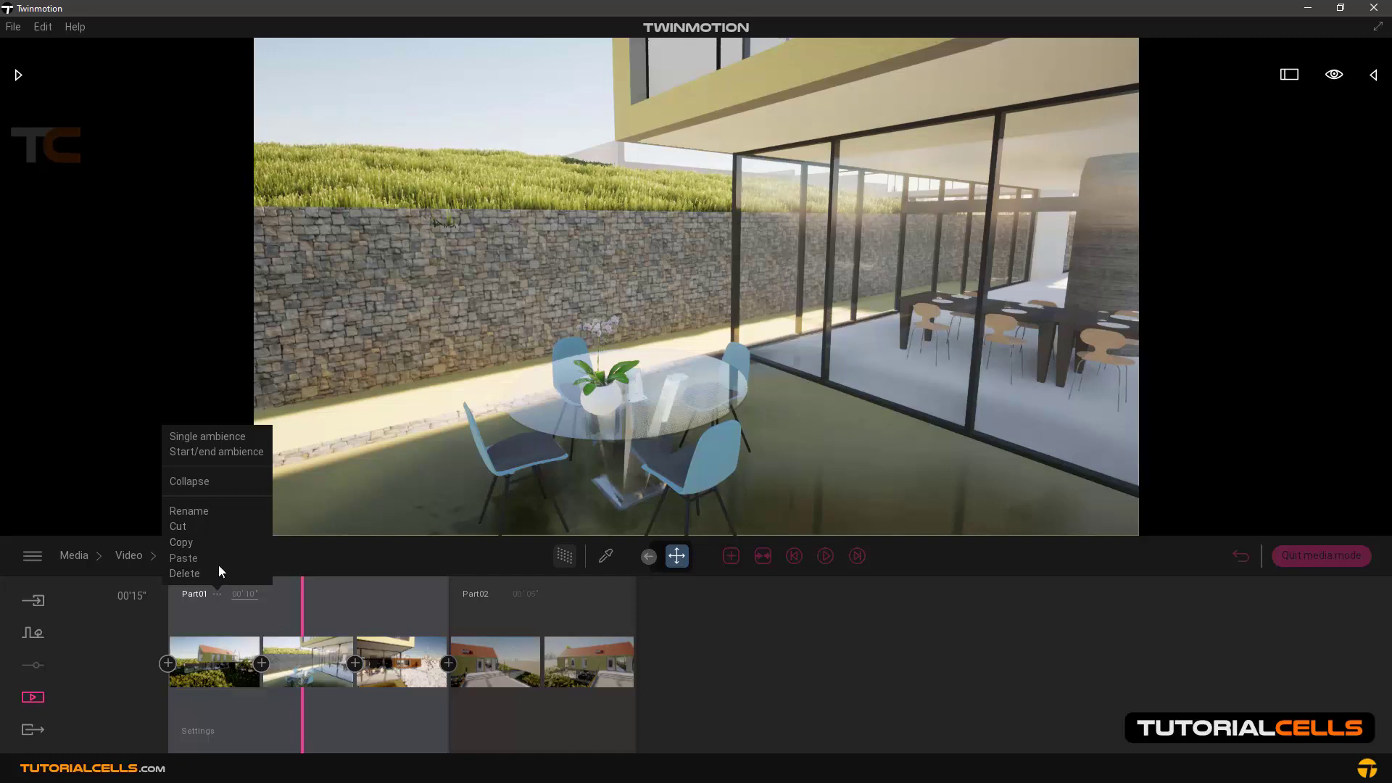
left_click(209, 485)
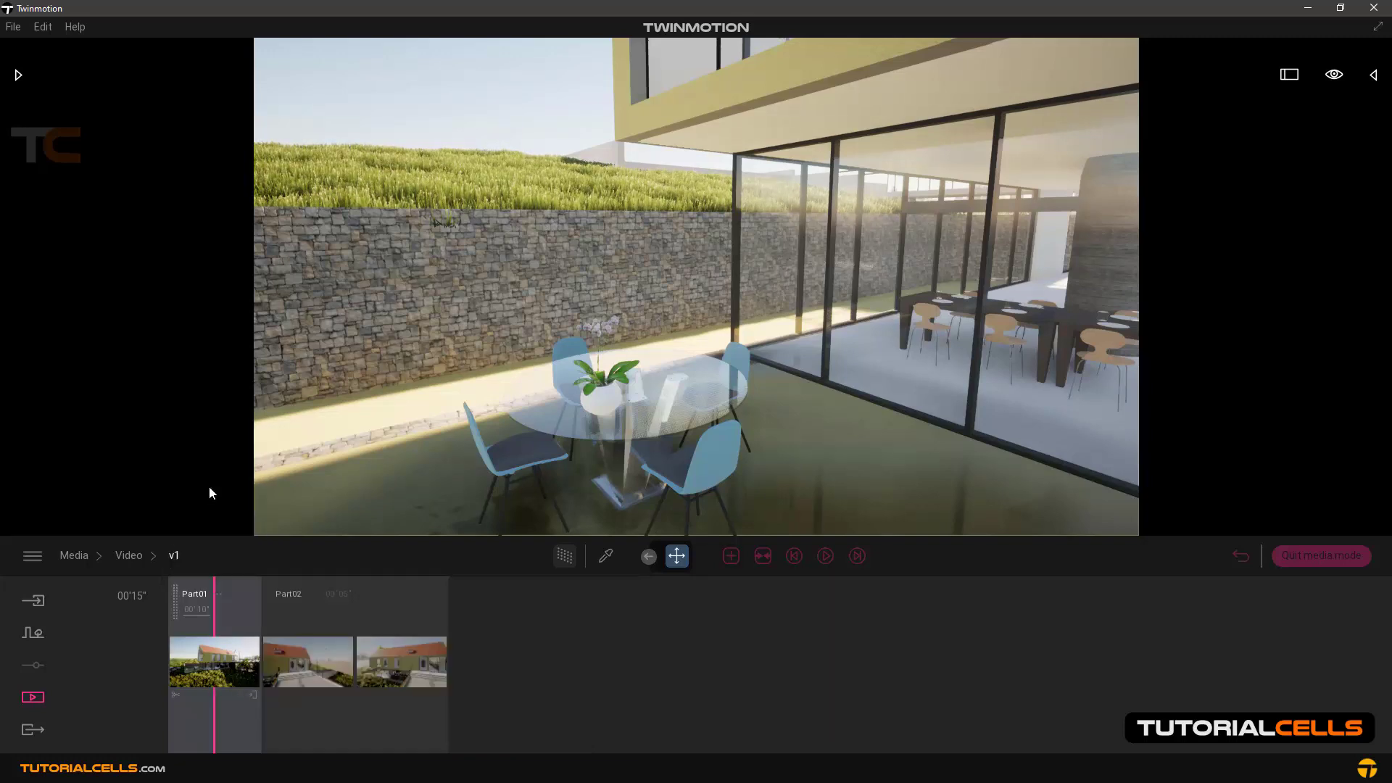
left_click(220, 593)
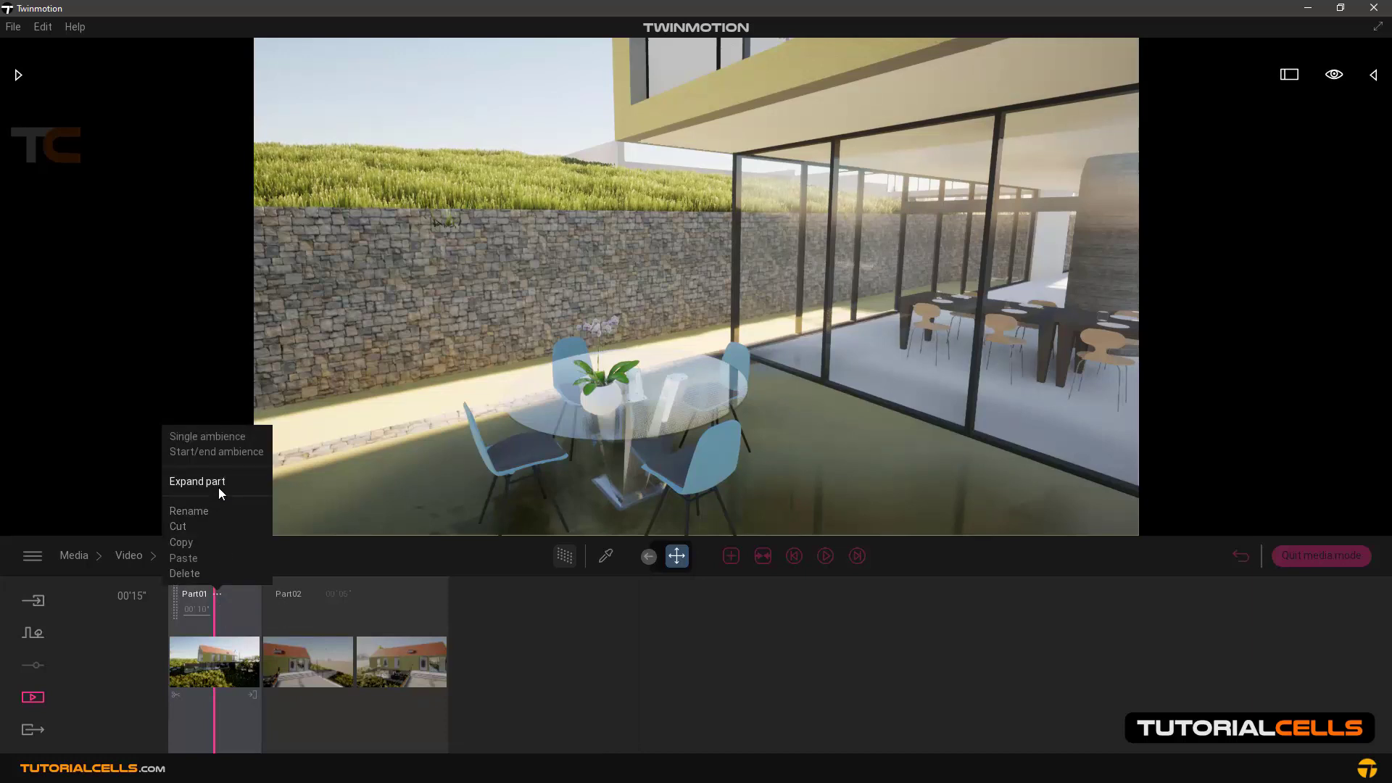
left_click(218, 487)
left_click(216, 595)
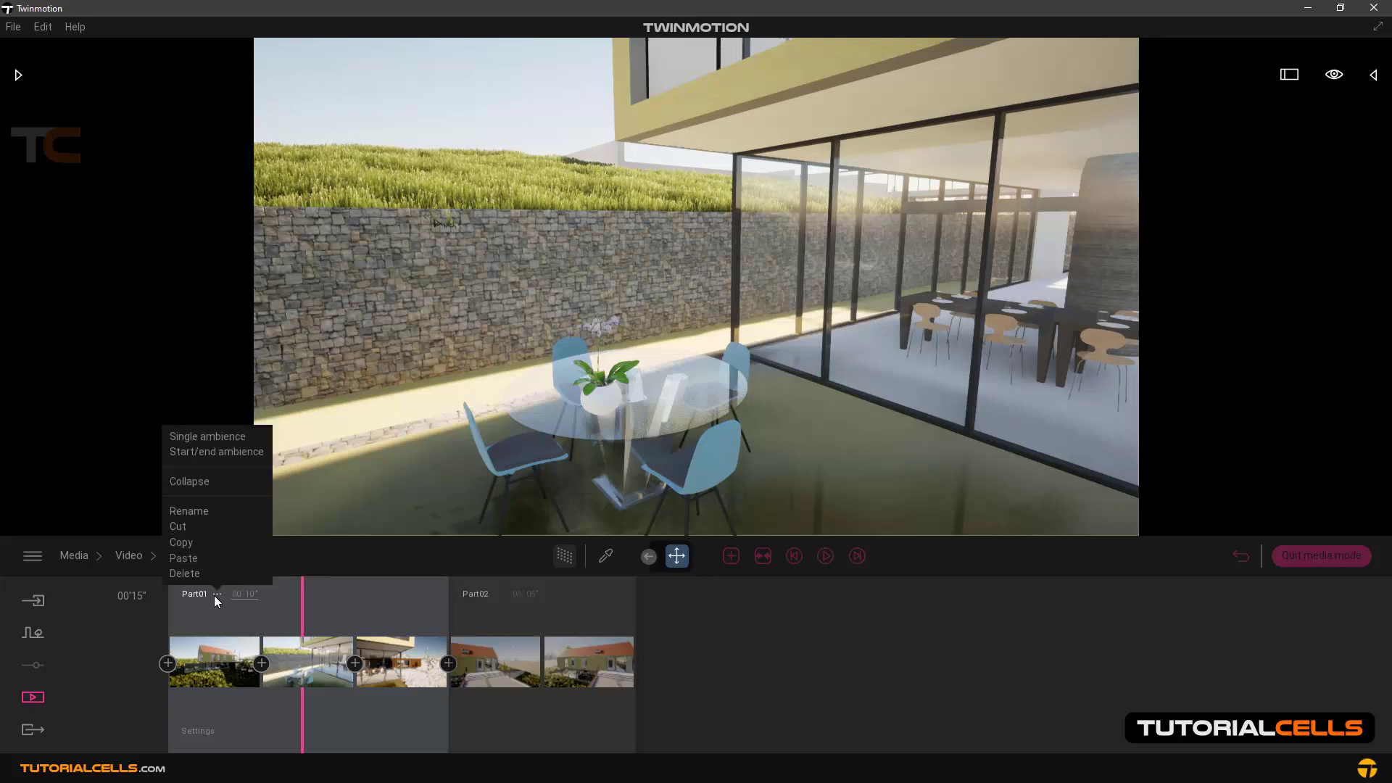
left_click(193, 436)
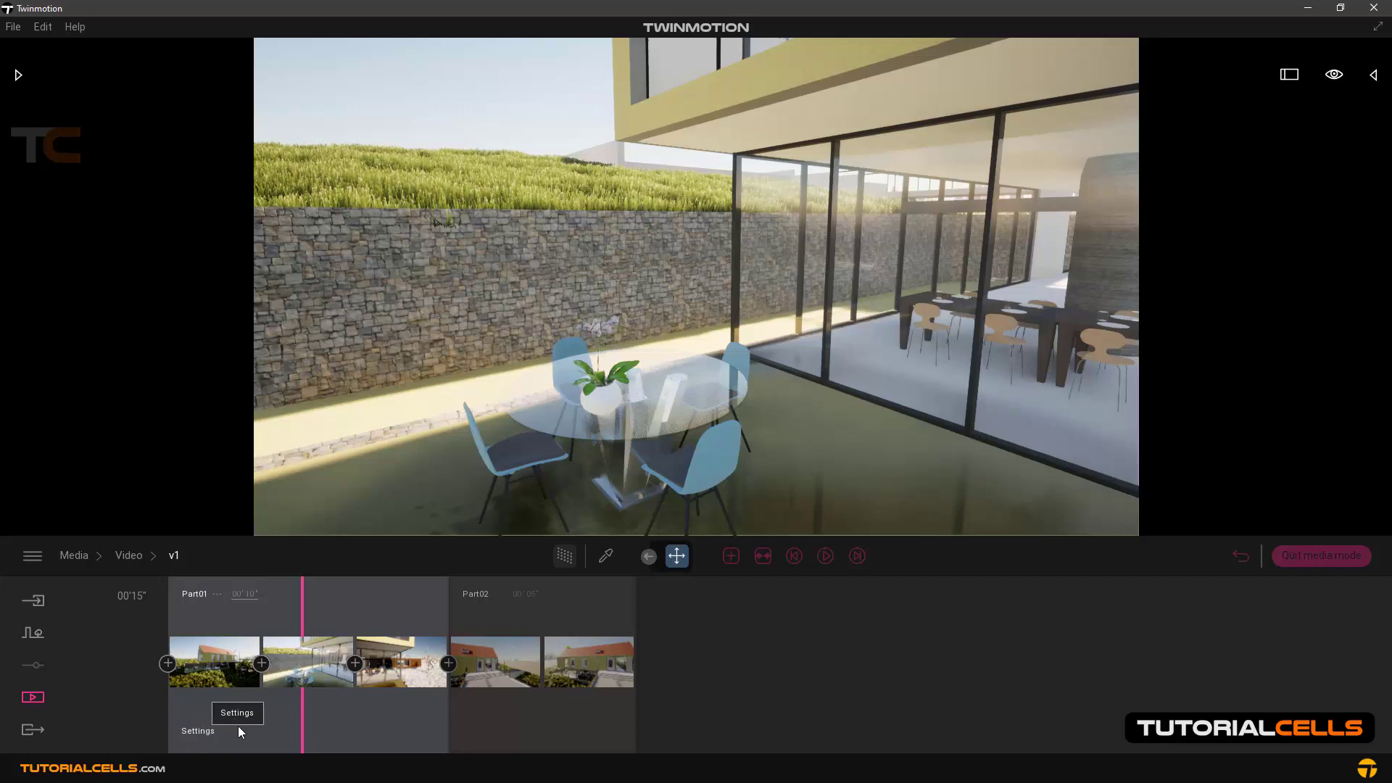
left_click(340, 661)
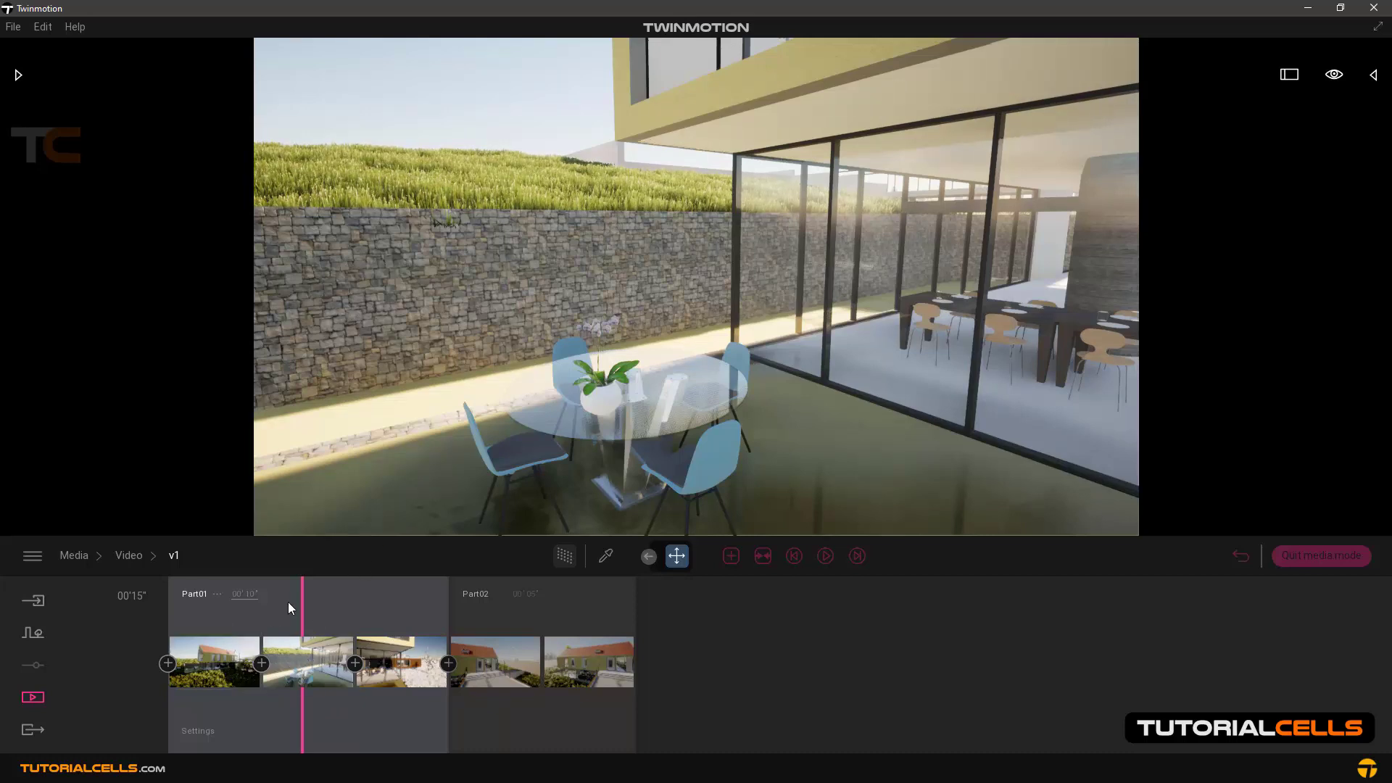
Set Part01's Location time of day to about 09:09.
left_click(206, 730)
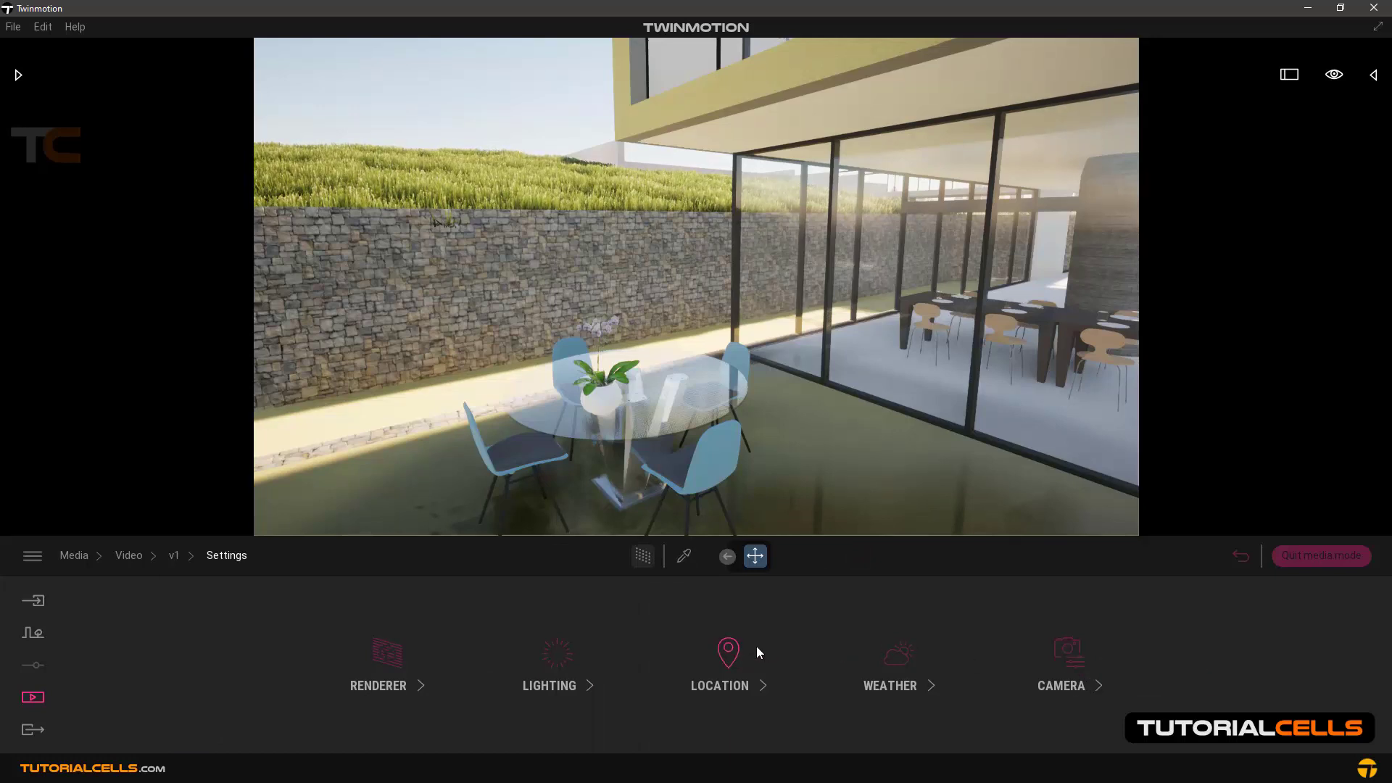
left_click(732, 656)
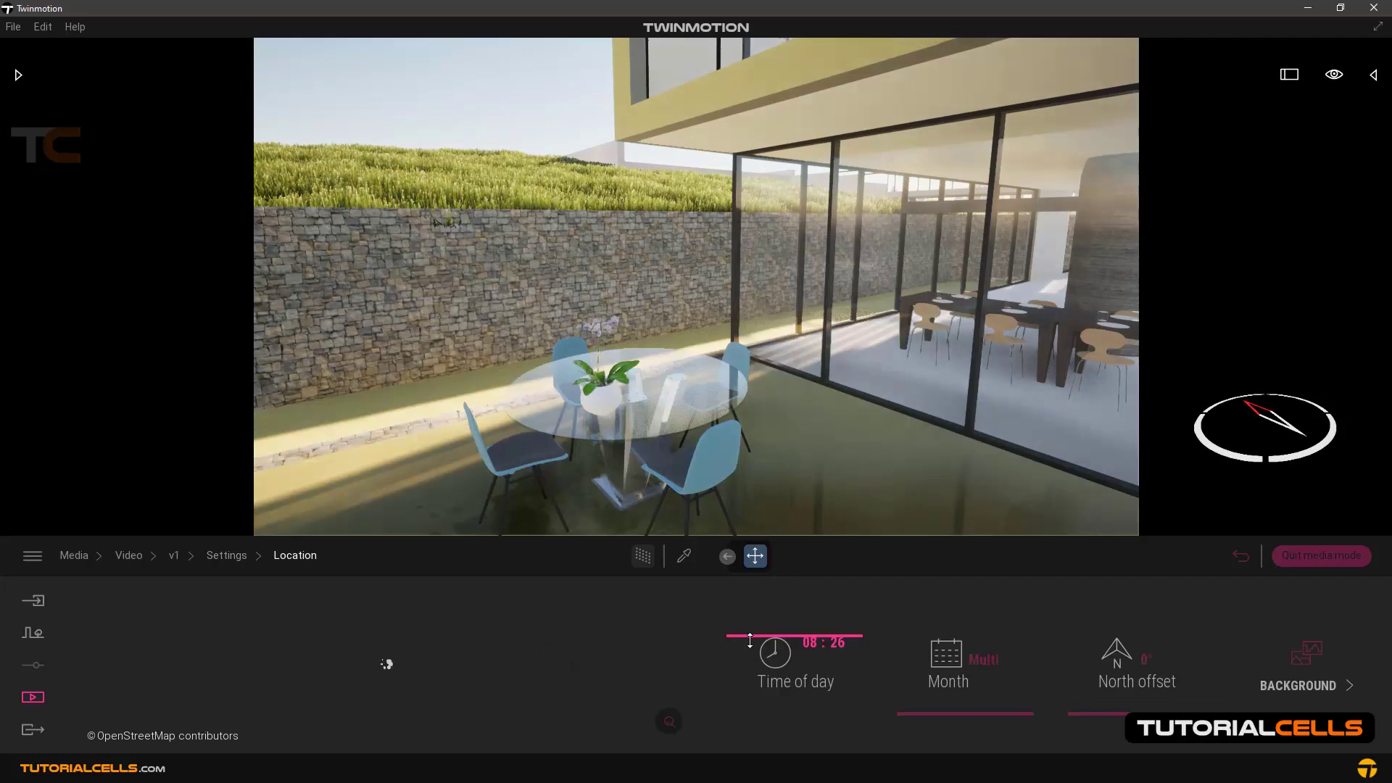
left_click_drag(754, 652, 754, 681)
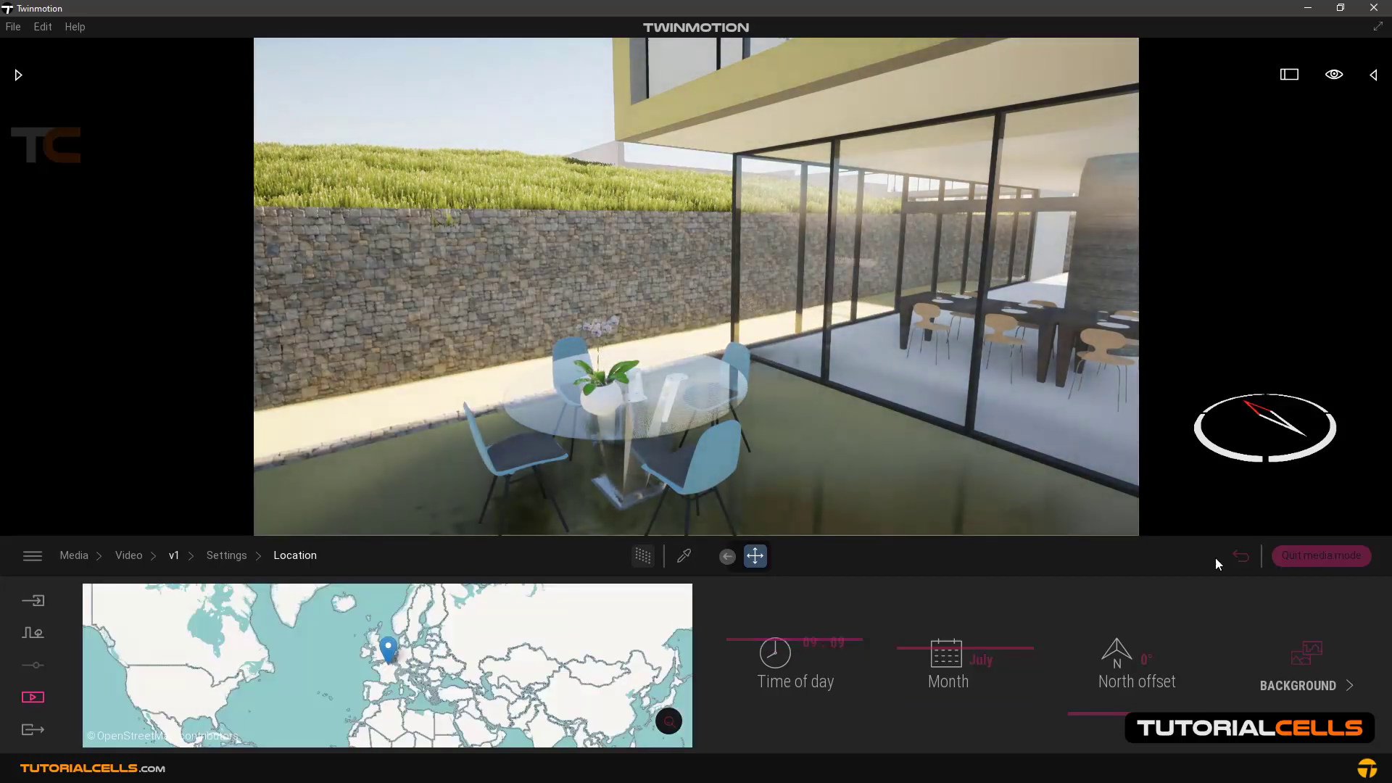
left_click(1240, 556)
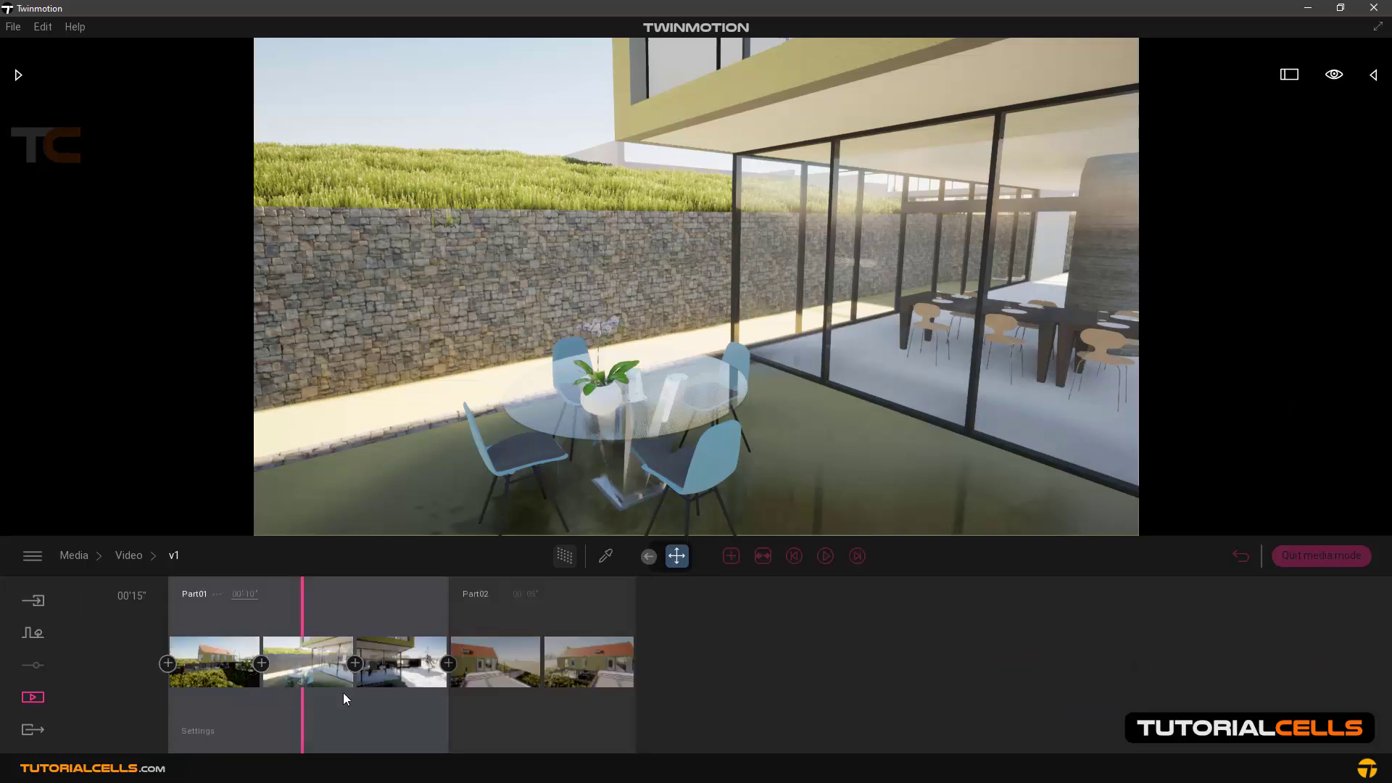
Scrub through Part01's opening camera move and back to its start.
left_click(245, 681)
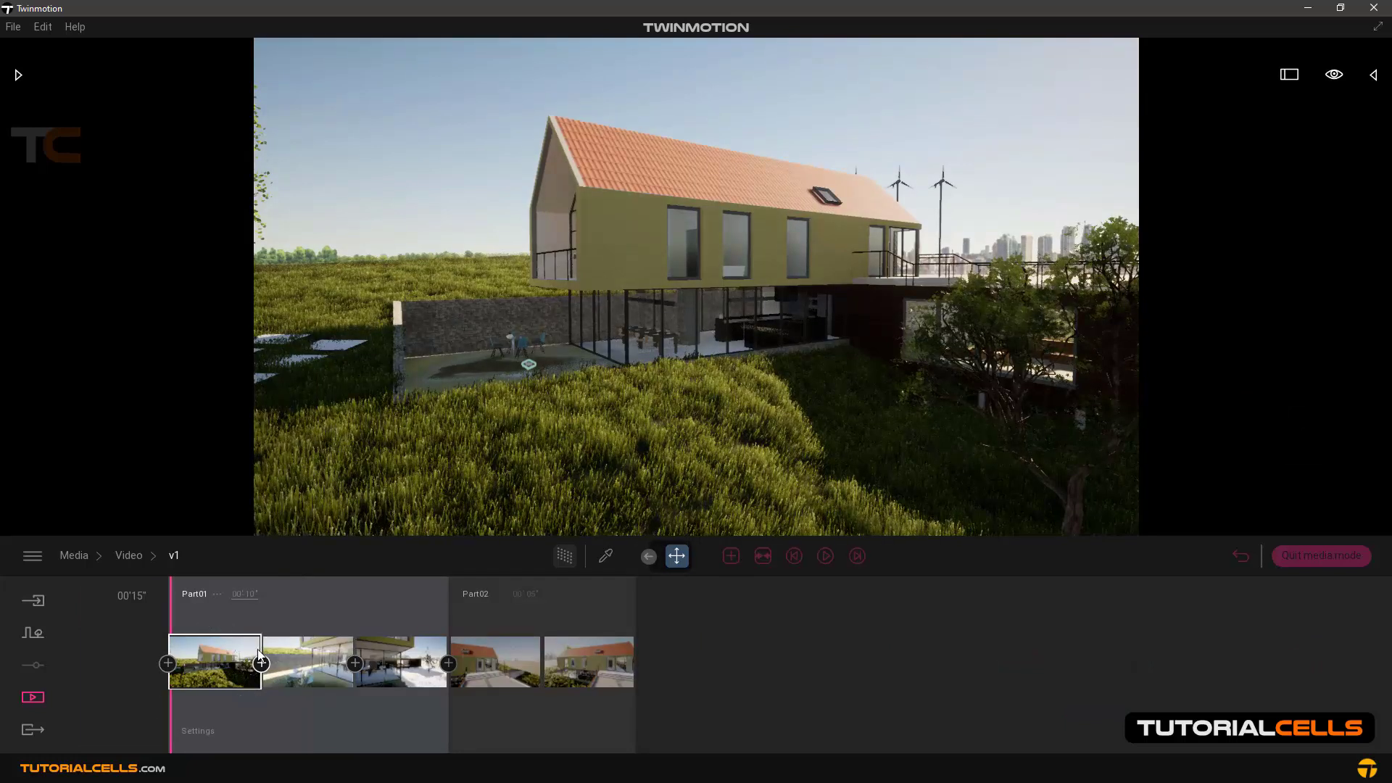
left_click_drag(171, 607, 300, 596)
mouse_move(221, 666)
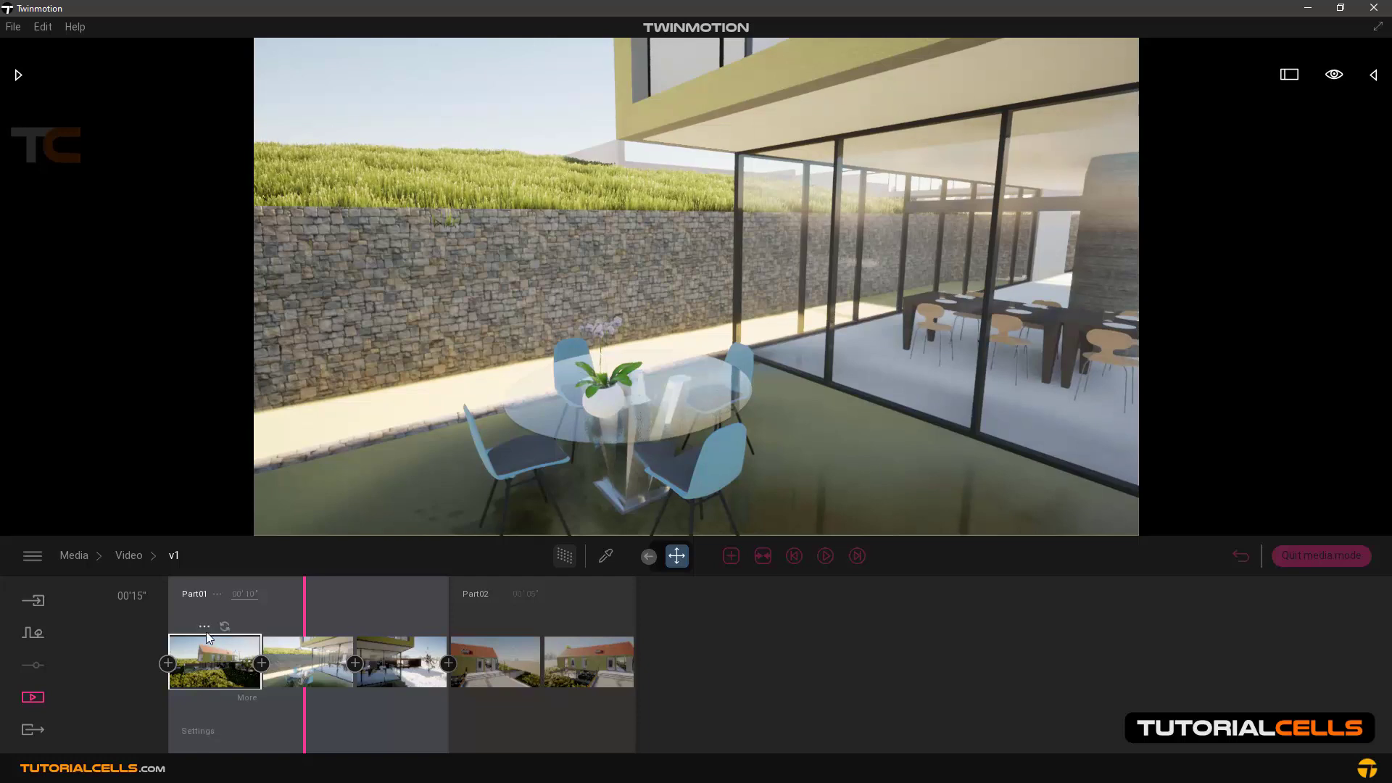
mouse_move(418, 669)
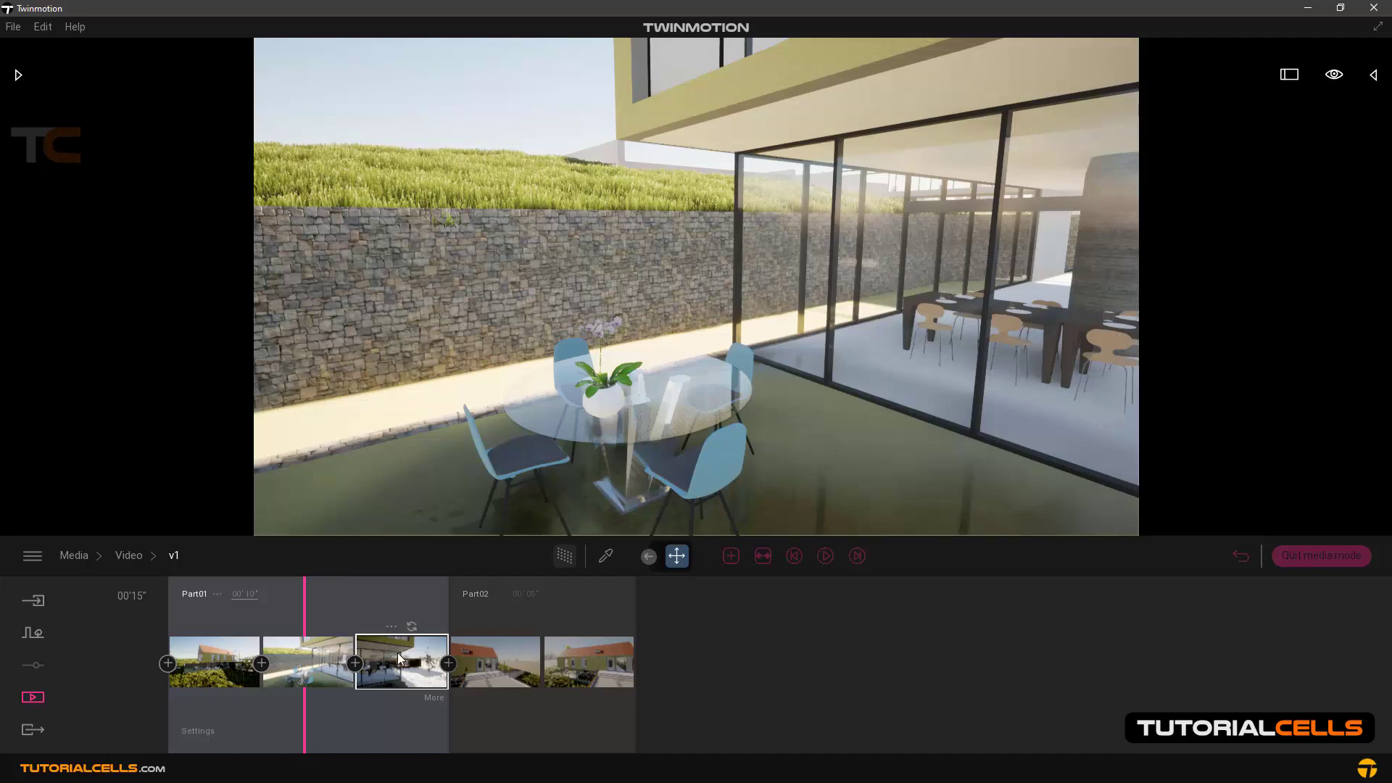
mouse_move(256, 649)
left_click_drag(304, 606, 157, 617)
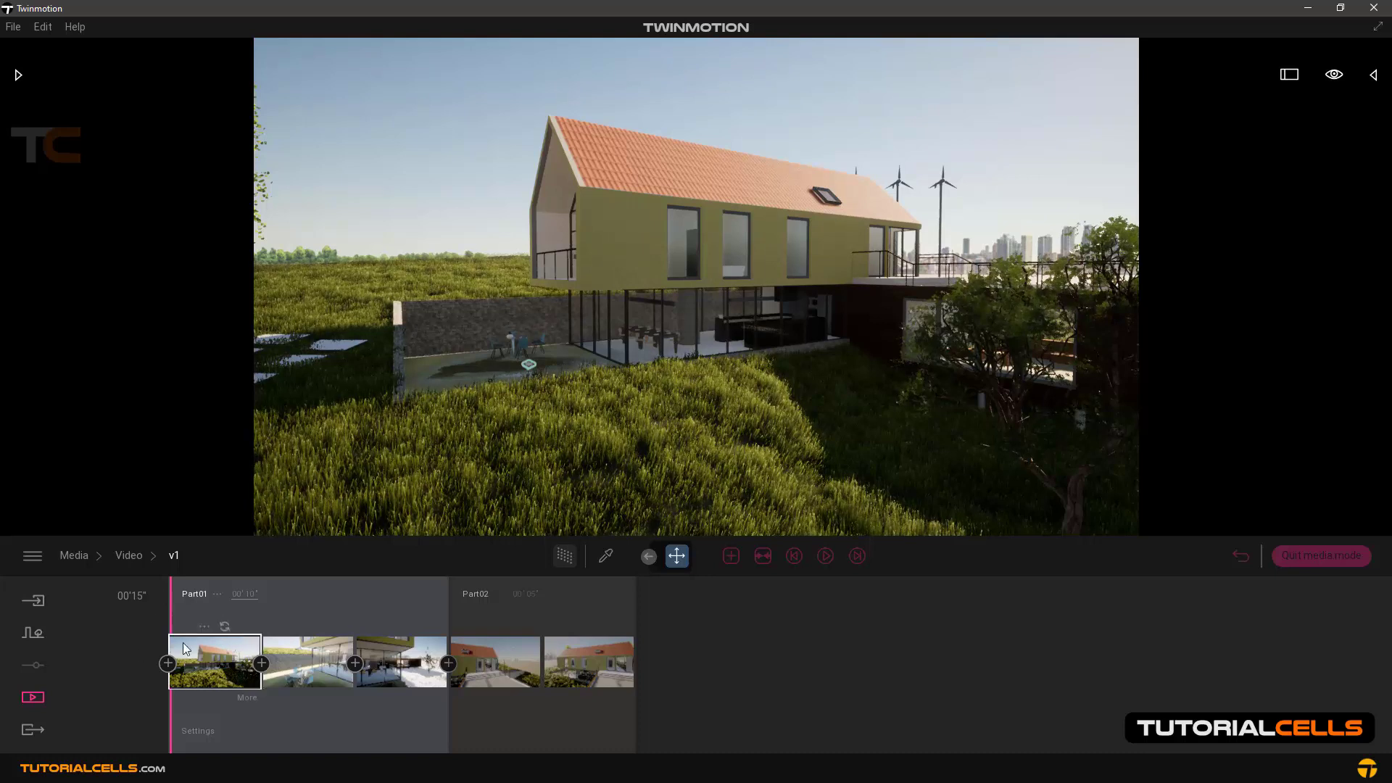
left_click(217, 595)
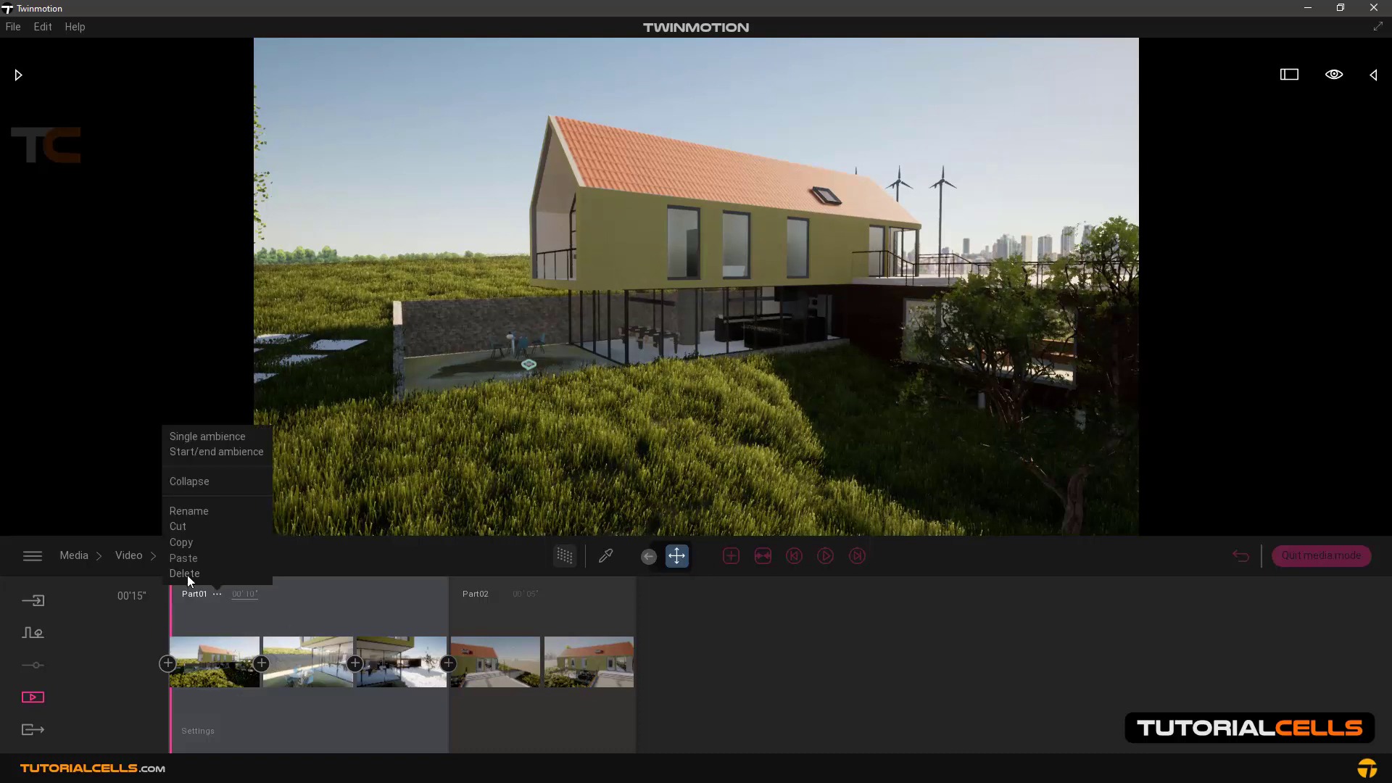
Give Part01 separate start and end ambiences, with the end time of day about 14:39.
left_click(220, 452)
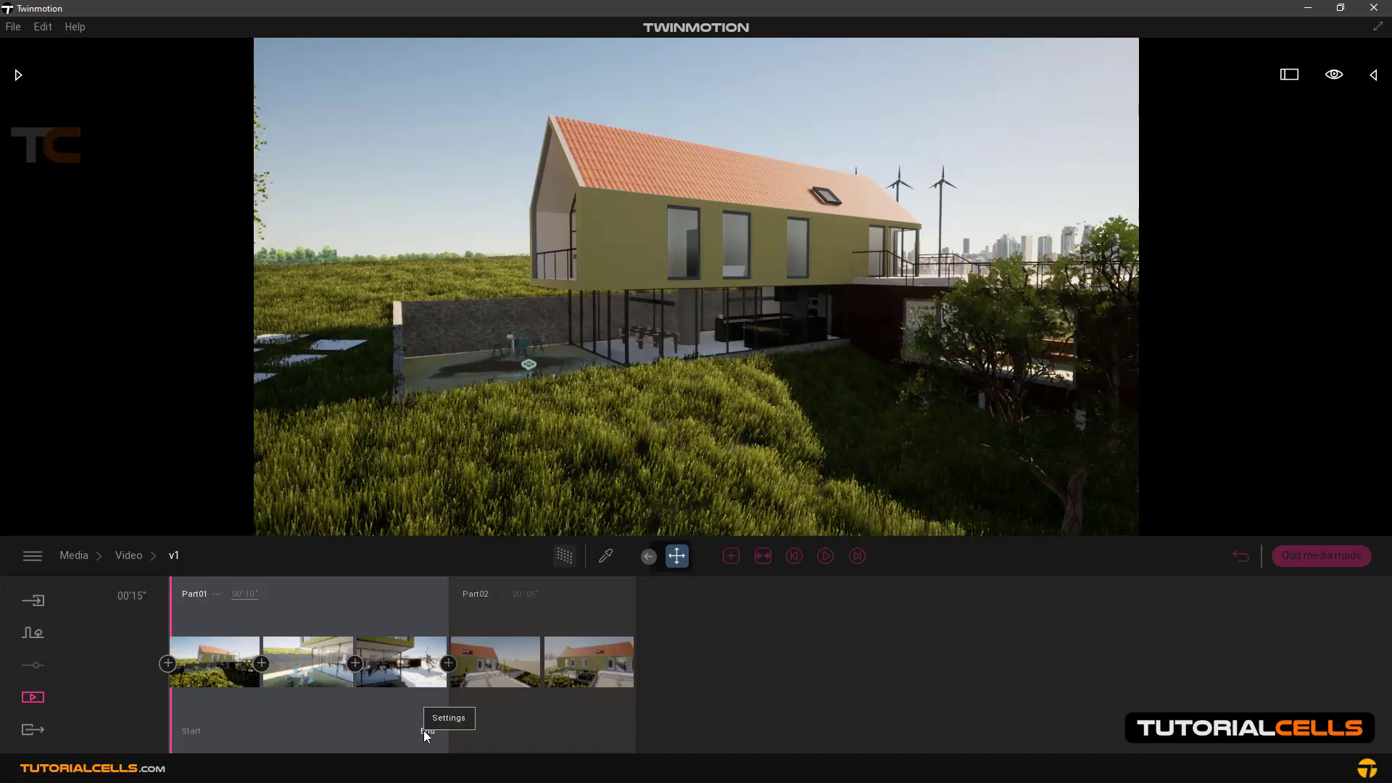
left_click(192, 731)
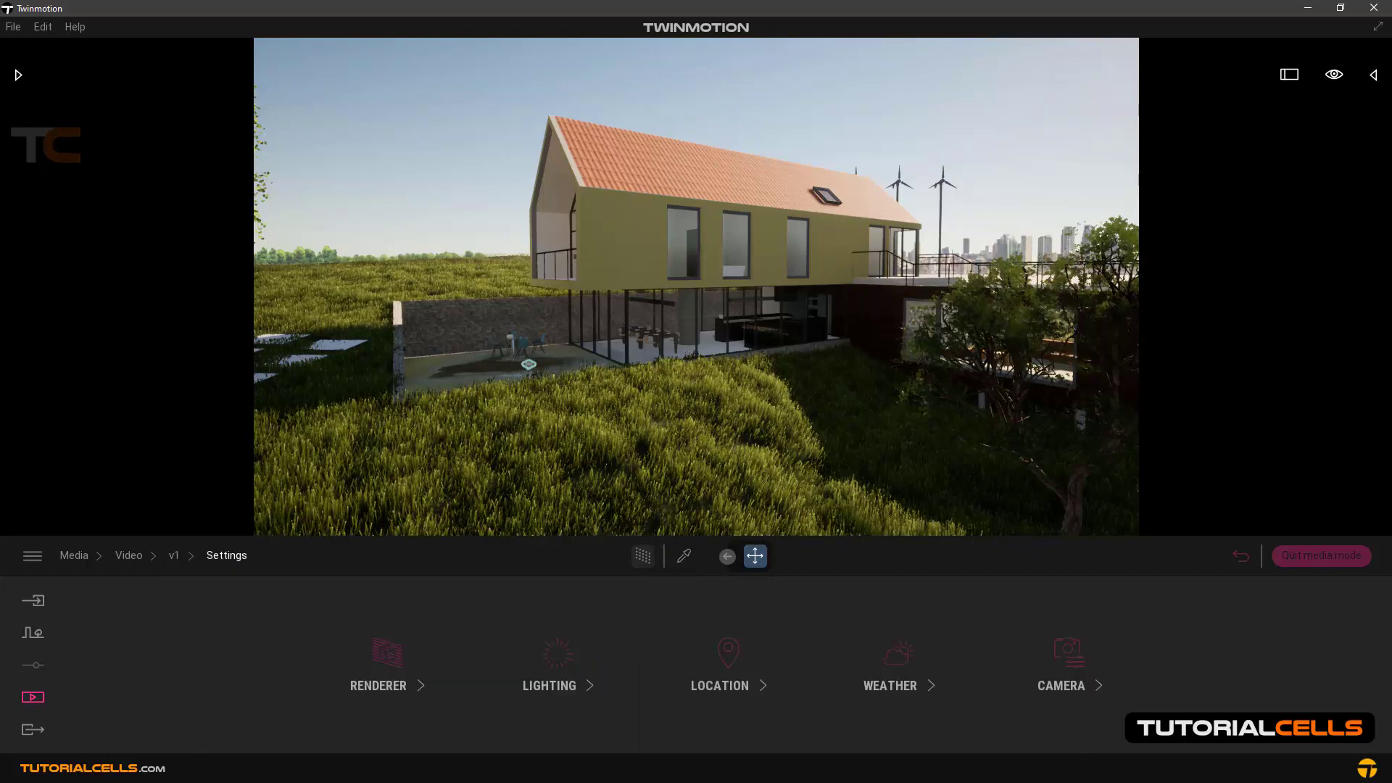
left_click(729, 652)
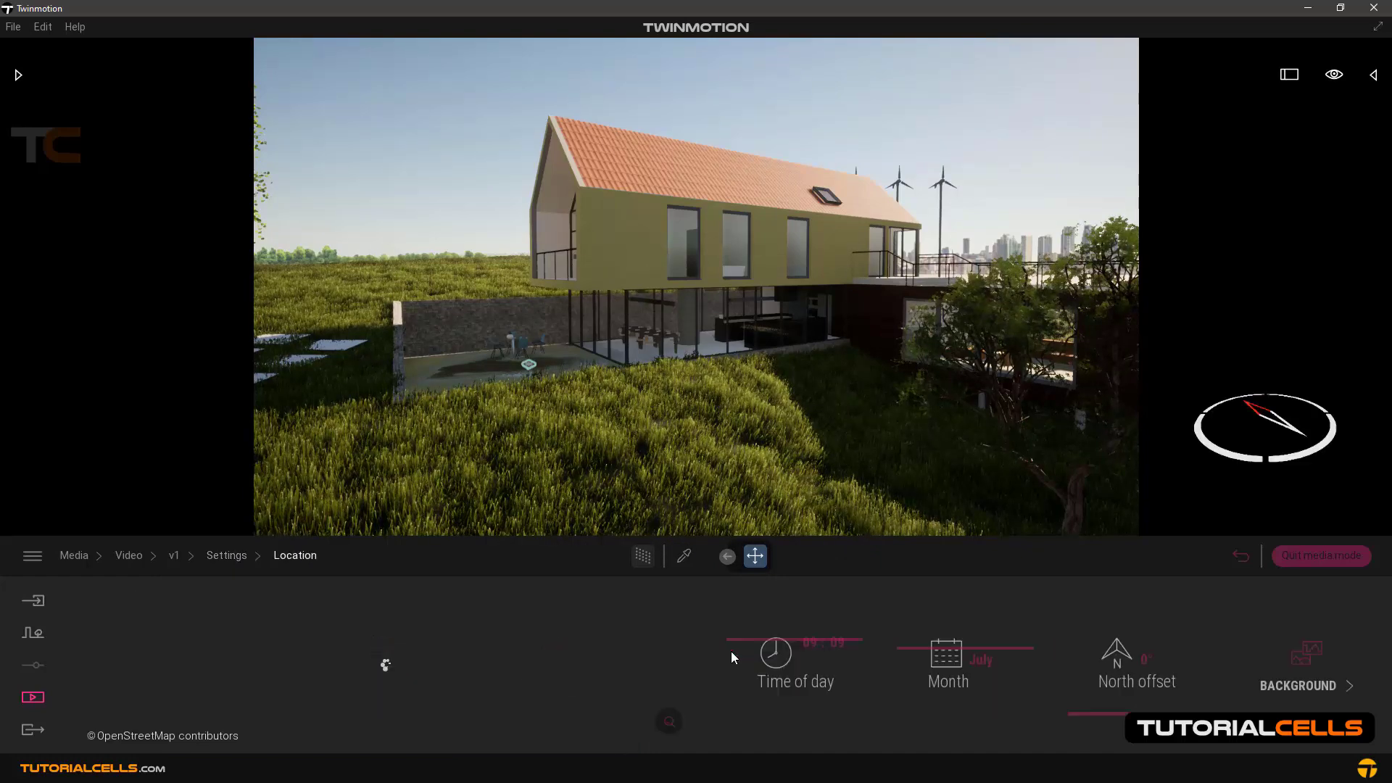
left_click_drag(749, 642, 762, 698)
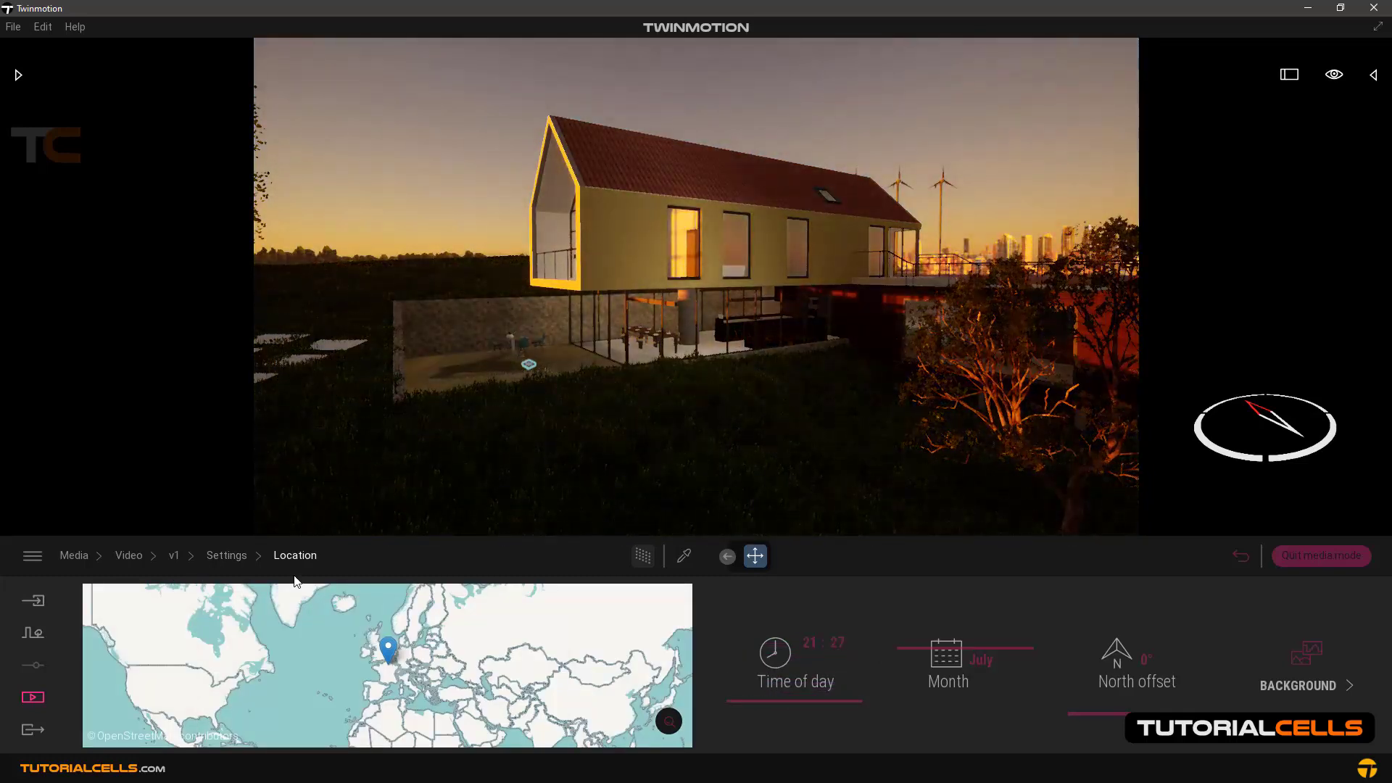
left_click(1232, 558)
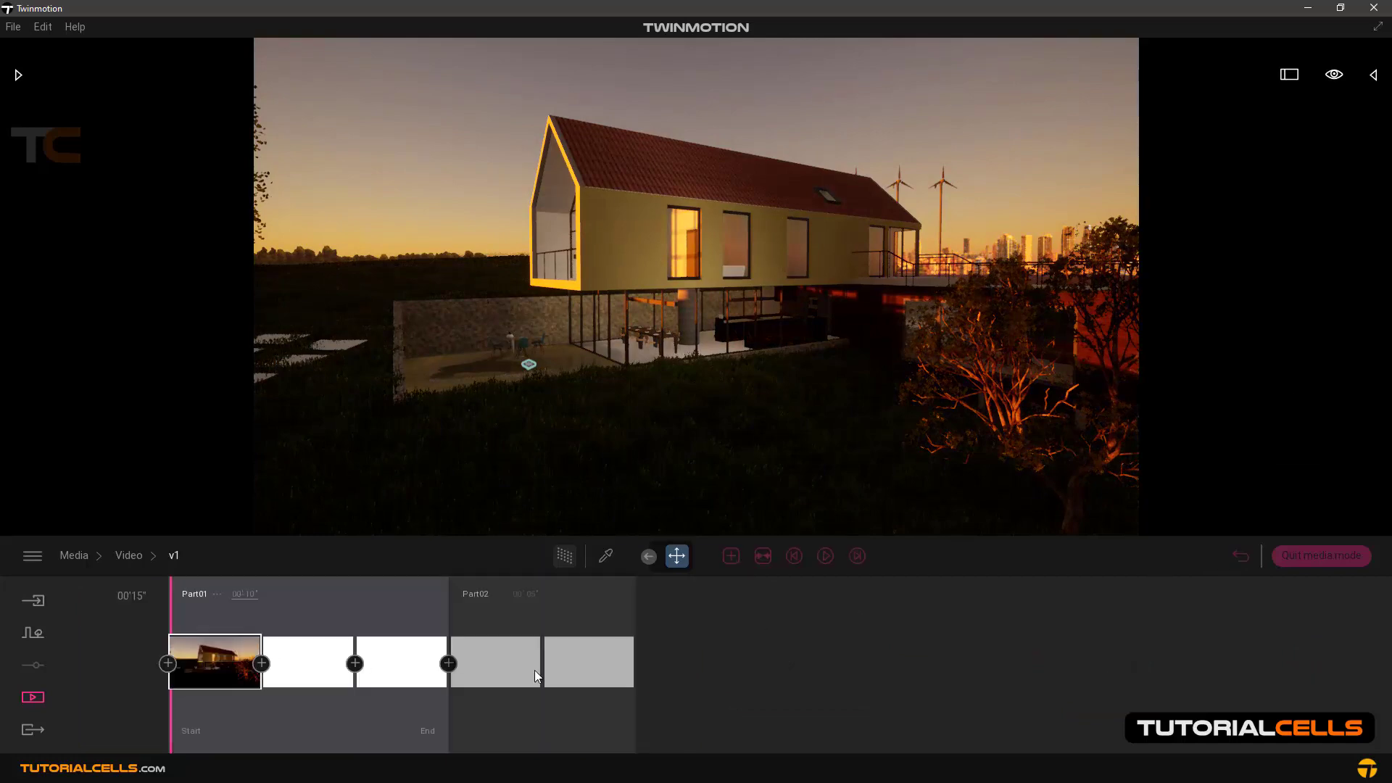
Change the last keyframe's Weather season from snowy winter to summer.
left_click(428, 729)
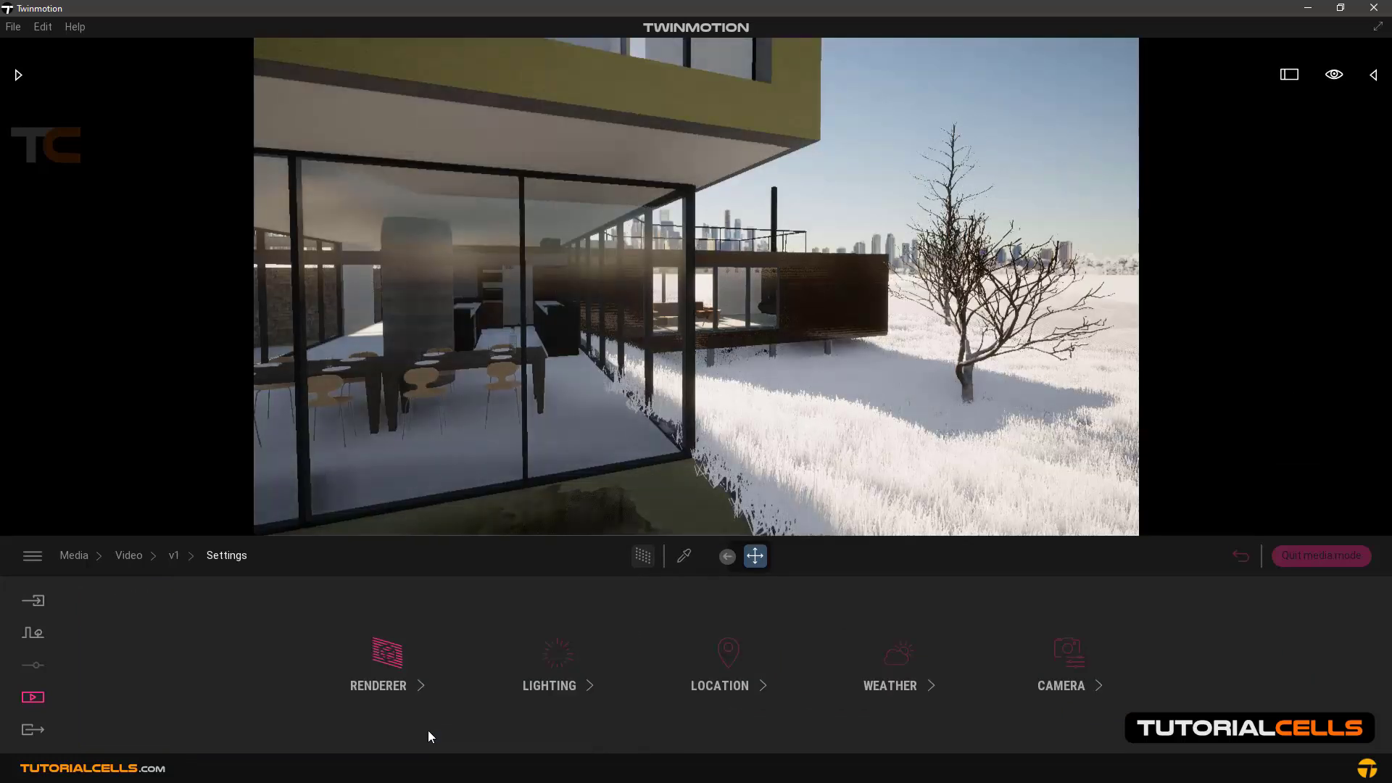
left_click(885, 653)
mouse_move(777, 647)
left_mouse_down()
mouse_move(515, 655)
mouse_move(602, 652)
left_mouse_up()
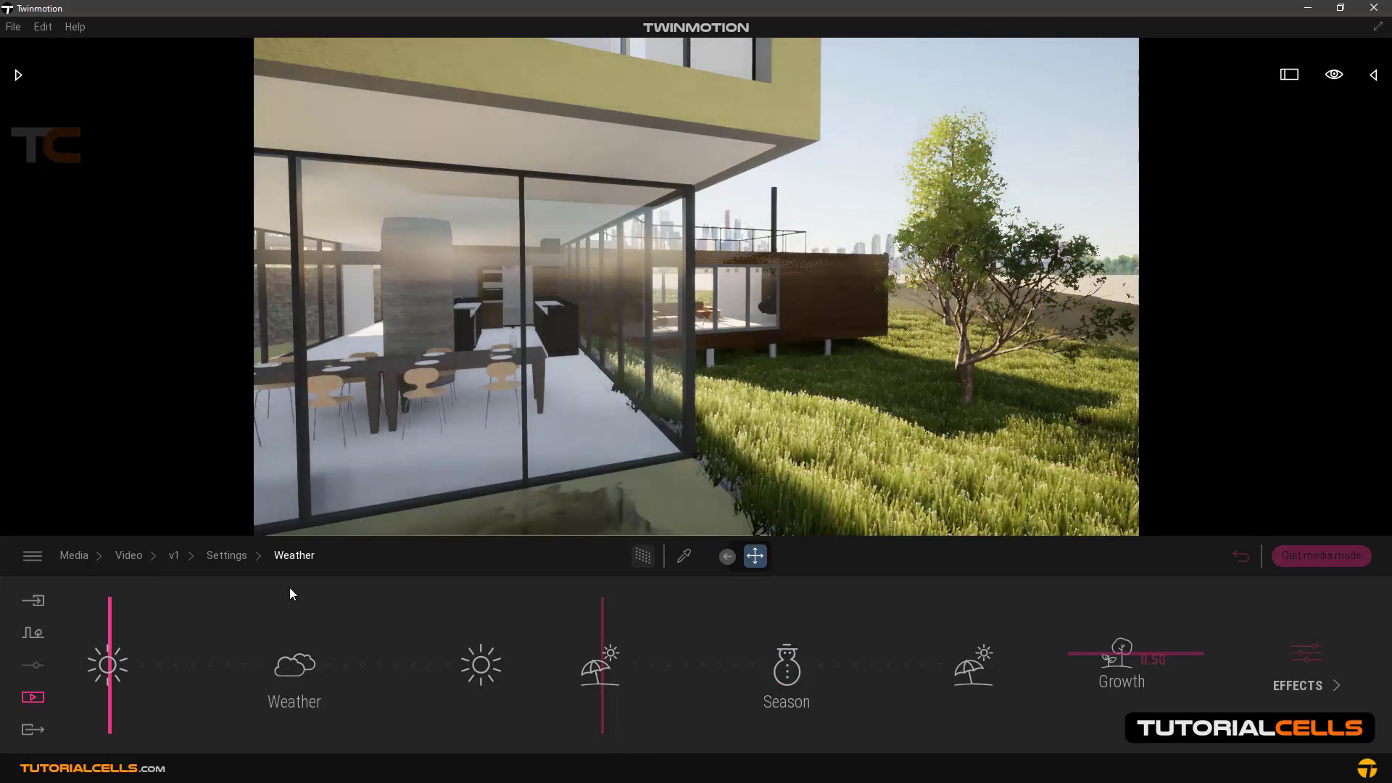
left_click(1238, 556)
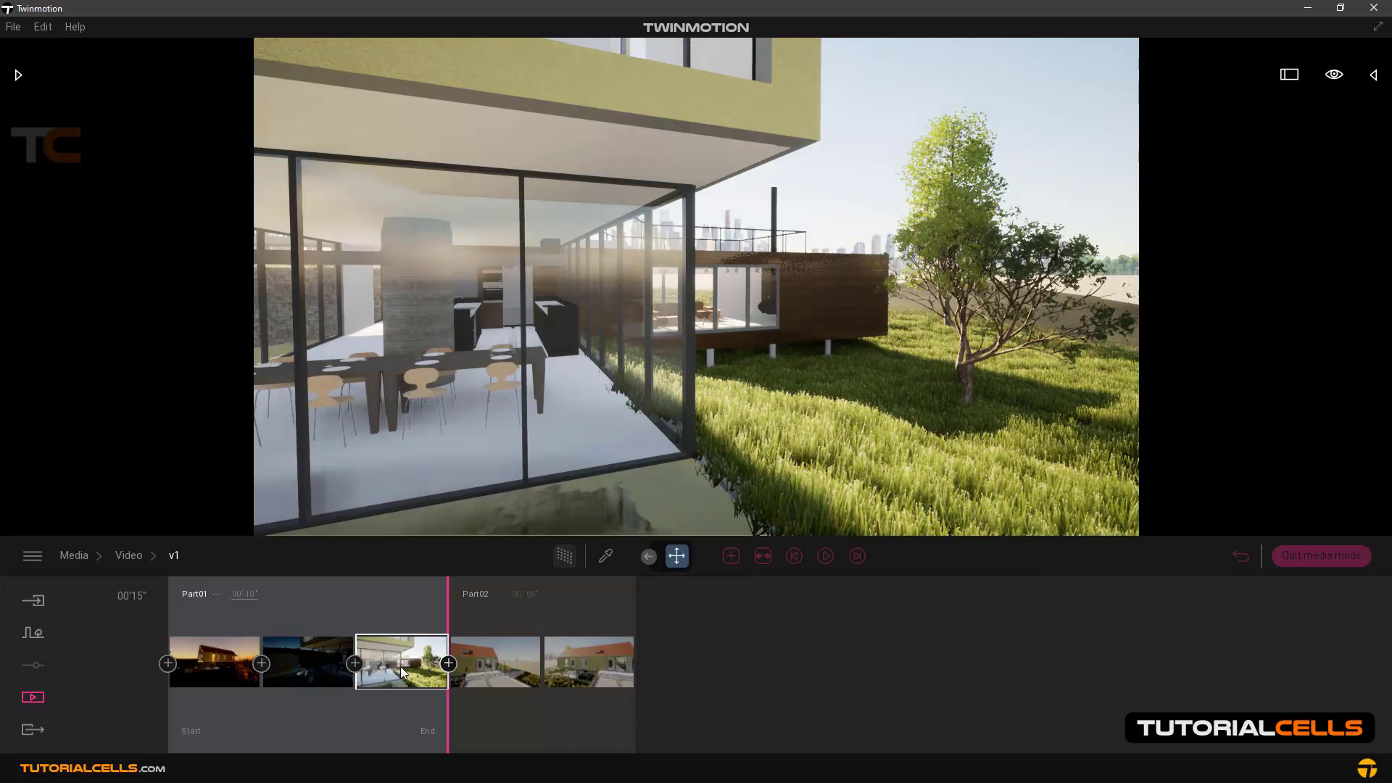
Set the last keyframe's time of day to 11:02.
left_click(422, 732)
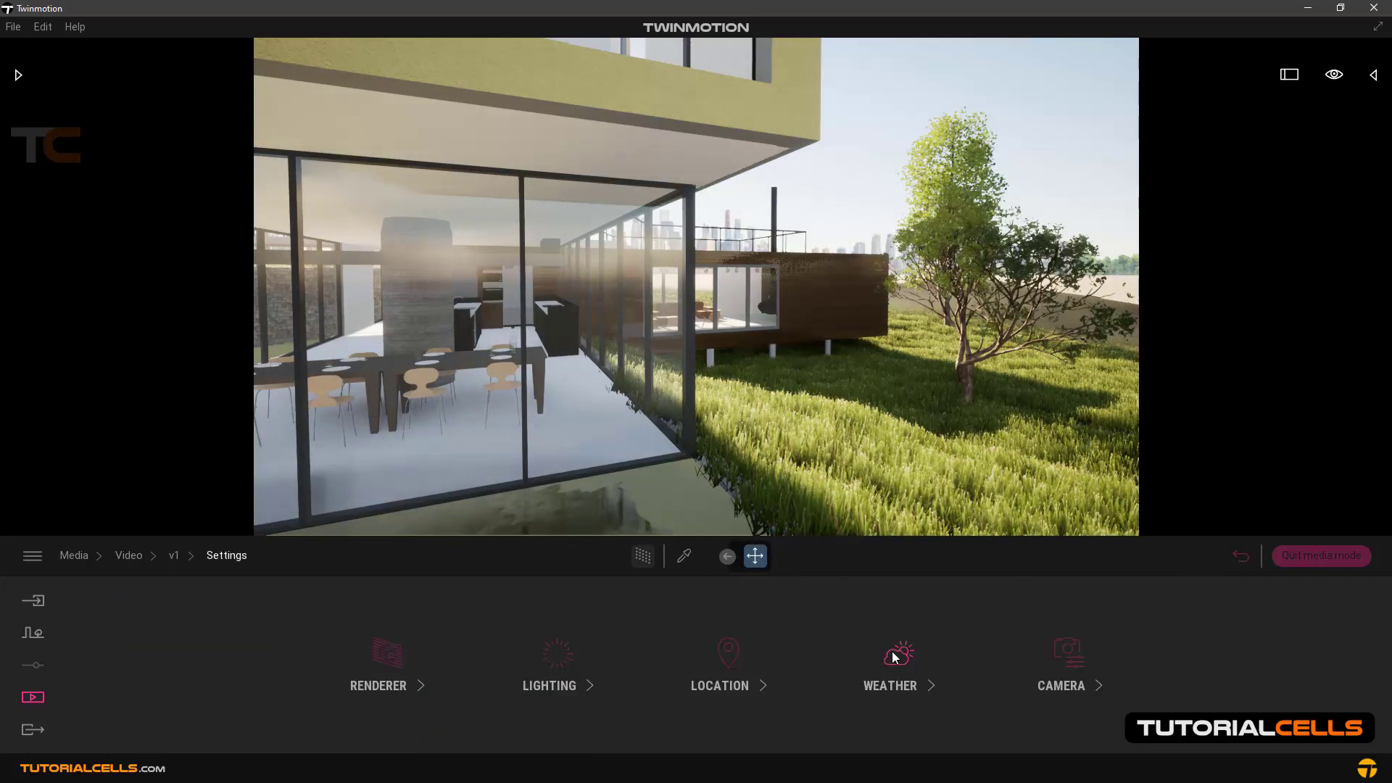
left_click(738, 655)
left_click_drag(738, 644, 744, 651)
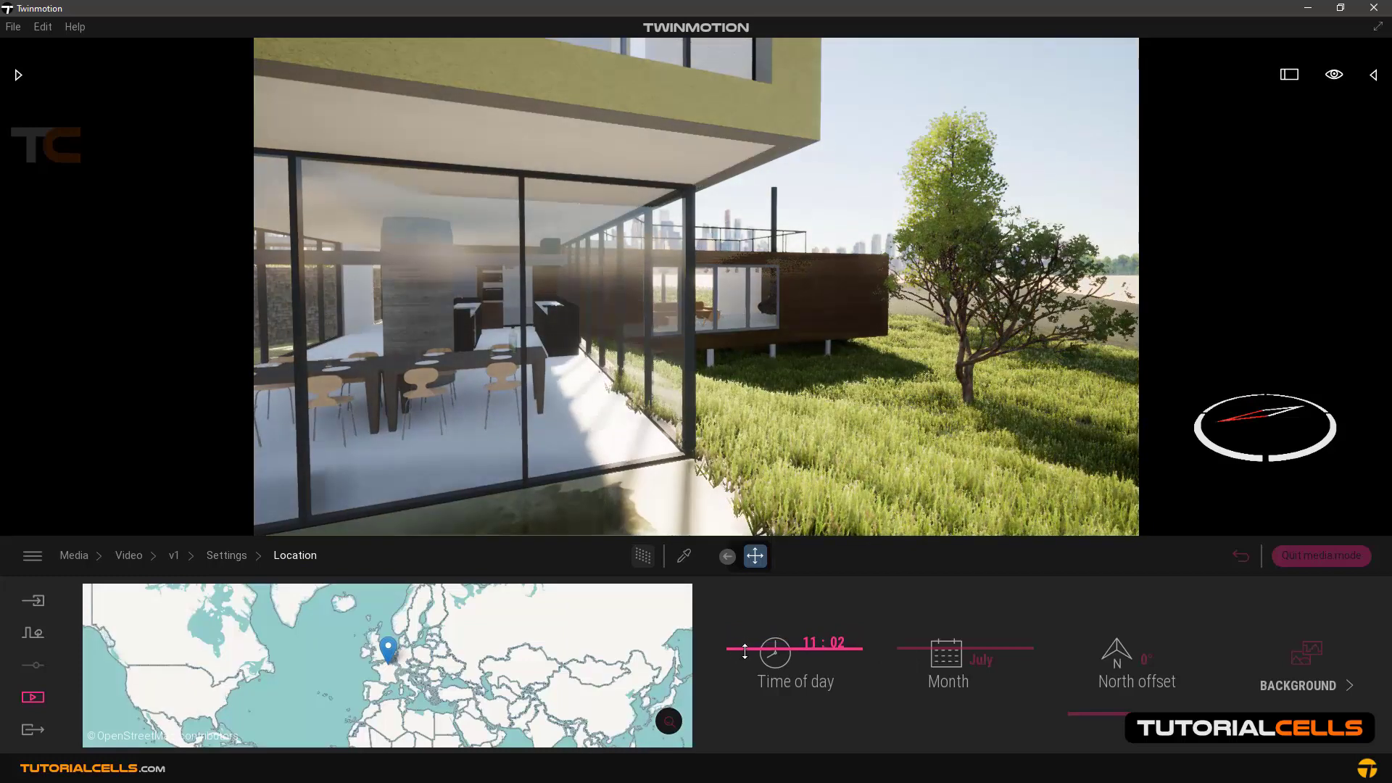
left_click(1232, 558)
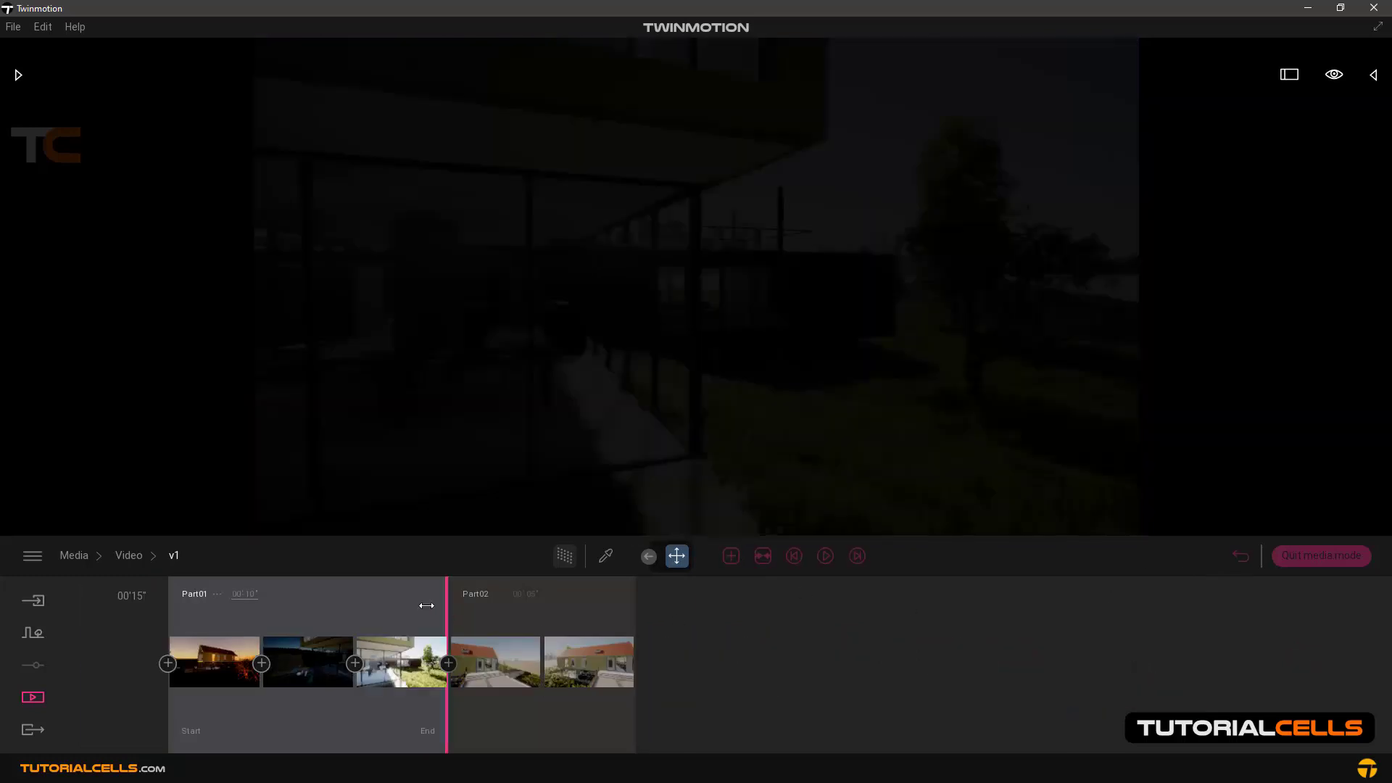
left_click(426, 605)
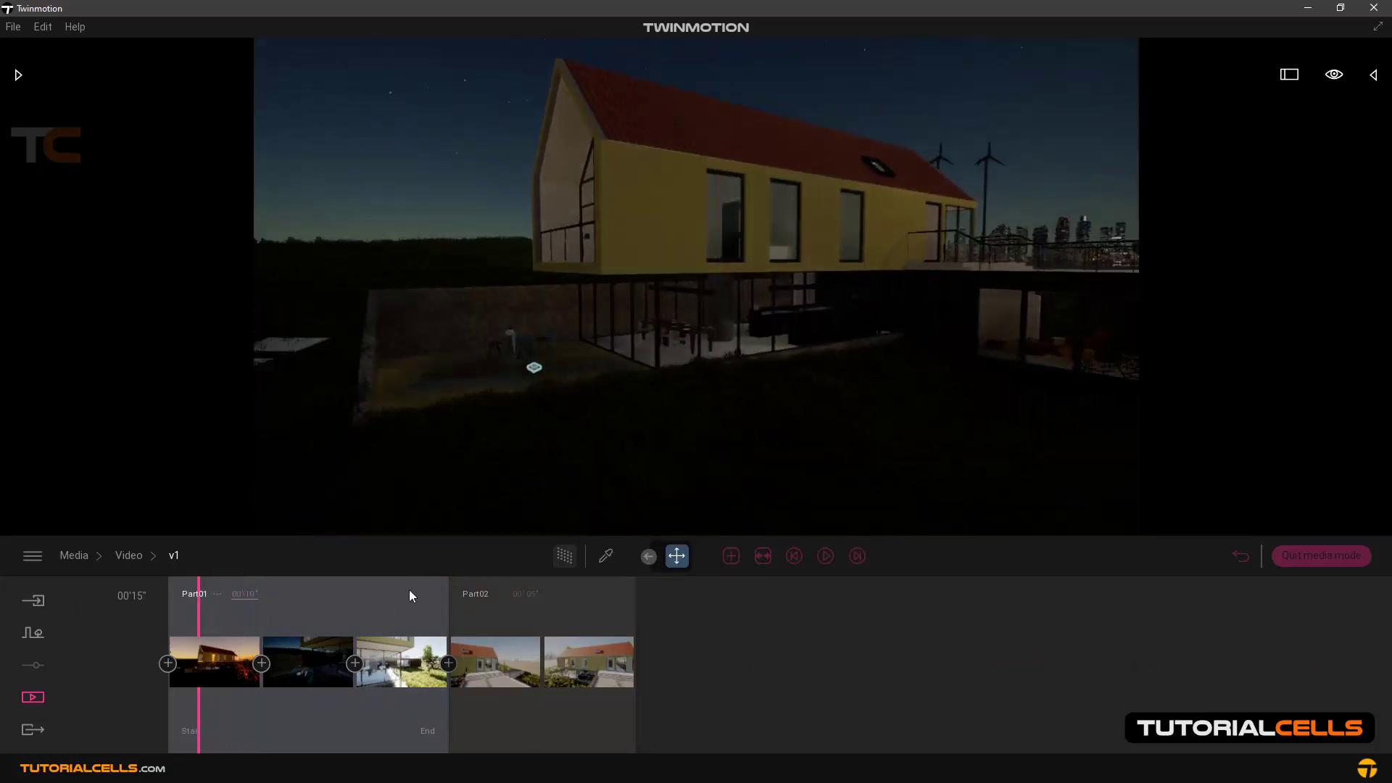
Play the v1 preview, scrub back to Part01's start, and open the first keyframe's settings.
left_click(825, 556)
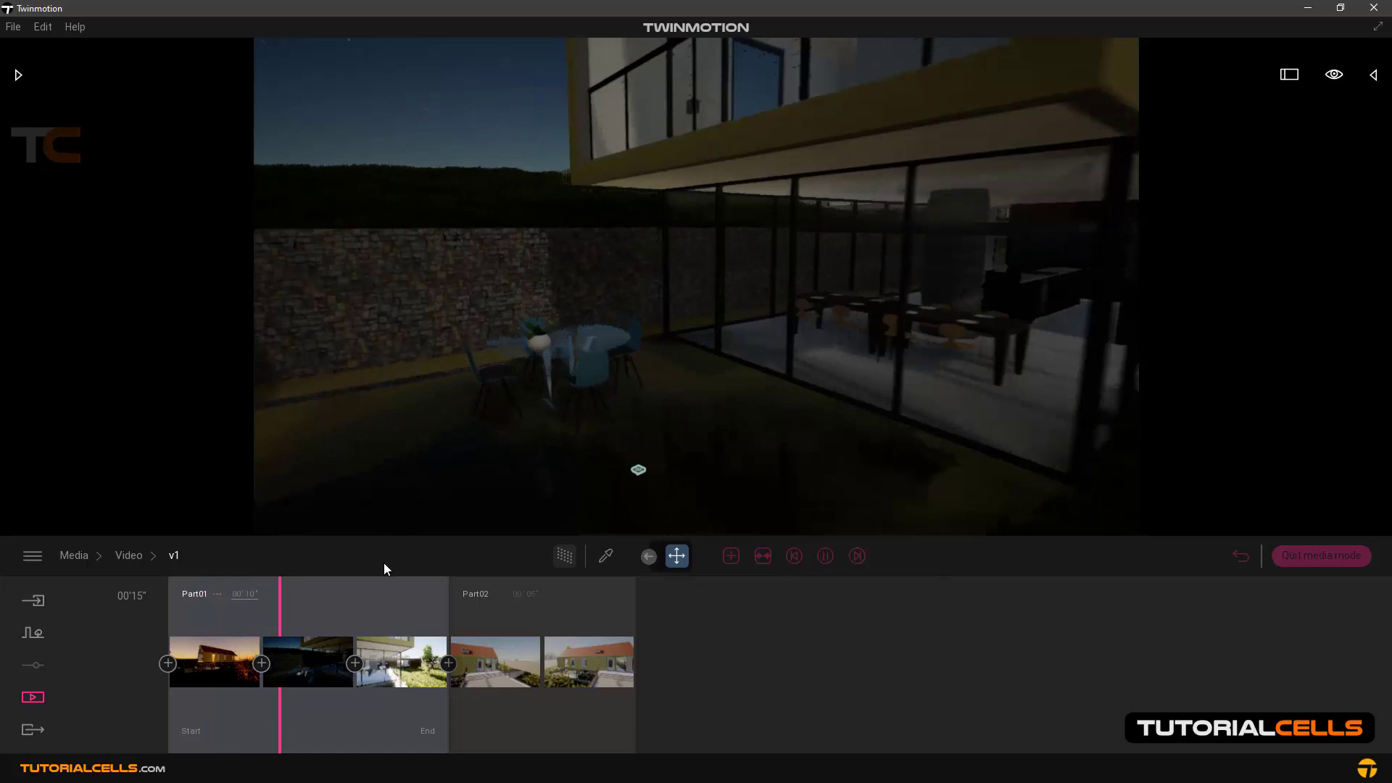
mouse_move(437, 702)
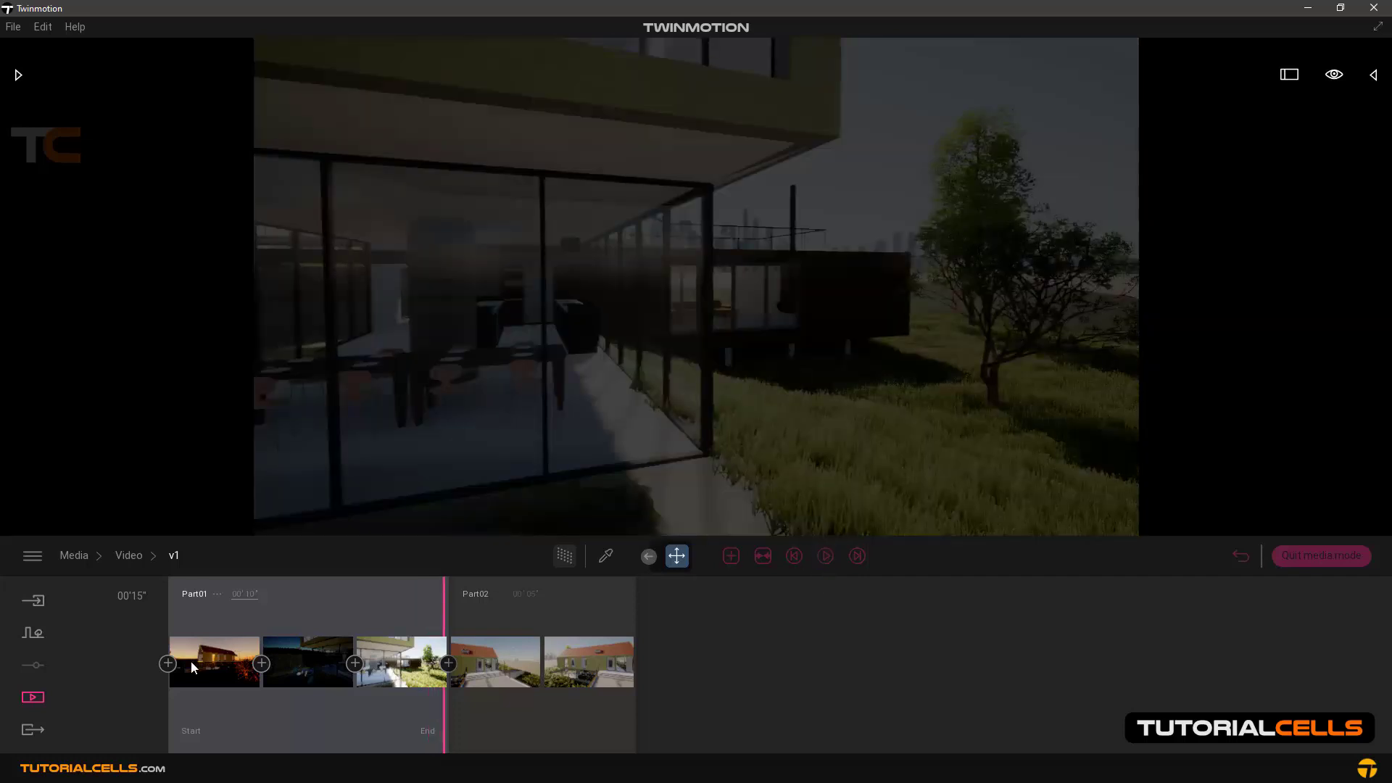
mouse_move(186, 682)
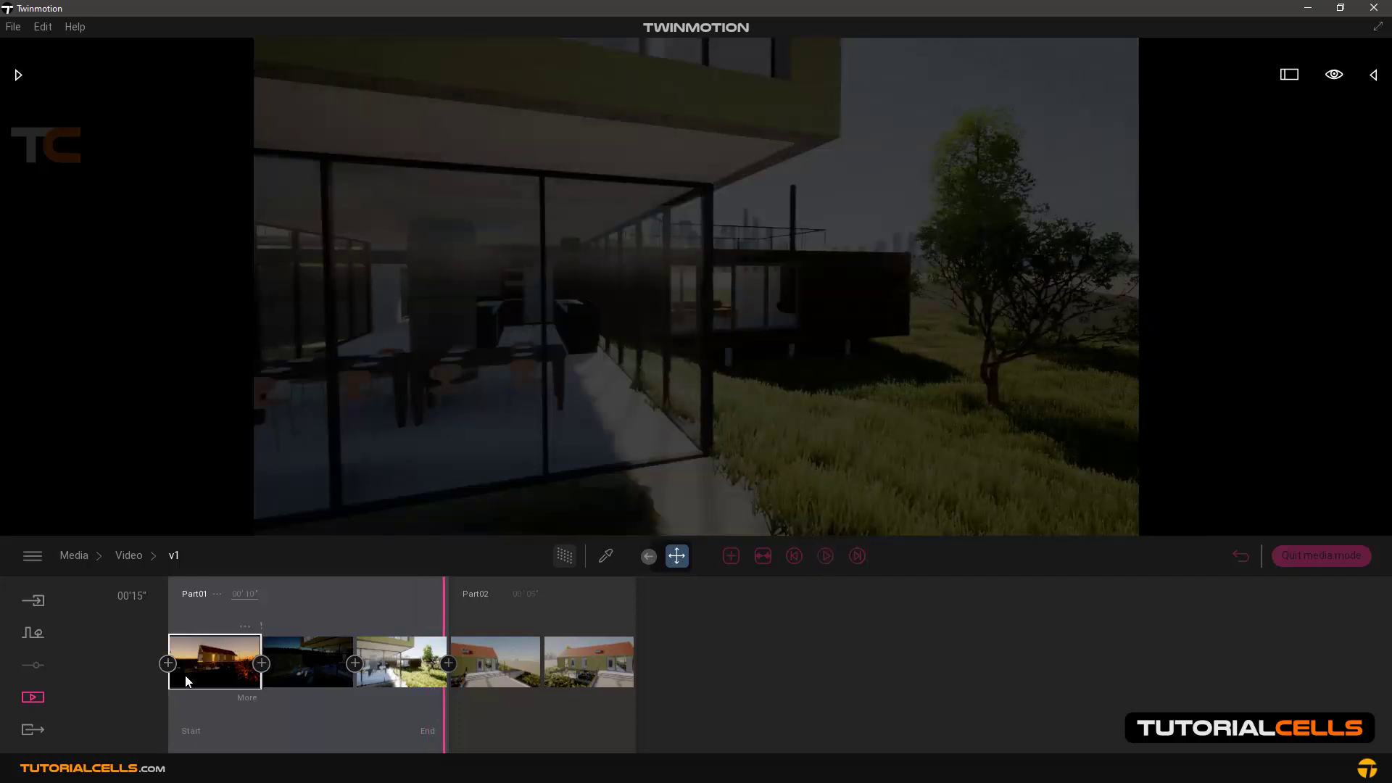
mouse_move(426, 673)
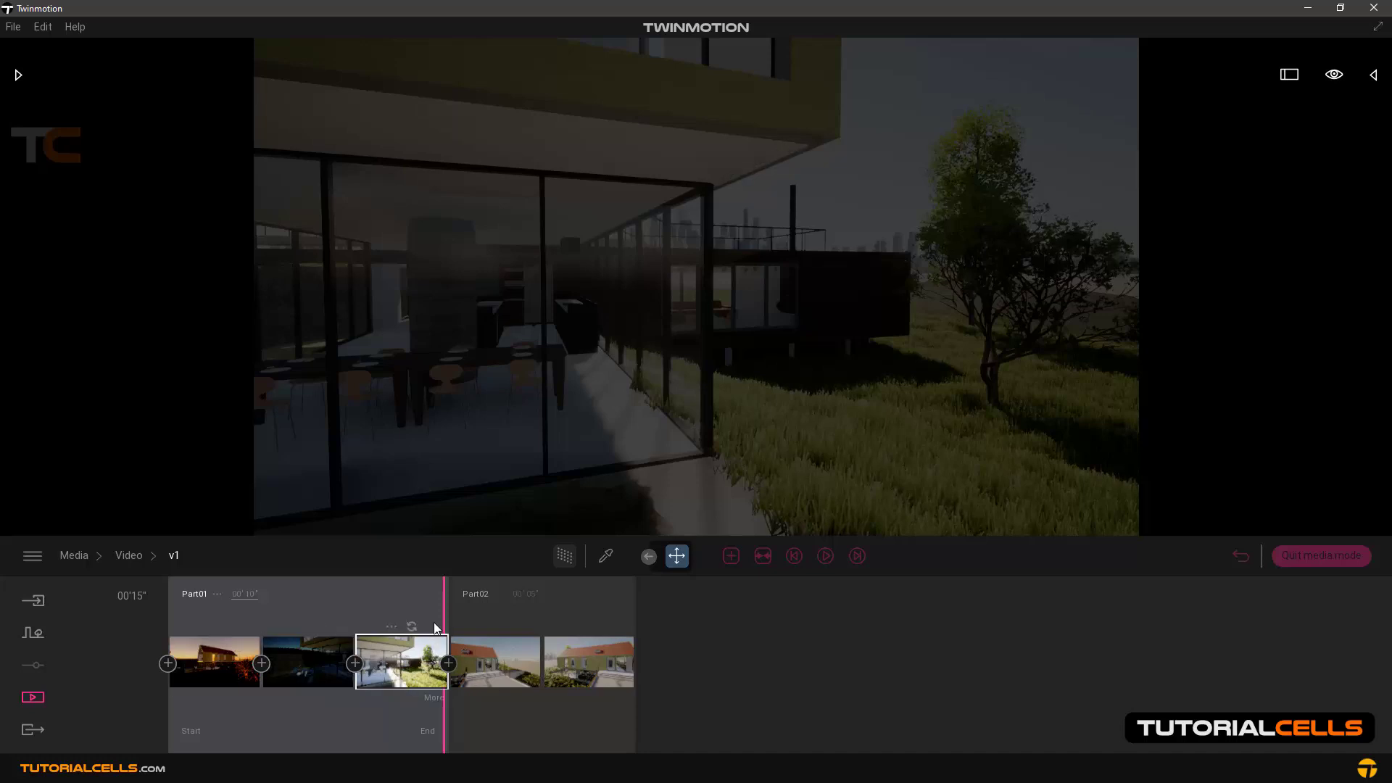
left_click_drag(441, 617, 163, 621)
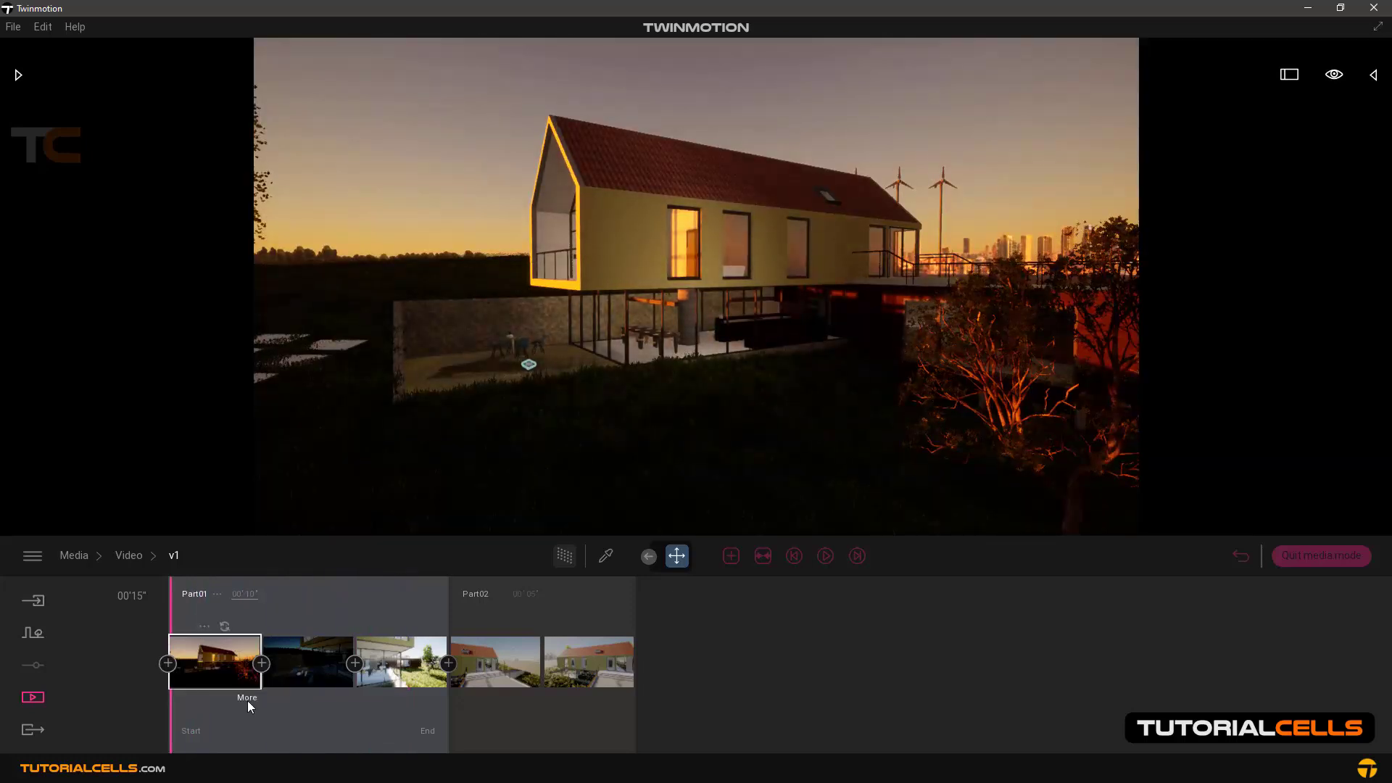
left_click(215, 727)
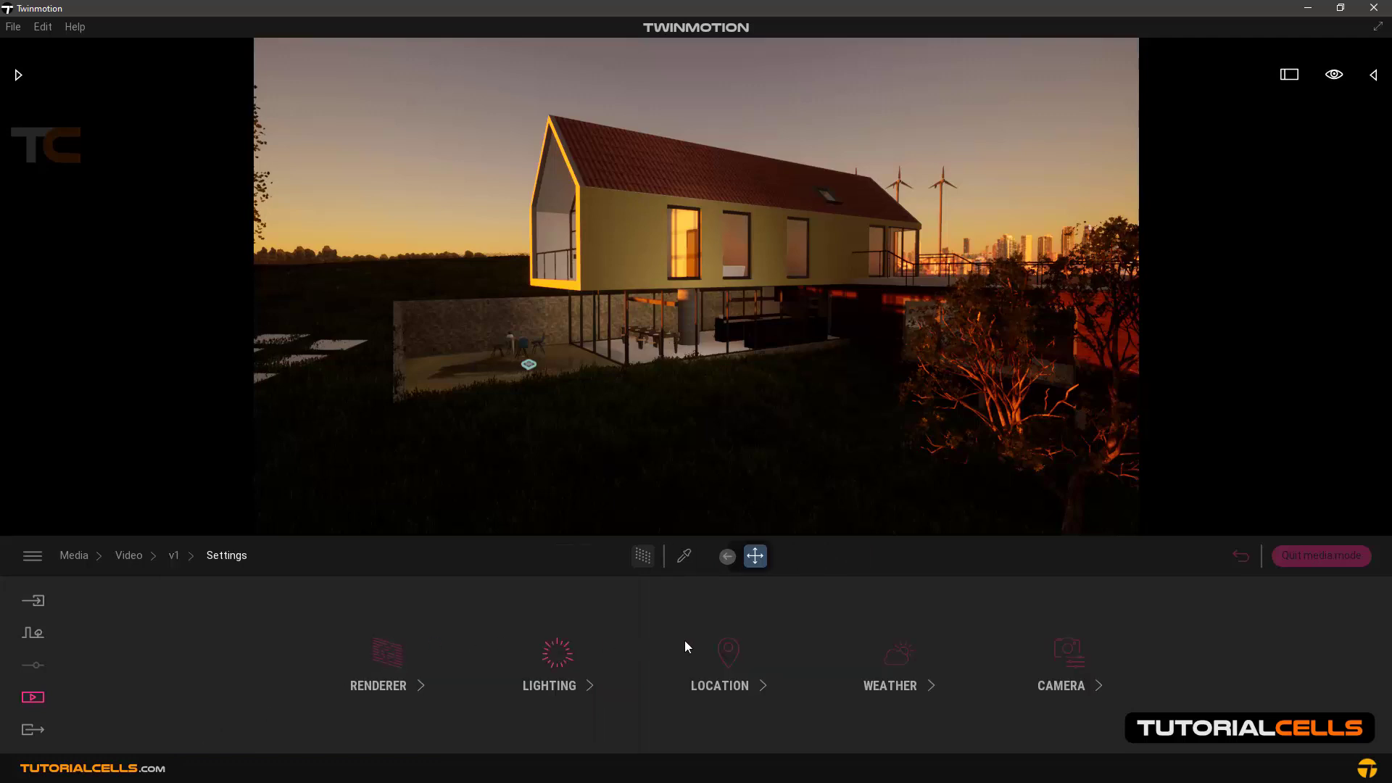
Inspect the first keyframe's Lighting values, then back out to the Media Video list.
left_click(562, 660)
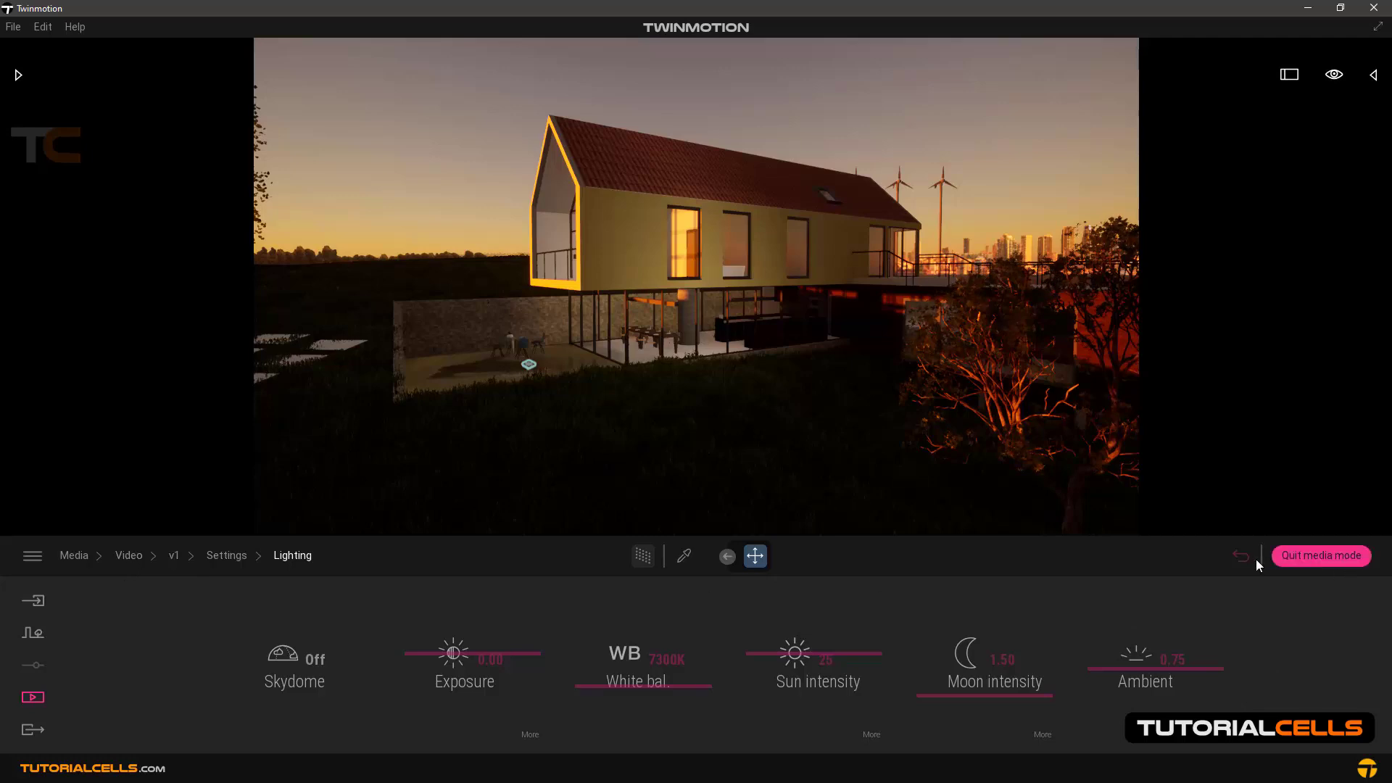
left_click(241, 559)
left_click(150, 553)
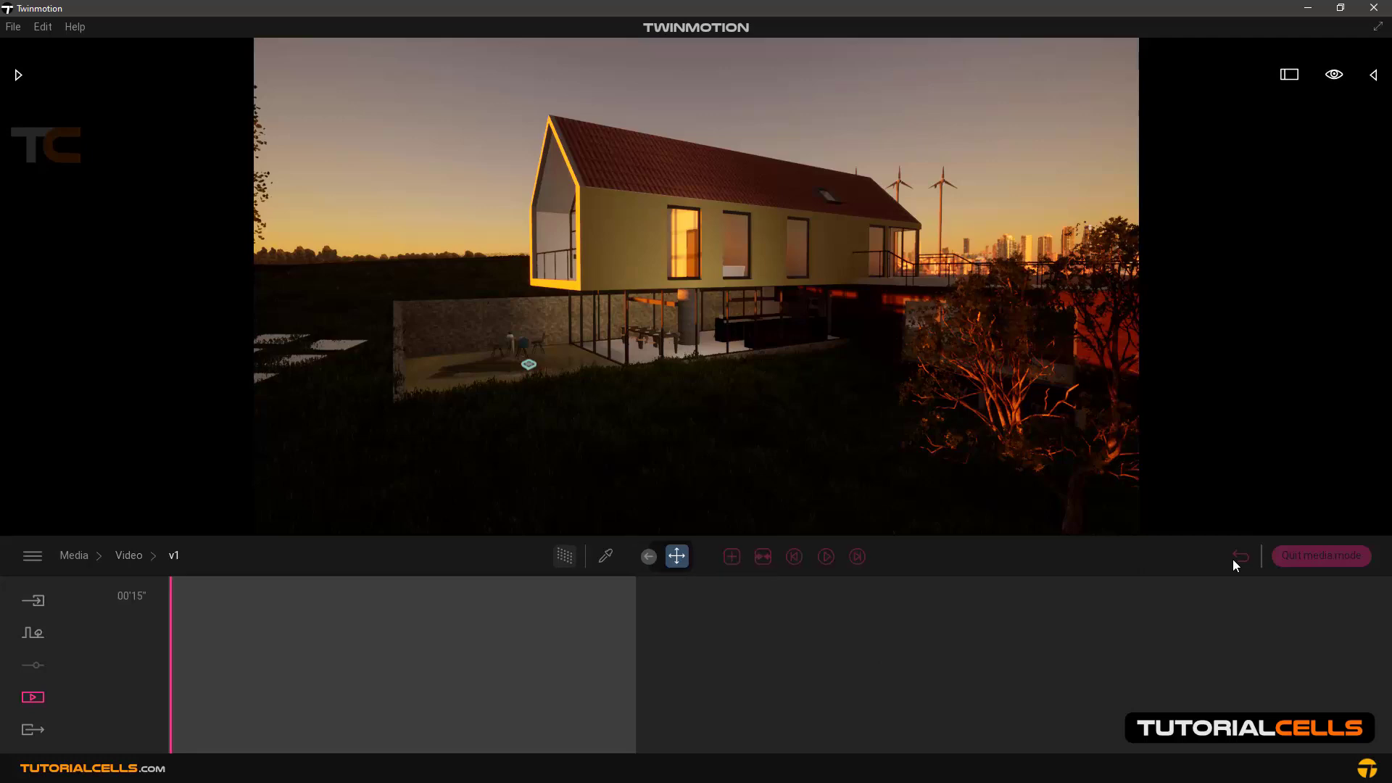
mouse_move(342, 661)
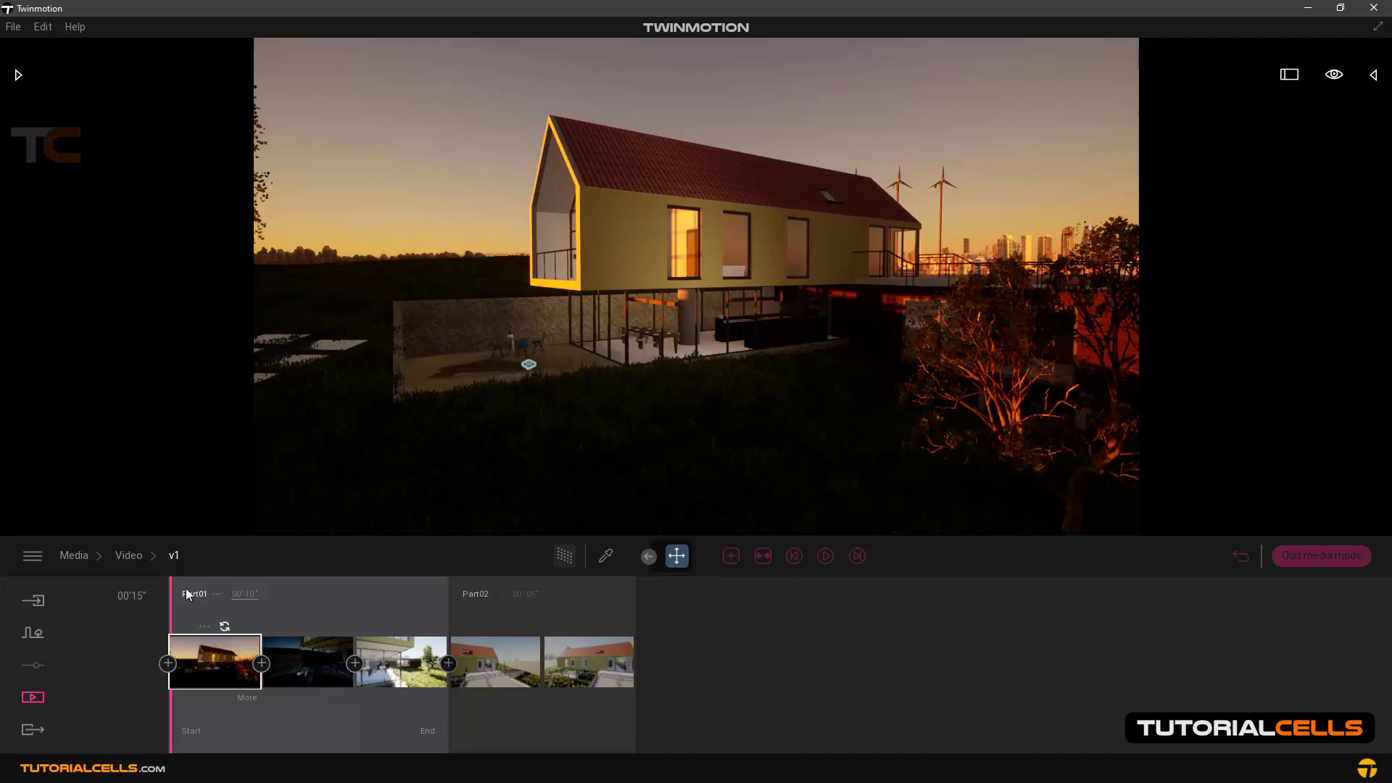
left_click(128, 555)
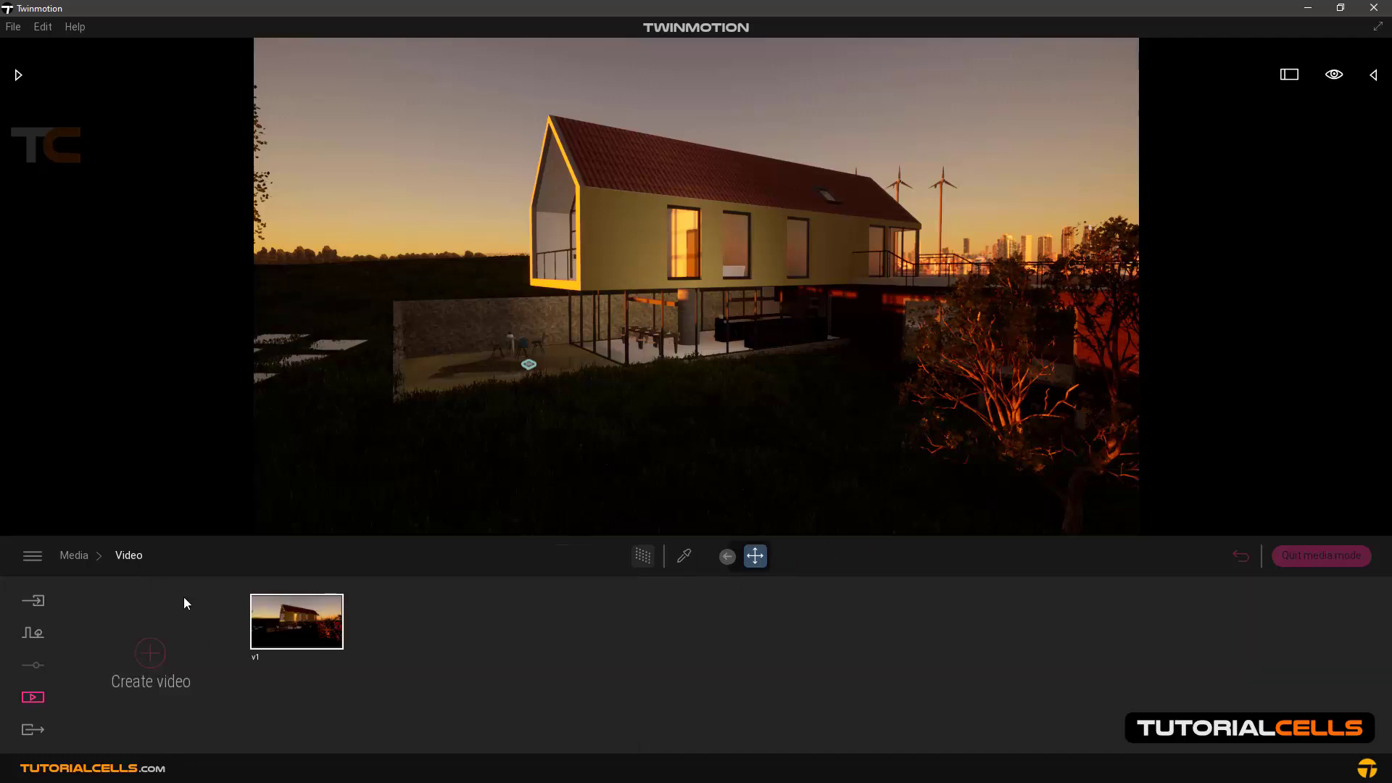
Create Video6 with two camera keyframes moving past the house toward the trees.
left_click(292, 637)
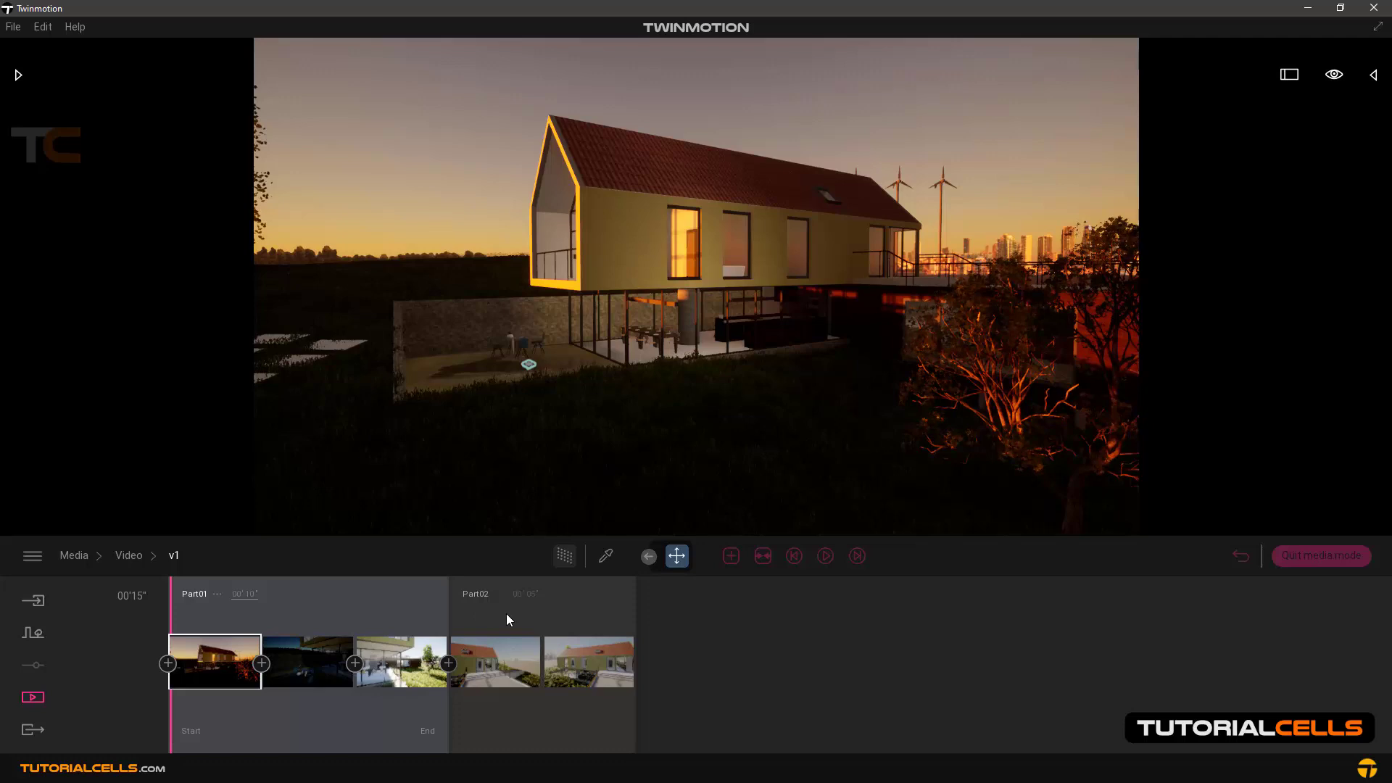
left_click(131, 556)
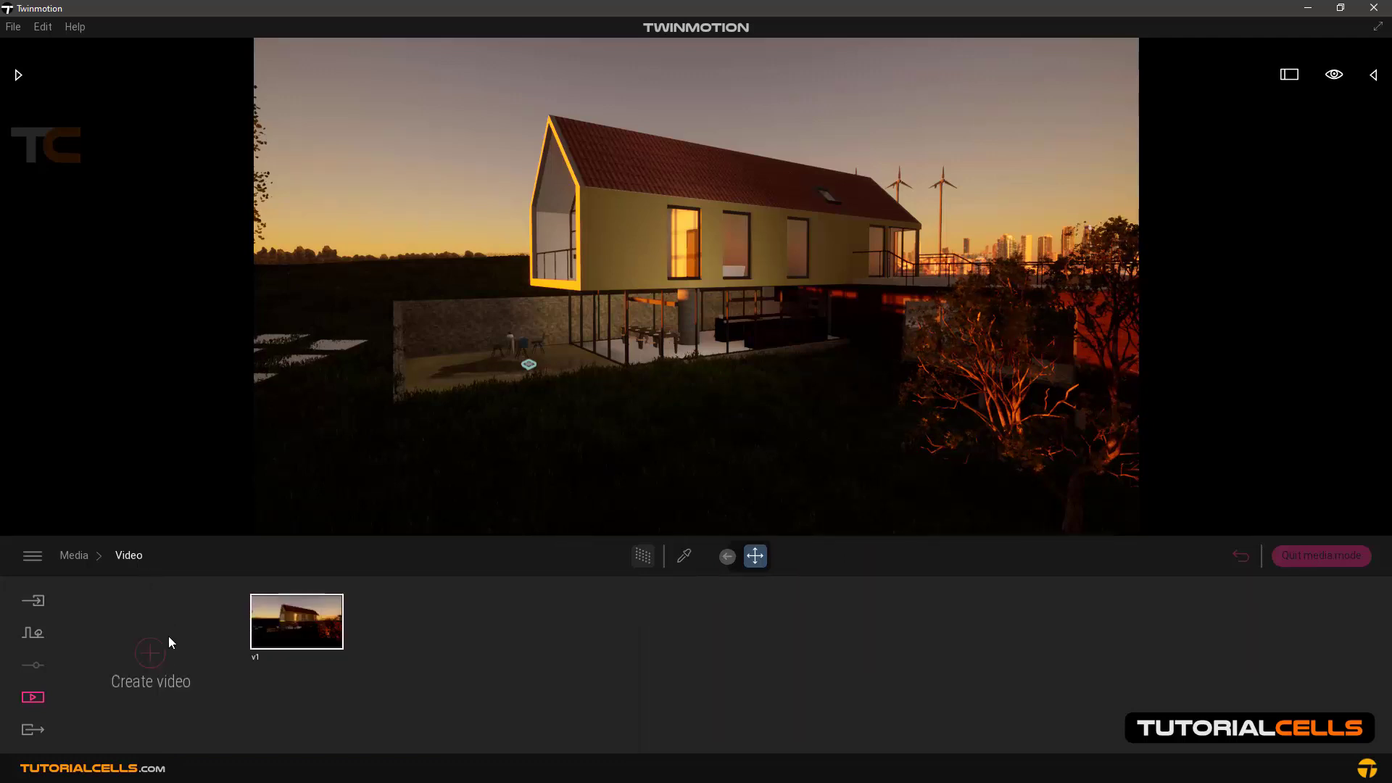
left_click(151, 656)
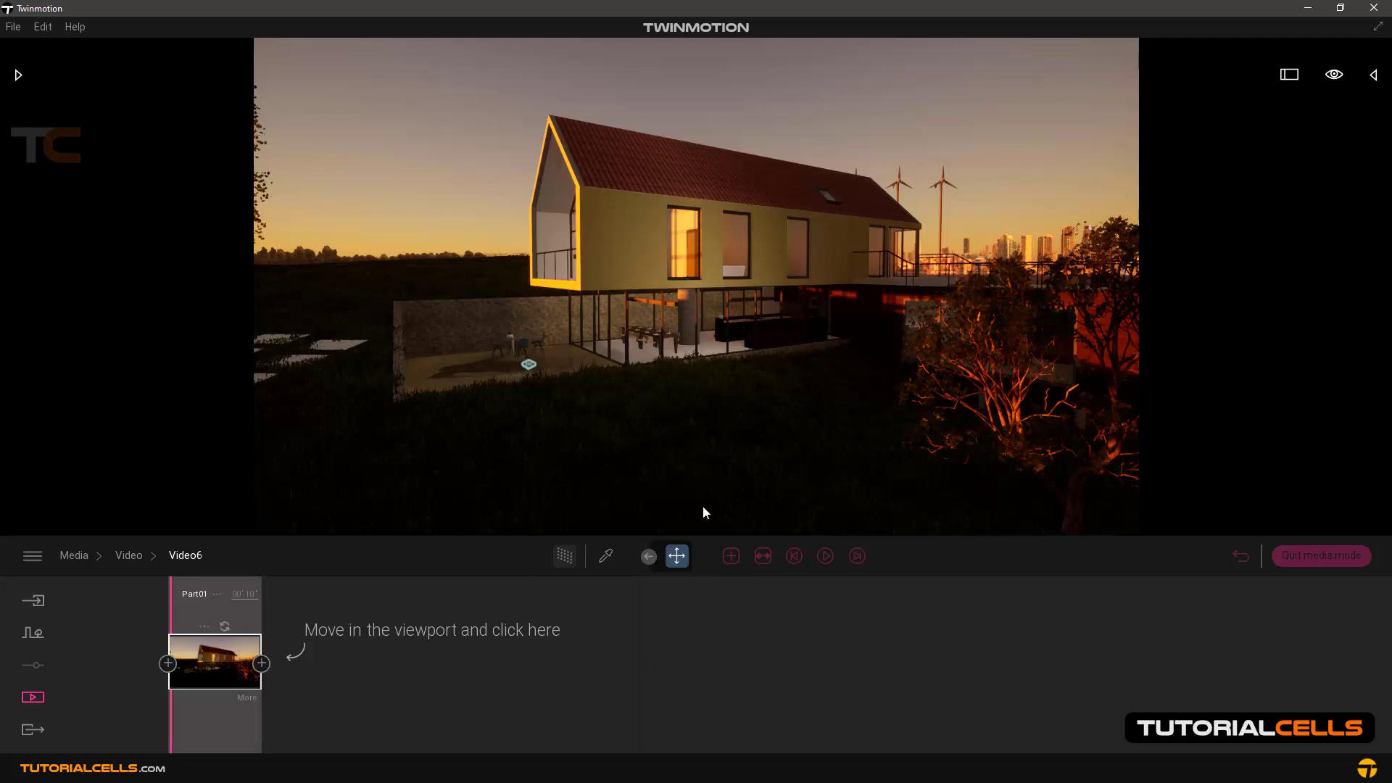
left_click_drag(703, 511, 761, 435)
mouse_move(234, 698)
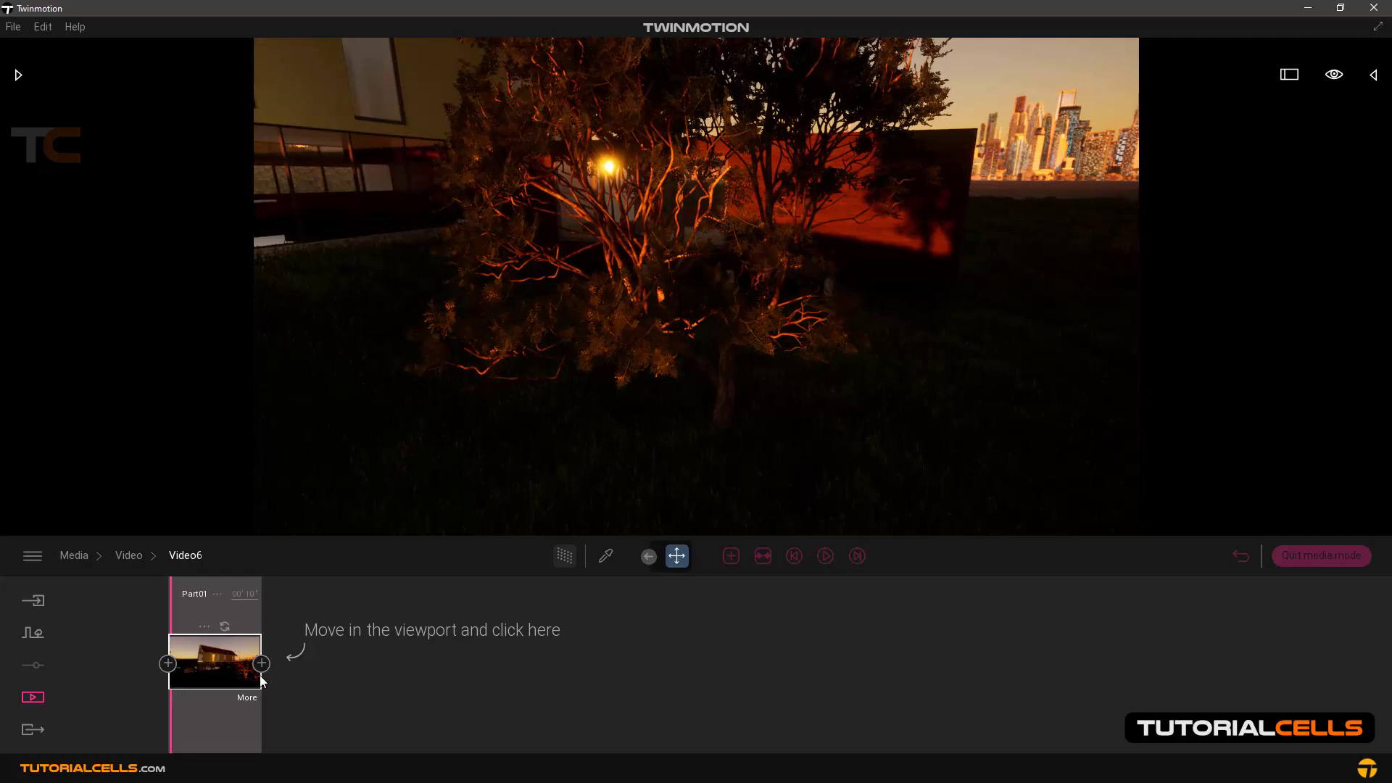
left_click_drag(543, 457, 542, 485)
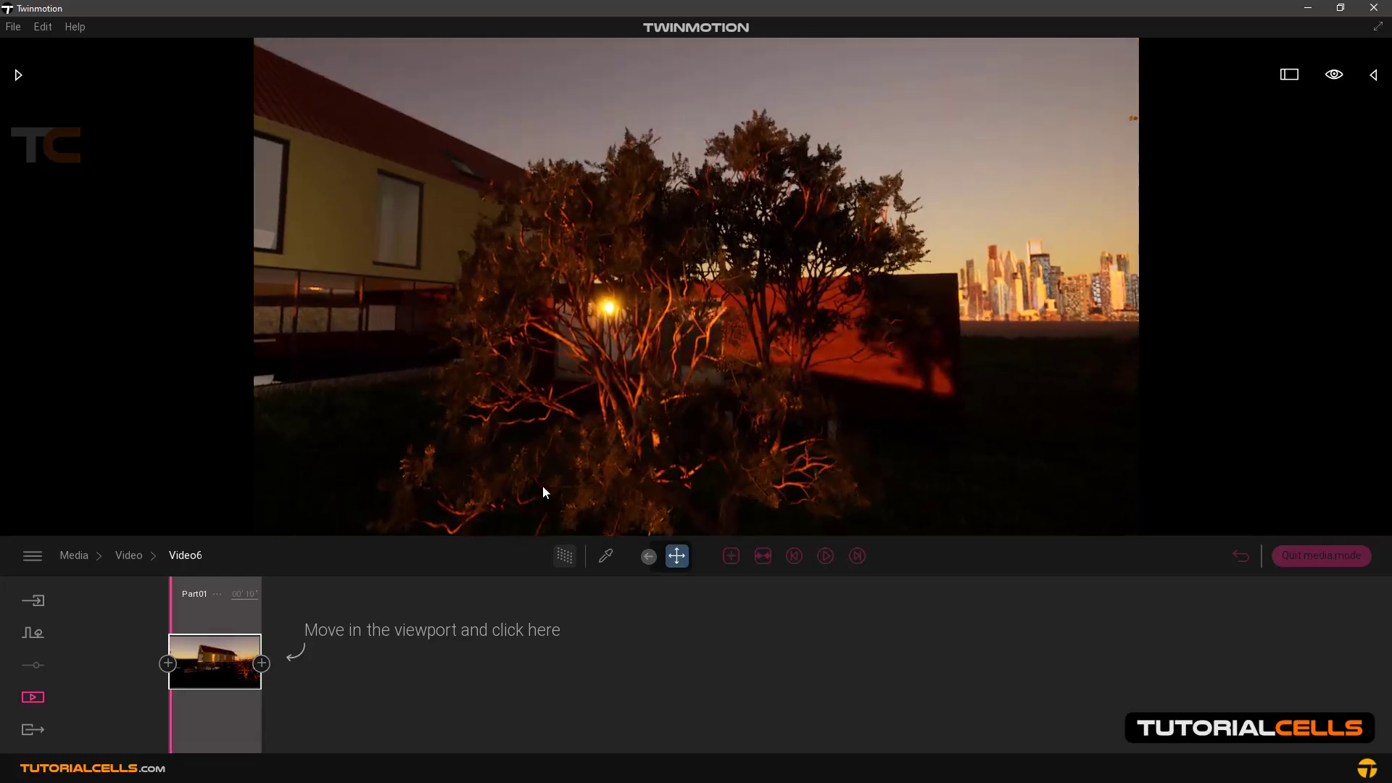
left_click(261, 664)
Set Part01's time of day to 16:06 in the Location settings.
left_click(201, 729)
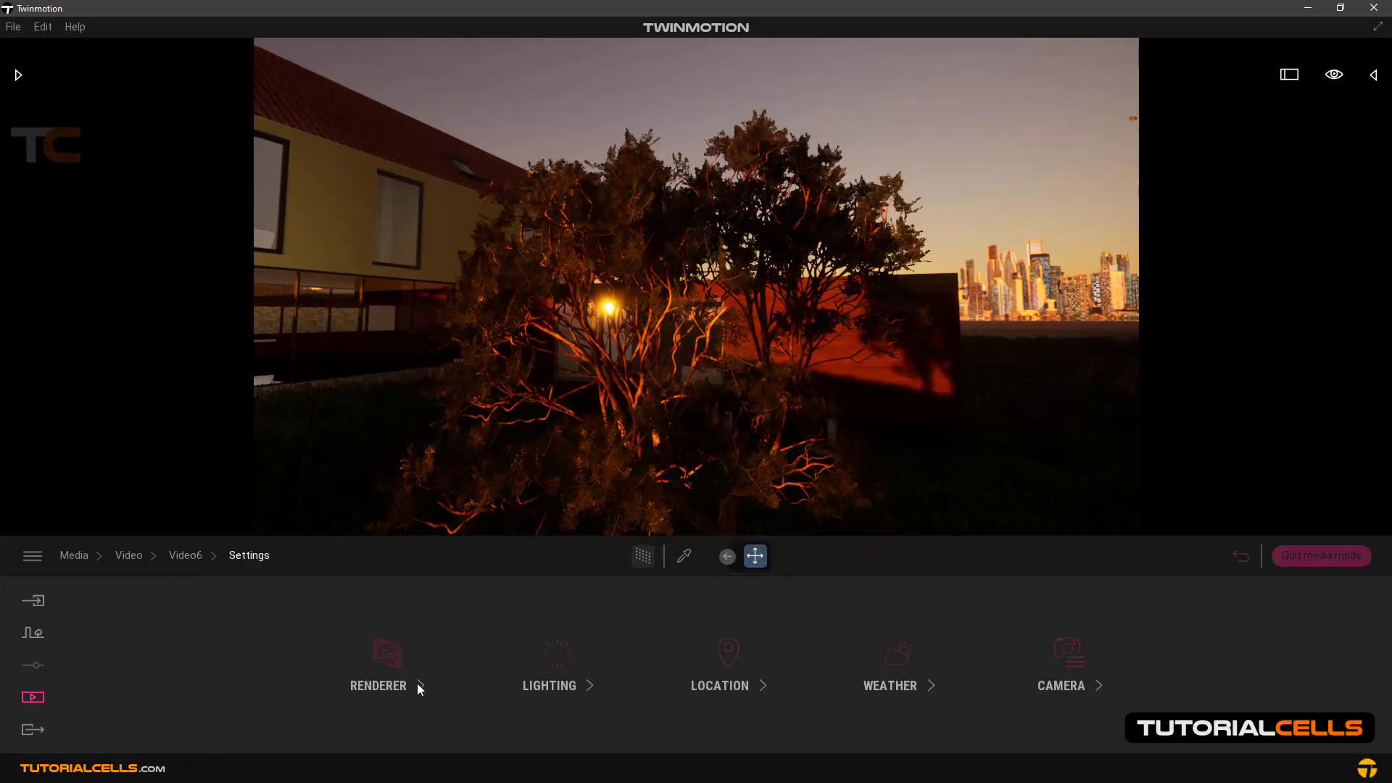
left_click(728, 653)
left_click_drag(735, 699, 718, 674)
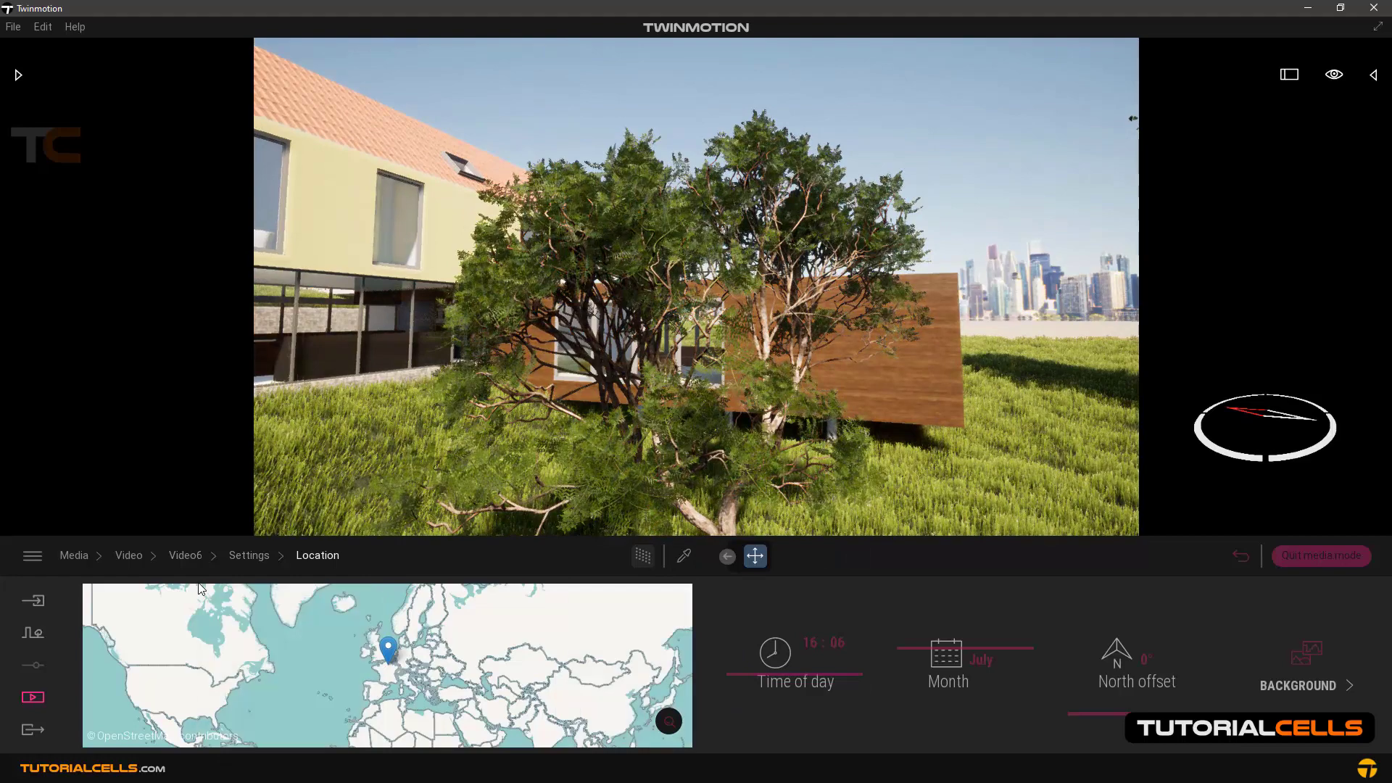
left_click(1240, 555)
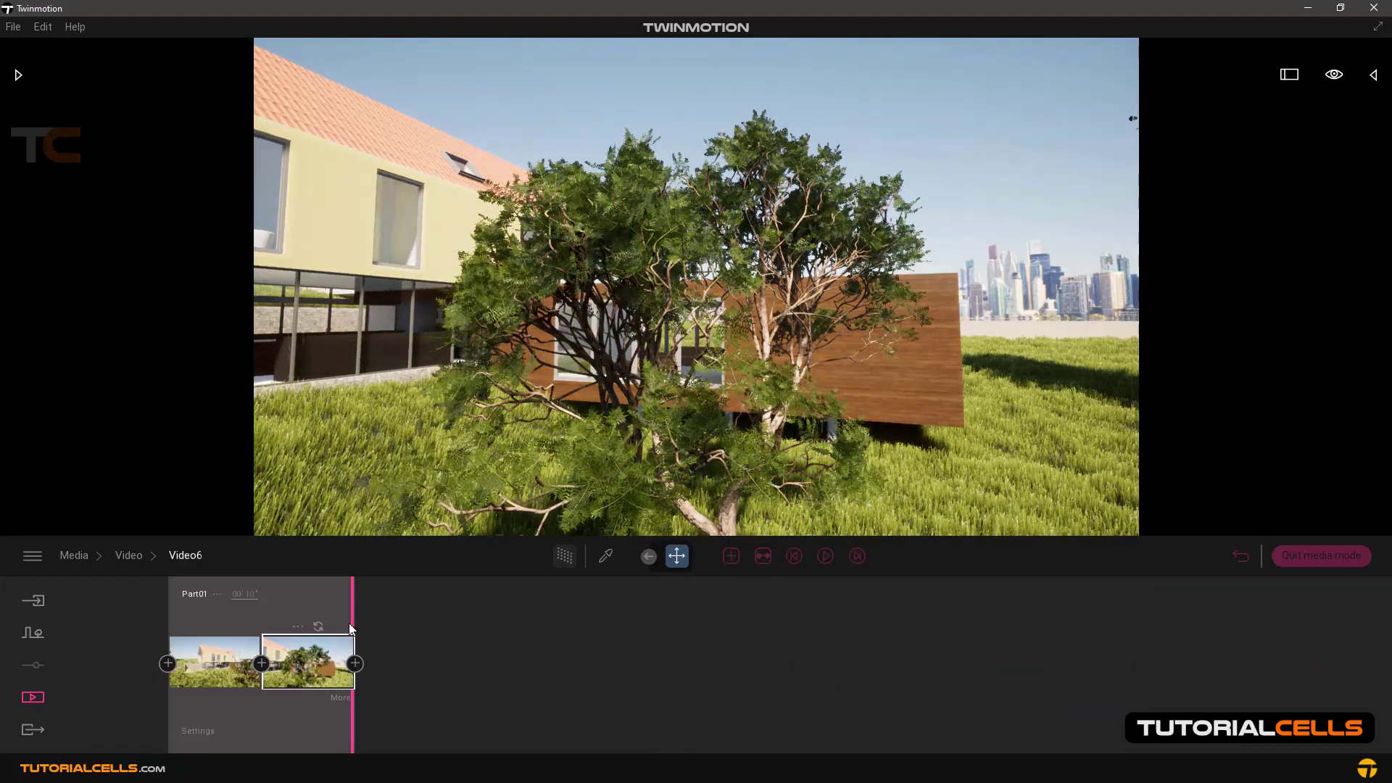
left_click_drag(350, 628, 196, 613)
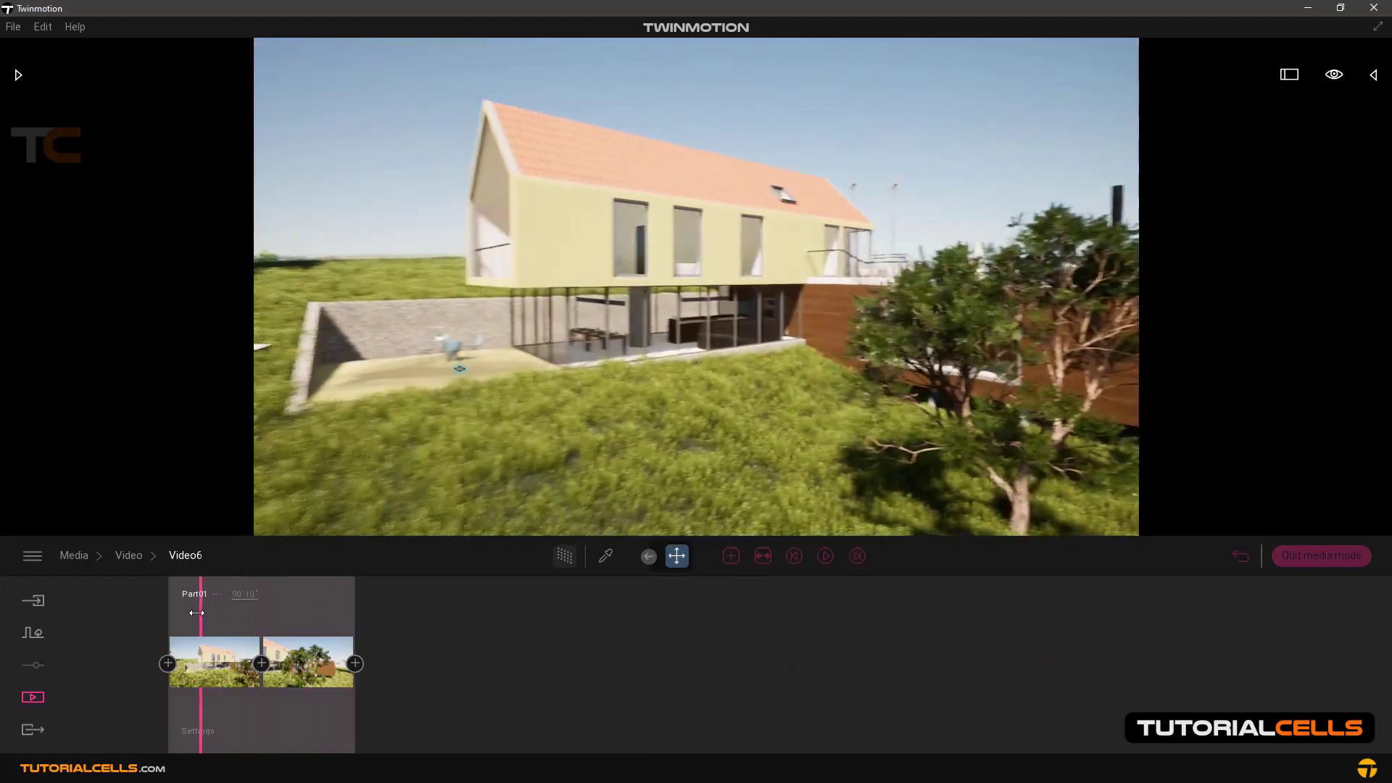
left_click(129, 555)
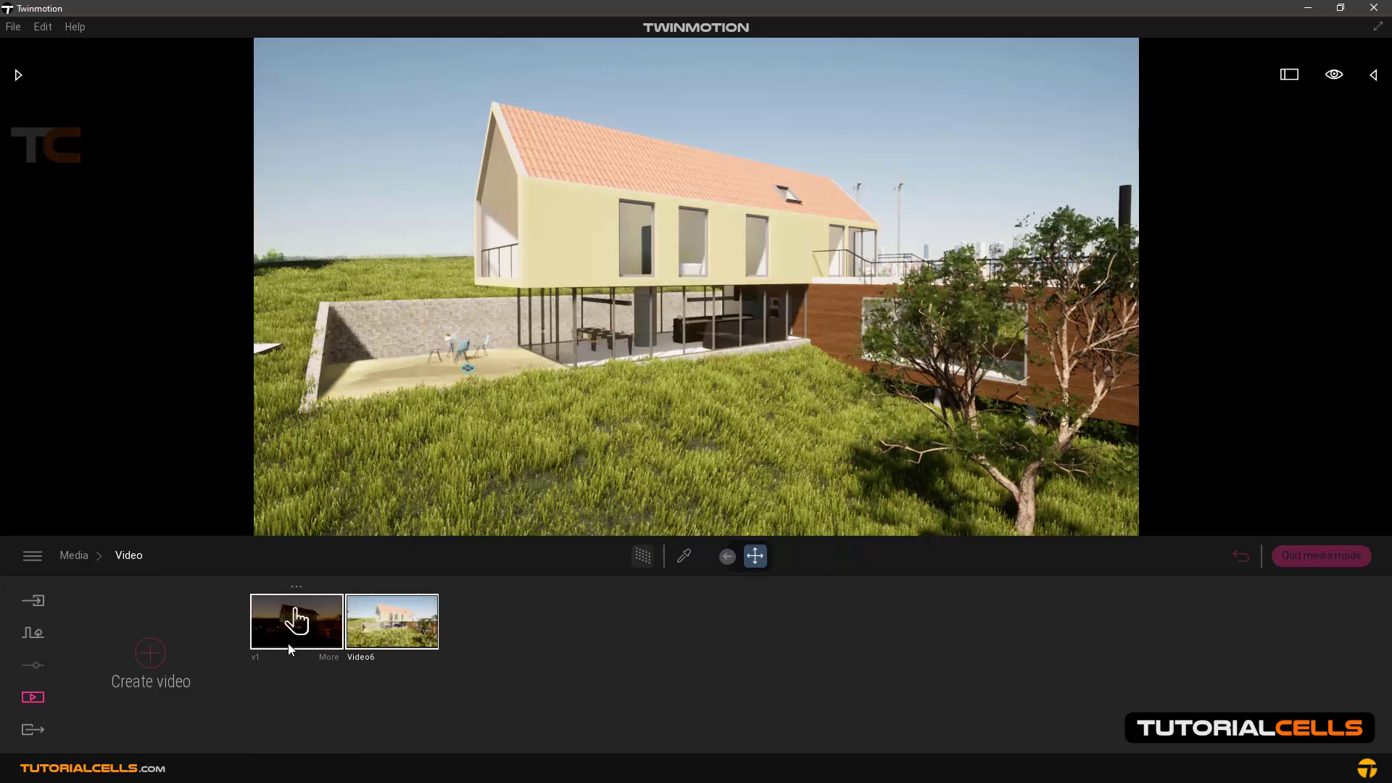
Rename the Video6 animation to 'v2'.
left_click(393, 586)
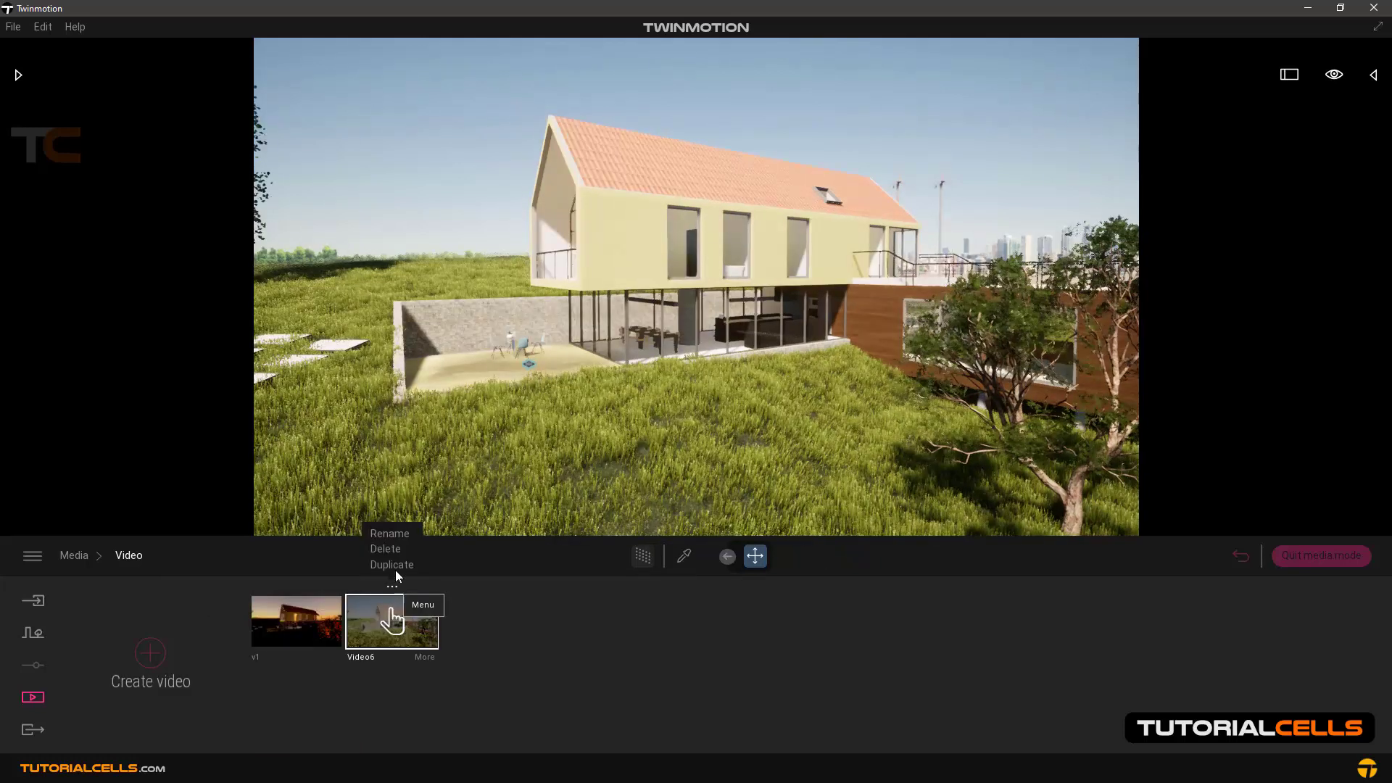
left_click(397, 534)
type("v")
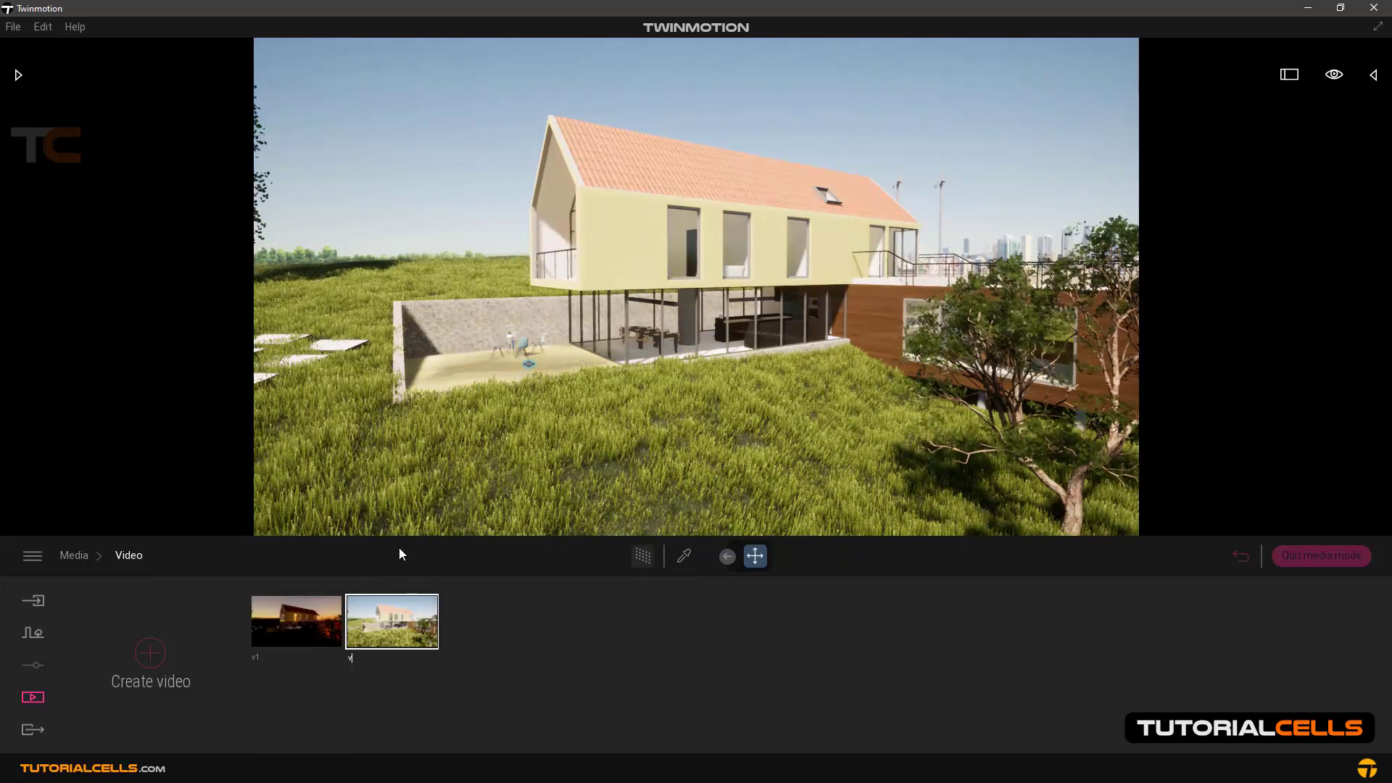
type("2")
key("Return")
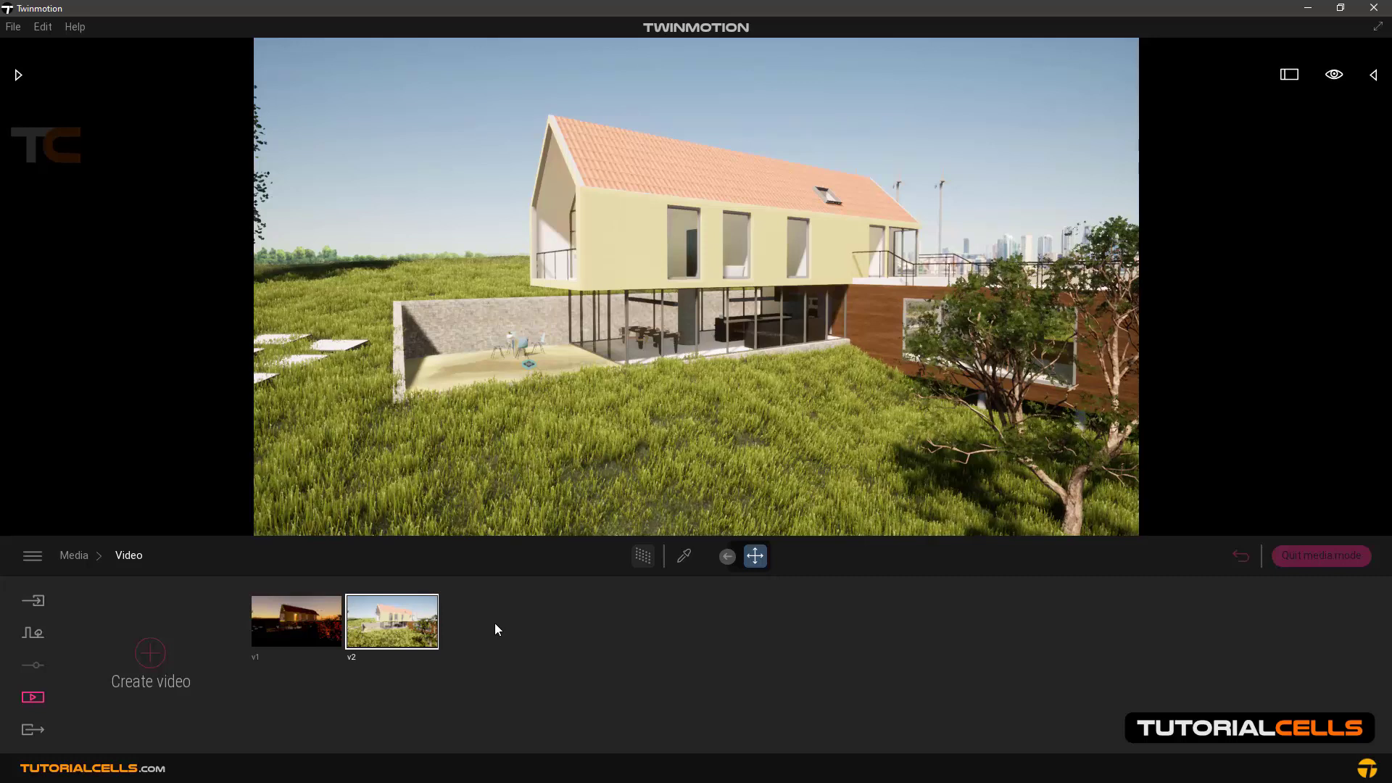
Open v2, check both keyframe shots and preview the camera animation.
left_click(416, 608)
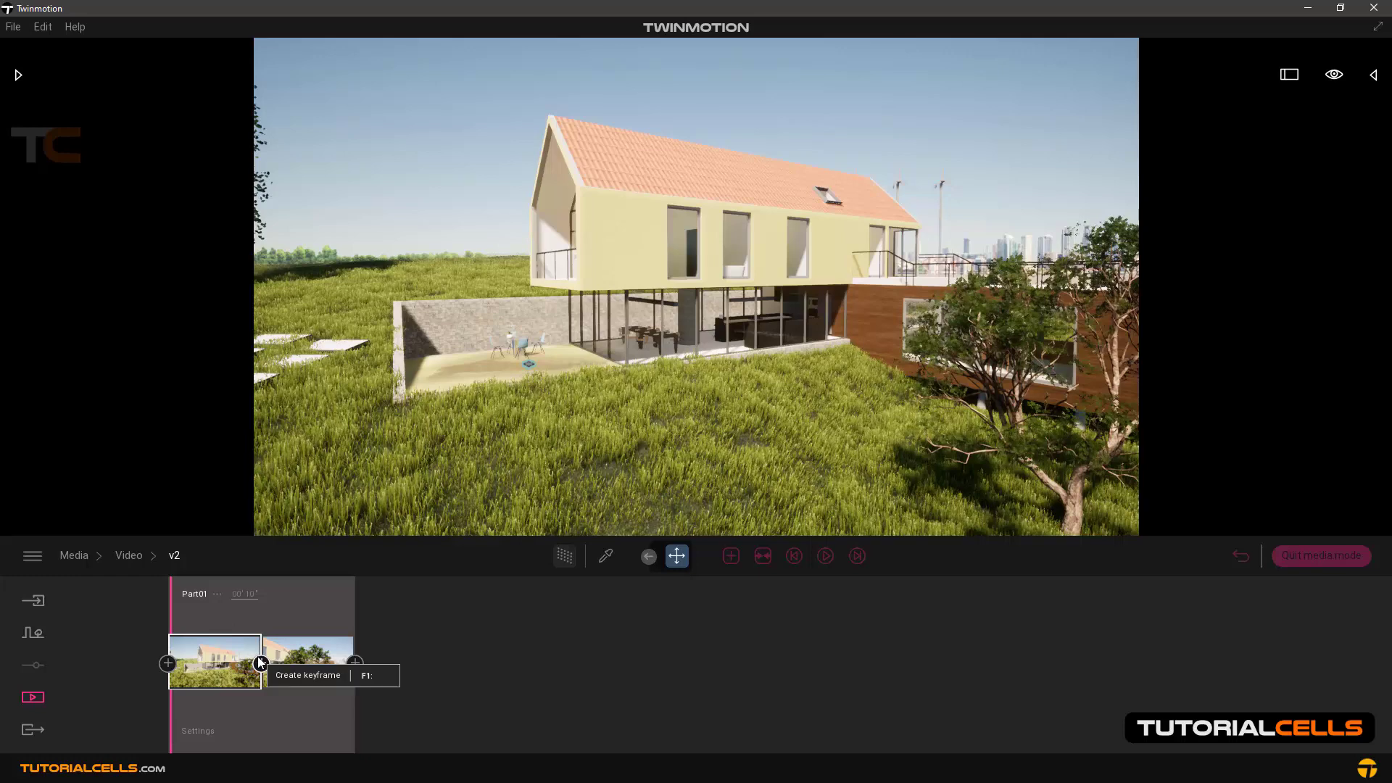
left_click(270, 663)
left_click(231, 654)
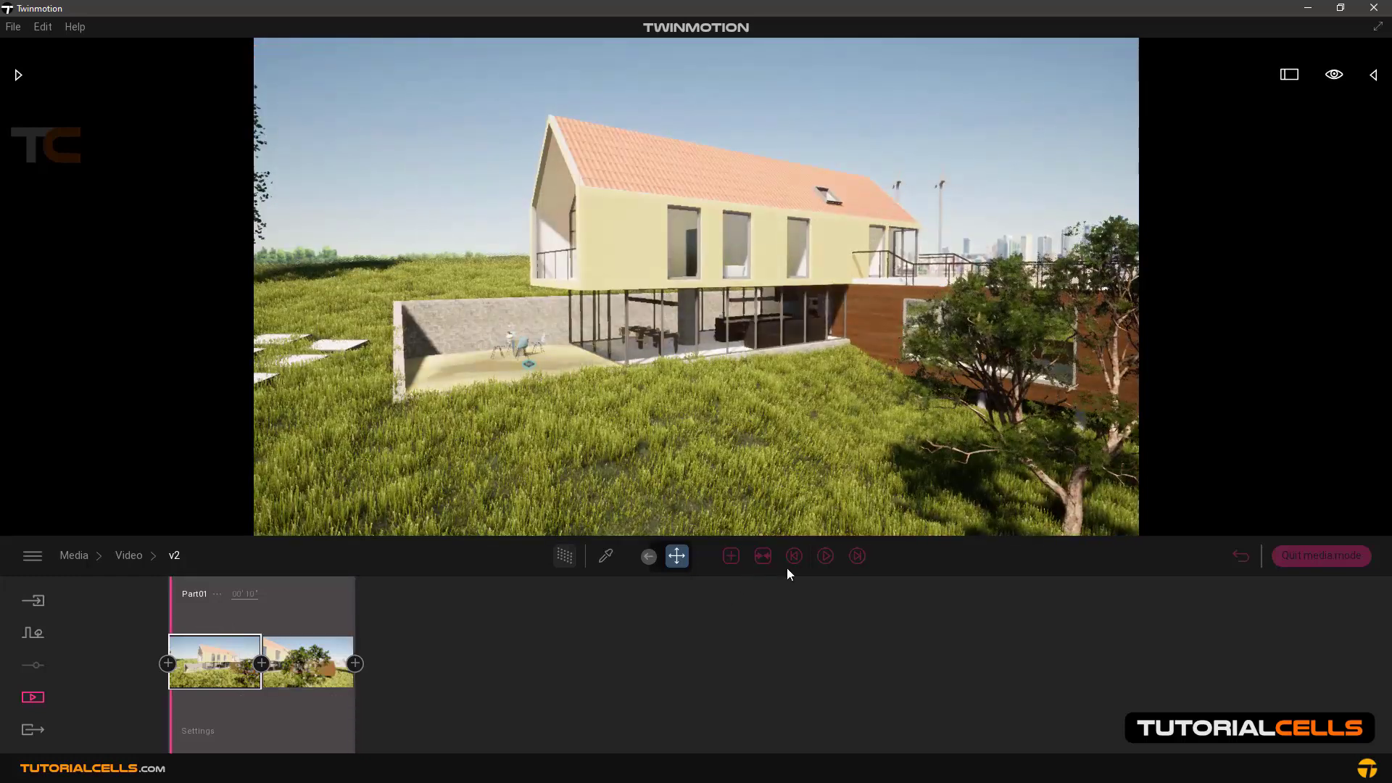
left_click(827, 558)
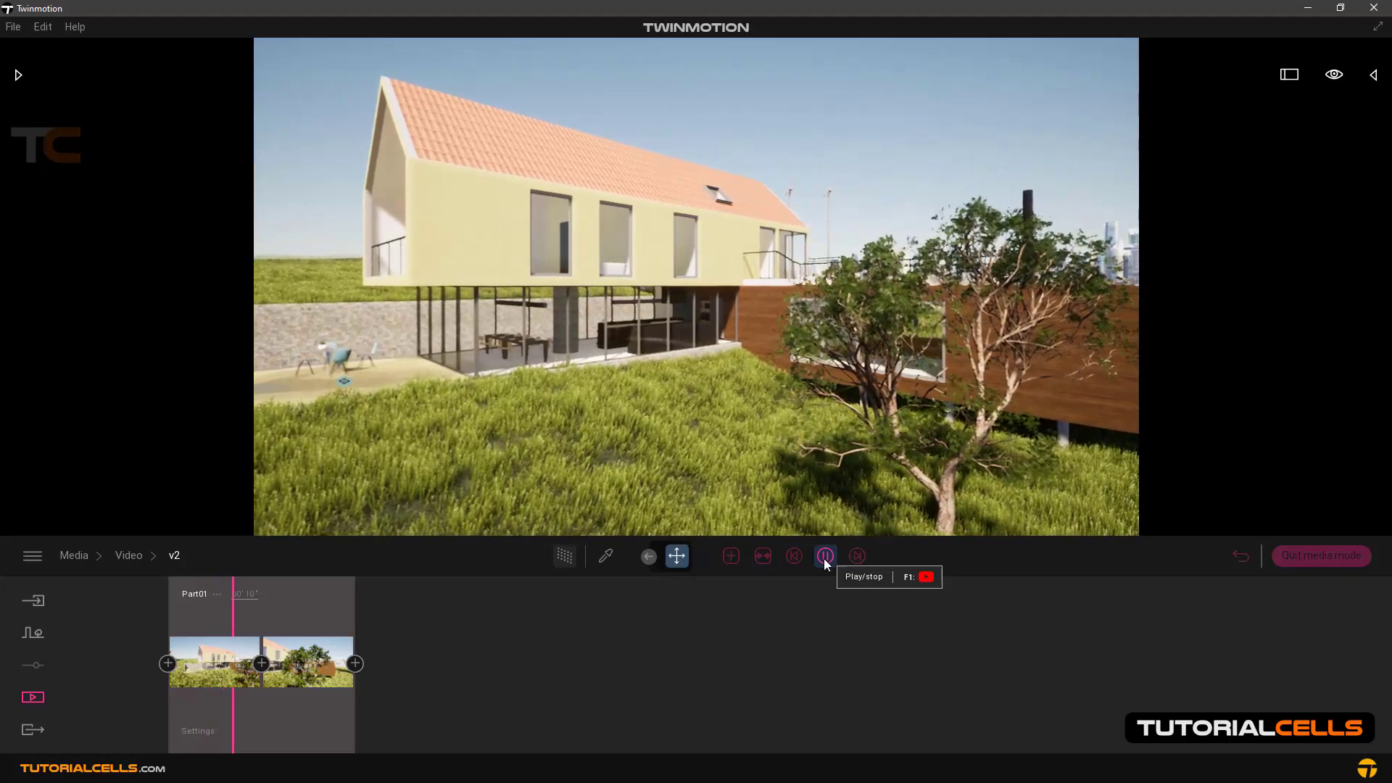
left_click(827, 557)
left_click(233, 620)
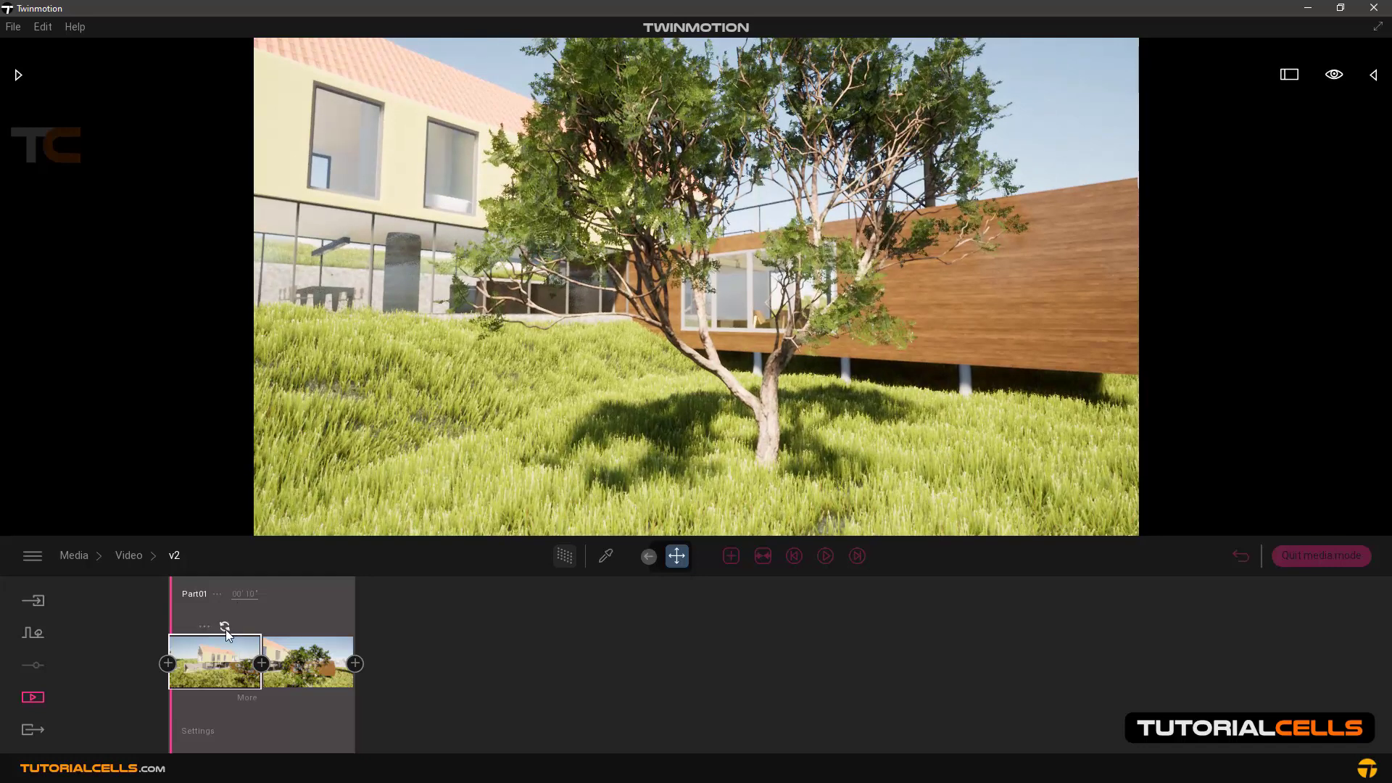
Update keyframe 1 to the current tree close-up view and replay the animation.
left_click(225, 628)
left_click(308, 662)
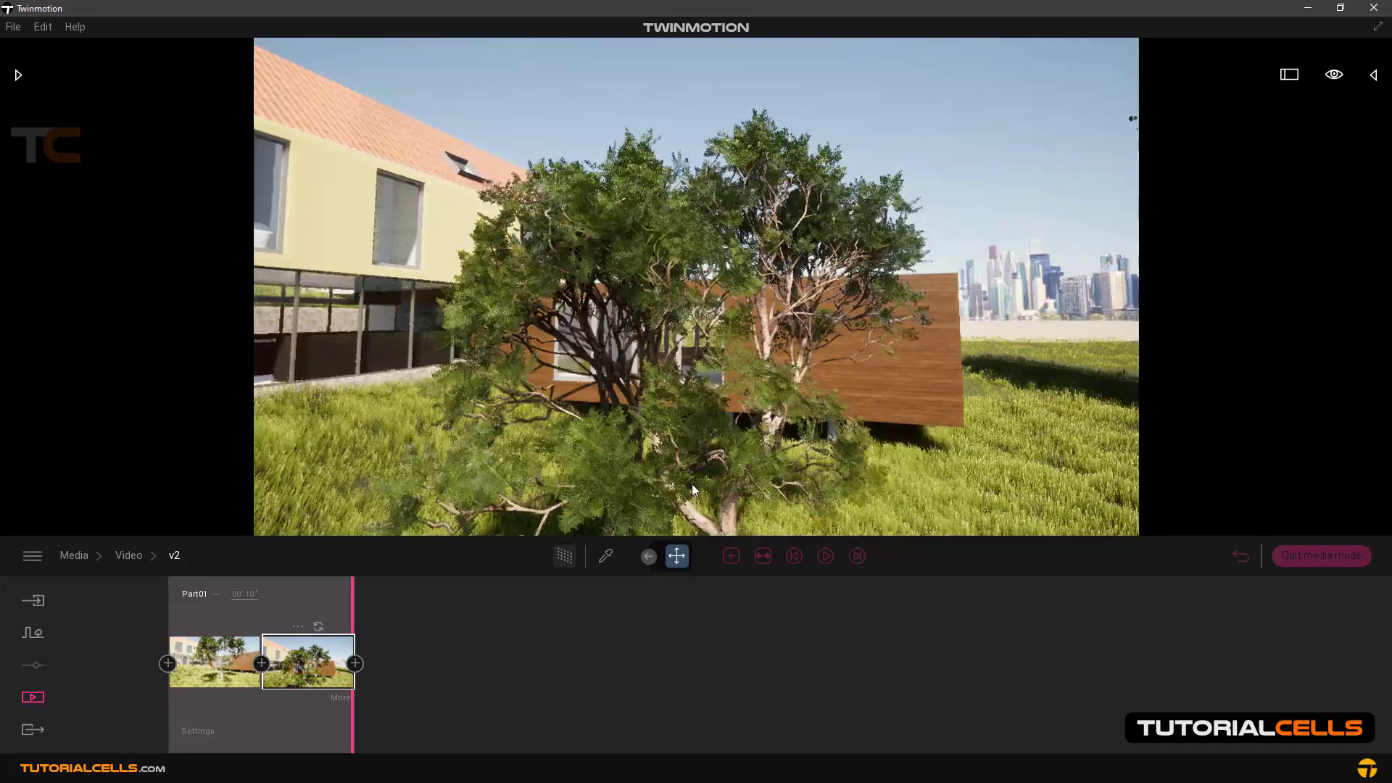
left_click(800, 558)
left_click(820, 559)
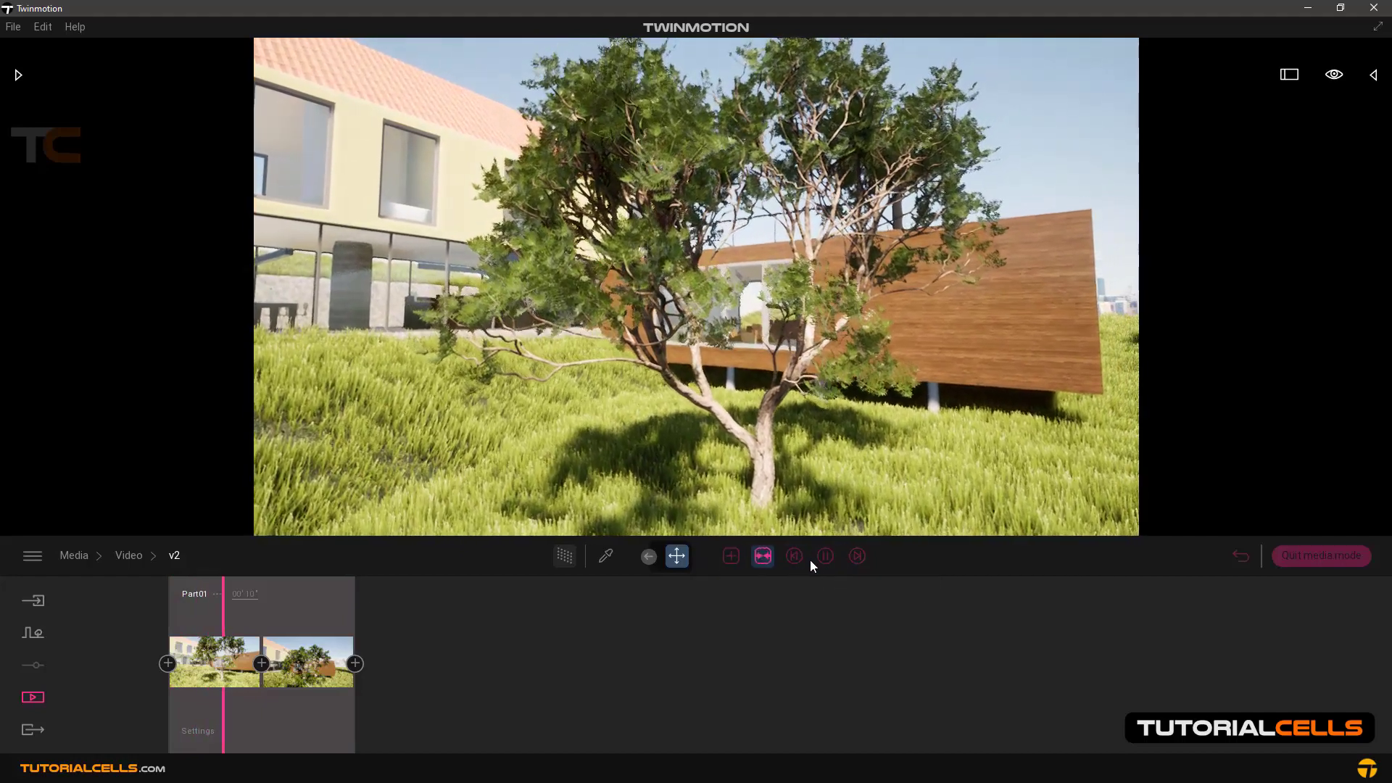
left_click(825, 556)
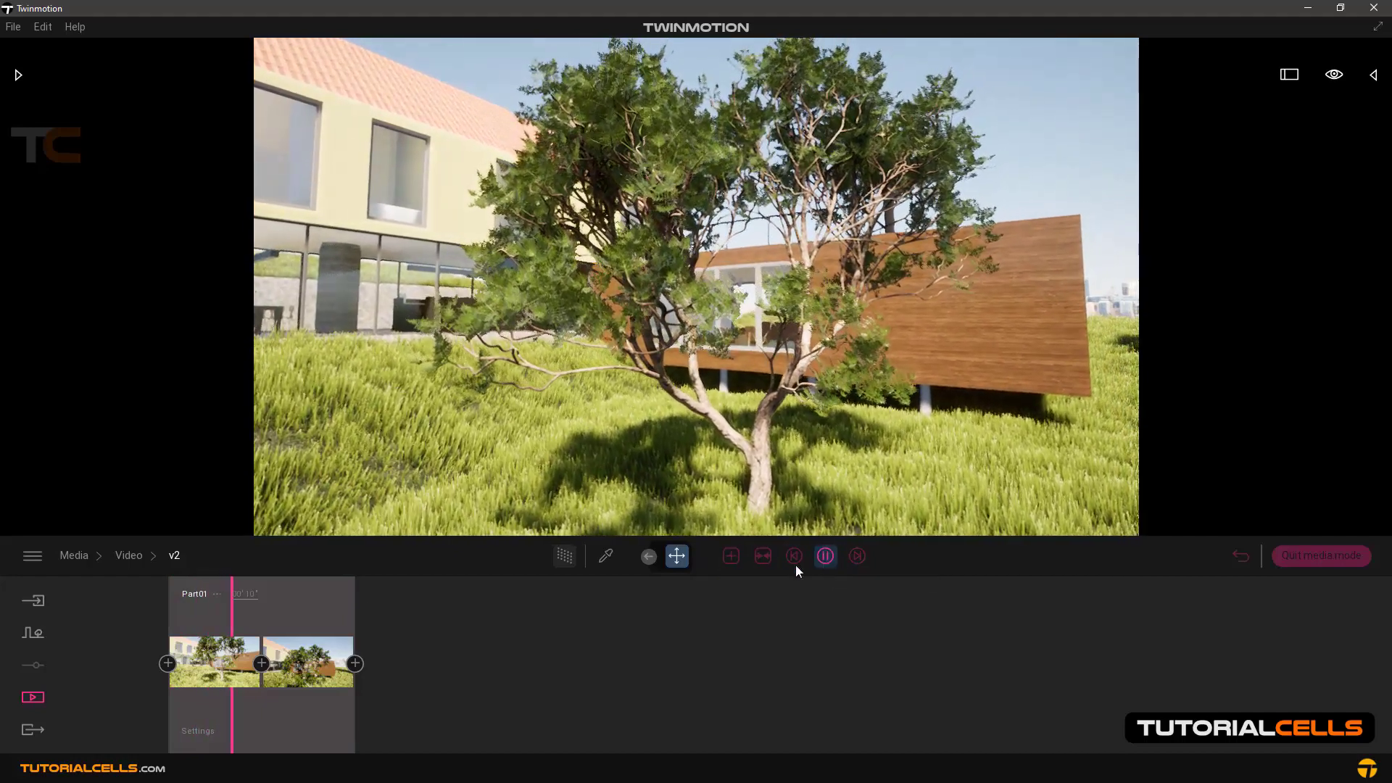
left_click(129, 556)
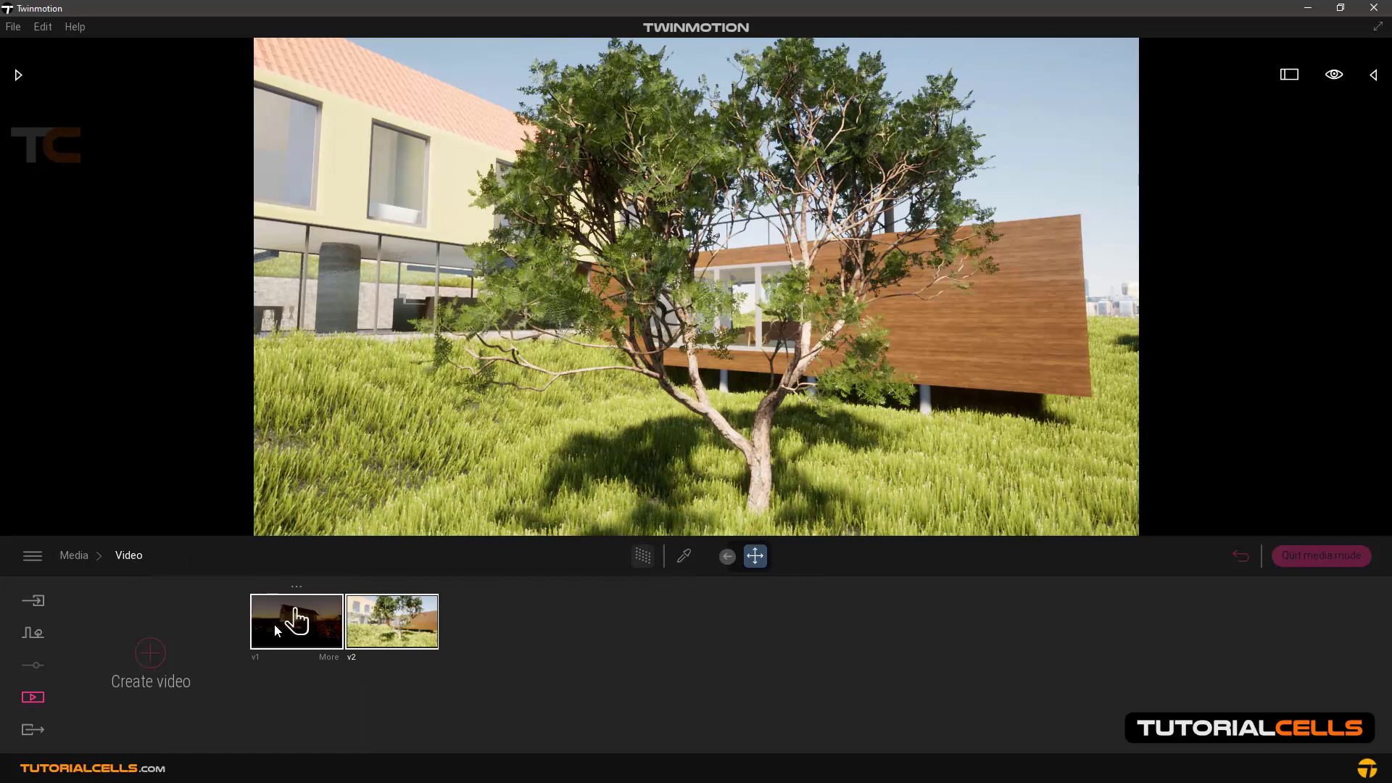
Change v1's output size to Custom with width 1920 and height 1080.
left_click(274, 624)
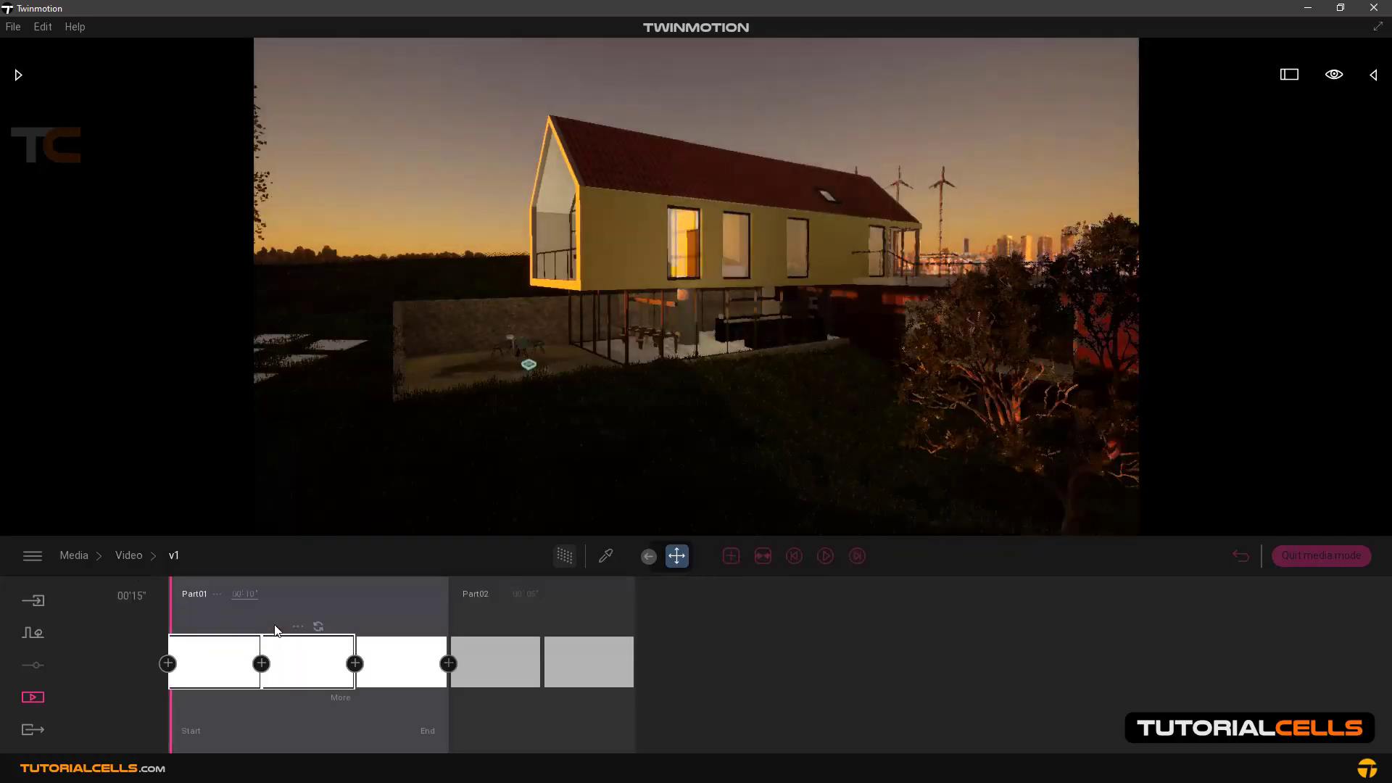
left_click(129, 555)
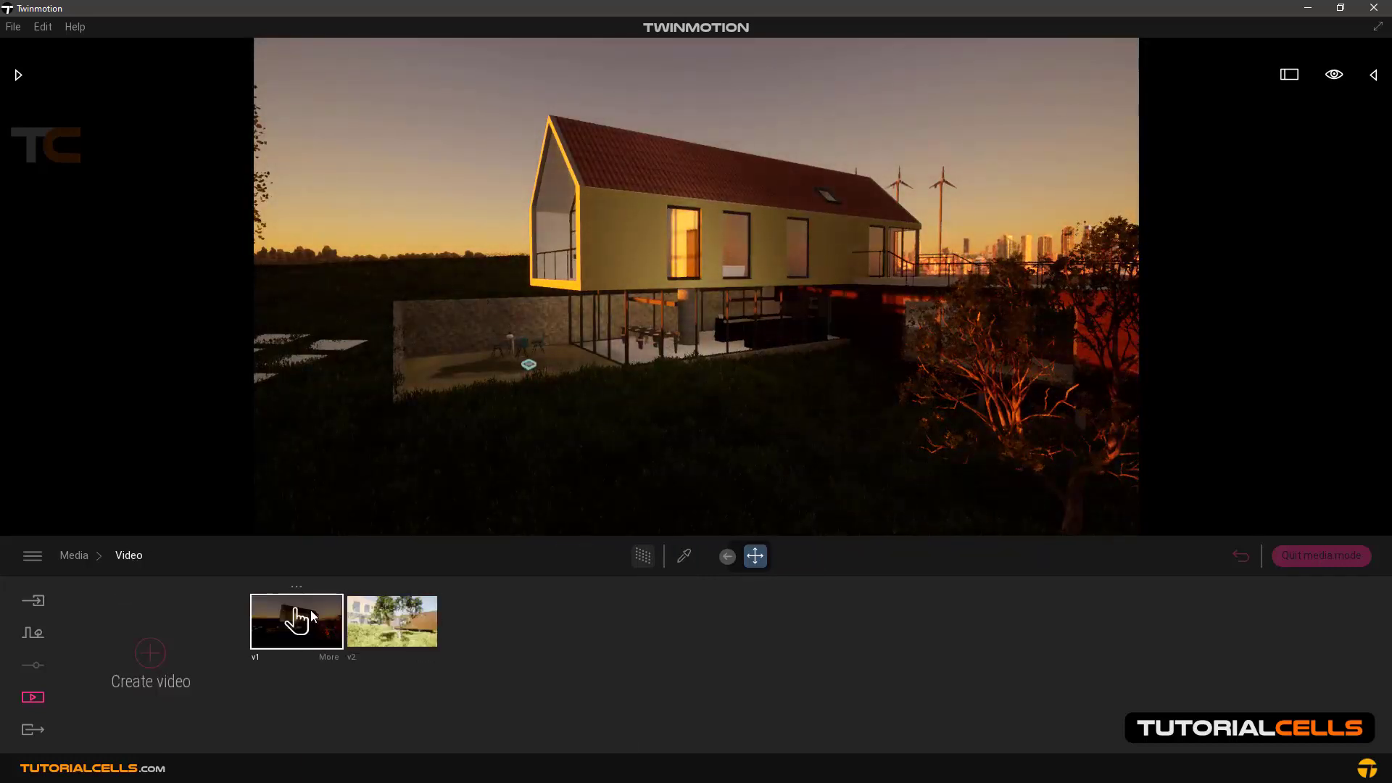
left_click(297, 587)
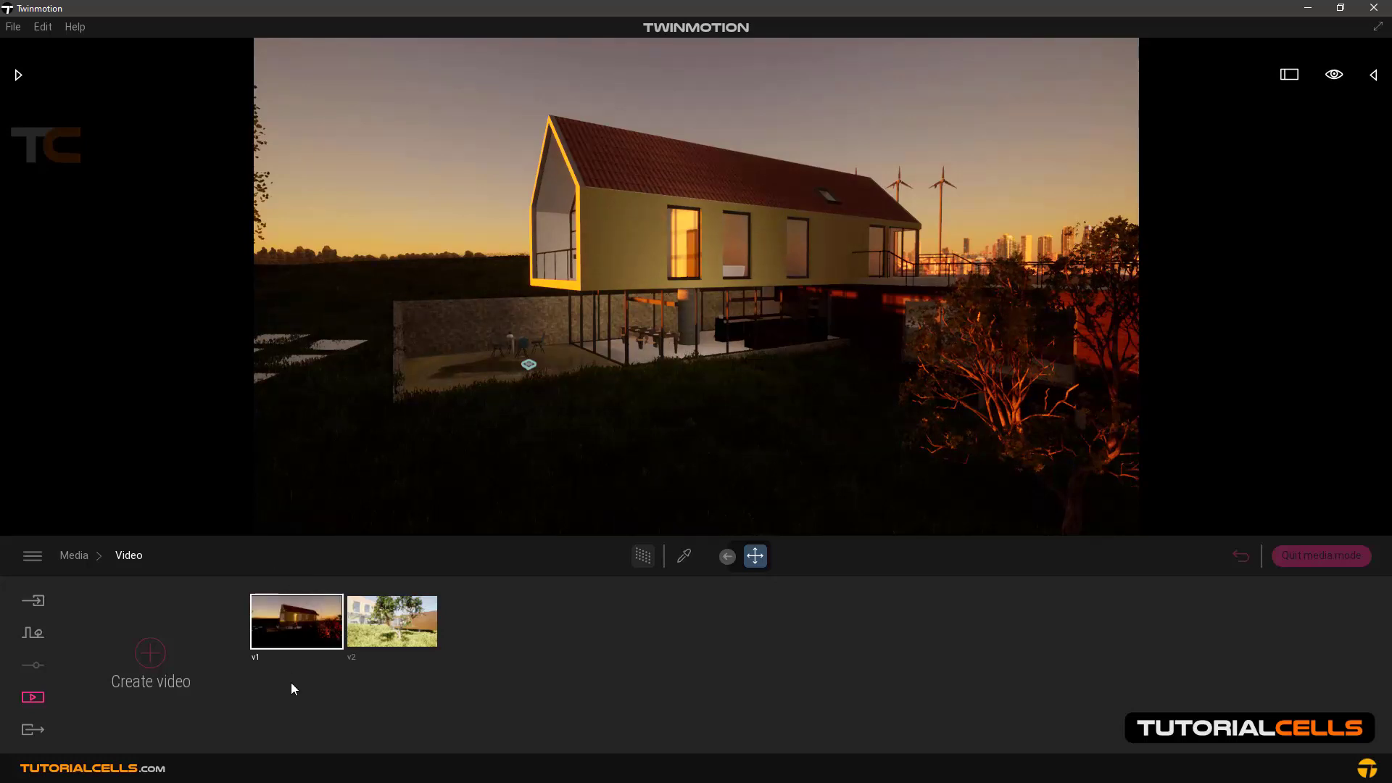
left_click(311, 661)
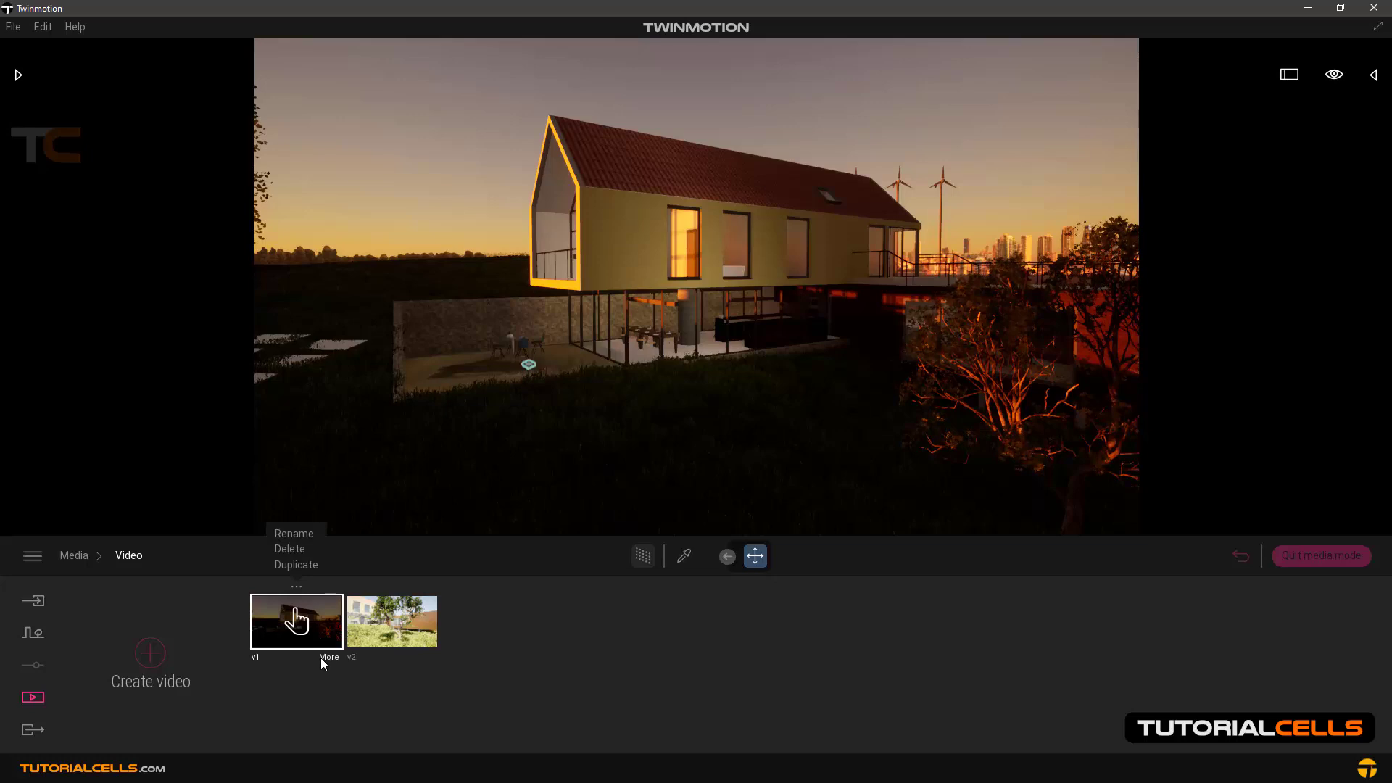
left_click(322, 658)
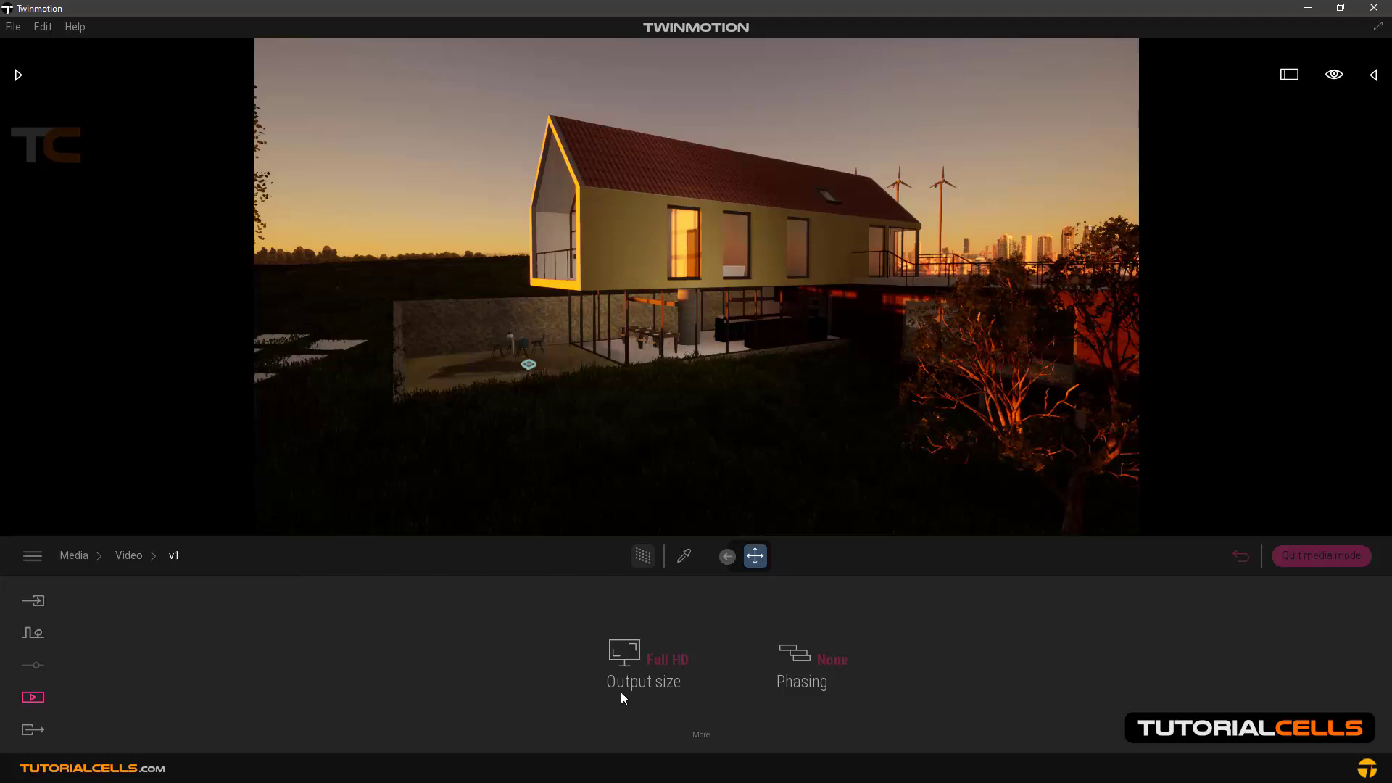
left_click(668, 661)
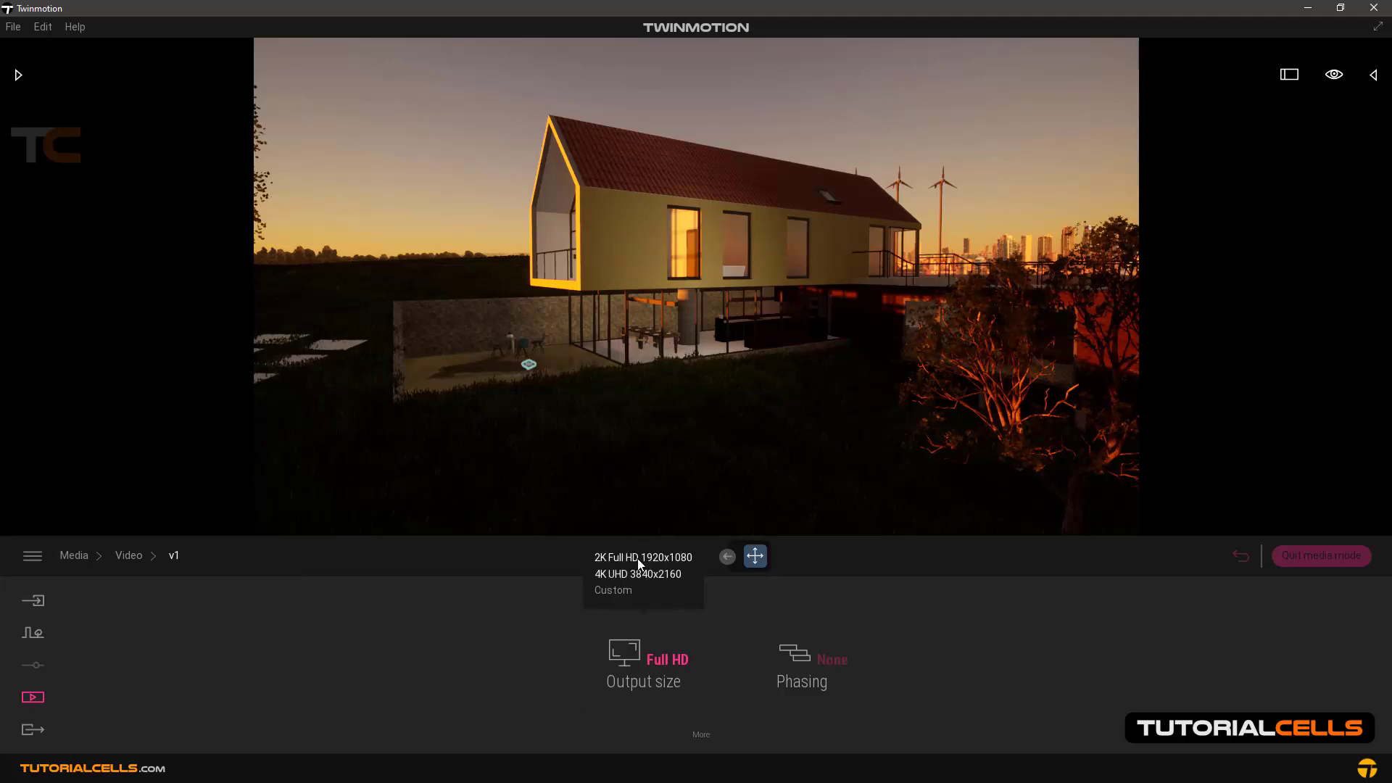
left_click(613, 590)
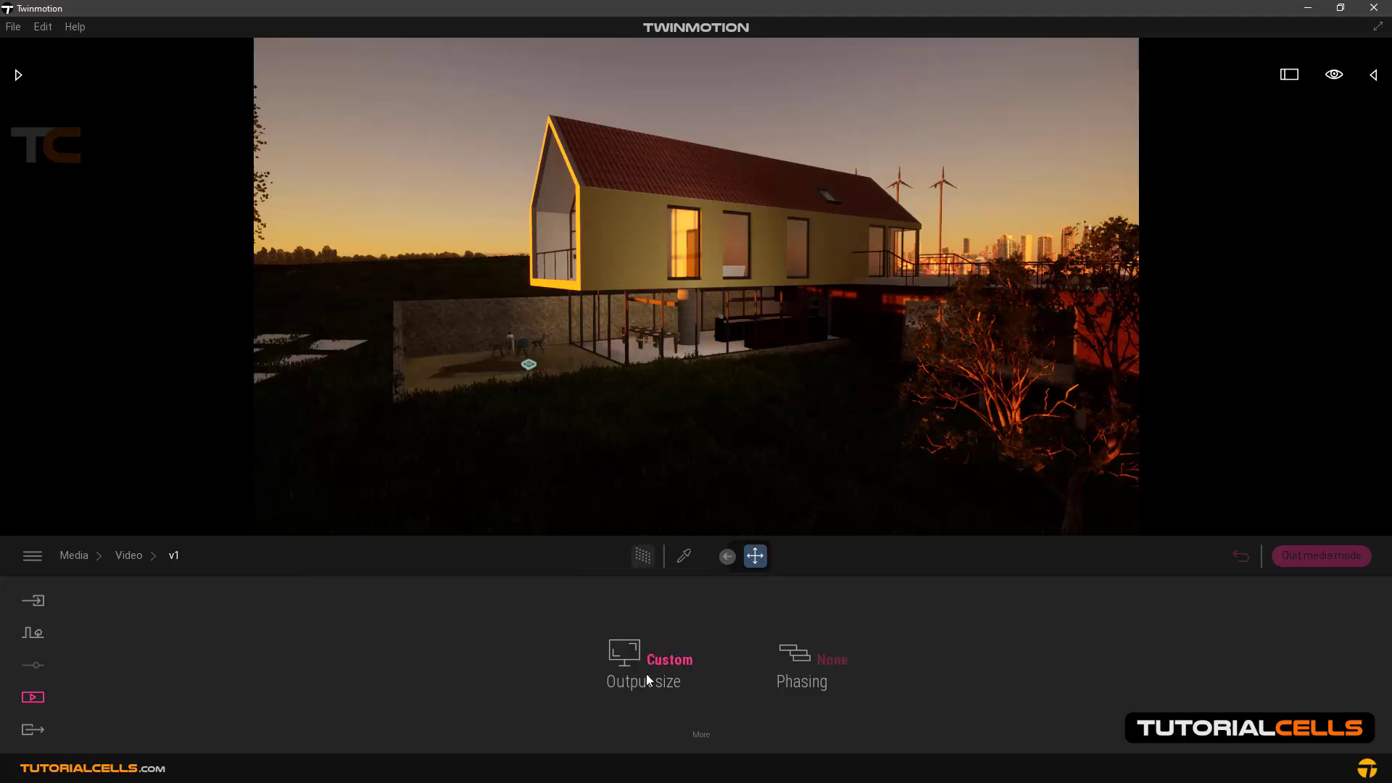
left_click(698, 734)
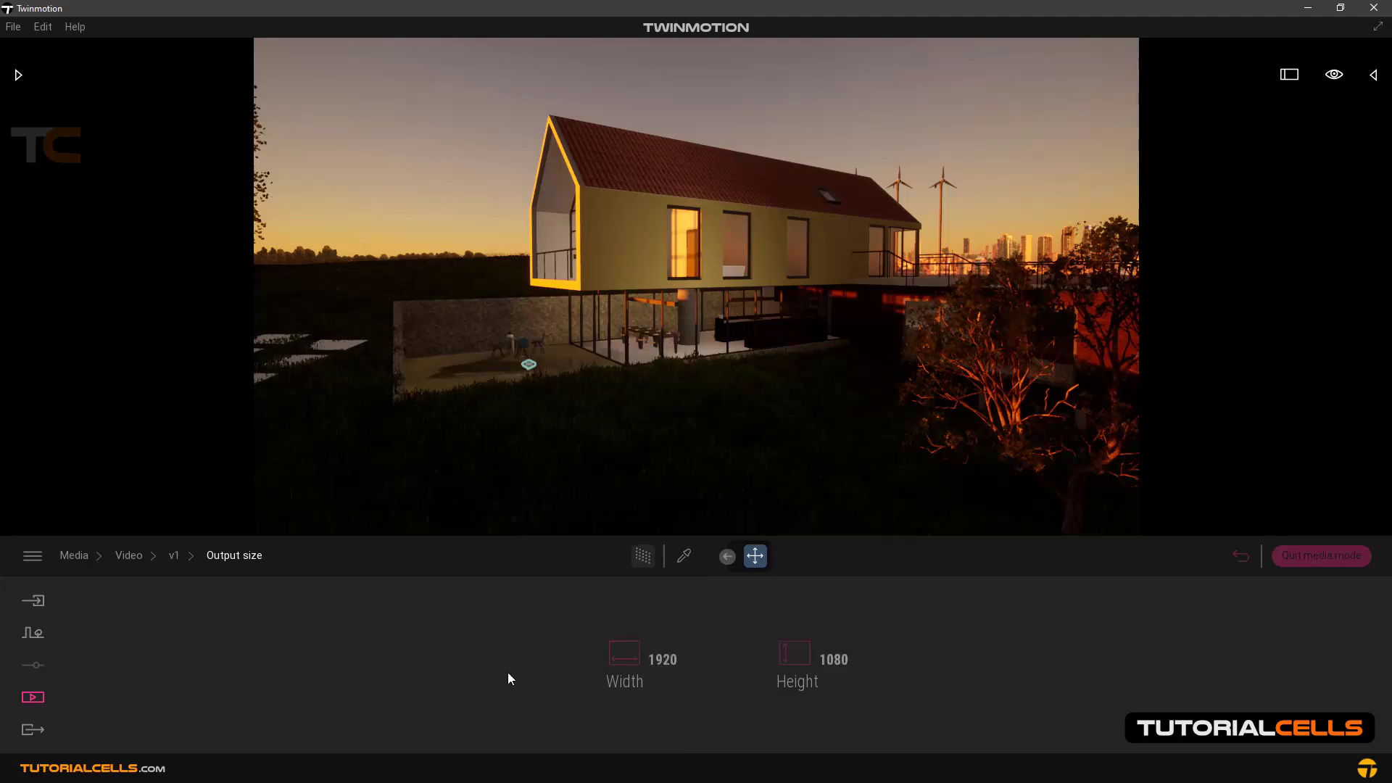
left_click(175, 555)
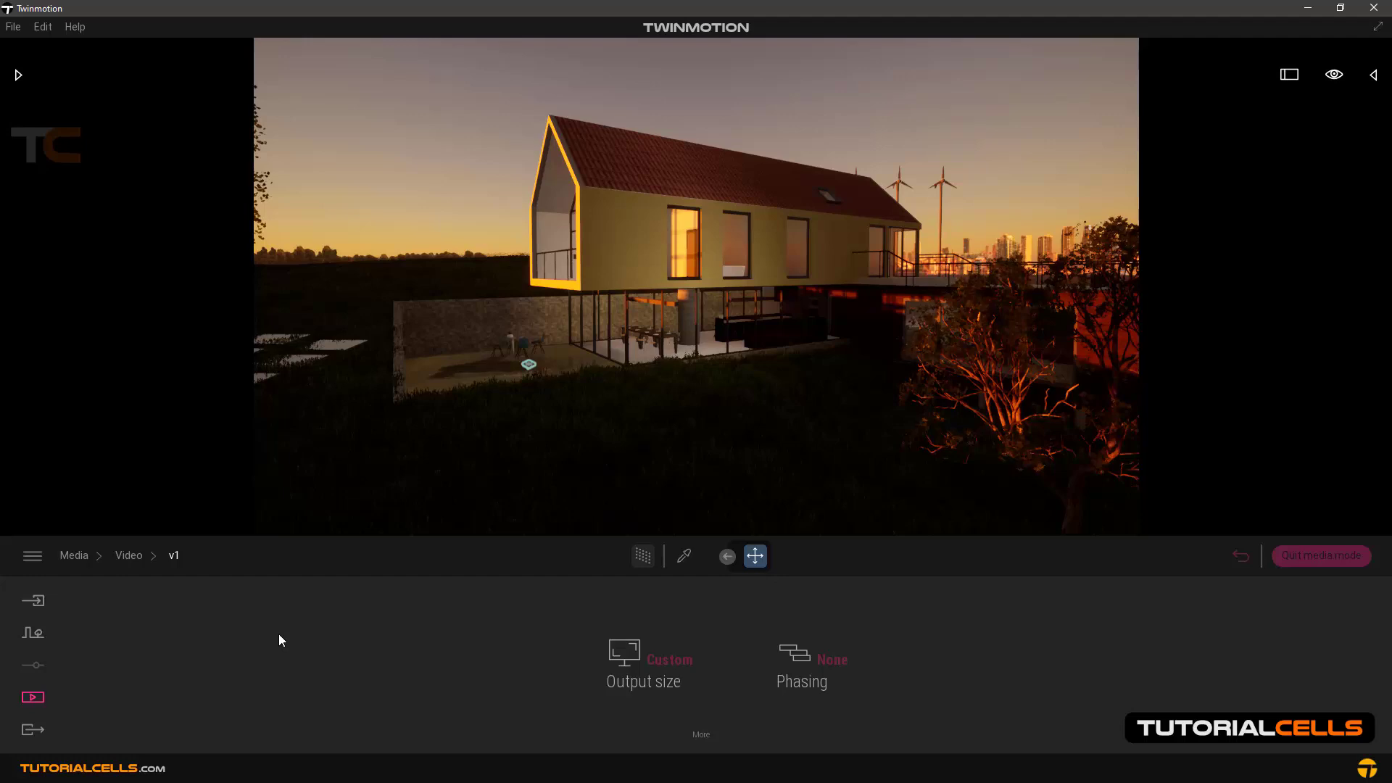
left_click(139, 557)
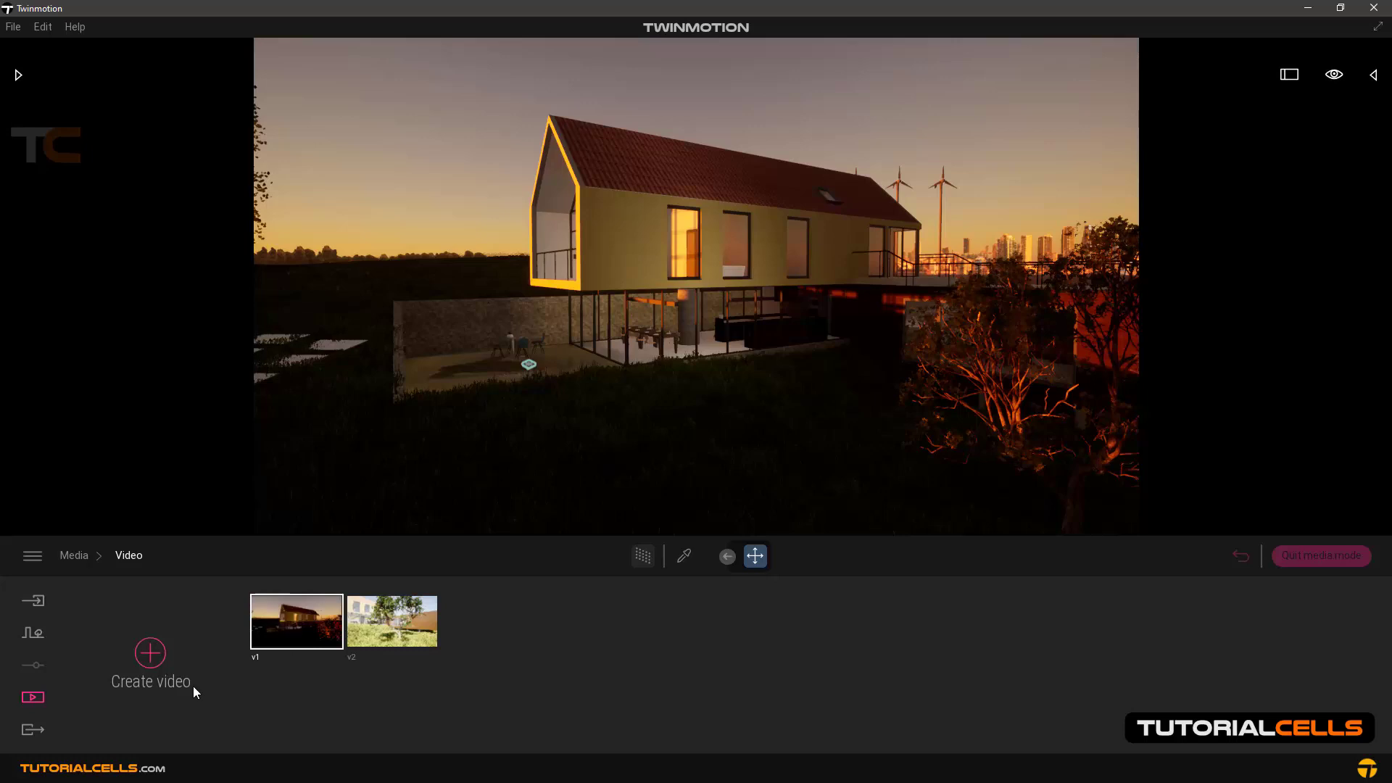
Open the Video selection under Export, then leave both v1 and v2 unselected.
left_click(29, 734)
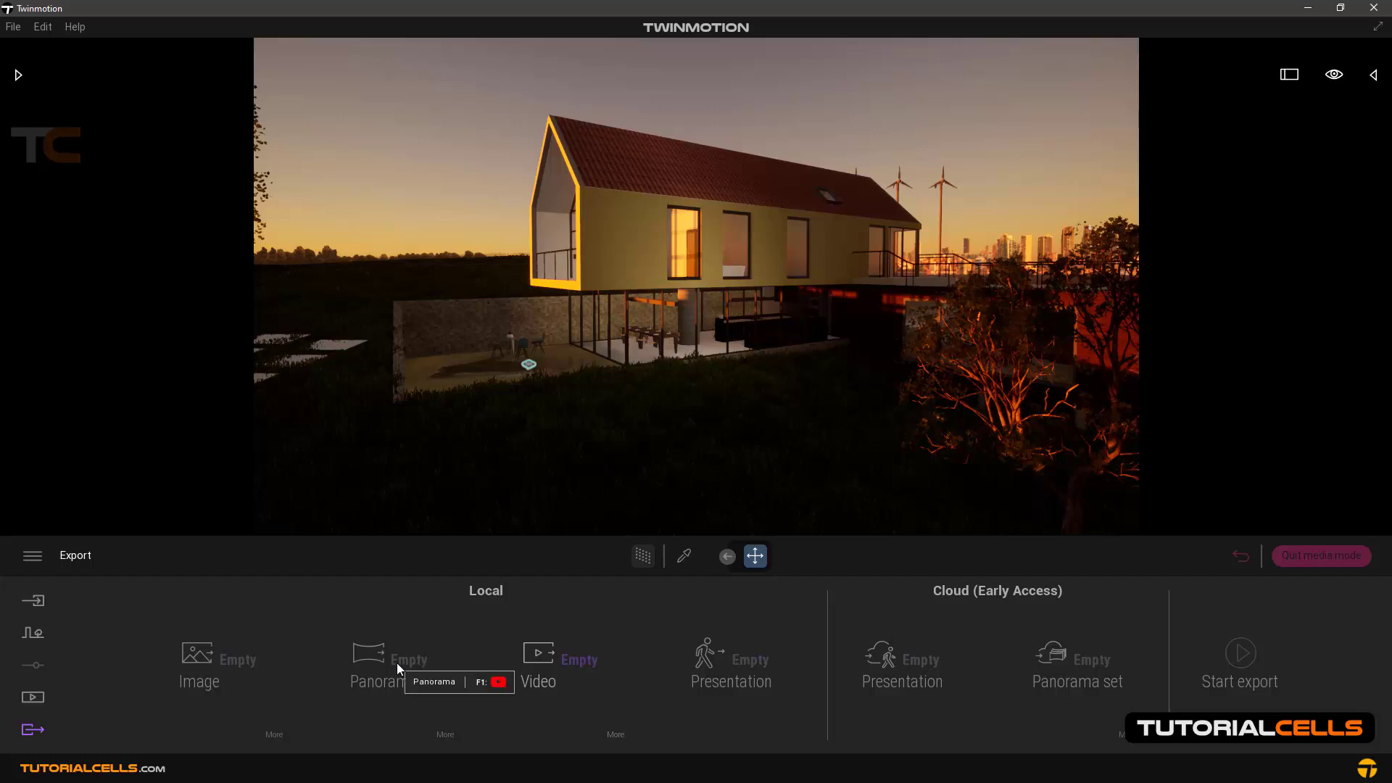
left_click(581, 658)
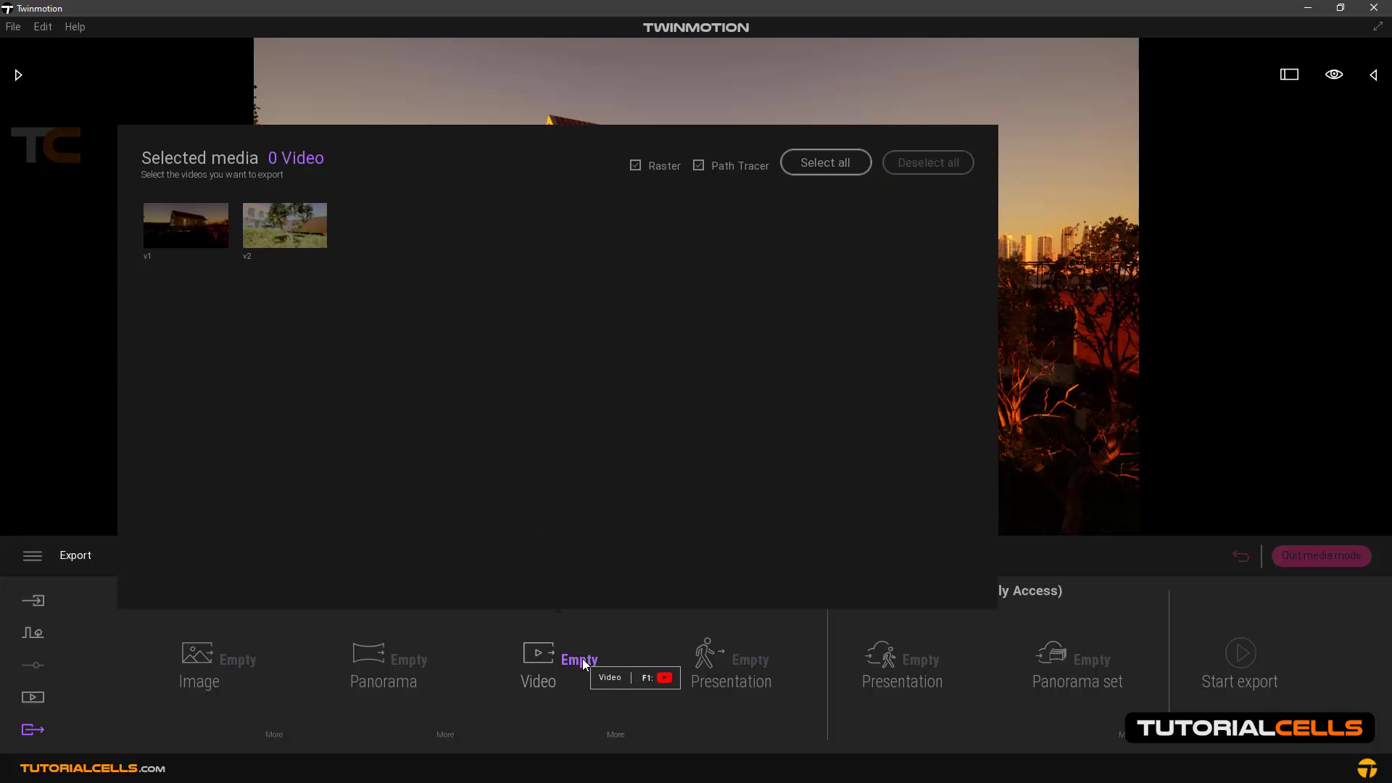
left_click(197, 247)
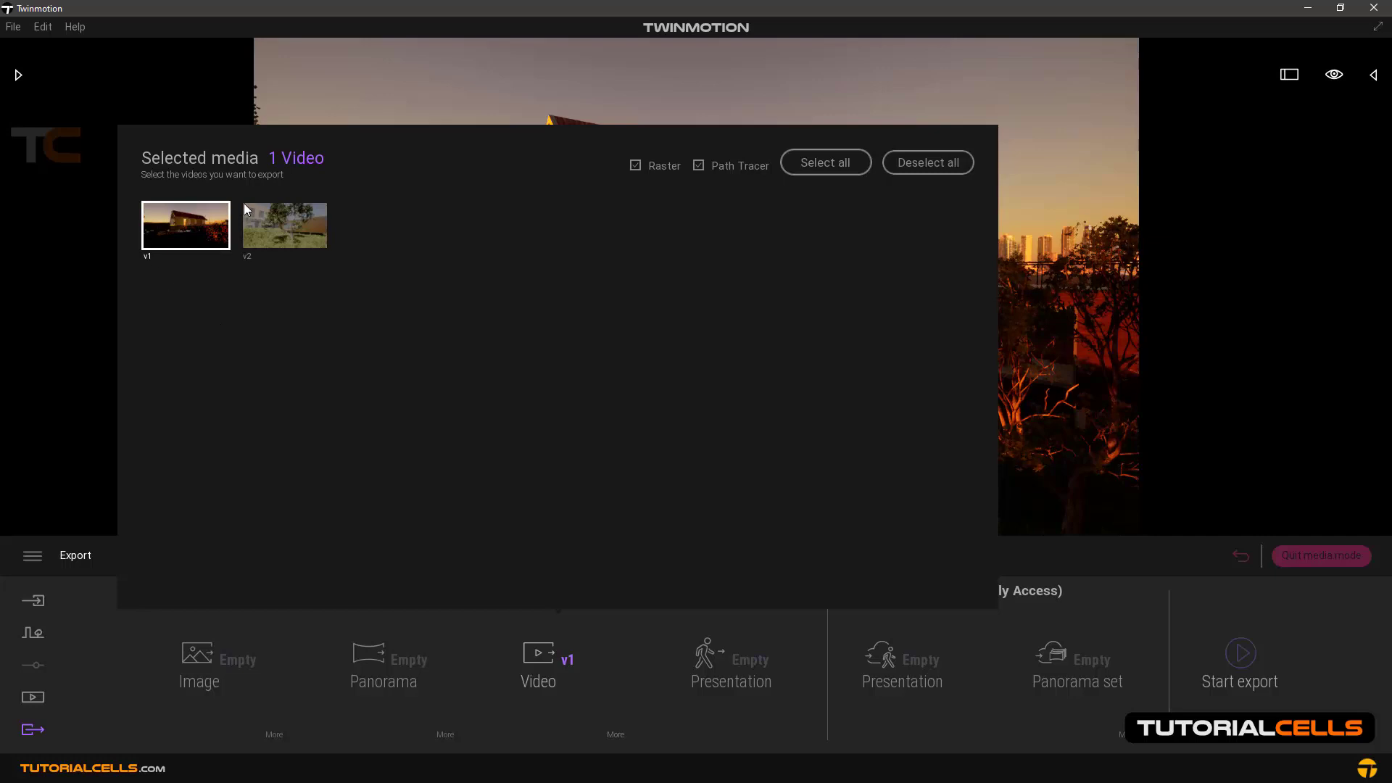
left_click(285, 246)
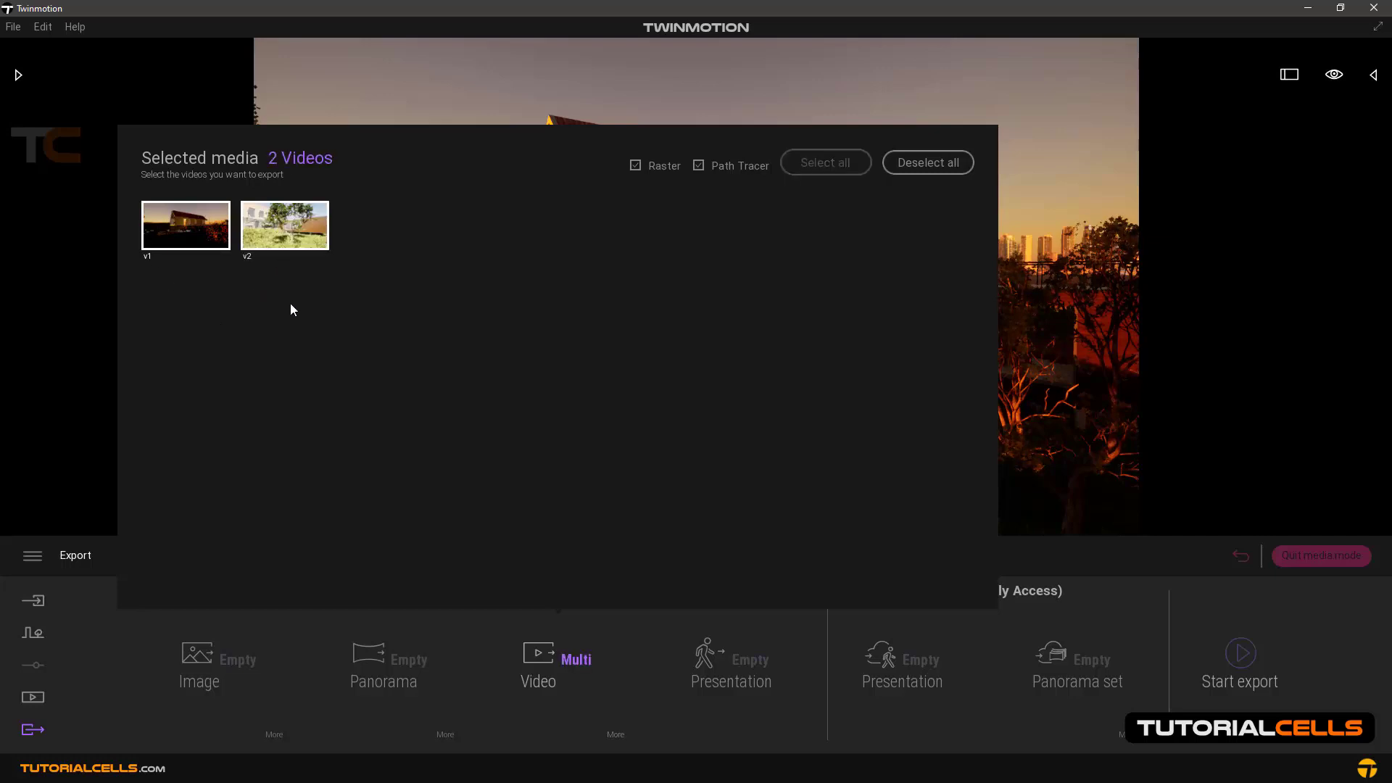
left_click(294, 251)
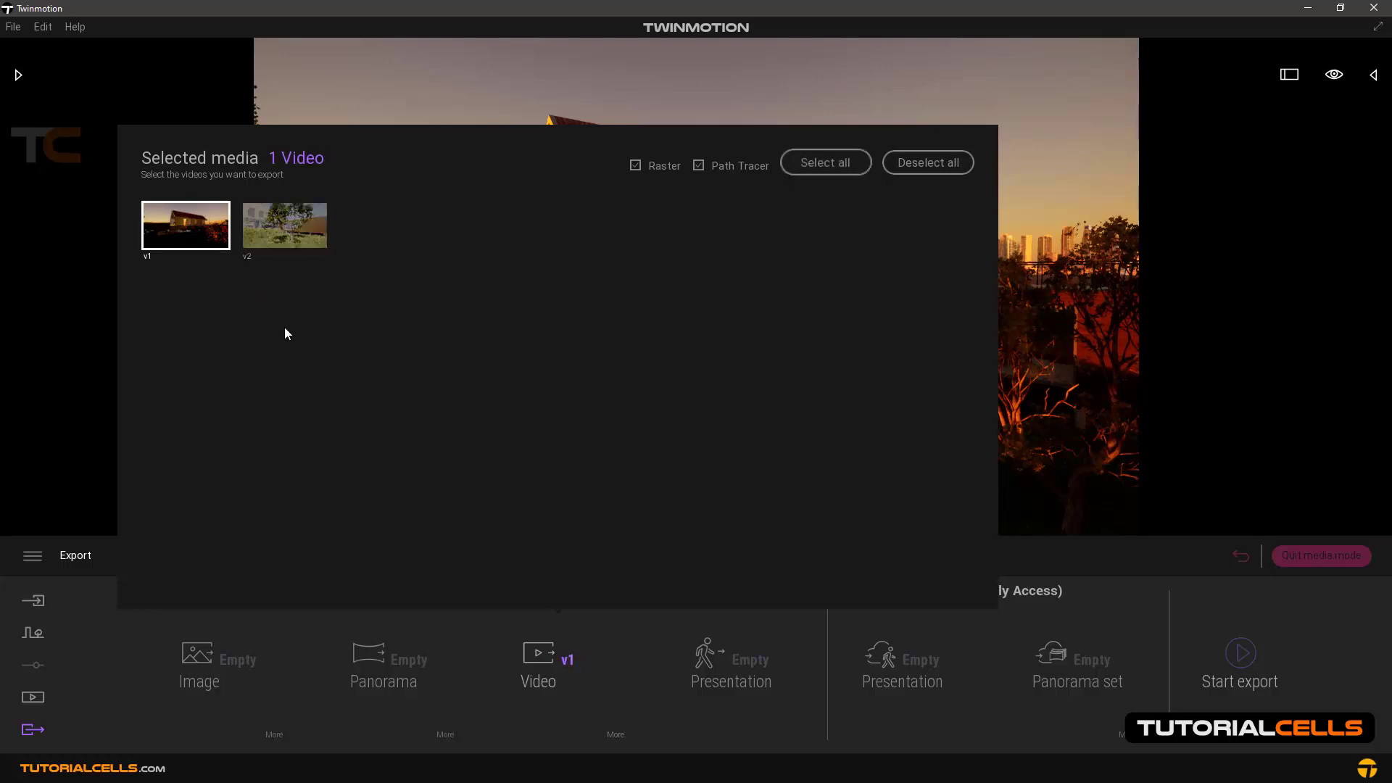
left_click(825, 164)
left_click(929, 163)
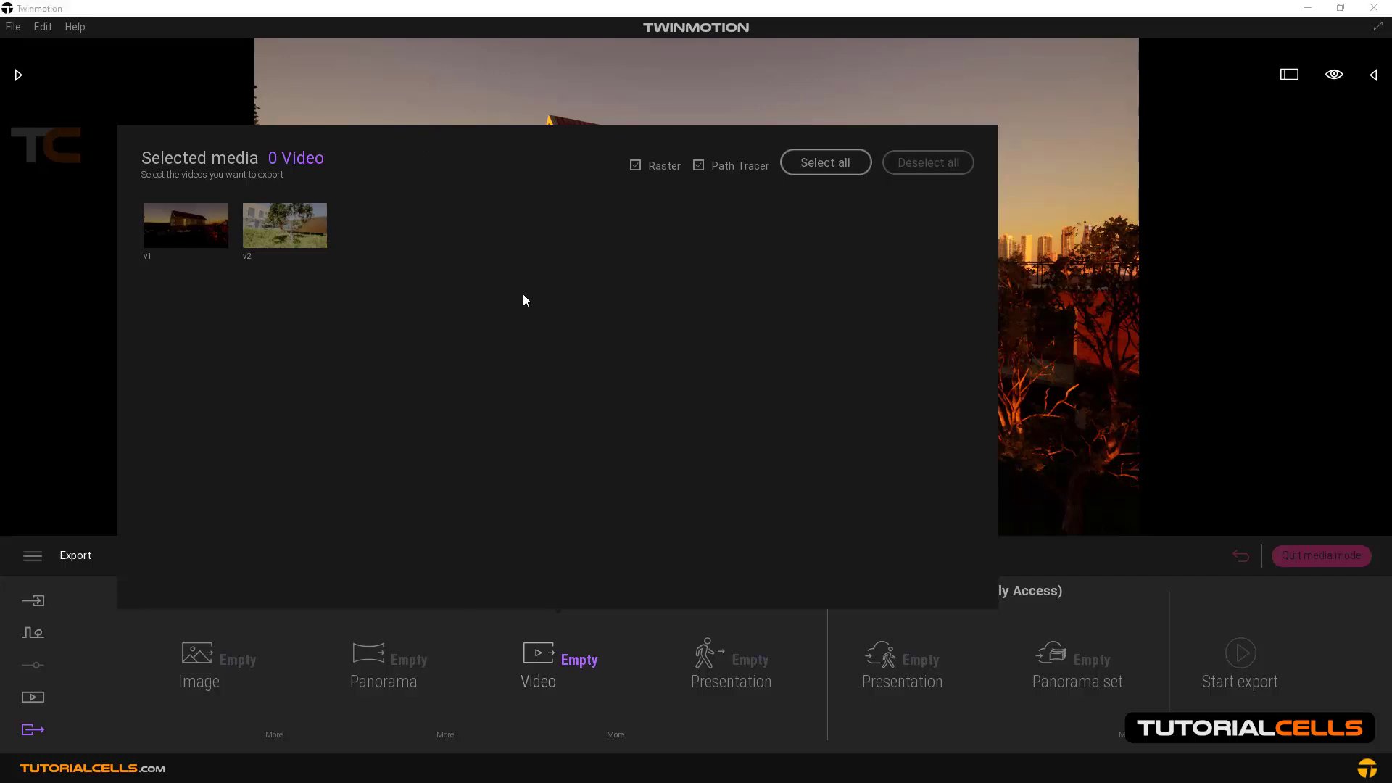
left_click(211, 248)
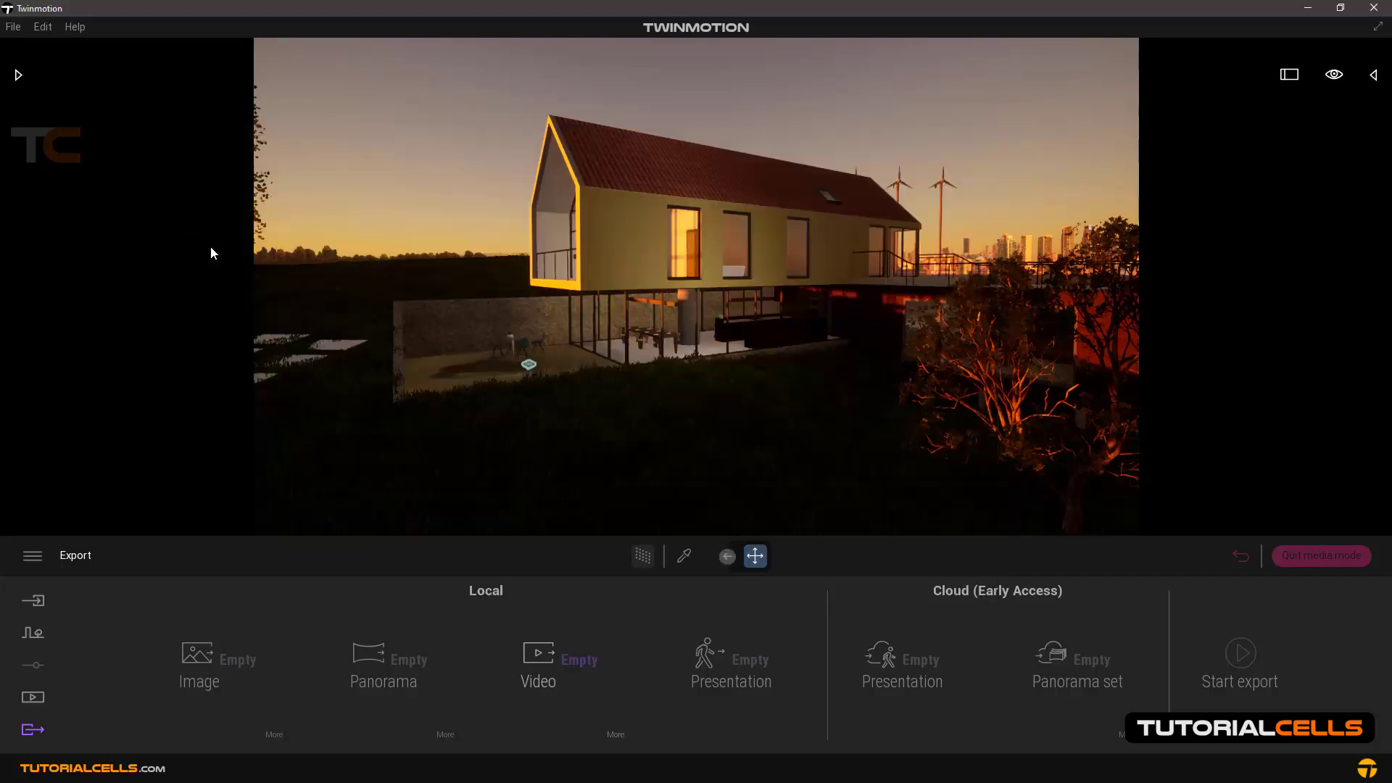
Add v1 to the video export and choose v1_Part02 as its clip.
left_click(566, 674)
left_click(189, 243)
left_click(613, 733)
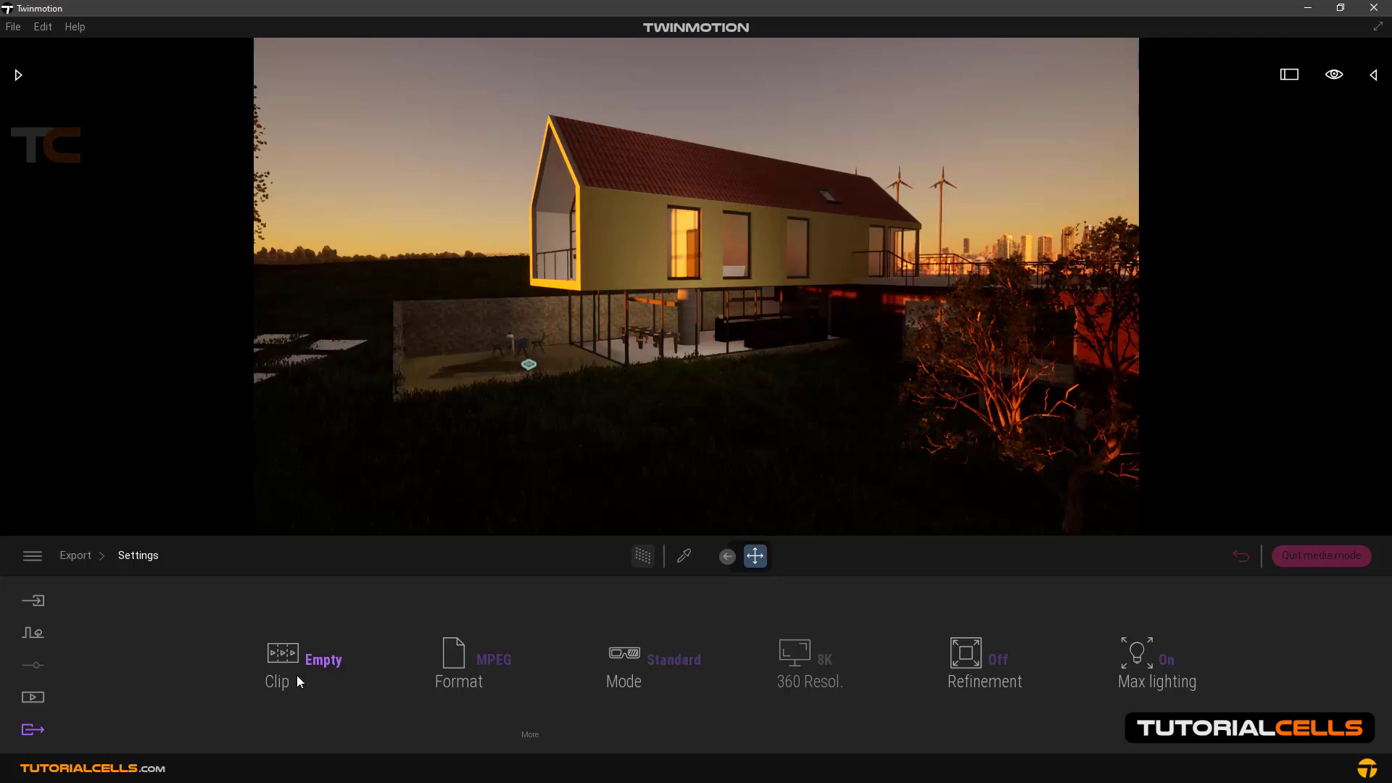
left_click(323, 659)
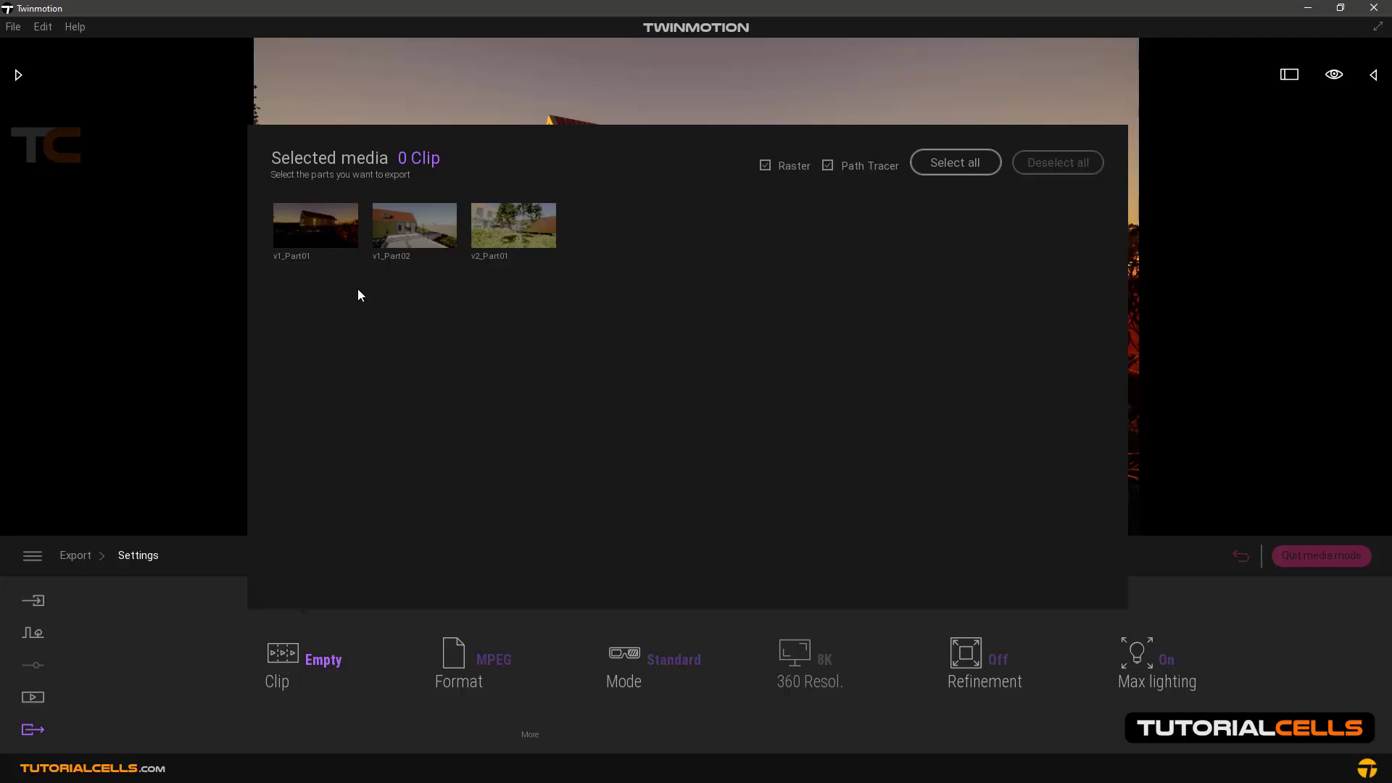
left_click(320, 661)
left_click(320, 662)
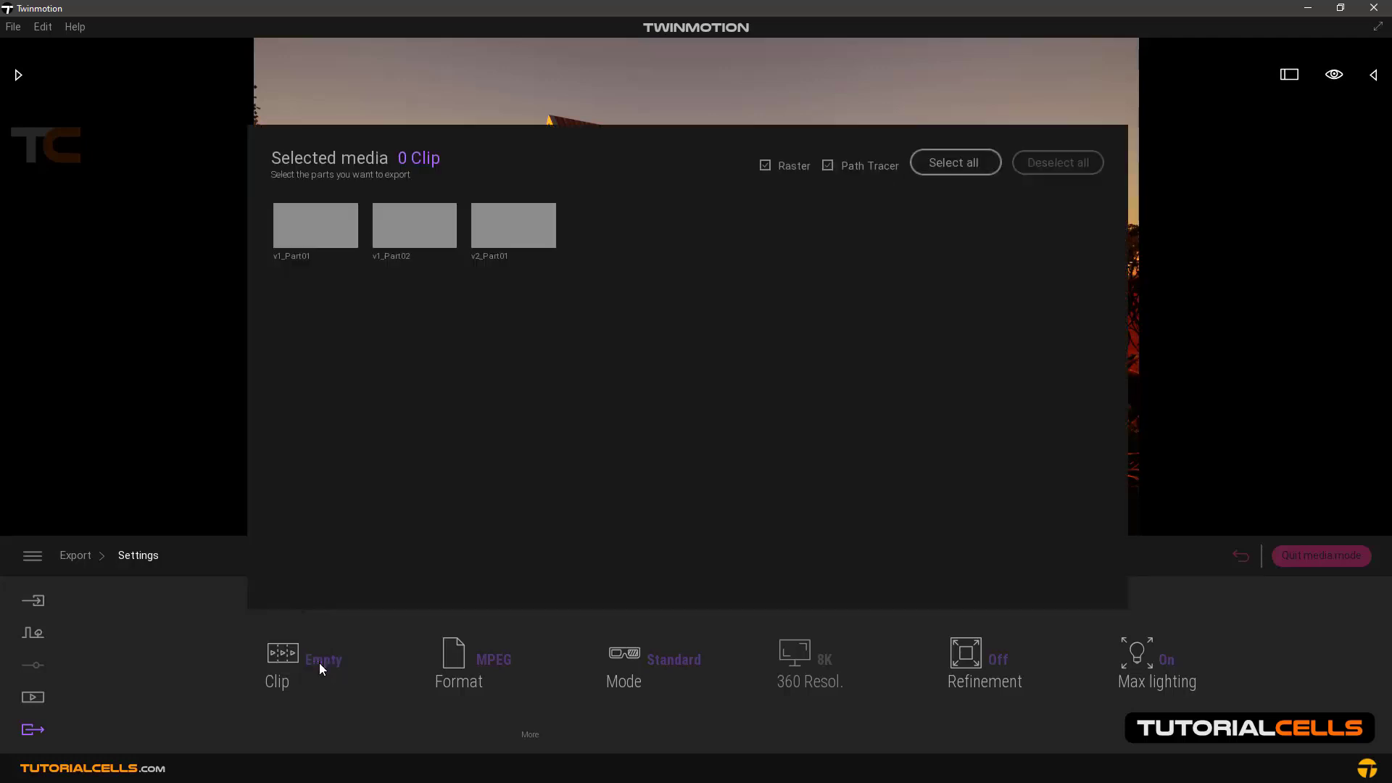
left_click(424, 236)
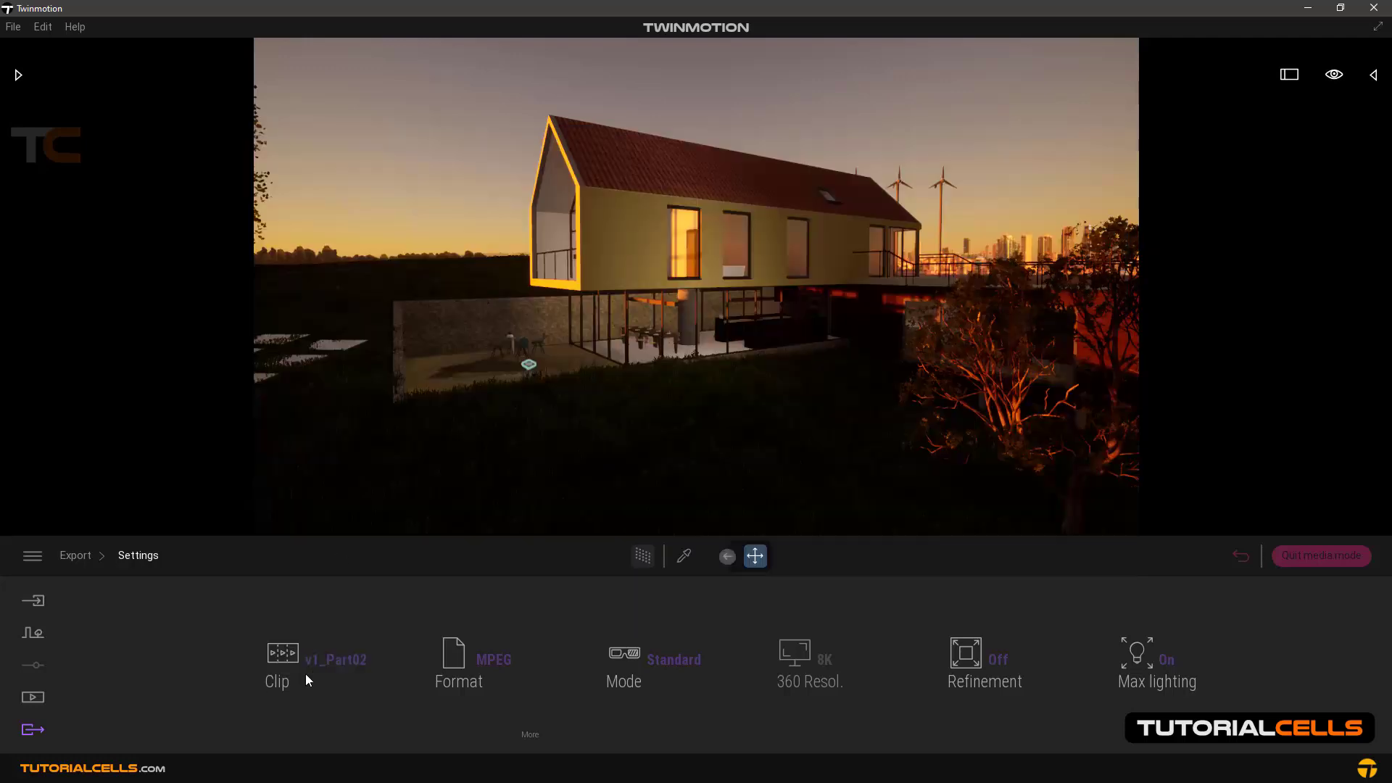
left_click(86, 555)
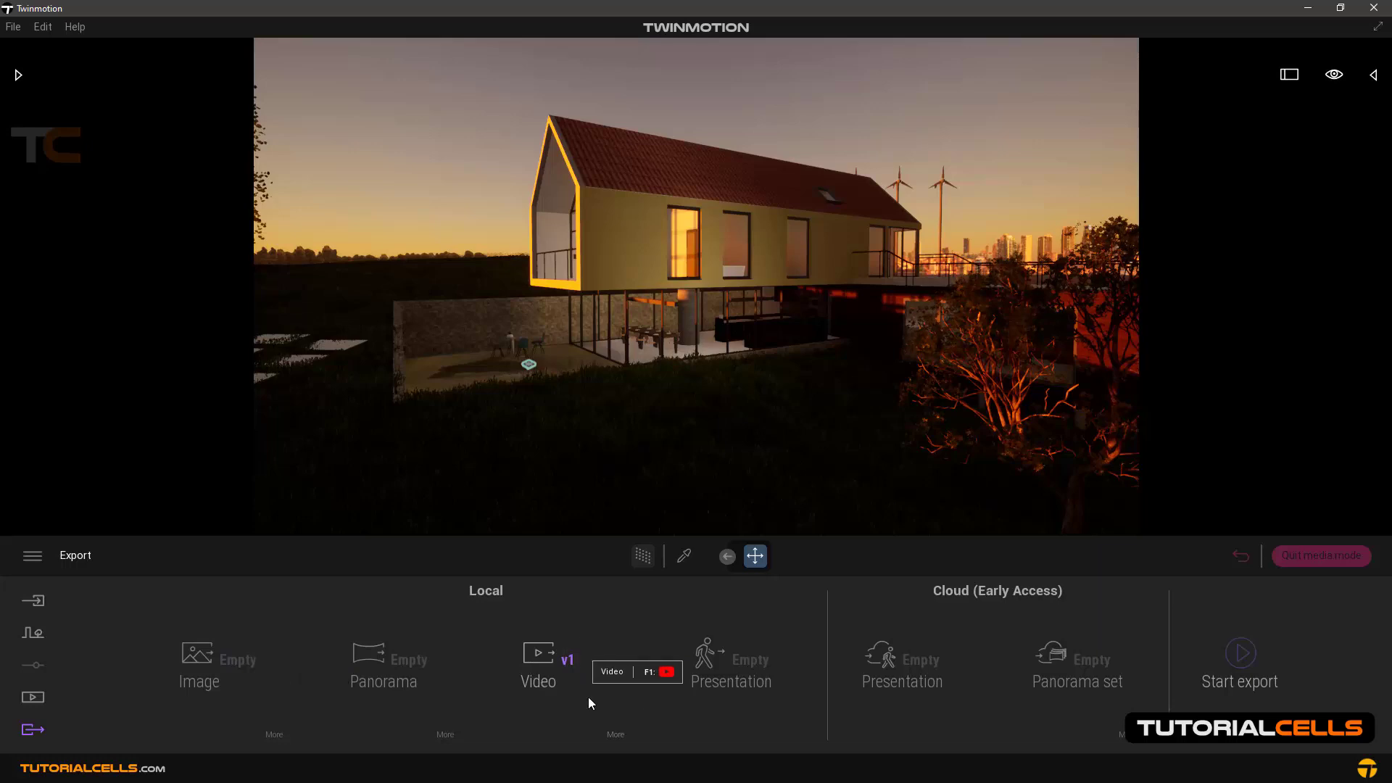
Keep the v1 export format on MPEG and the framerate at 30 fps.
left_click(610, 737)
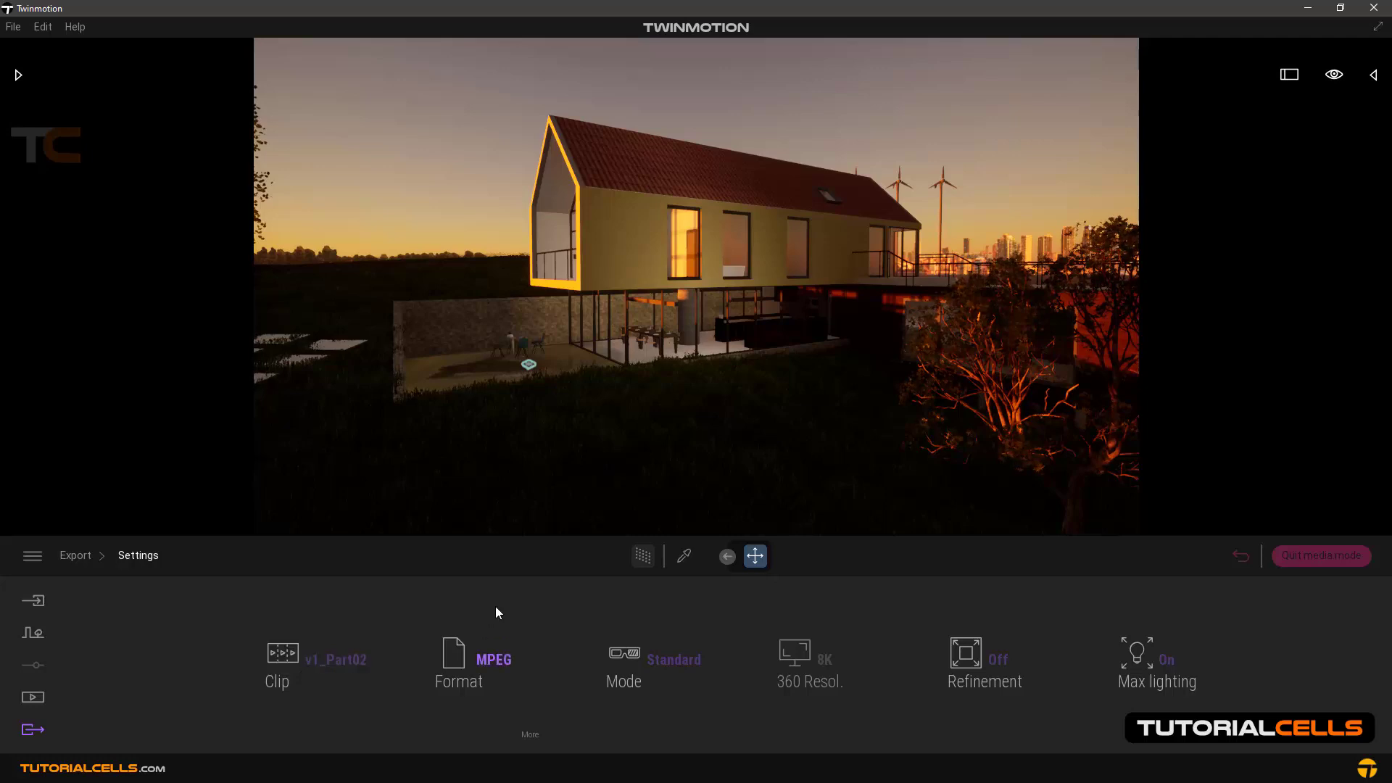
left_click(496, 663)
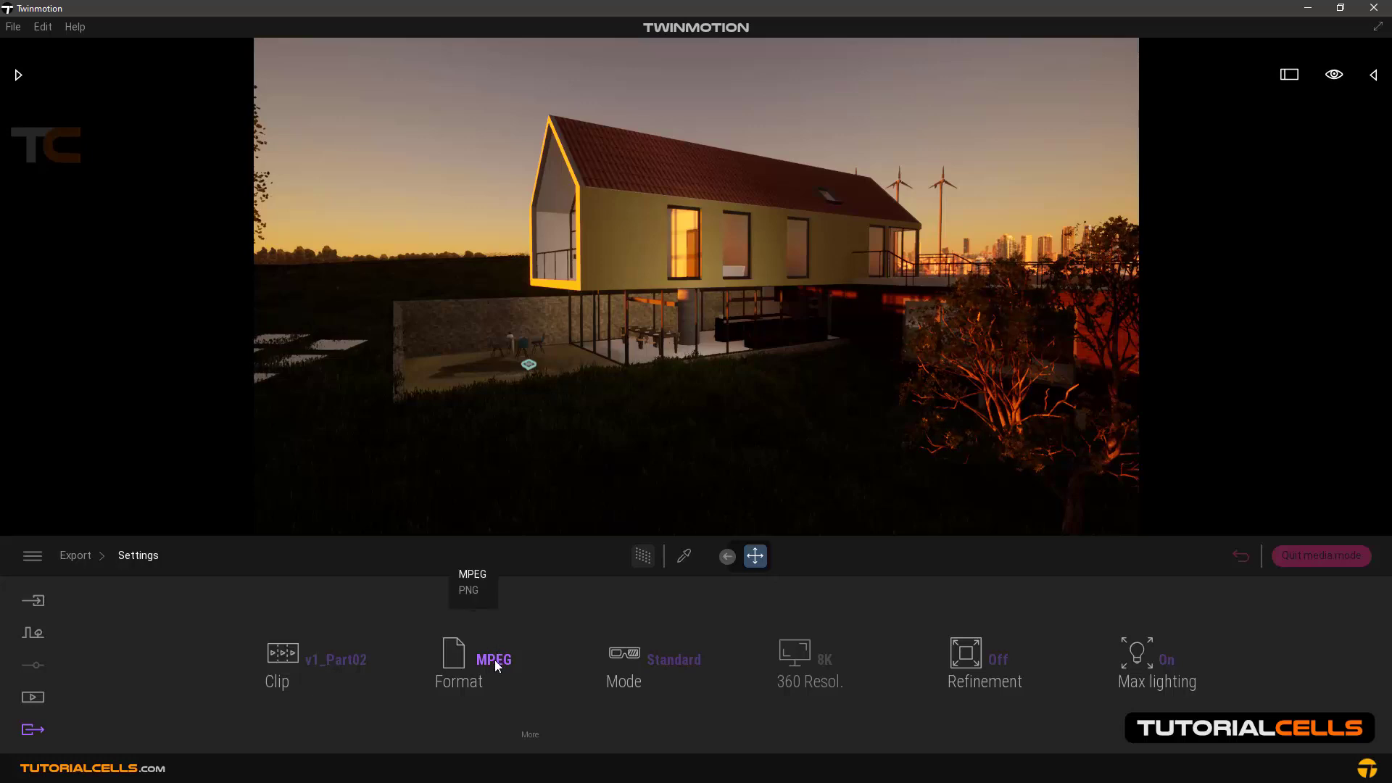
left_click(469, 591)
left_click(476, 577)
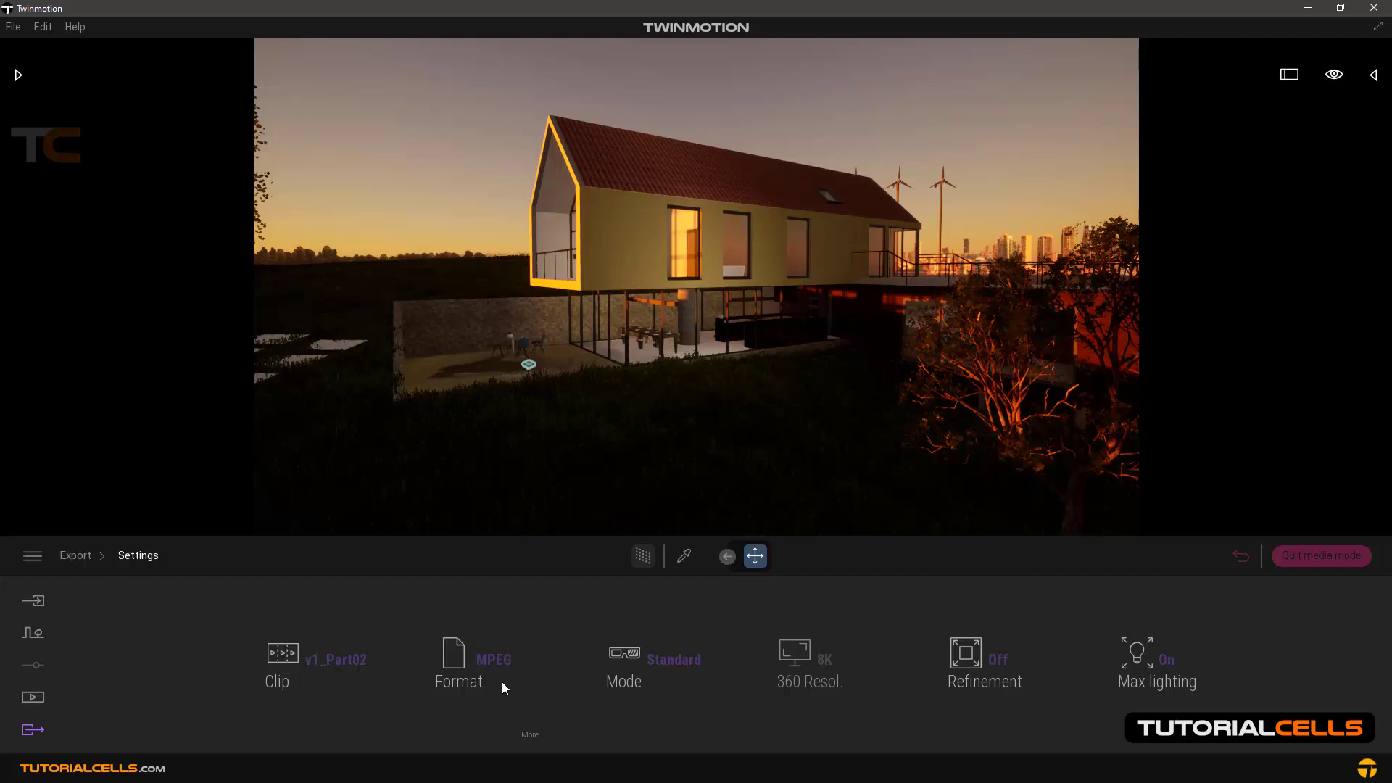
left_click(528, 736)
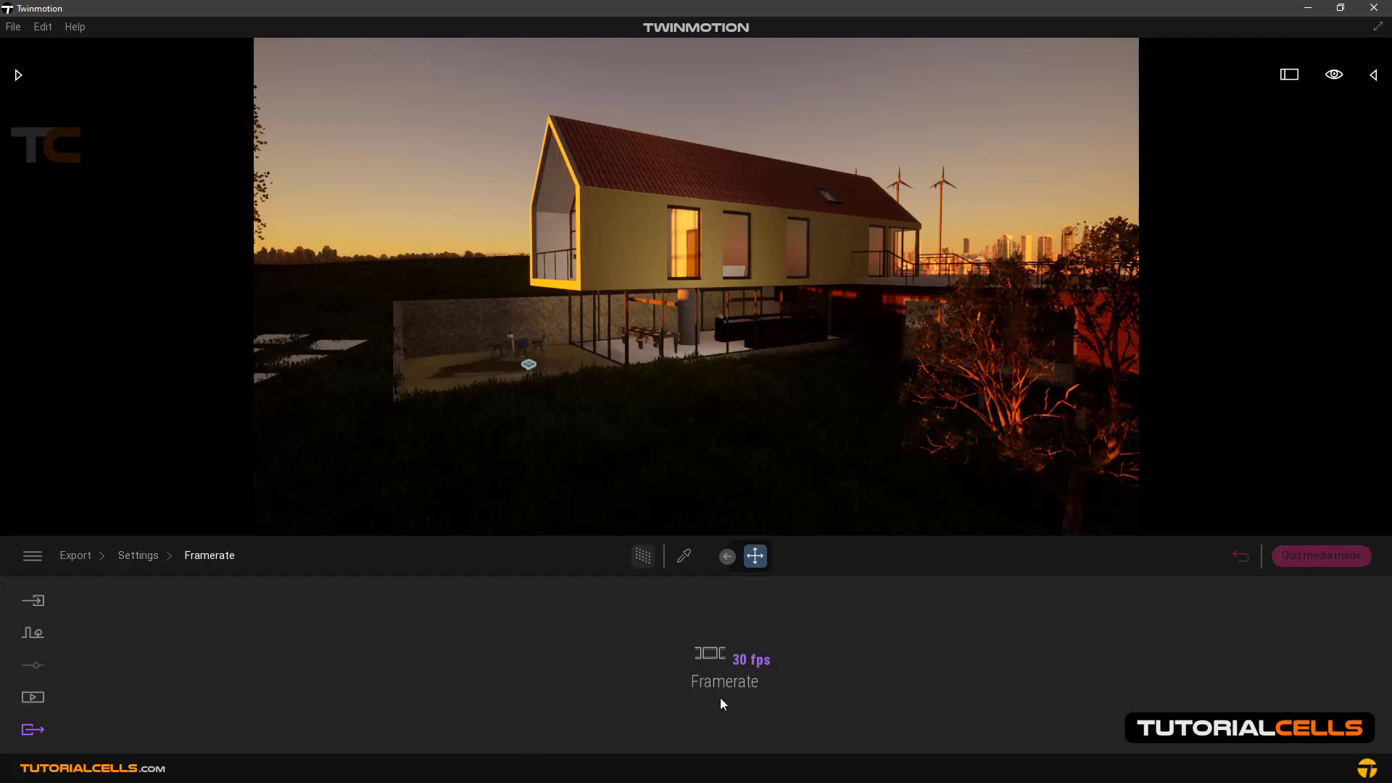
left_click(740, 660)
left_click(741, 661)
left_click(141, 555)
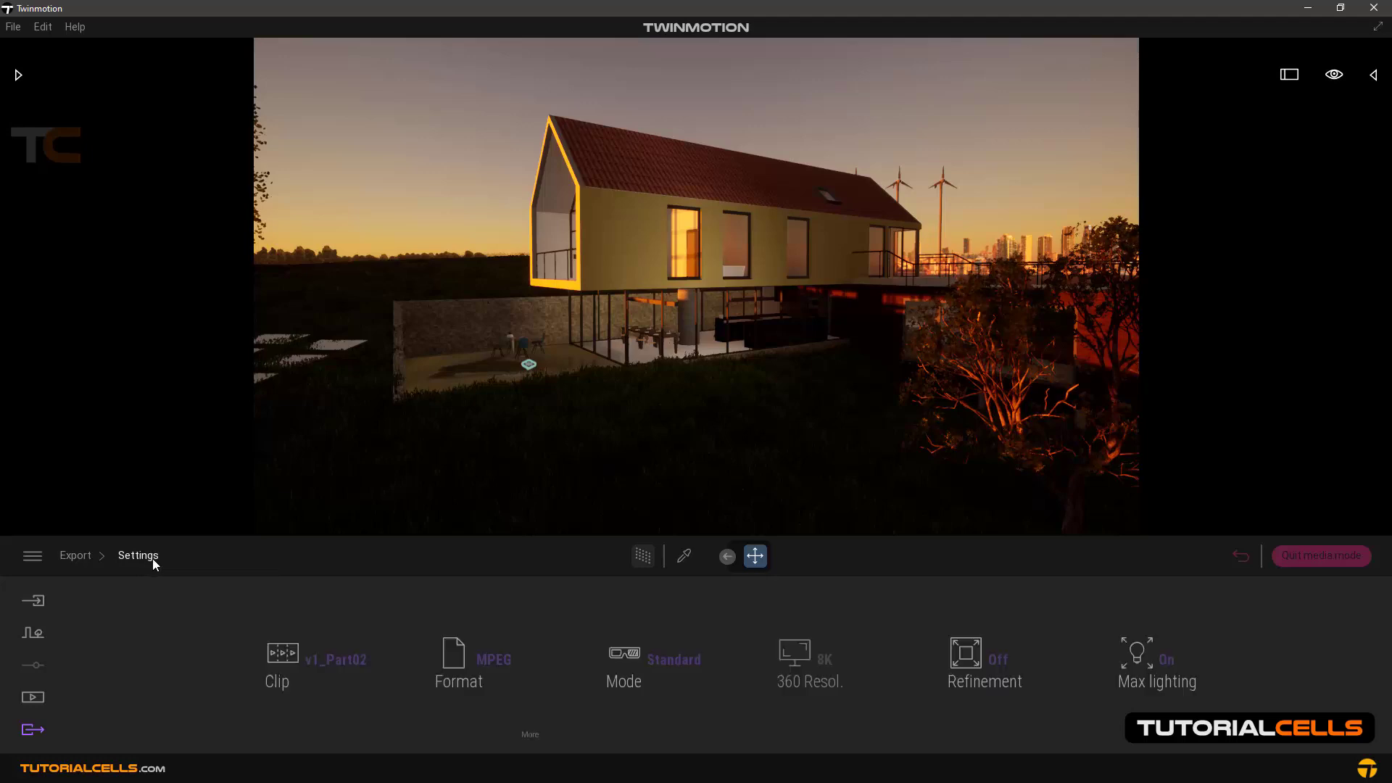
left_click(656, 663)
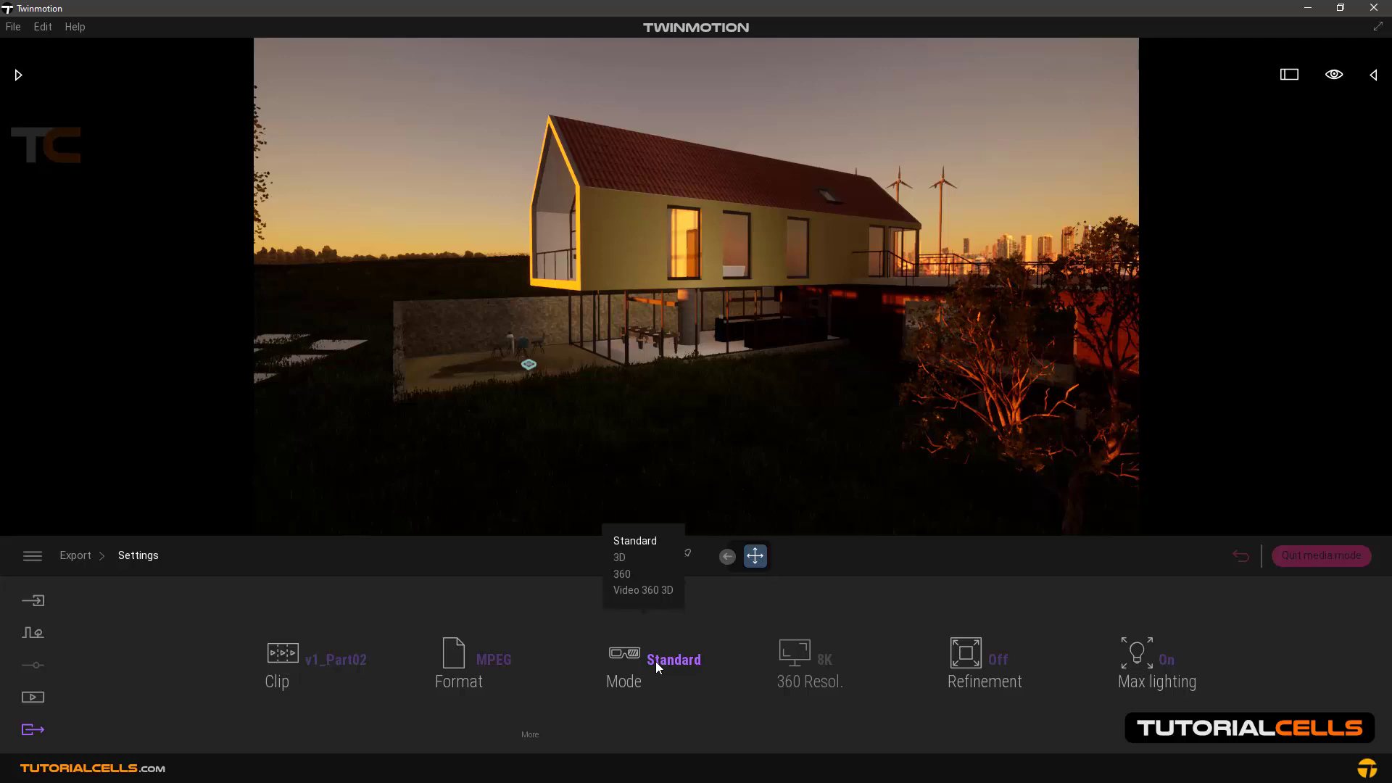
left_click(629, 575)
left_click(646, 545)
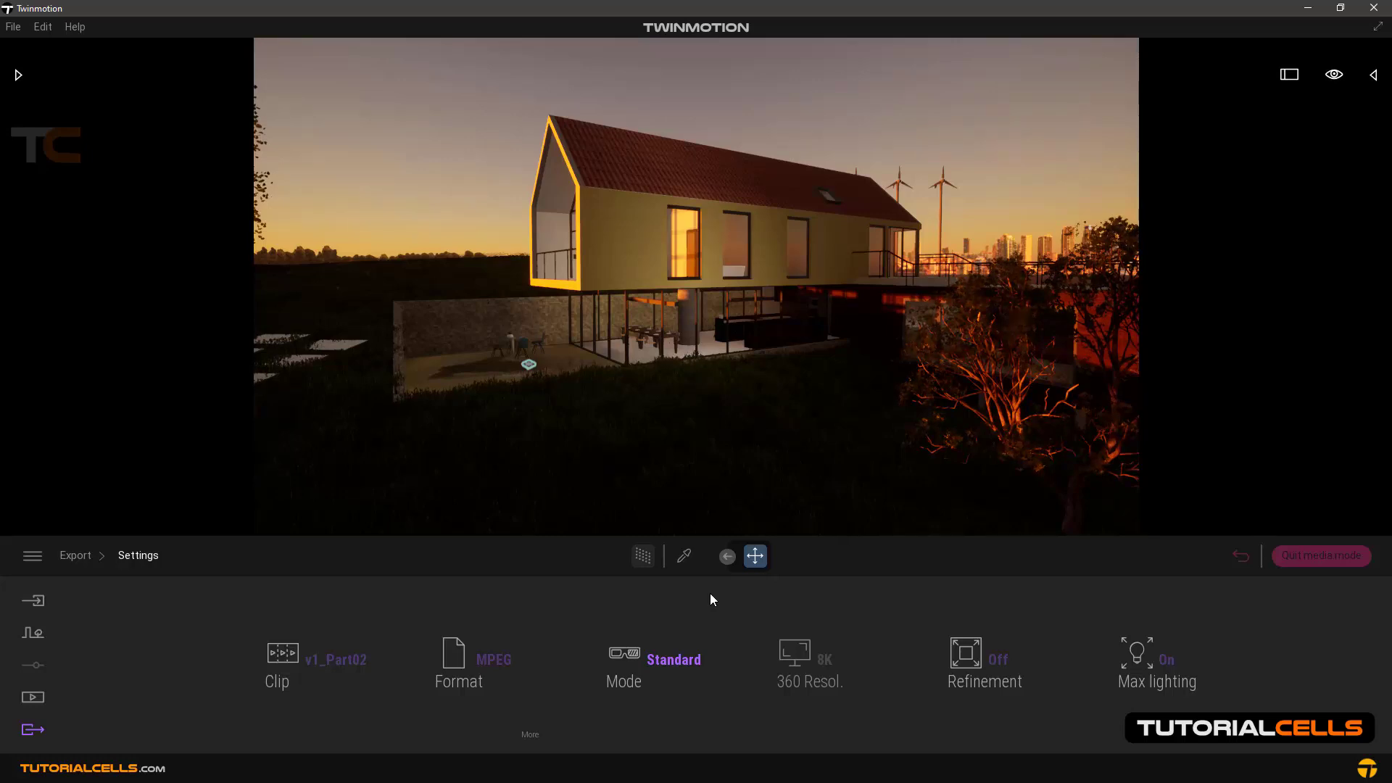
left_click(662, 658)
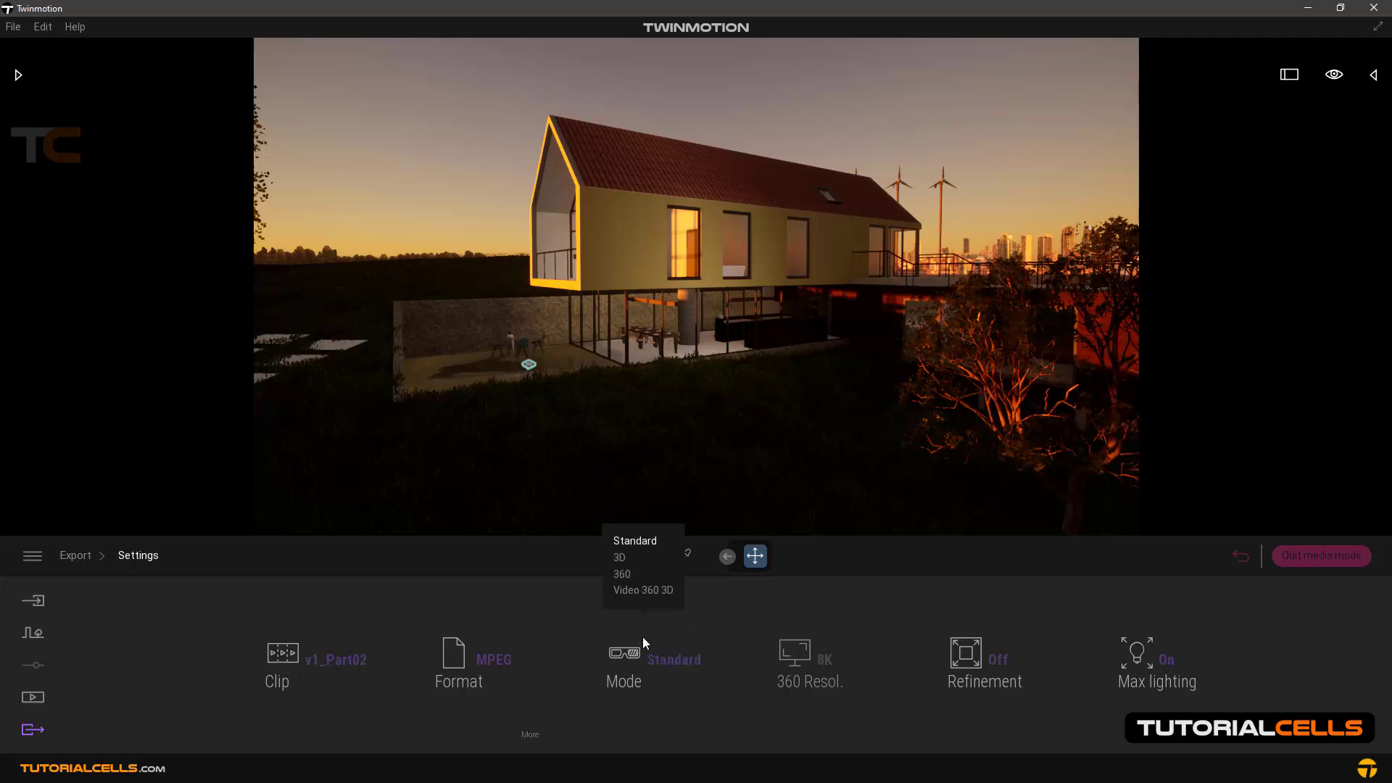
left_click(626, 558)
left_click(625, 573)
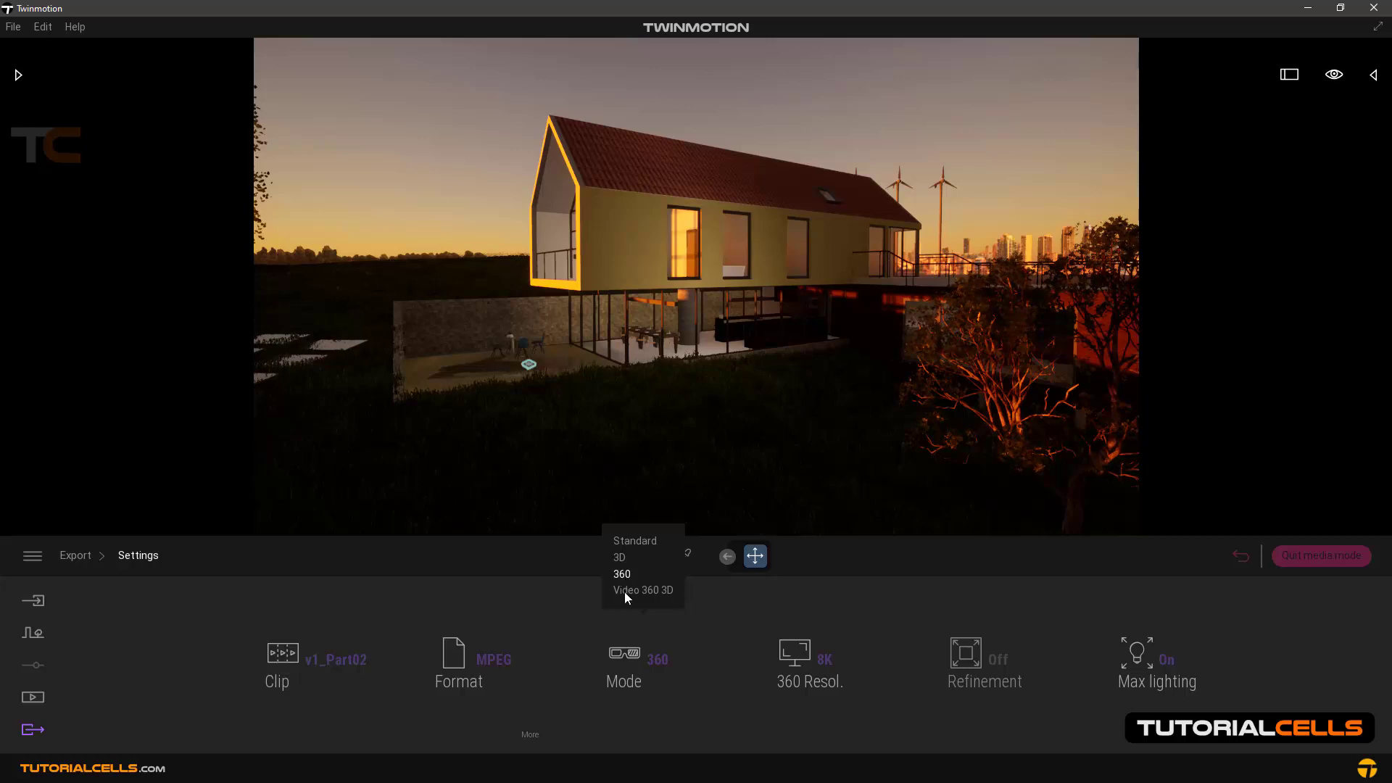
left_click(625, 593)
left_click(624, 576)
left_click(621, 577)
left_click(648, 655)
left_click(631, 540)
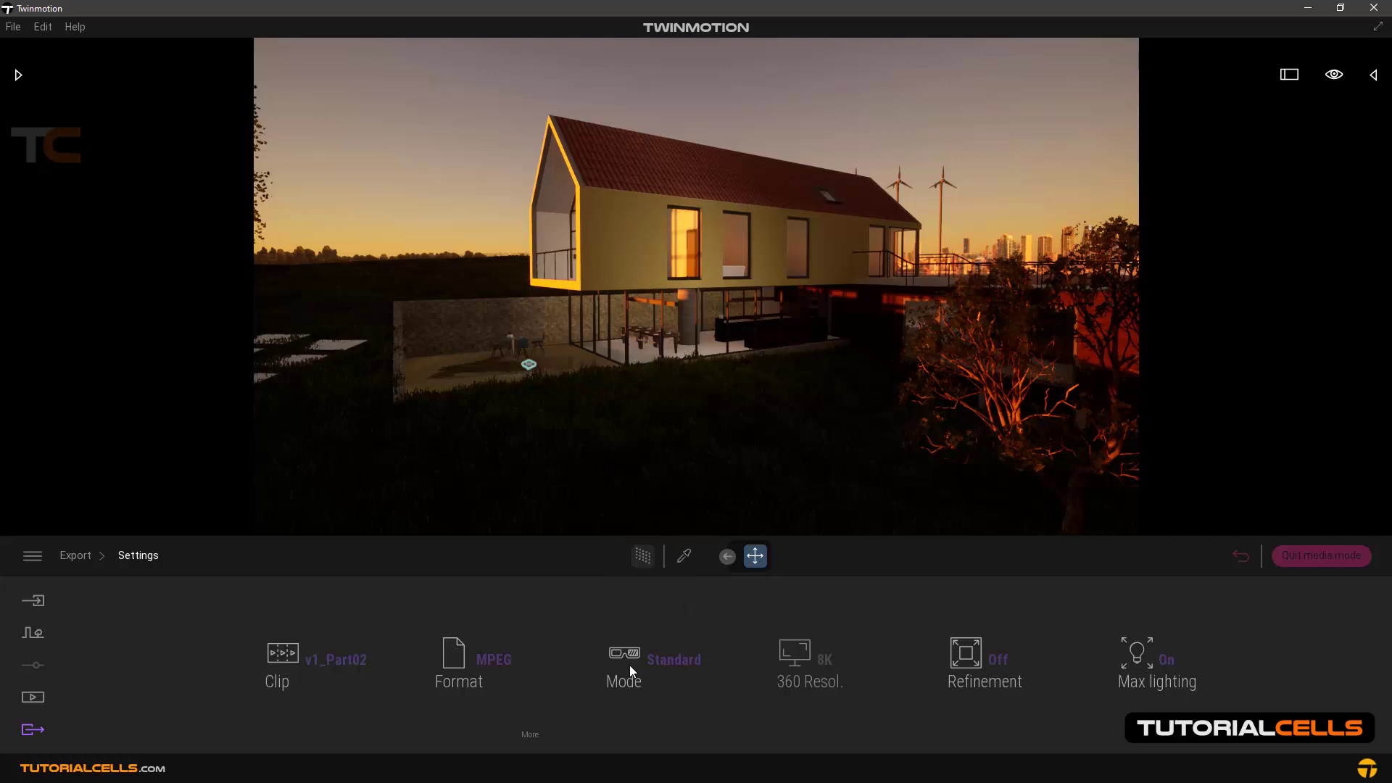
left_click(658, 659)
left_click(625, 574)
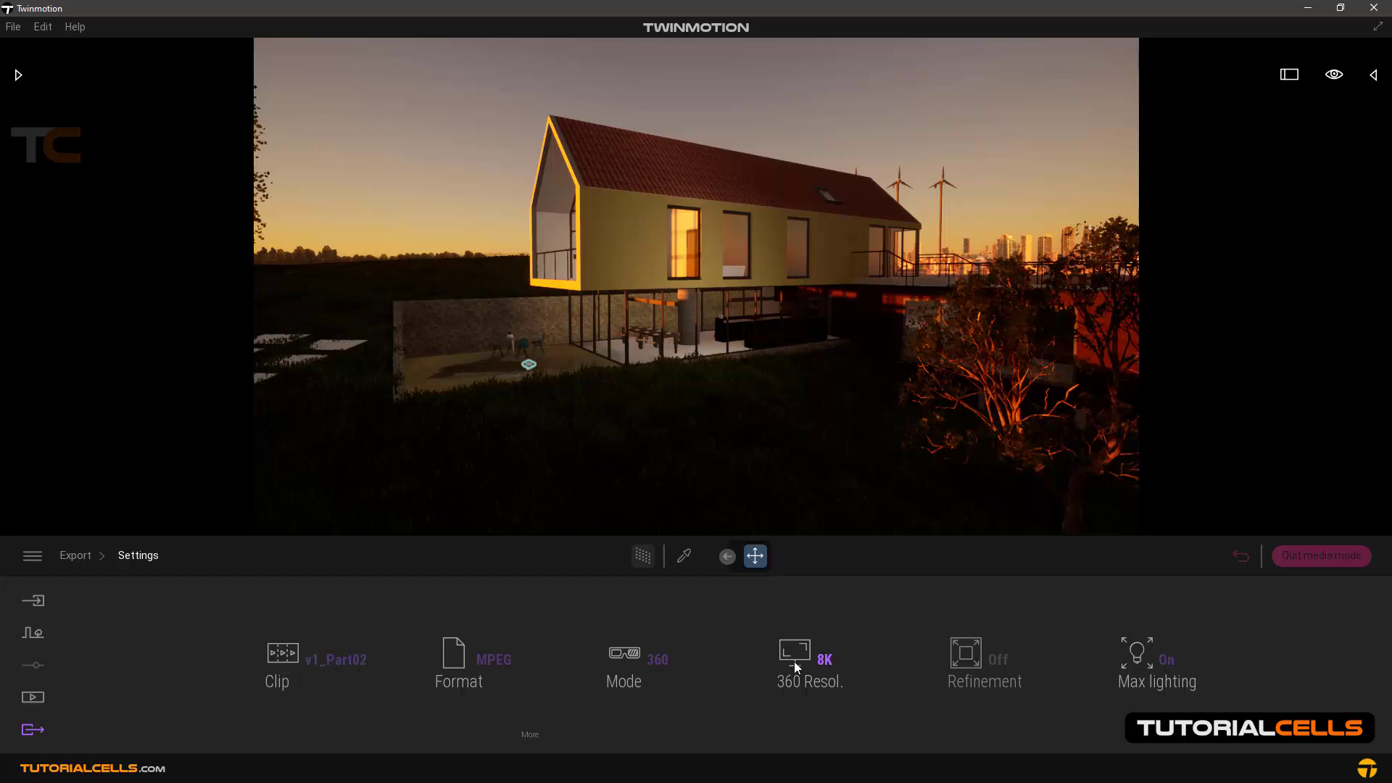
left_click(823, 661)
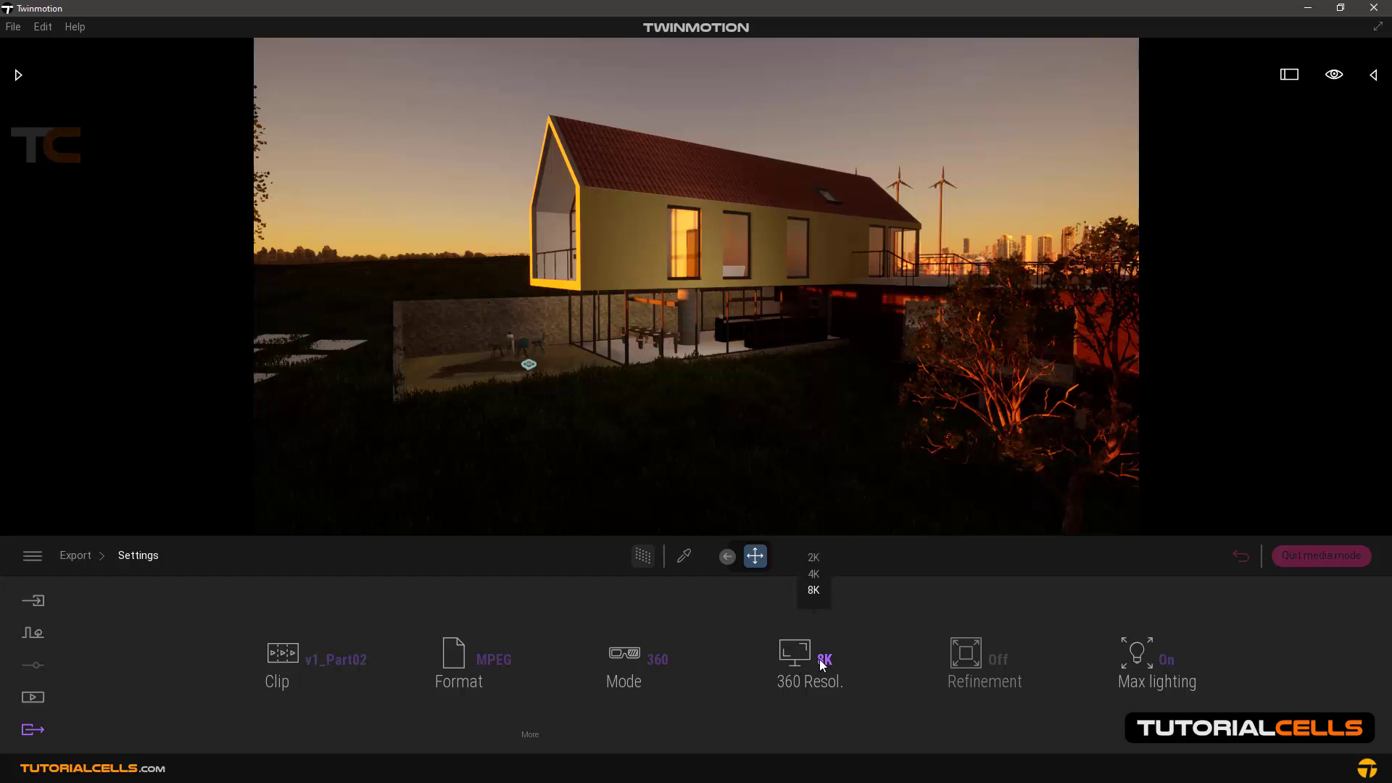
left_click(813, 590)
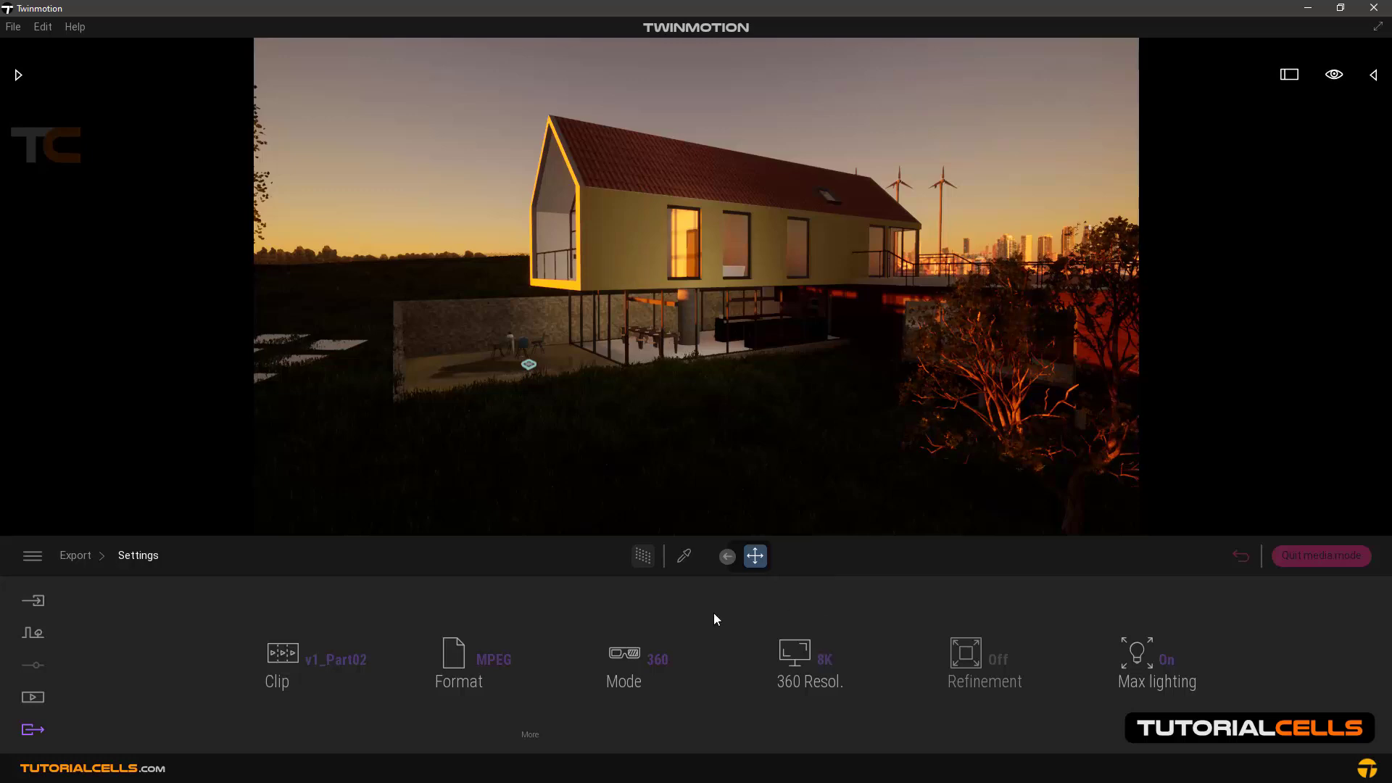
left_click(664, 651)
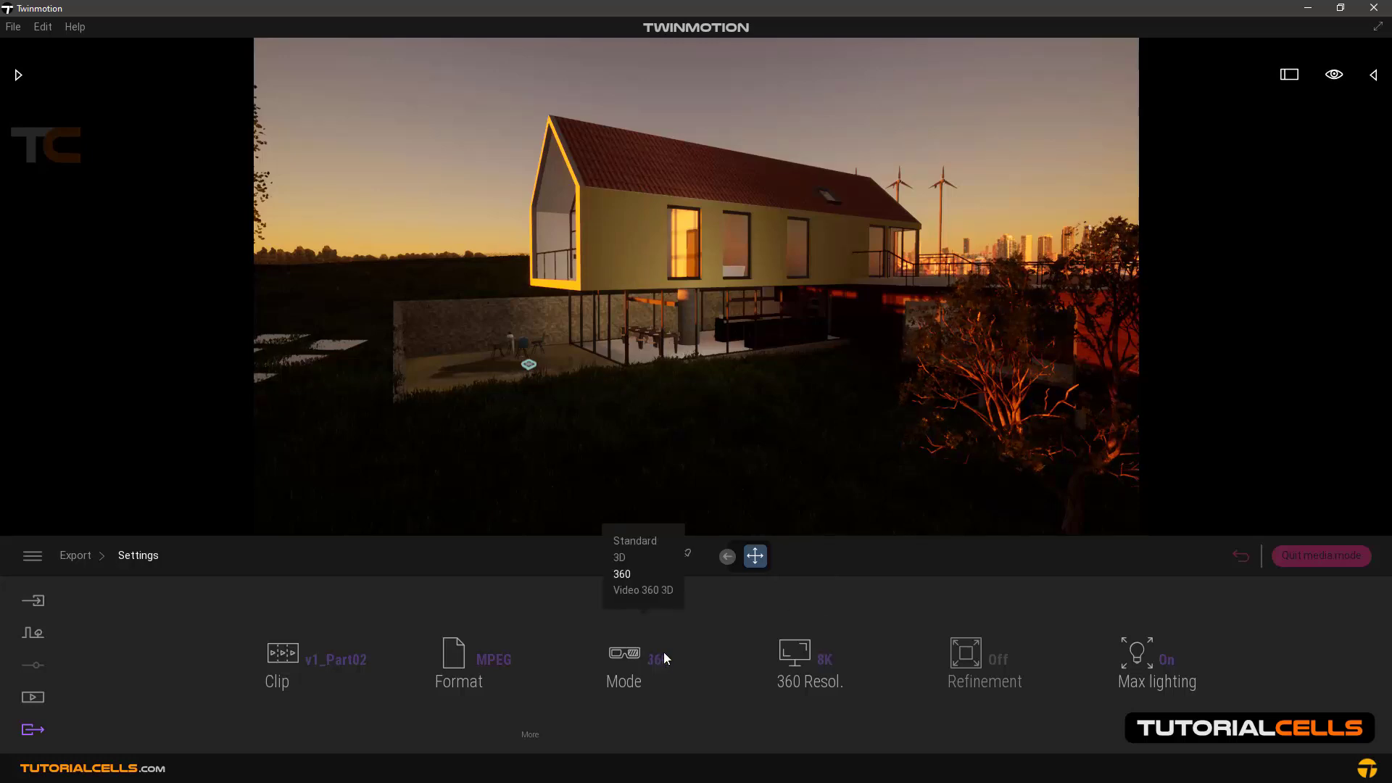
left_click(637, 540)
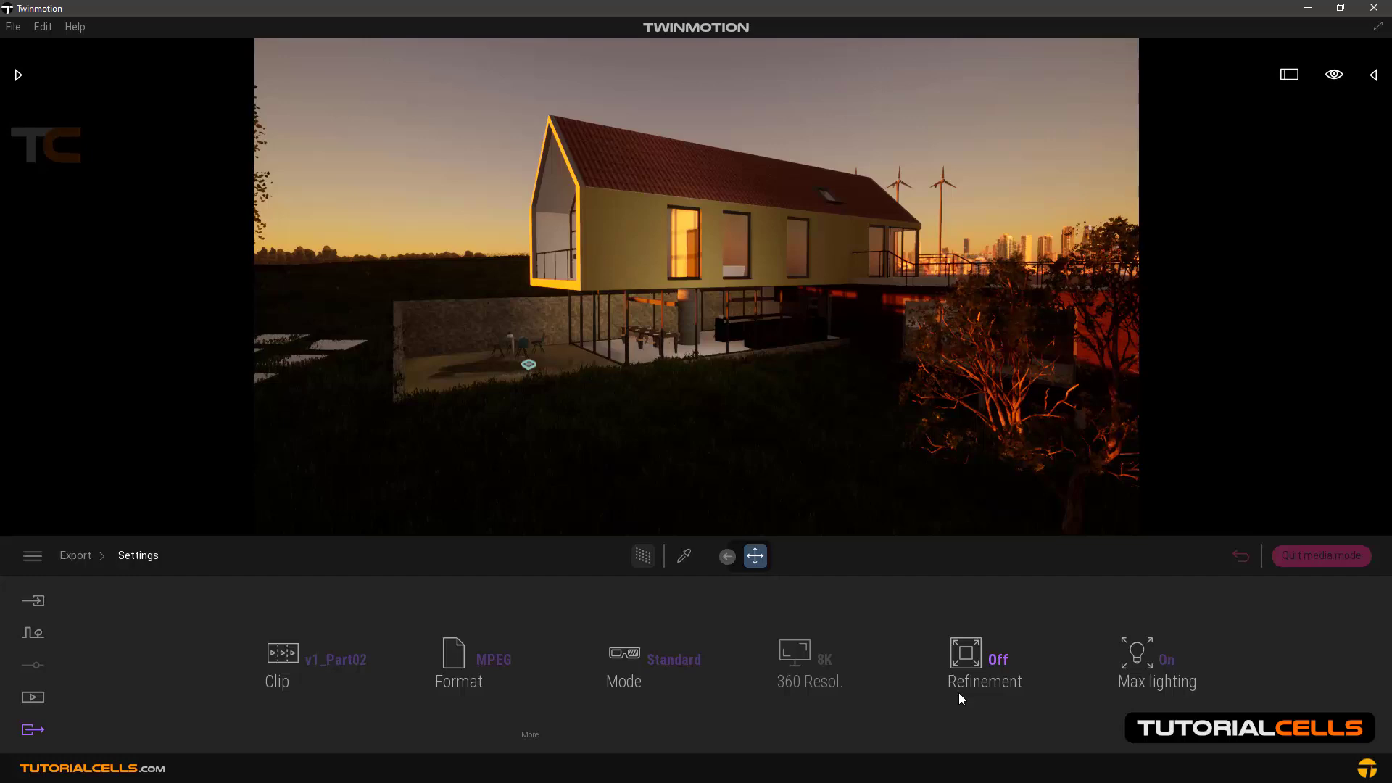
Leave the Refinement setting at Off for the v1 video export.
left_click(997, 661)
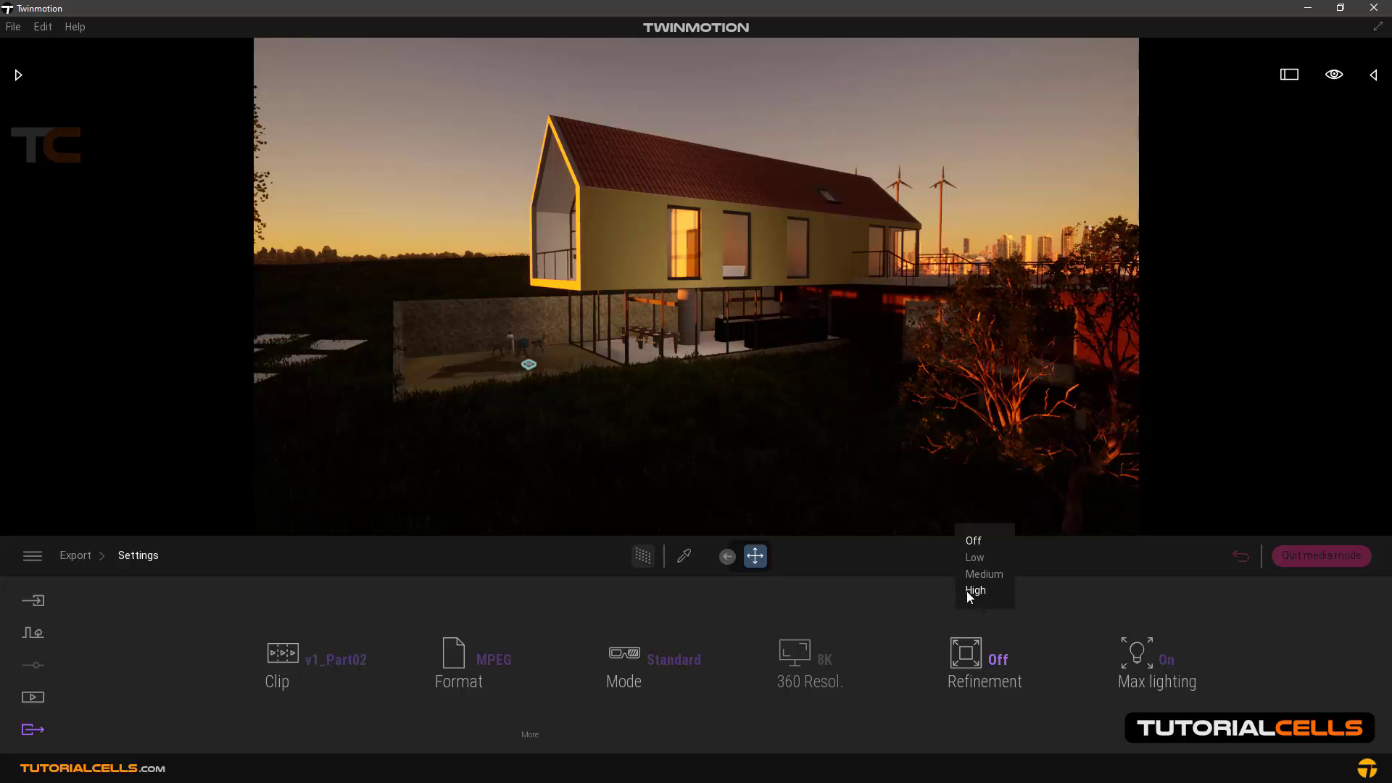
left_click(972, 545)
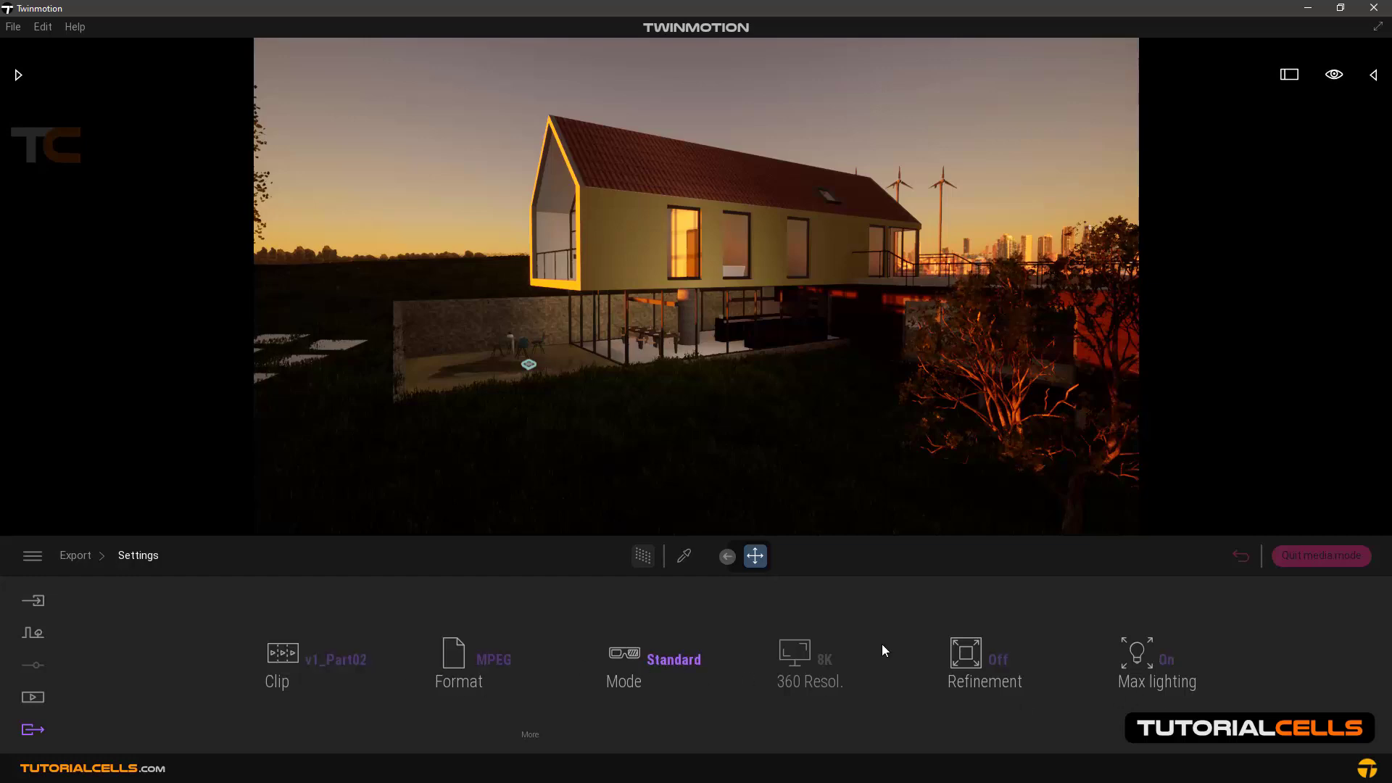
left_click(74, 559)
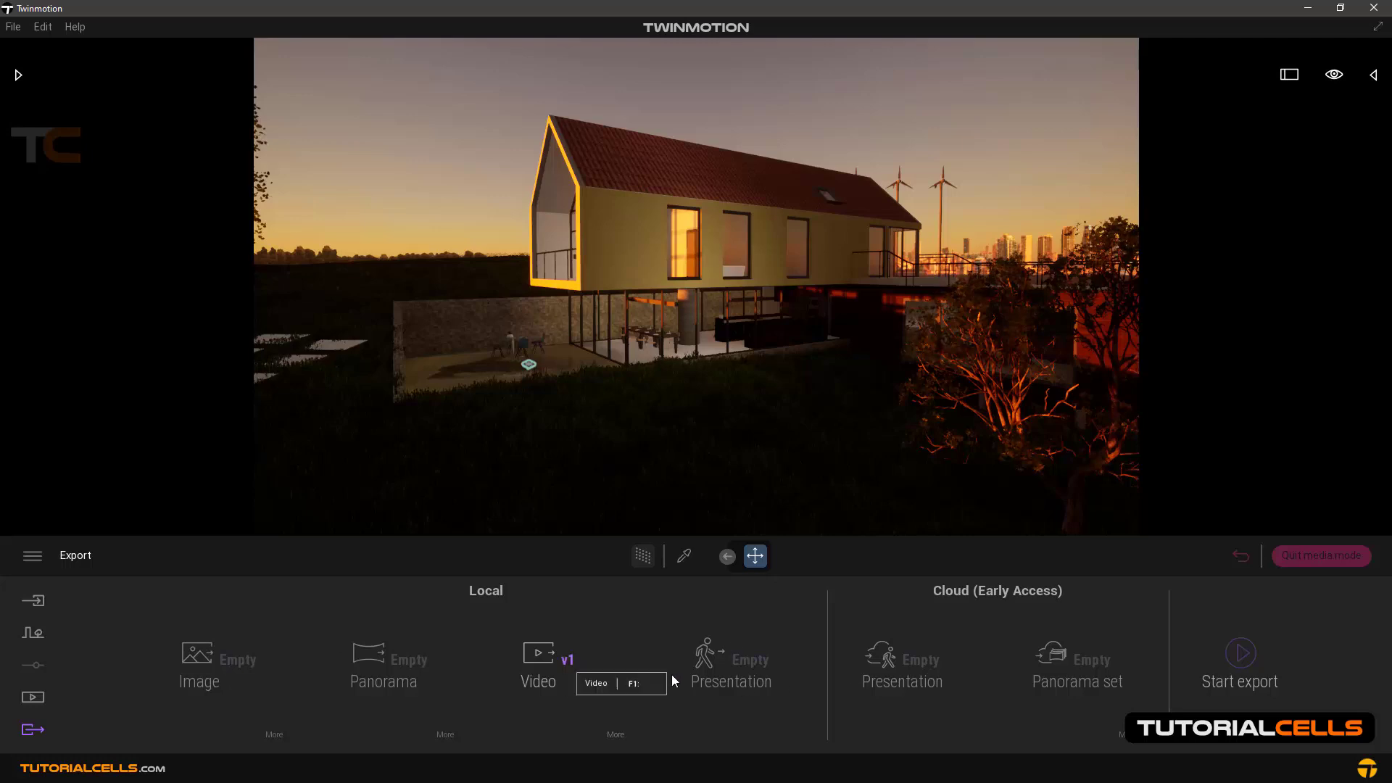
Start the v1 export and pick the Desktop as the destination folder.
left_click(1240, 653)
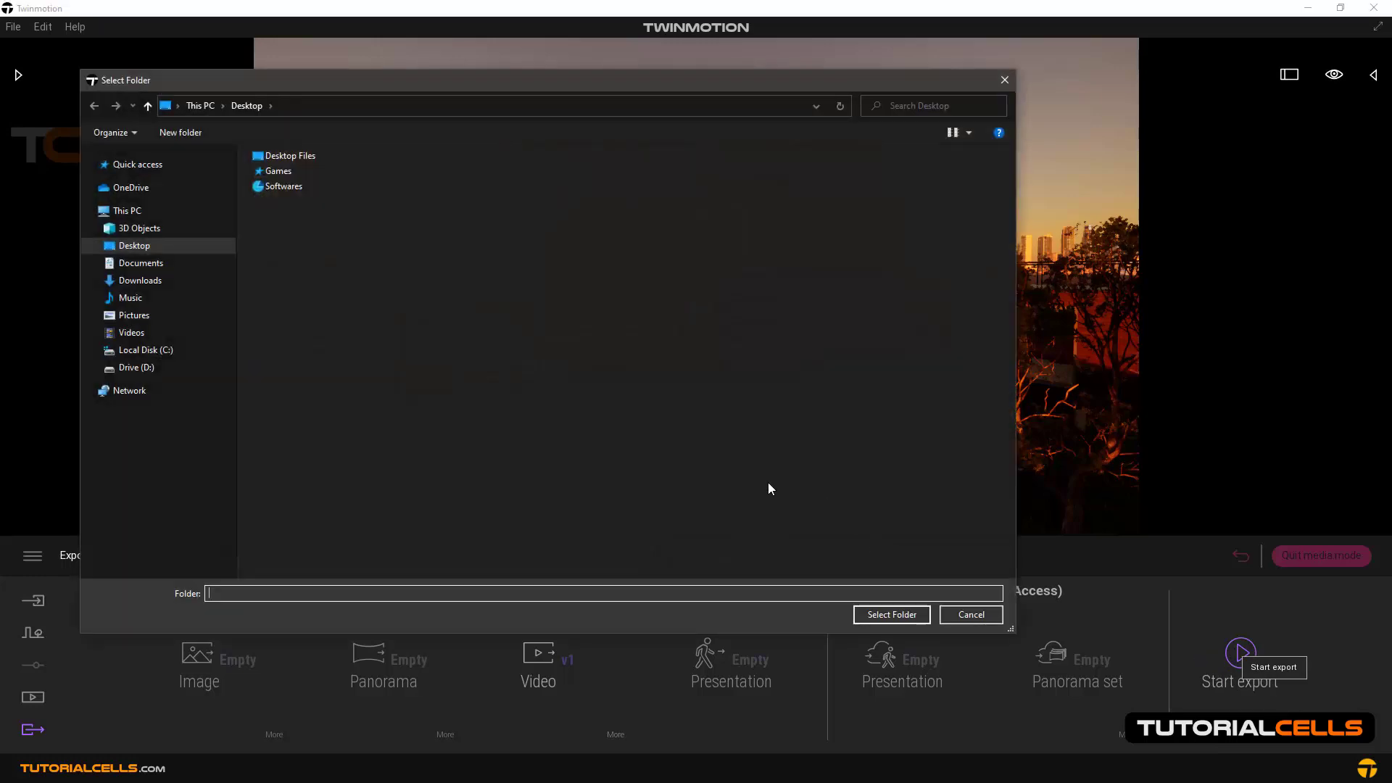
left_click(145, 246)
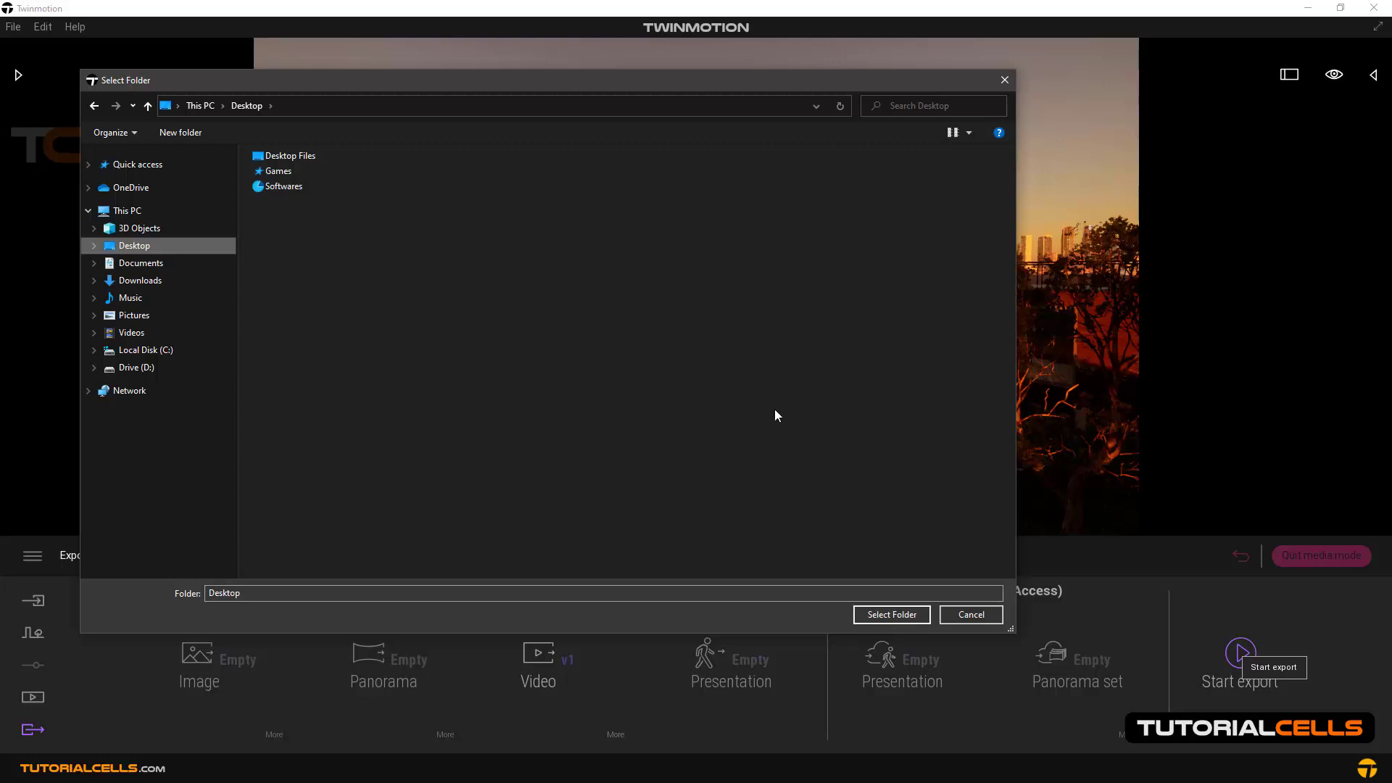
left_click(1004, 80)
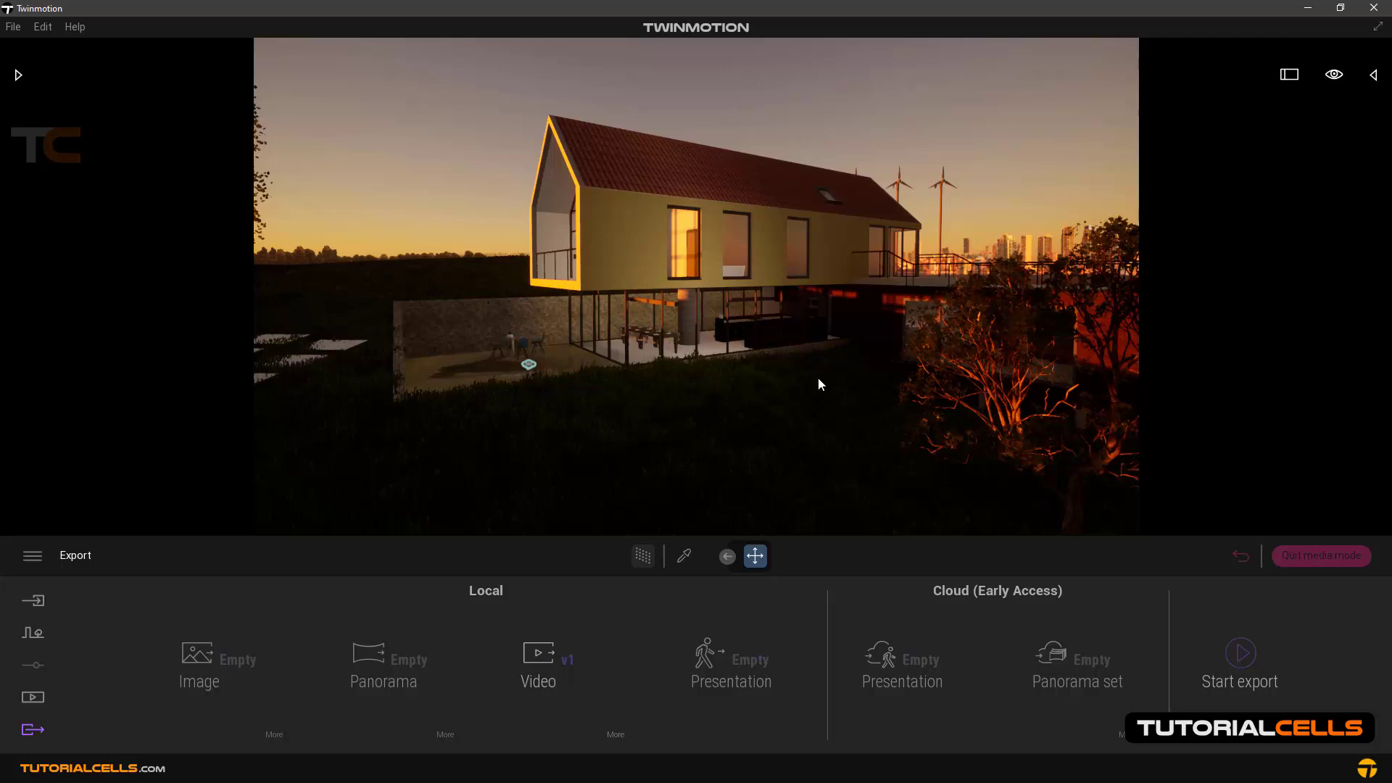
left_click_drag(749, 411, 779, 411)
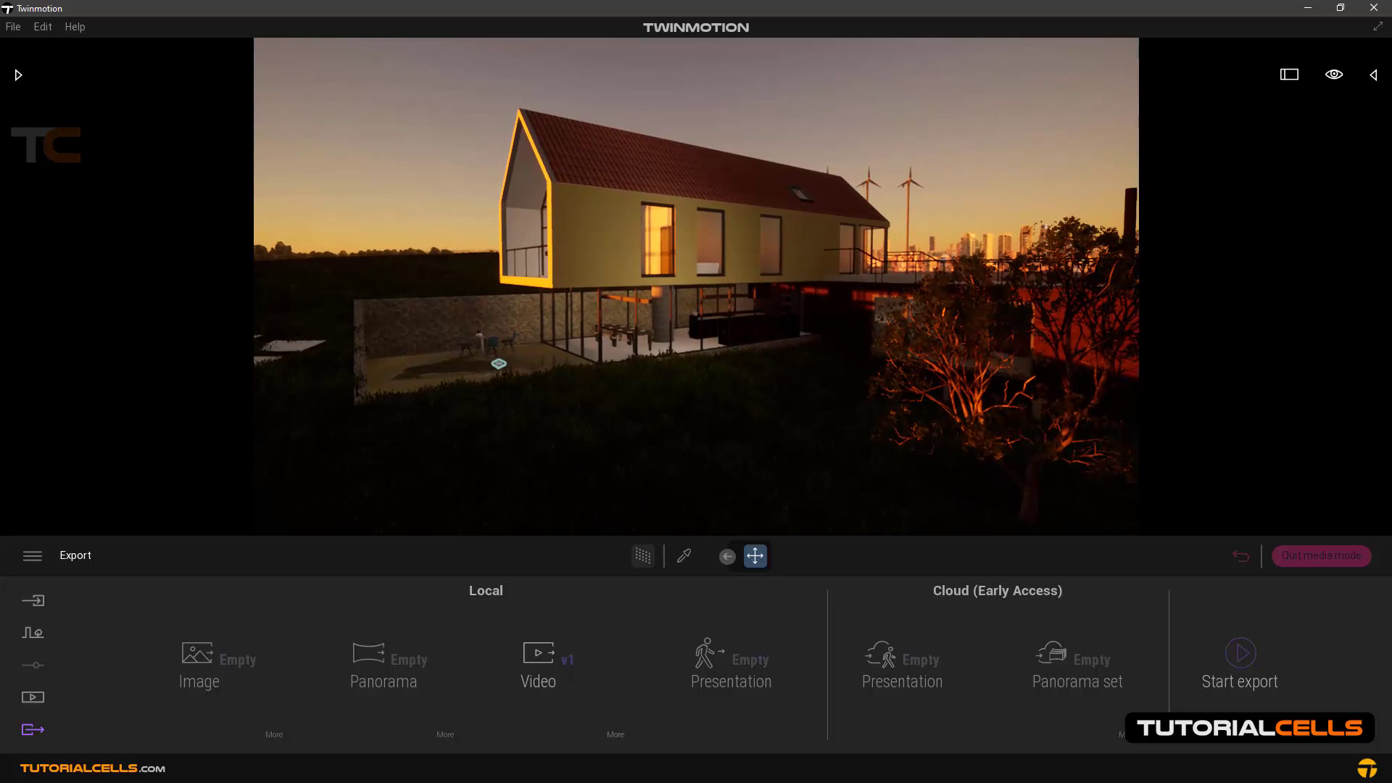